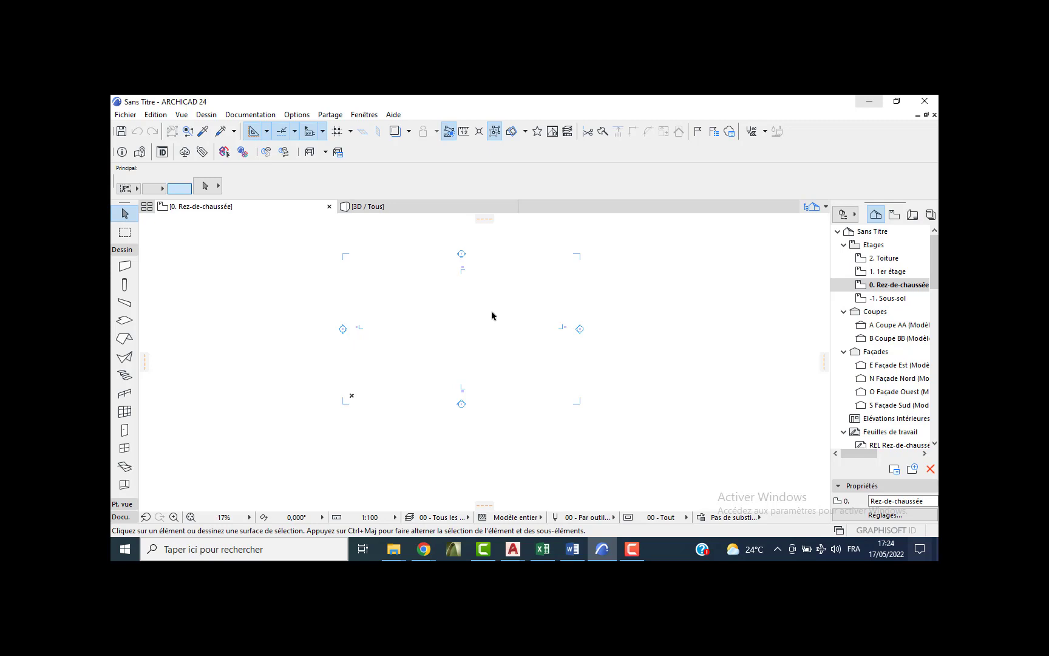
Delete all section and elevation markers from the ground-floor plan together with their viewpoints.
key("ctrl+a")
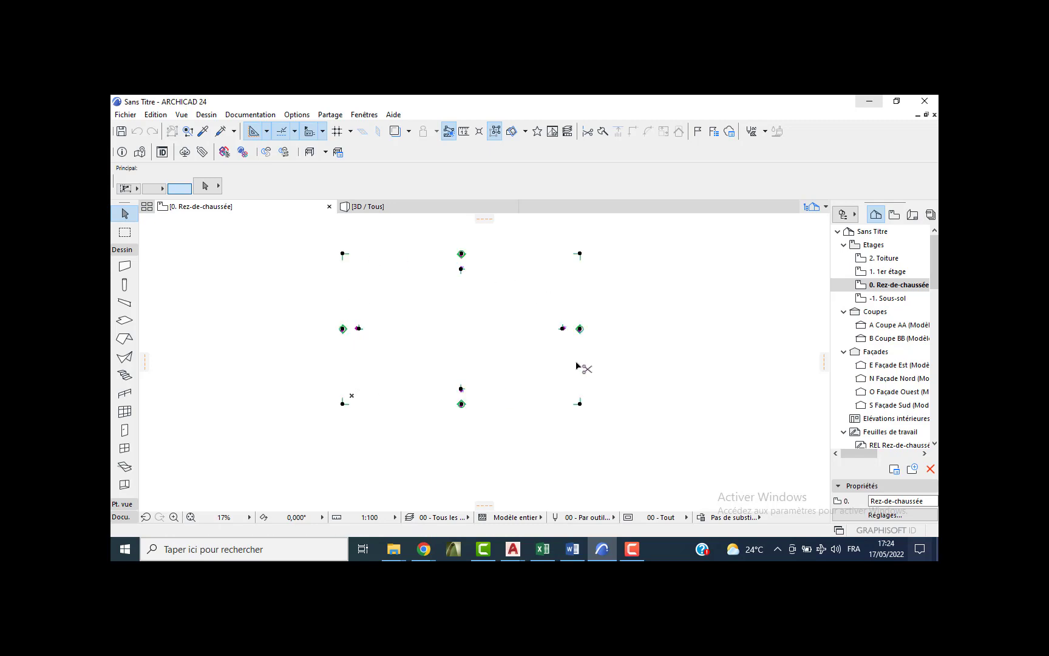
key("Delete")
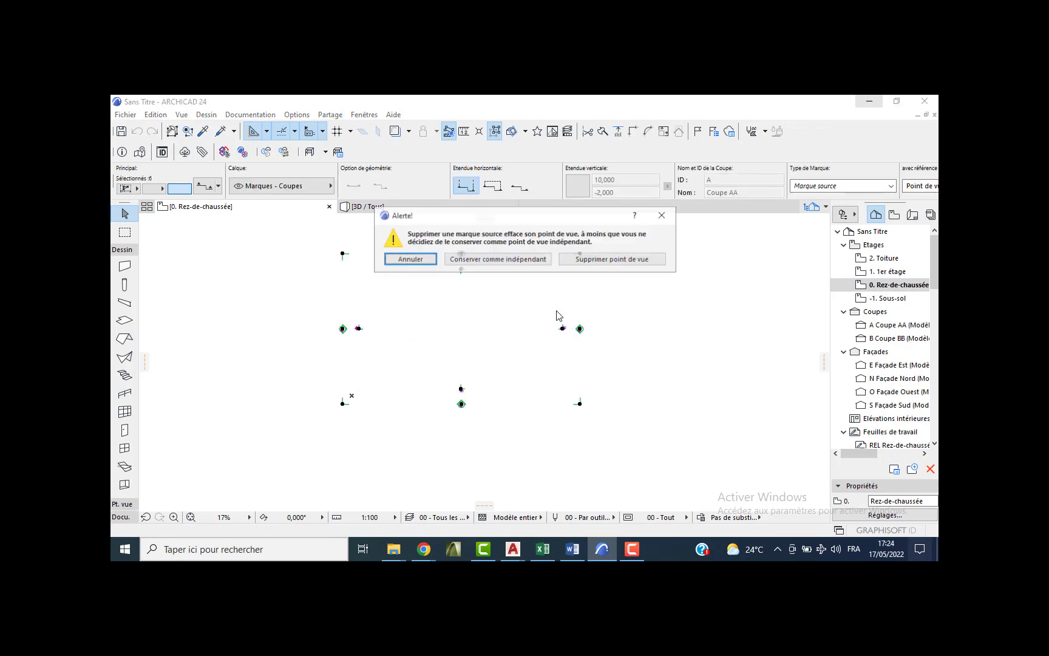
left_click(605, 259)
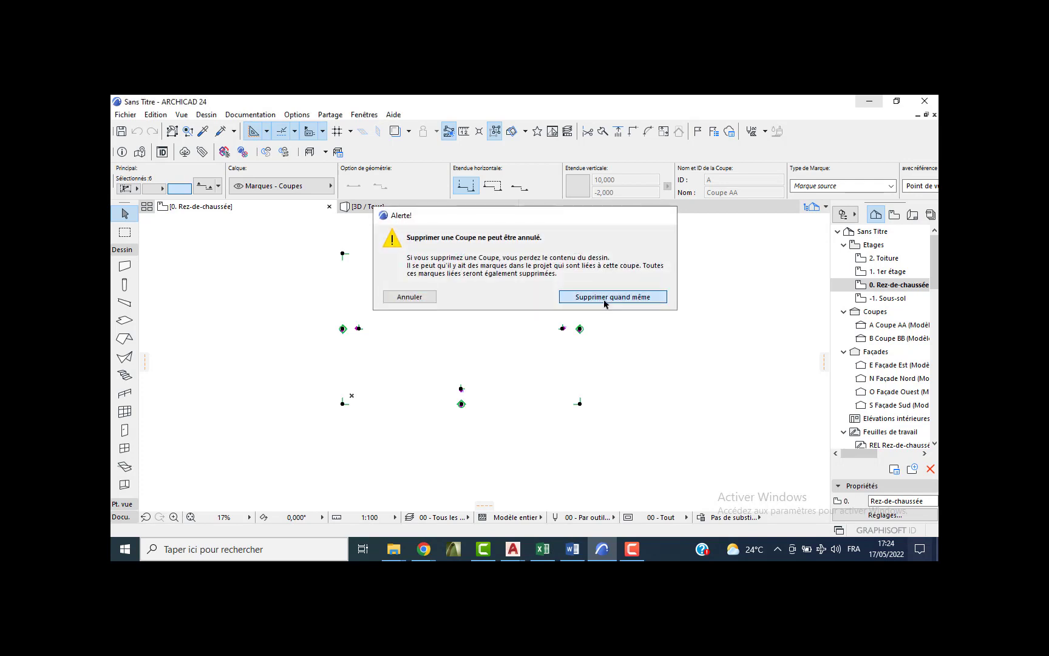
left_click(615, 300)
In the storey settings, rename the Sous-sol storey FONDATION and insert a storey named SOUS SOL above it.
left_click(879, 285)
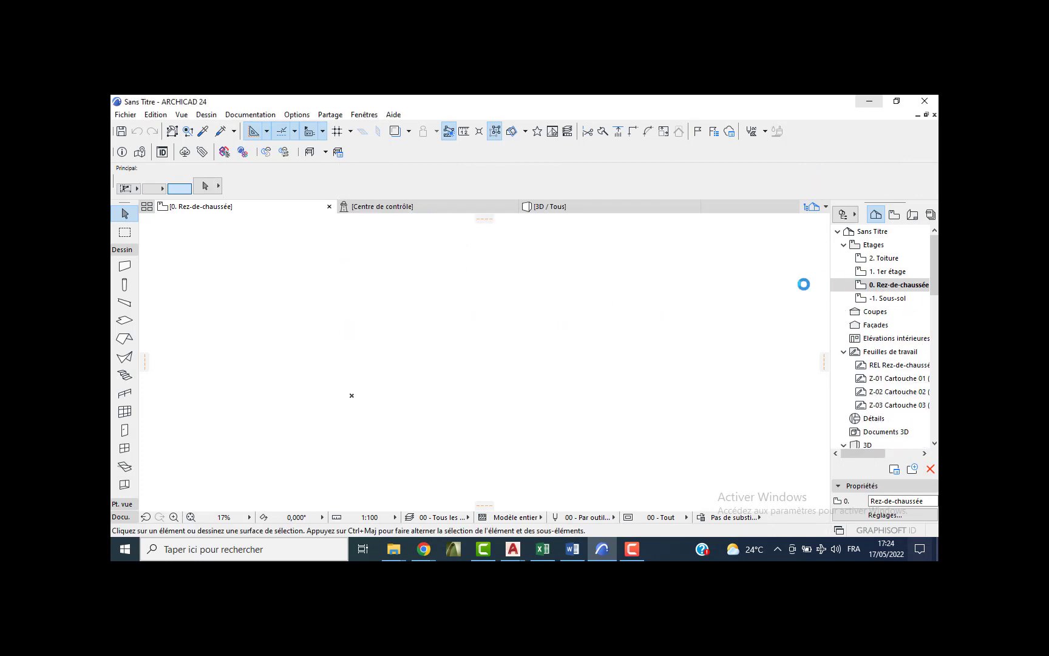
right_click(878, 286)
left_click(802, 461)
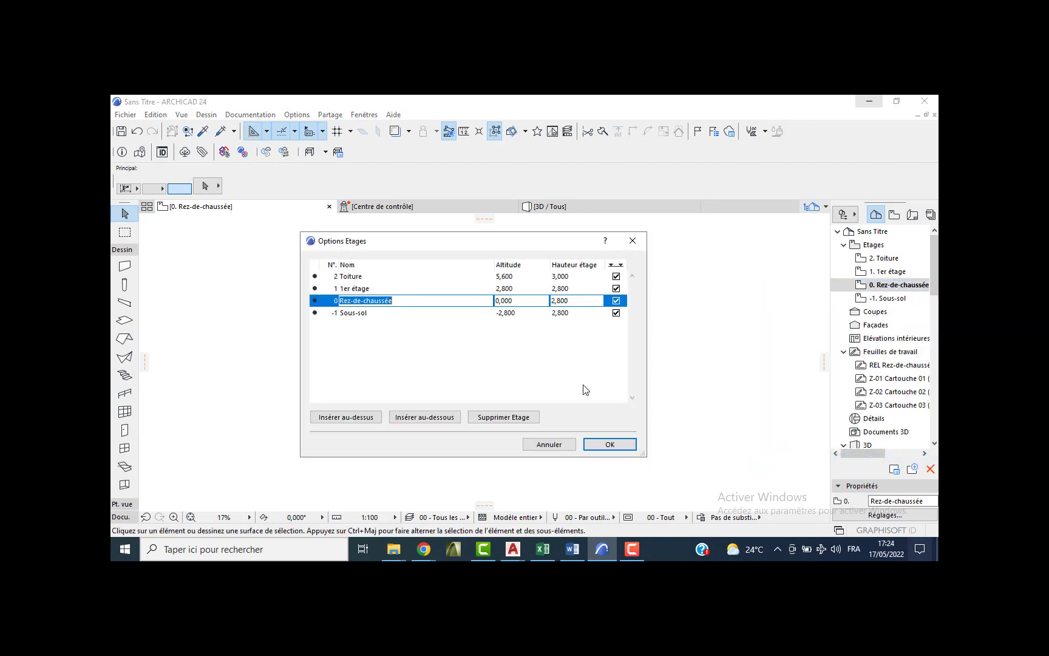
left_click(422, 313)
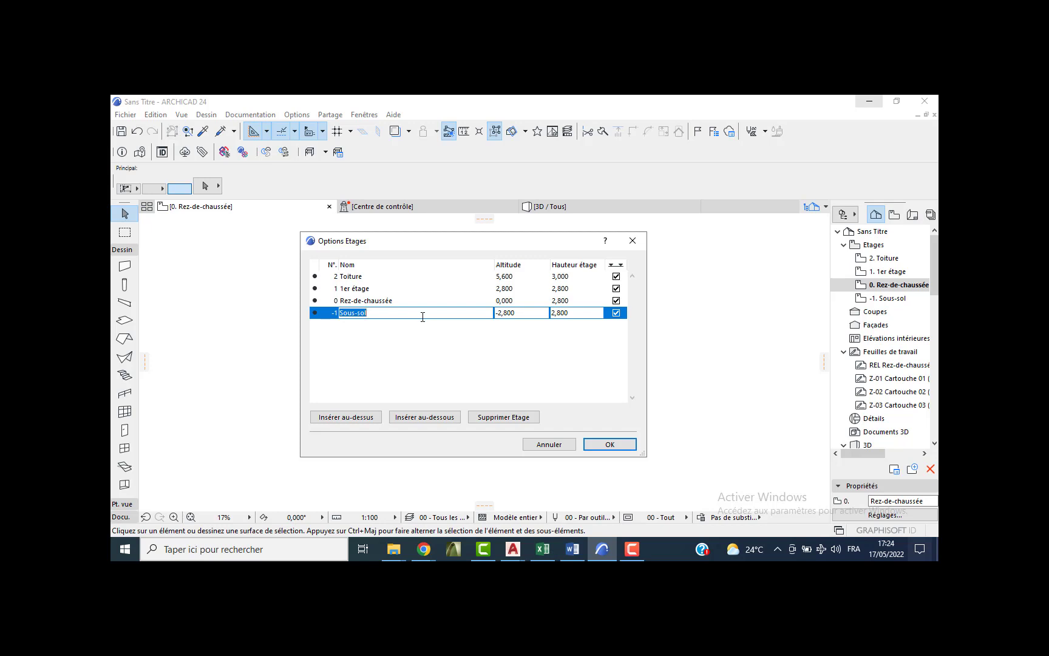
type("FONDATION")
left_click(346, 423)
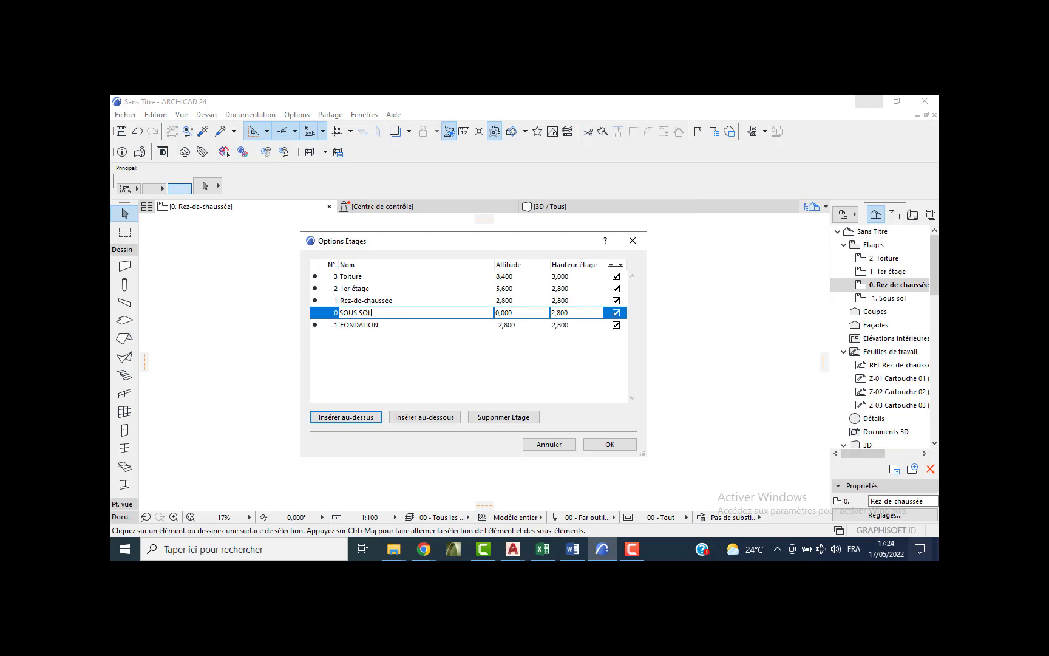
Insert a storey named 2 ETAGE above 1er étage and rename the Toiture storey TERRASSE.
left_click(351, 290)
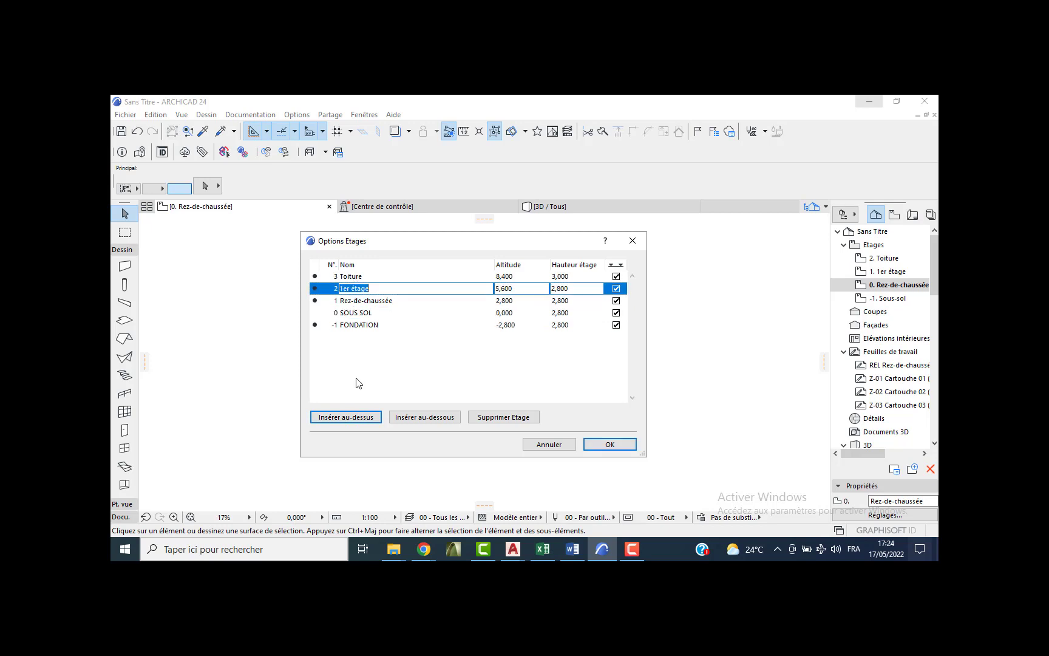
left_click(347, 418)
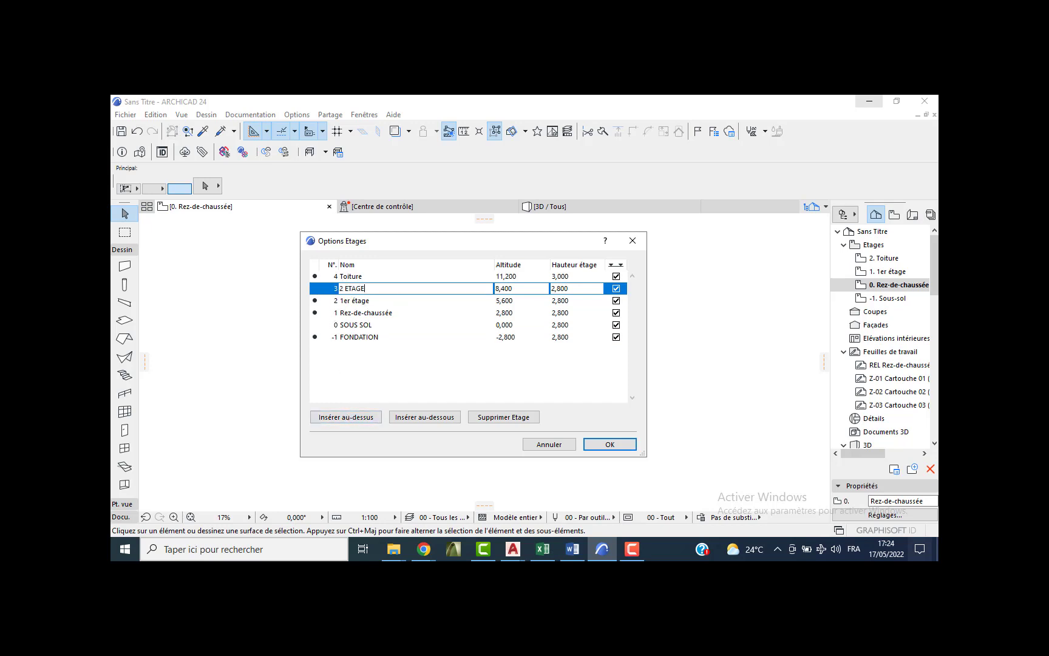
left_click(351, 277)
type("TE")
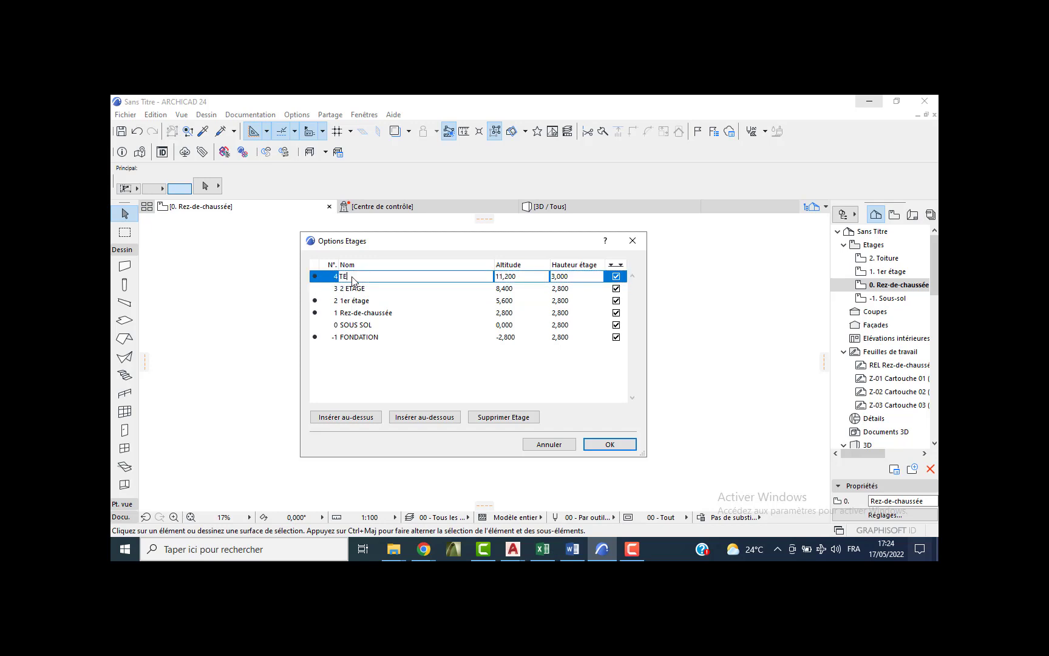
type("RRASSE")
Set the altitude of the SOUS SOL storey to -1,700.
left_click(509, 338)
left_click_drag(516, 338, 501, 344)
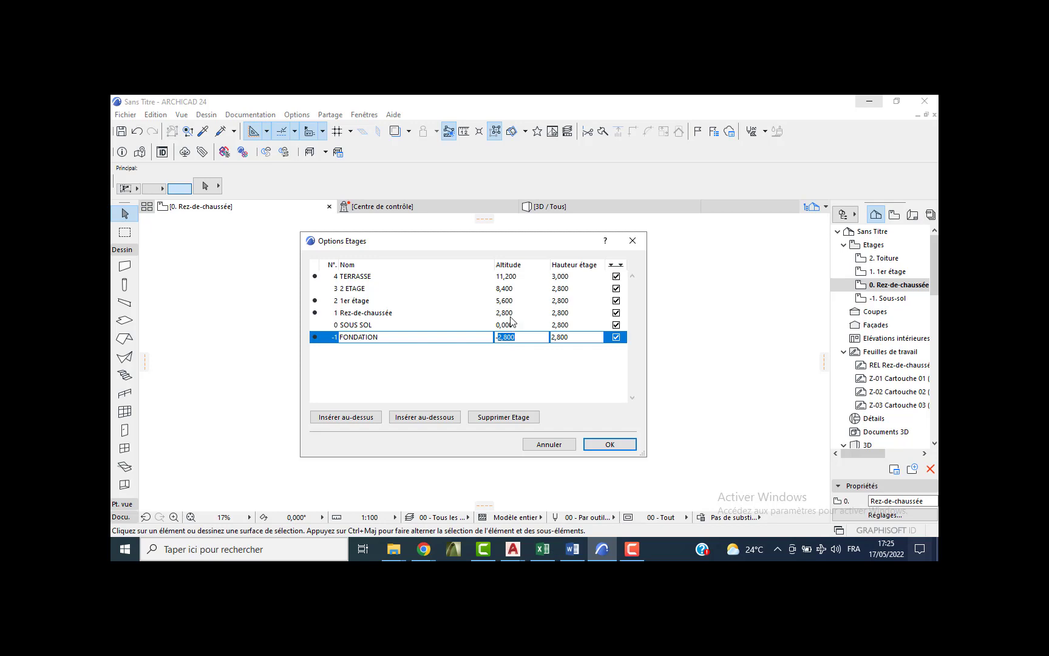
left_click(510, 326)
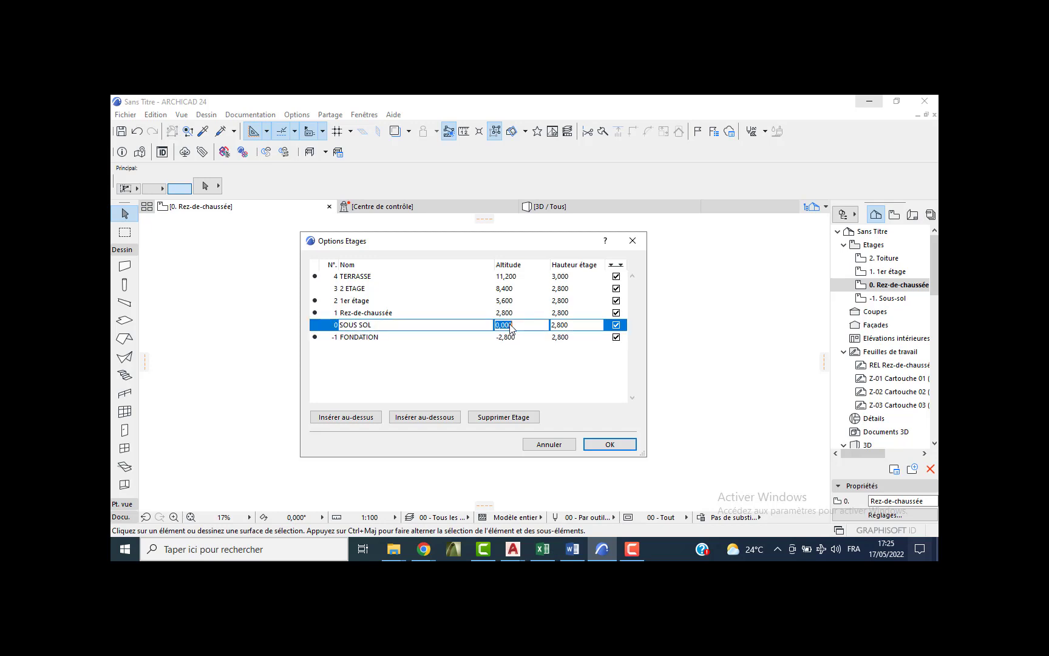
type("-1")
Set the altitude of the Rez-de-chaussée storey to 1,000.
left_click(514, 313)
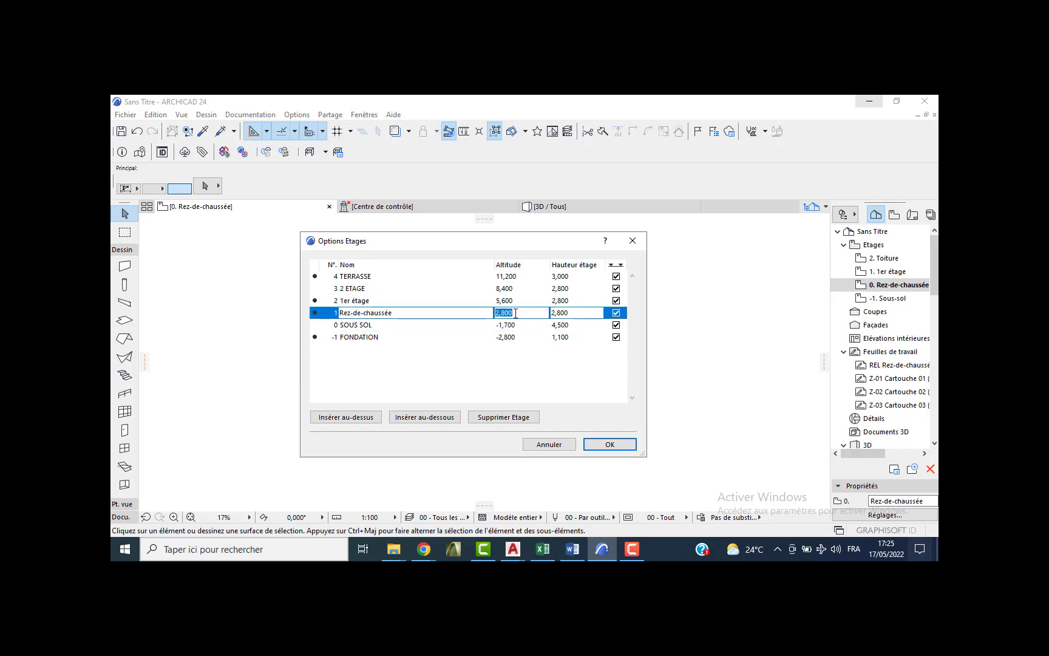
type("0,8")
left_click(505, 339)
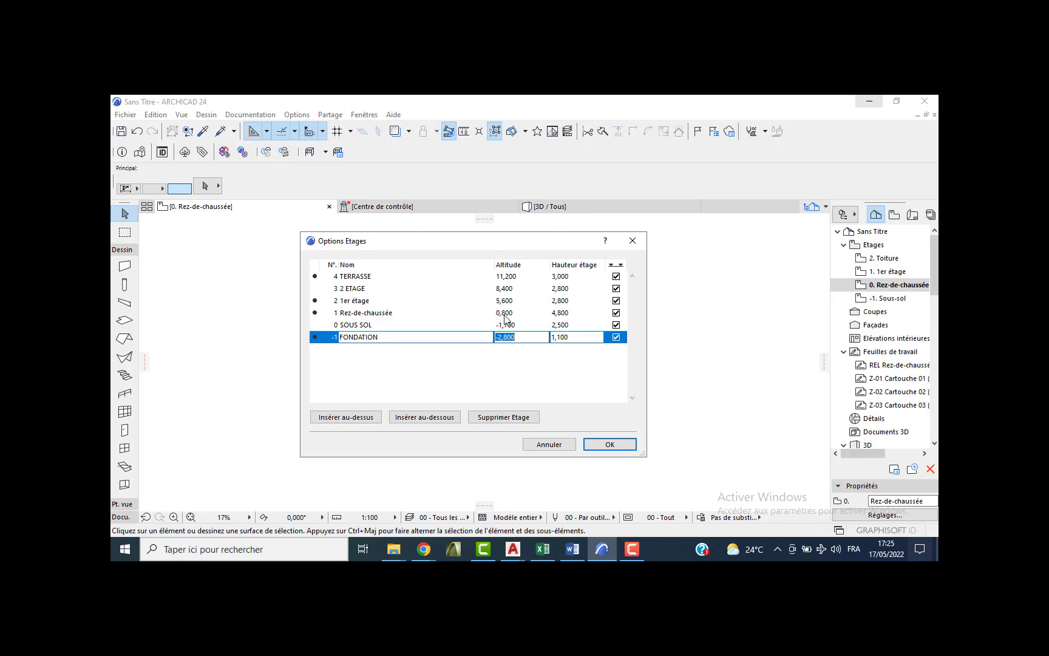
left_click(503, 314)
type("1")
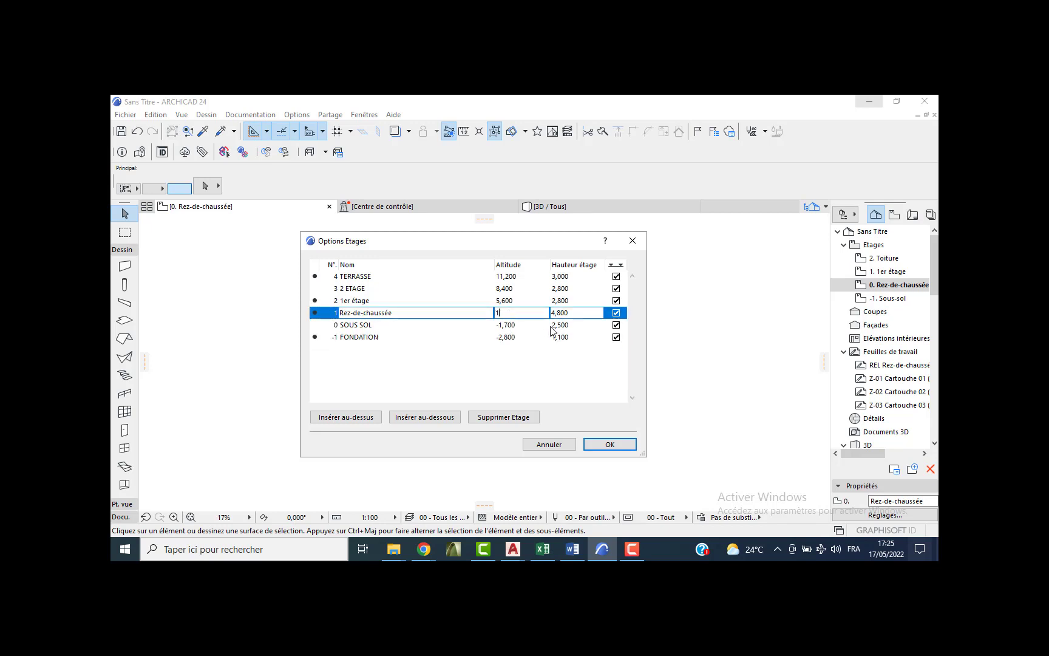
key("Return")
Set the storey height of FONDATION to 1,400 and of Rez-de-chaussée to 4,200.
left_click(568, 338)
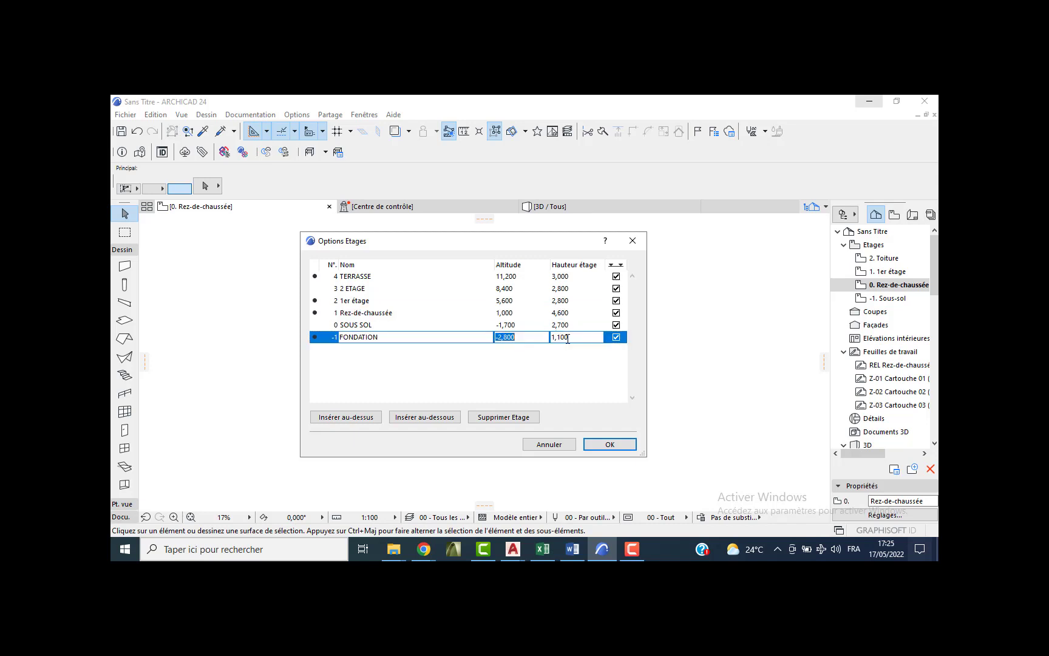
left_click(568, 338)
type("1")
left_click(560, 312)
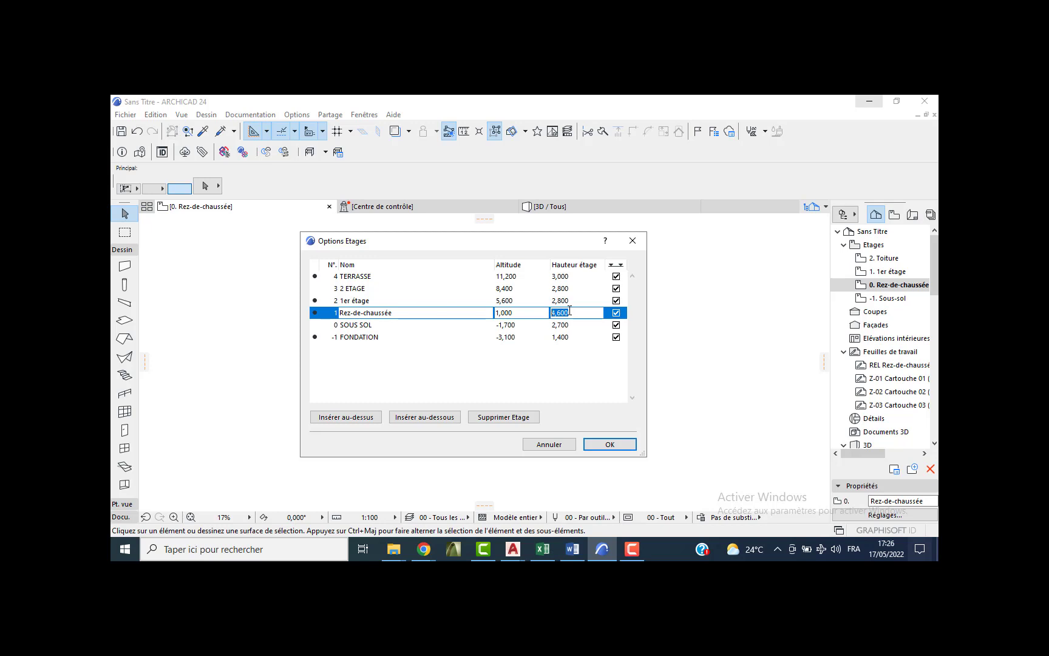
type("4")
Set the storey heights of 1er étage and 2 ETAGE to 3,000 and apply the storey settings.
left_click(571, 300)
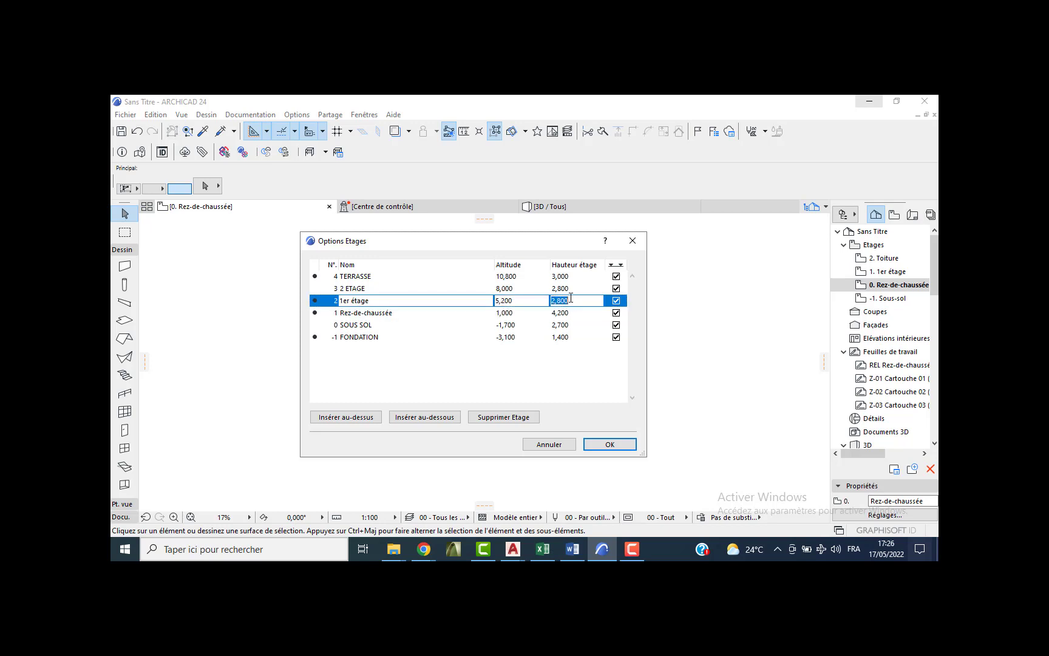
type("3")
left_click(569, 278)
left_click(569, 289)
type("3")
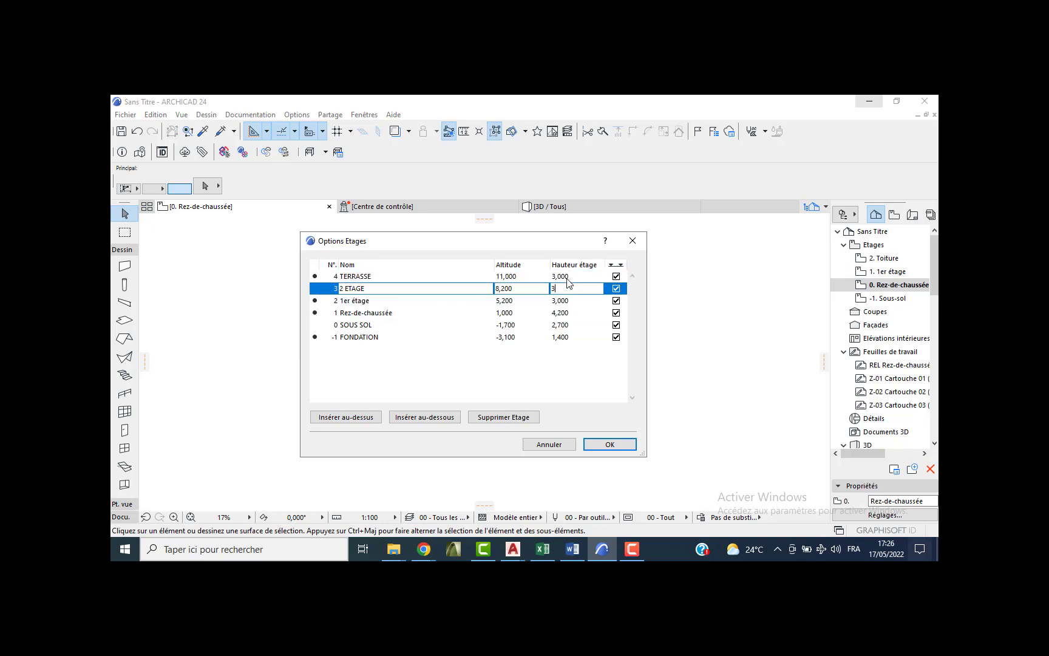
left_click(568, 278)
left_click(501, 343)
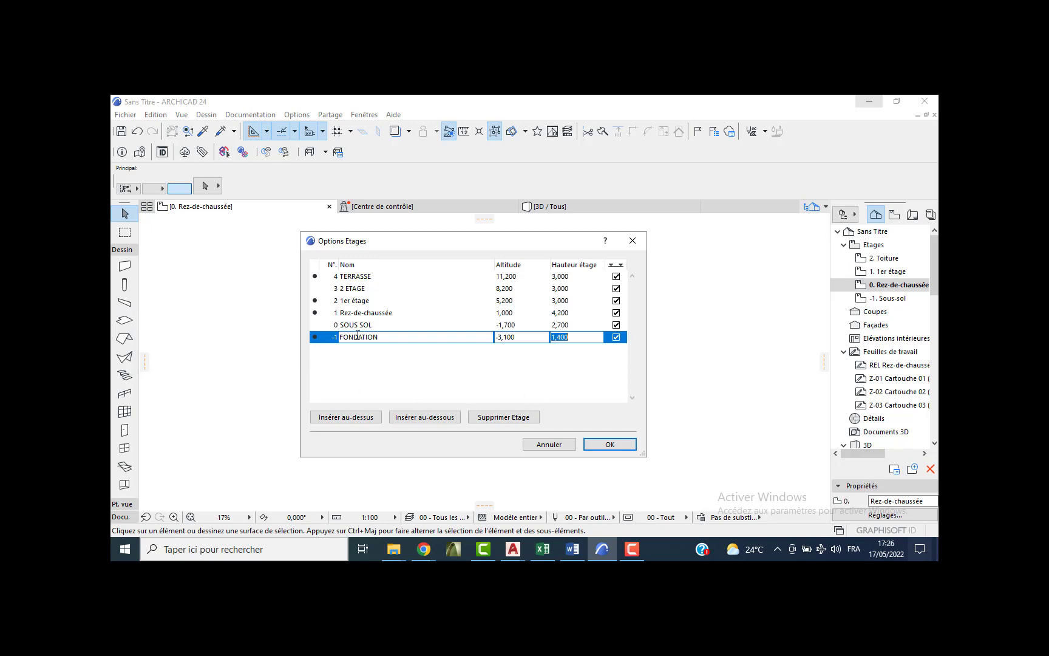
left_click(609, 444)
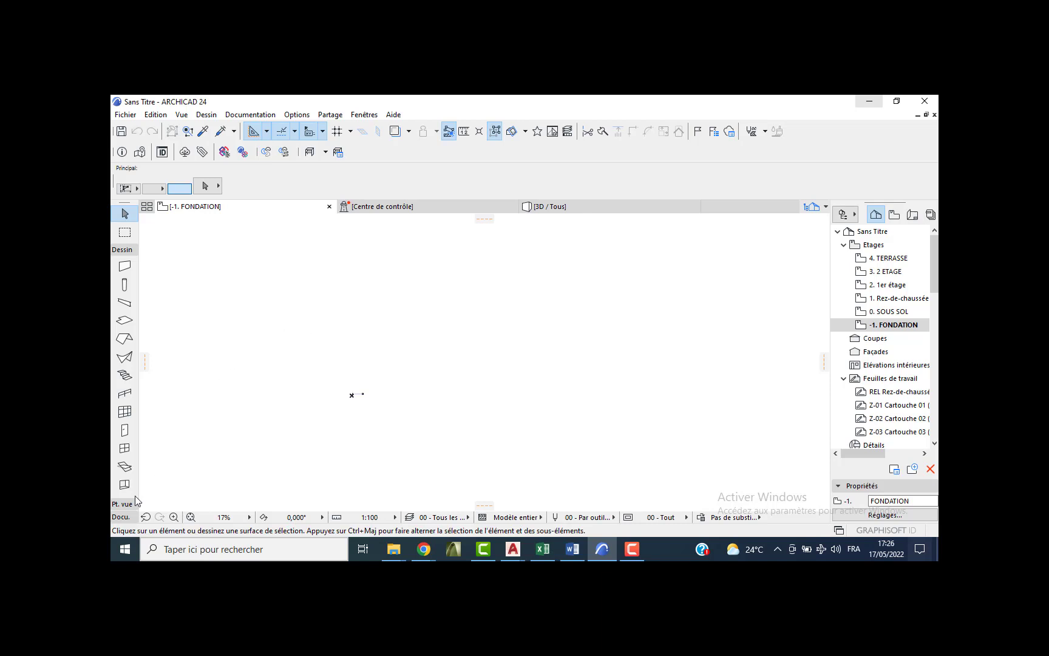
Sketch a wide, flat footing and a tall, narrow column standing on it using rectangular lines in the FONDATION plan.
left_click(122, 517)
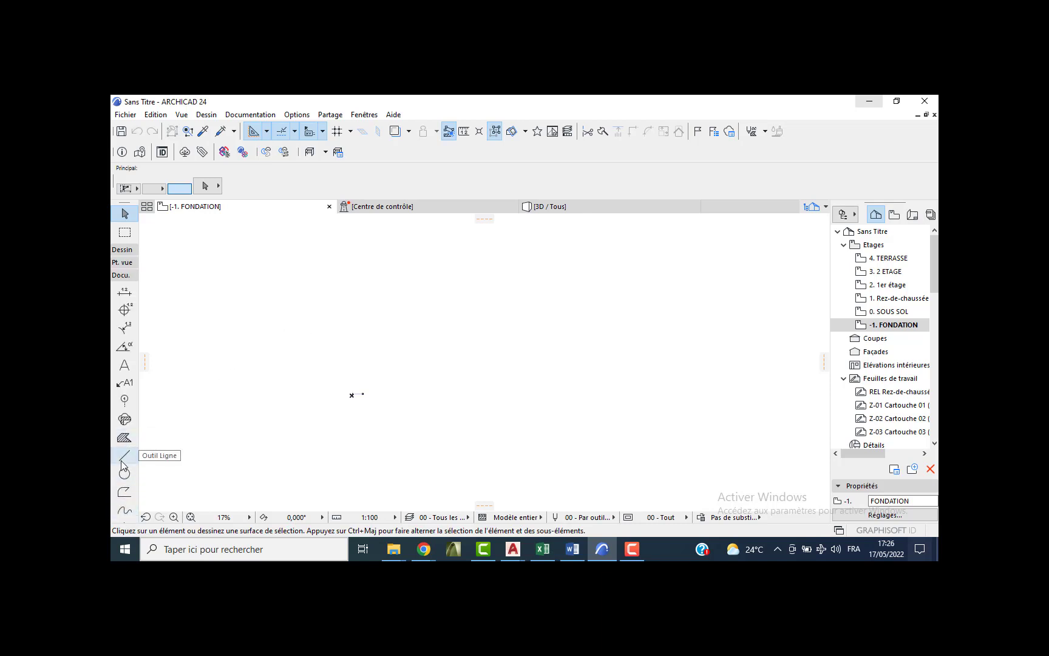
left_click(125, 454)
left_click(405, 186)
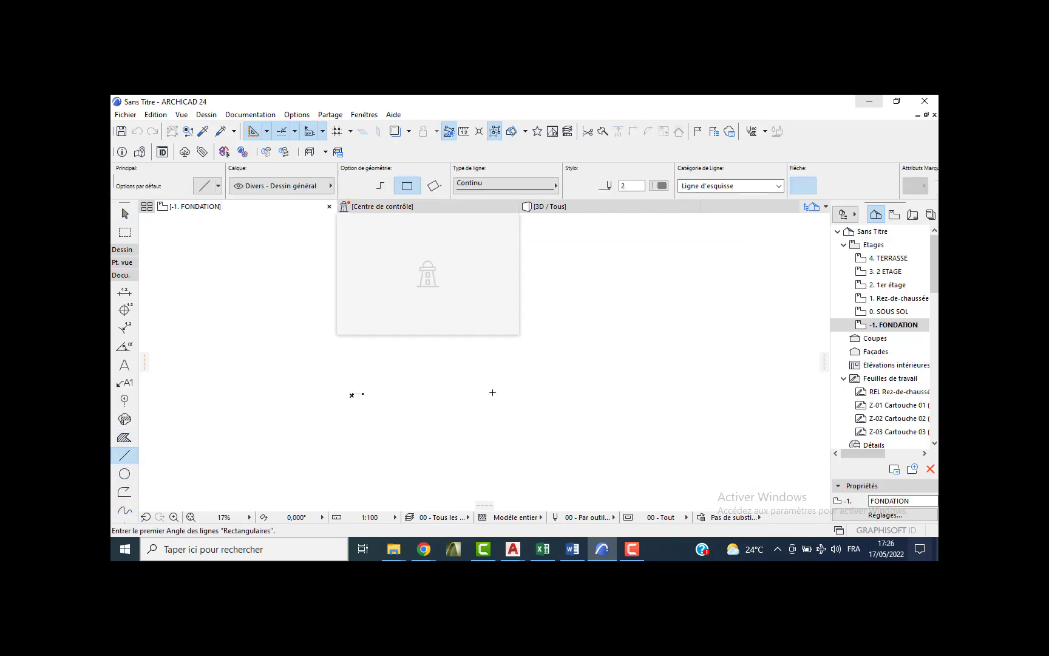
left_click(493, 435)
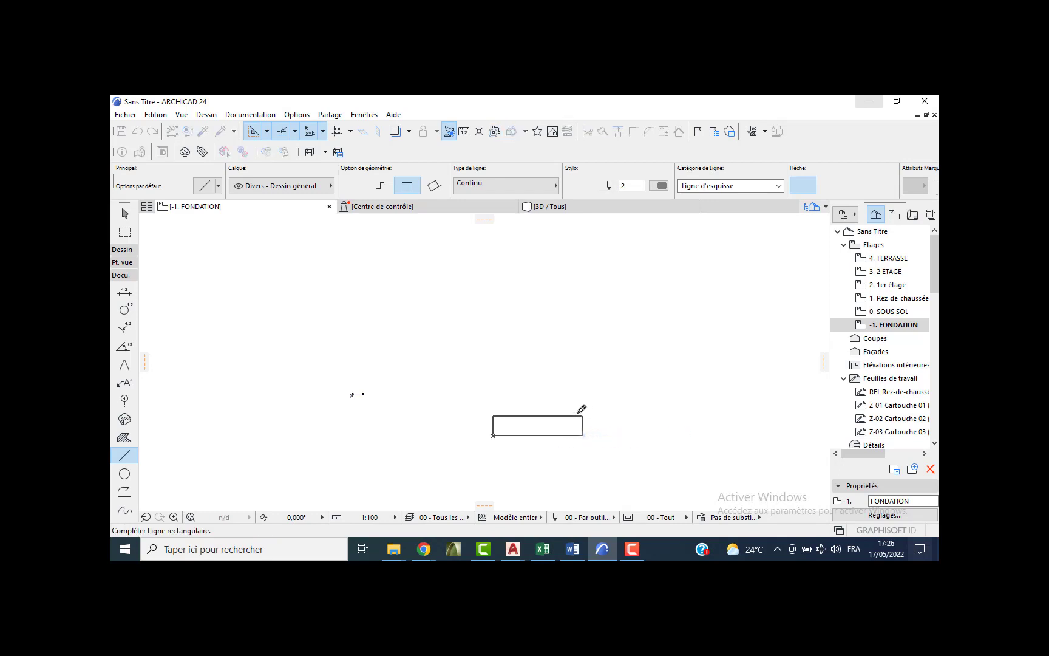
left_click(582, 416)
left_click(527, 416)
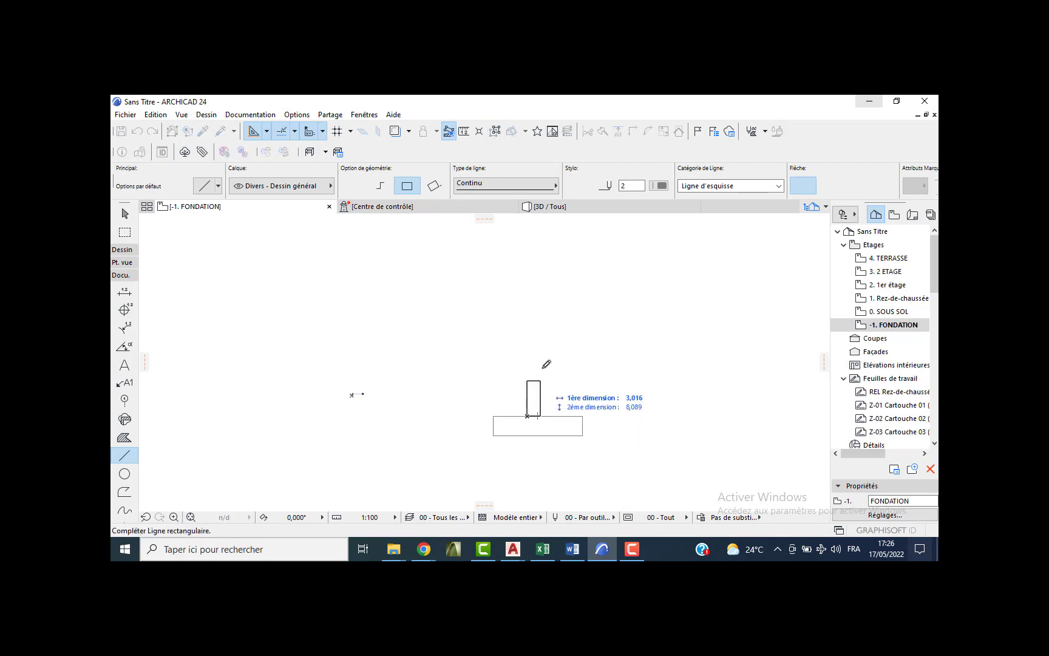
left_click(551, 320)
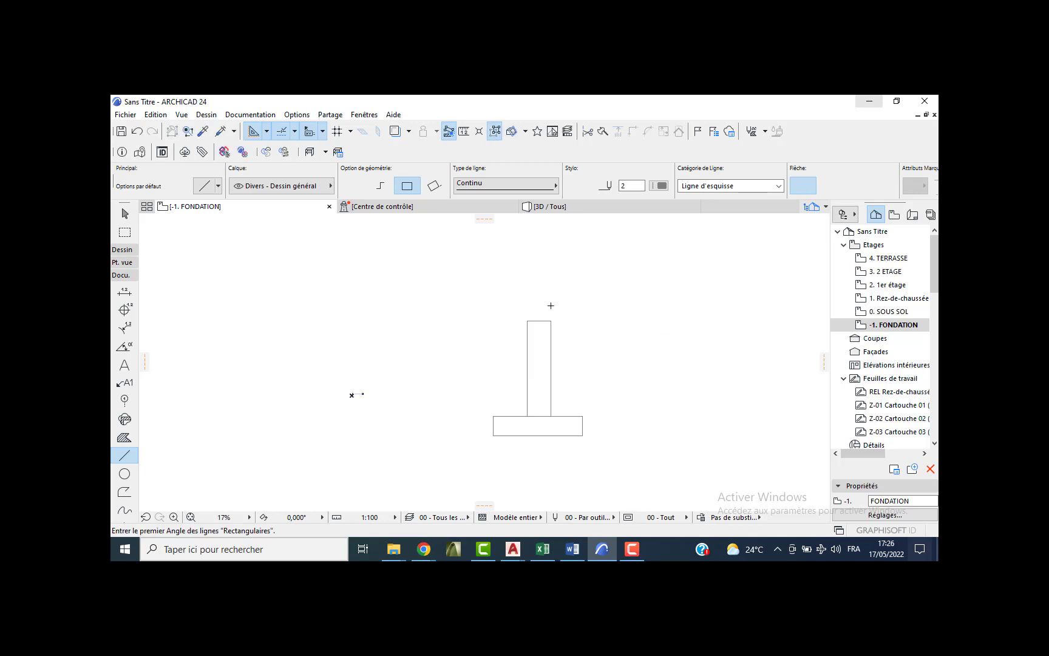
Sketch a short beam rectangle on top of the column and a long slab rectangle above it, both extending left.
left_click(551, 306)
left_click(500, 320)
left_click(550, 305)
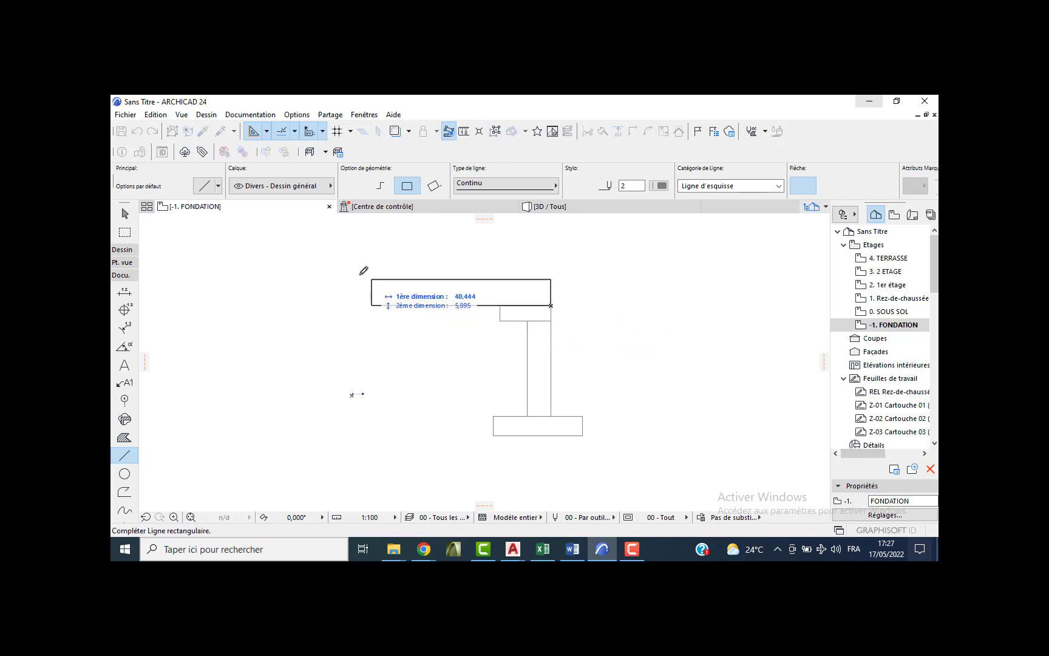
left_click(222, 281)
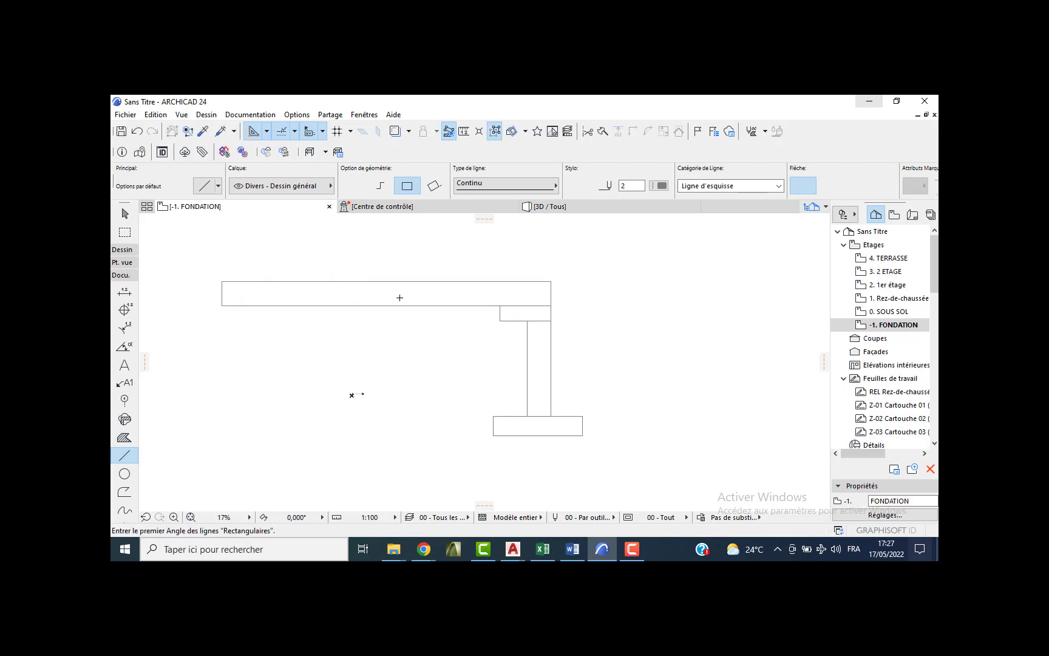
key("Escape")
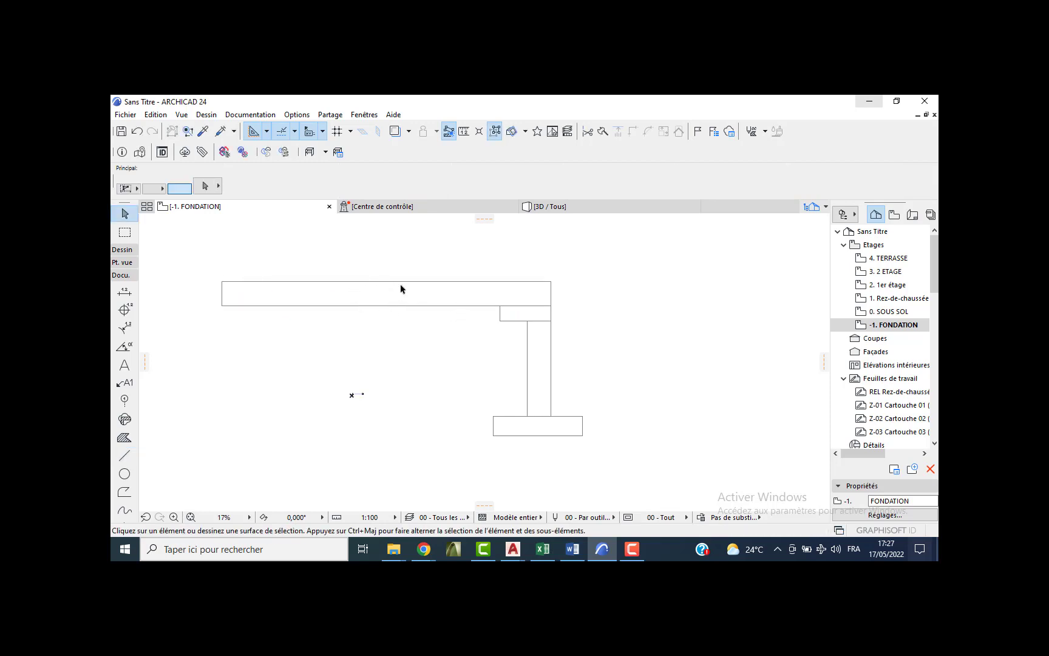
Review the altitudes and heights of all storeys in the storey settings without changing them.
left_click(387, 285)
left_click(124, 251)
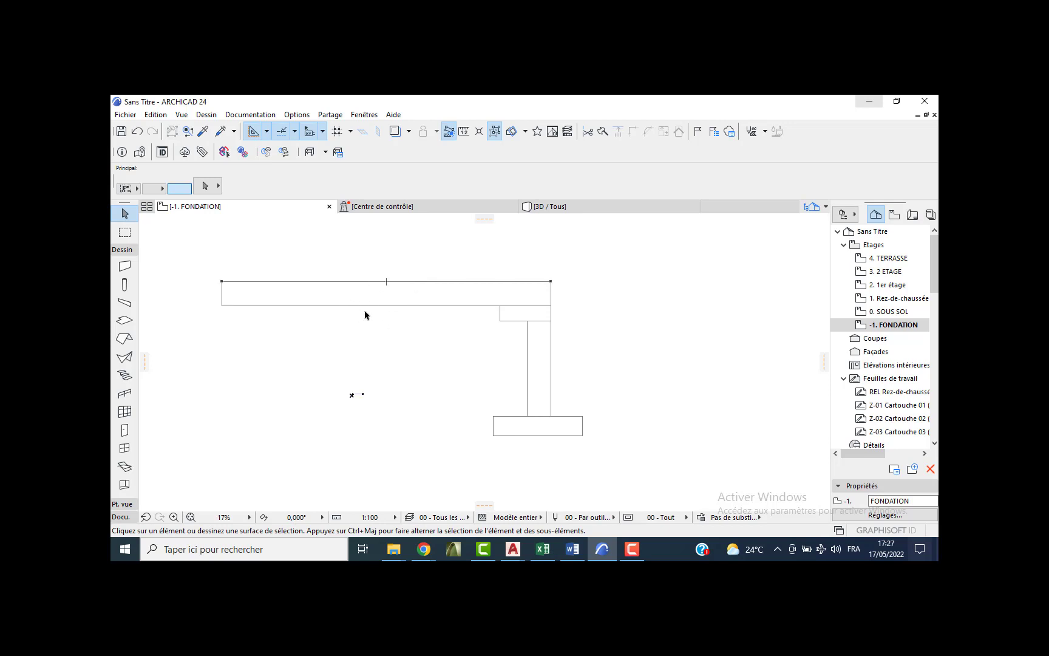
right_click(879, 324)
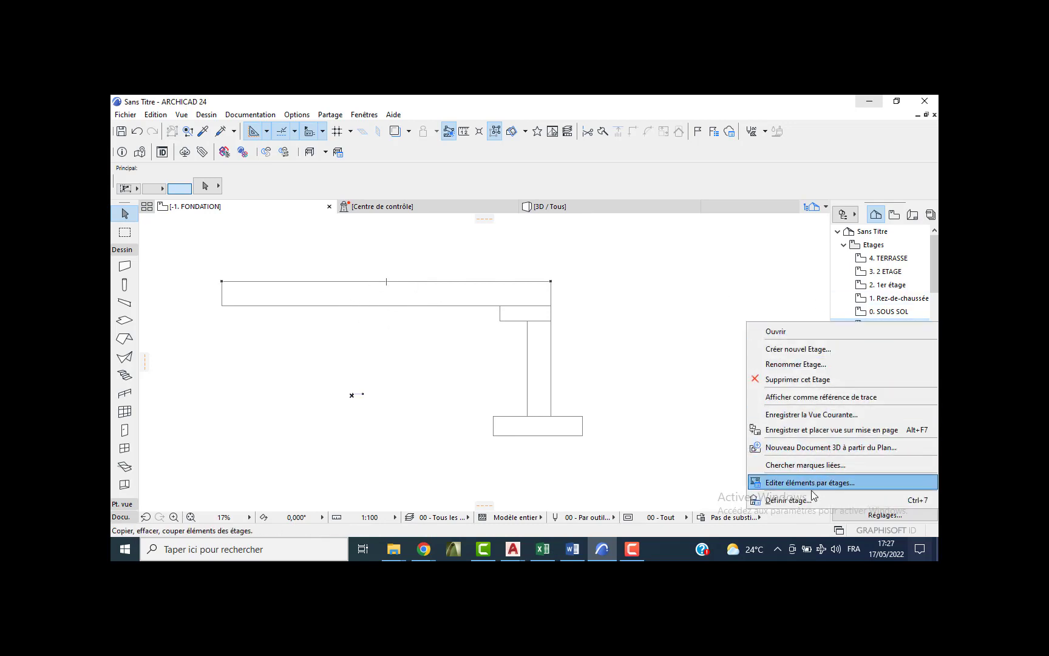
left_click(790, 499)
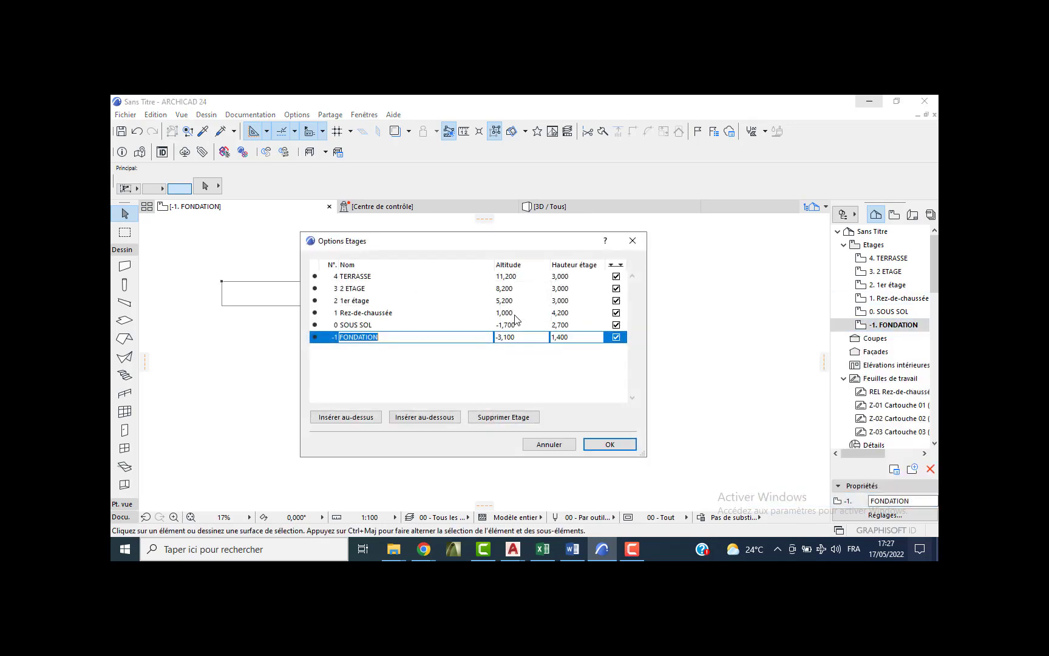
left_click(548, 444)
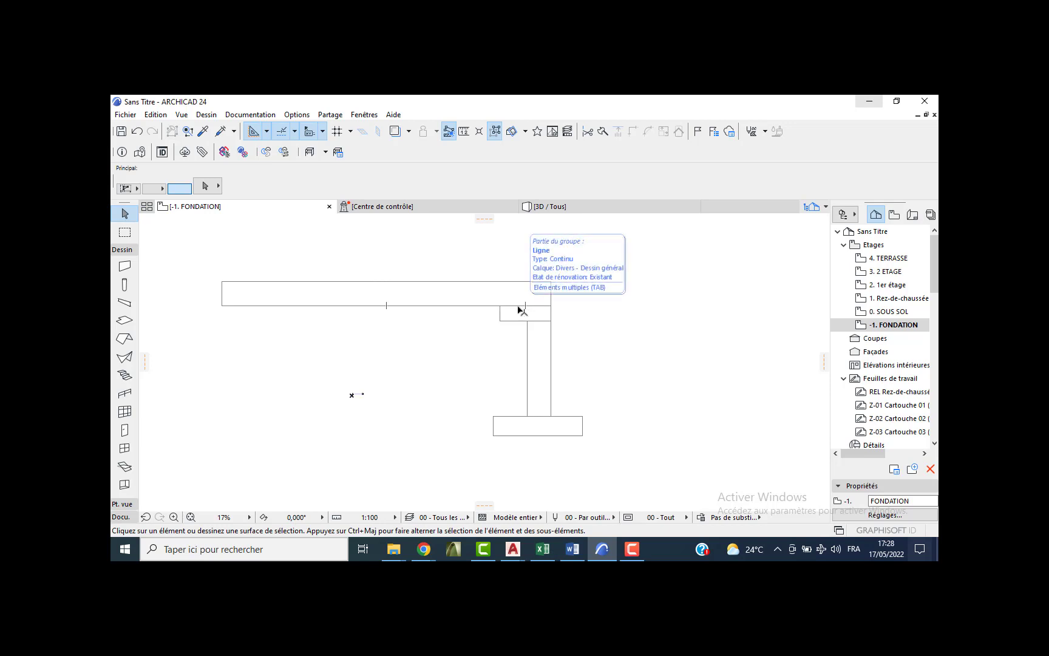
Delete the whole footing, column, beam and slab sketch from the FONDATION plan.
scroll(530, 316, "down", 3)
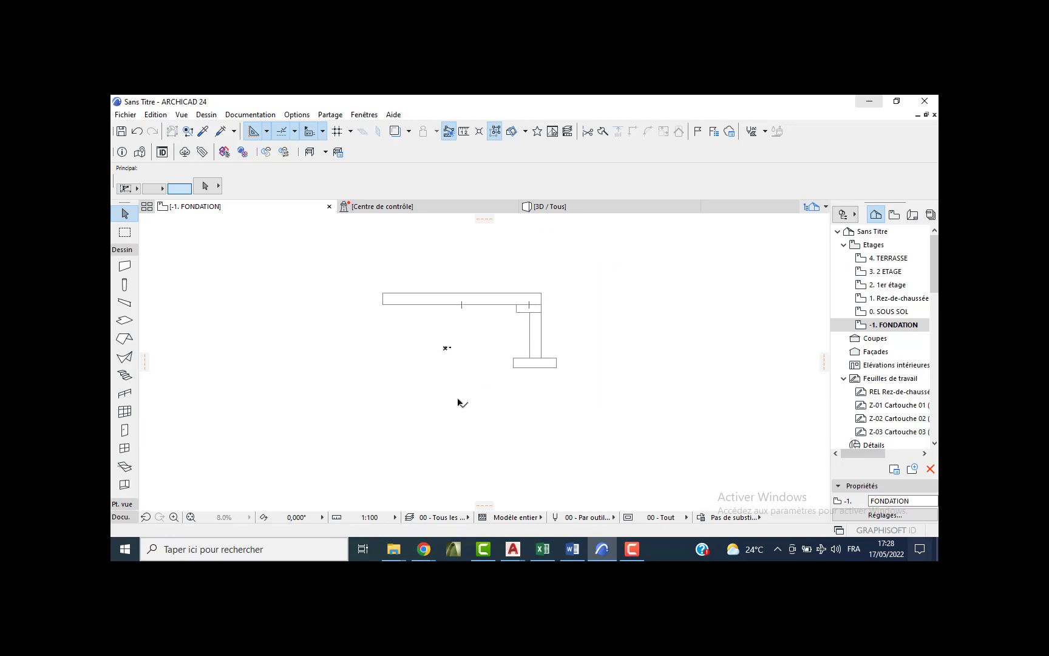
left_click_drag(459, 402, 363, 319)
key("Delete")
key("Delete")
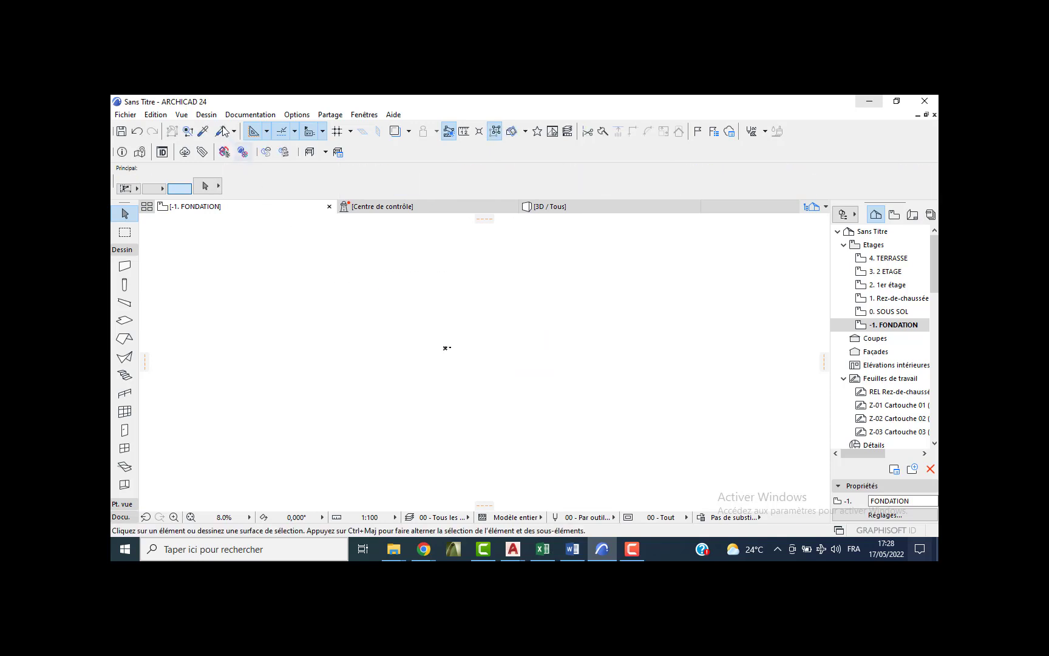
Set the slab defaults to a homogeneous Béton armé (Coulé) structure, 0,200 thick, with an elevation of -2,900 to project zero.
scroll(571, 338, "down", 2)
left_click_drag(438, 336, 320, 365)
left_click(124, 324)
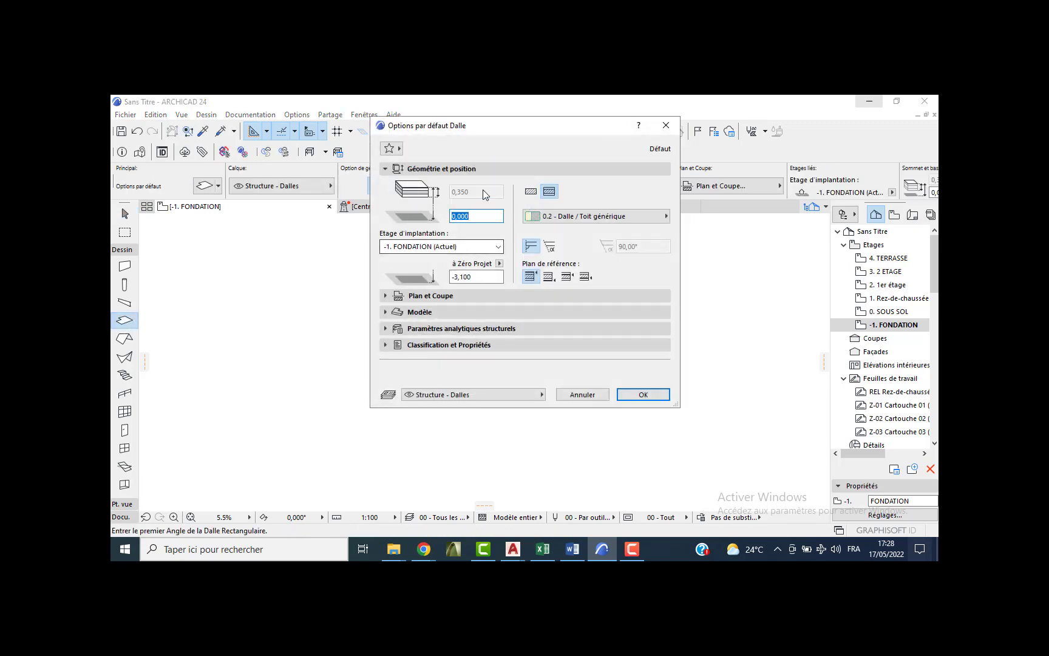
left_click(530, 192)
left_click_drag(483, 194, 462, 200)
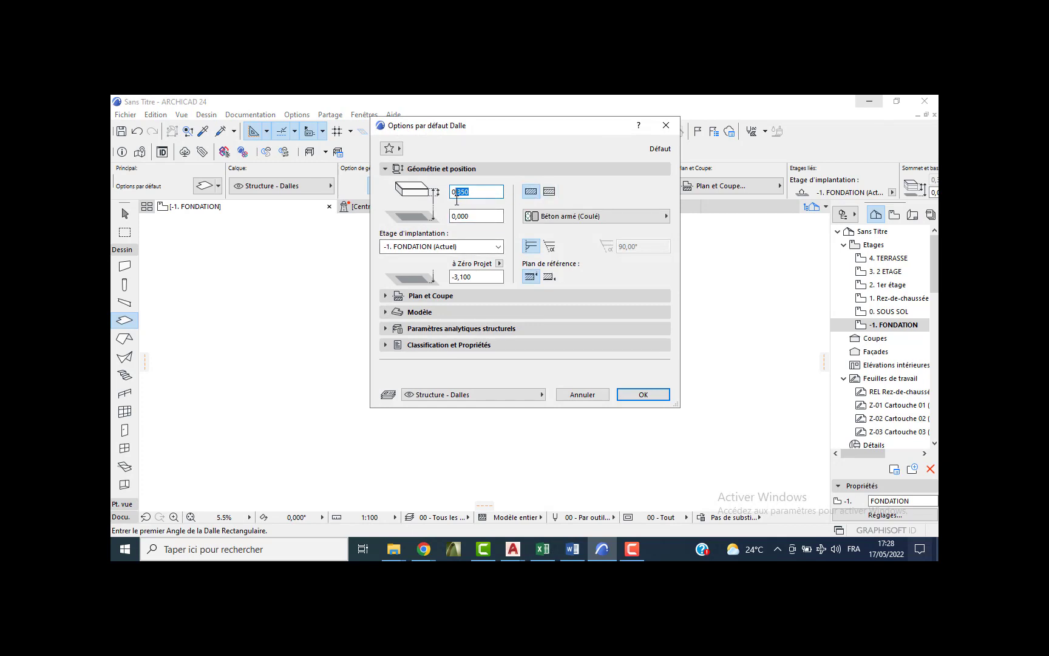
type("200")
key("Tab")
key("Tab")
left_click_drag(481, 278, 459, 283)
type("2")
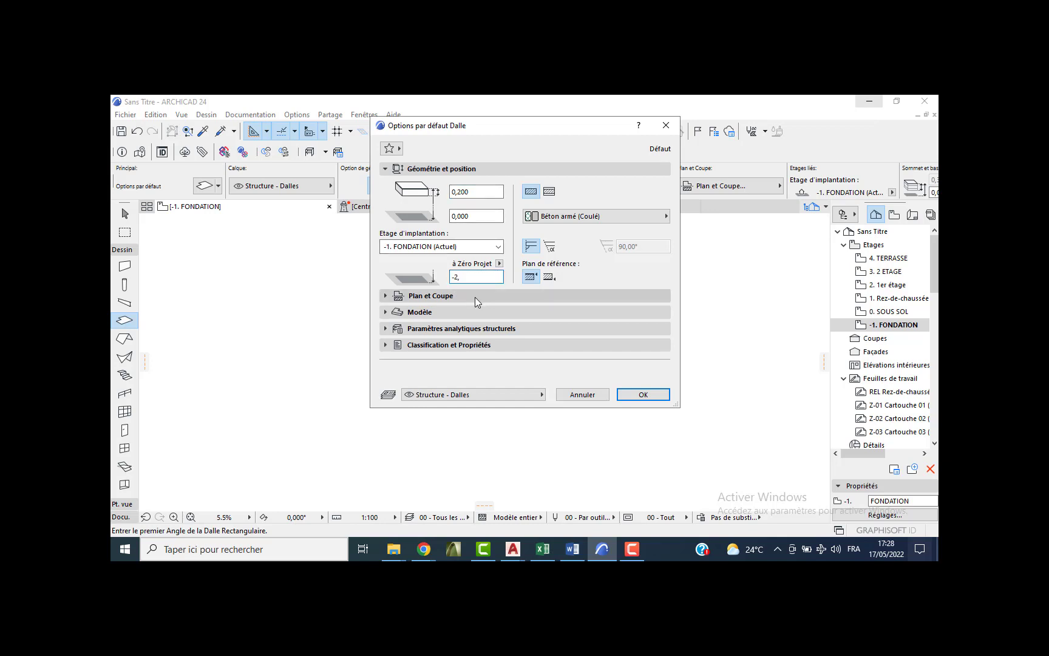
type(",900")
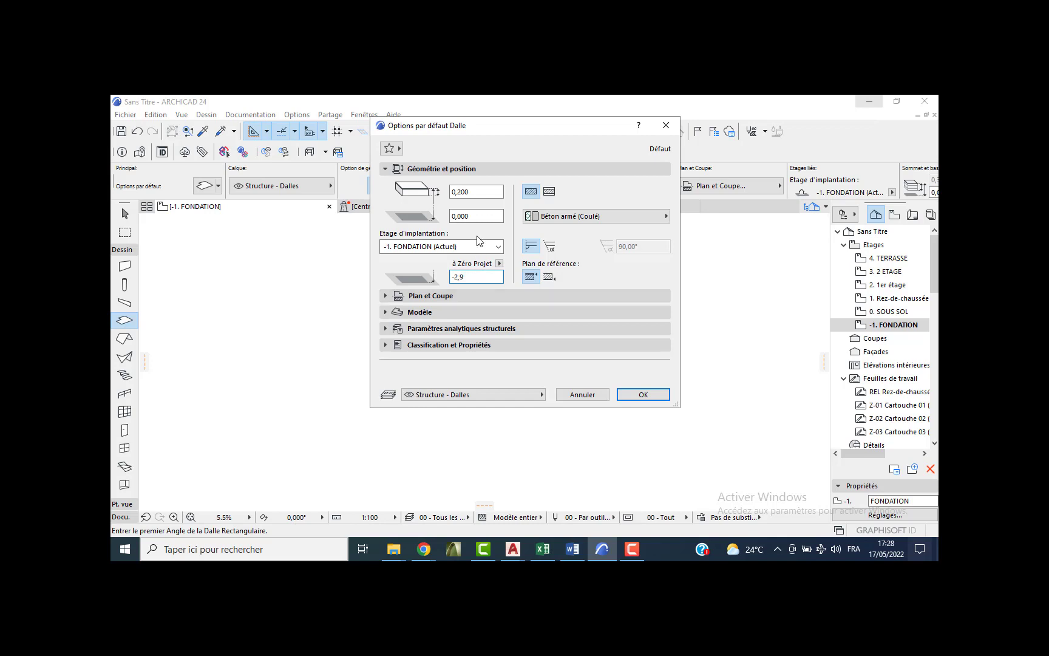
left_click(465, 218)
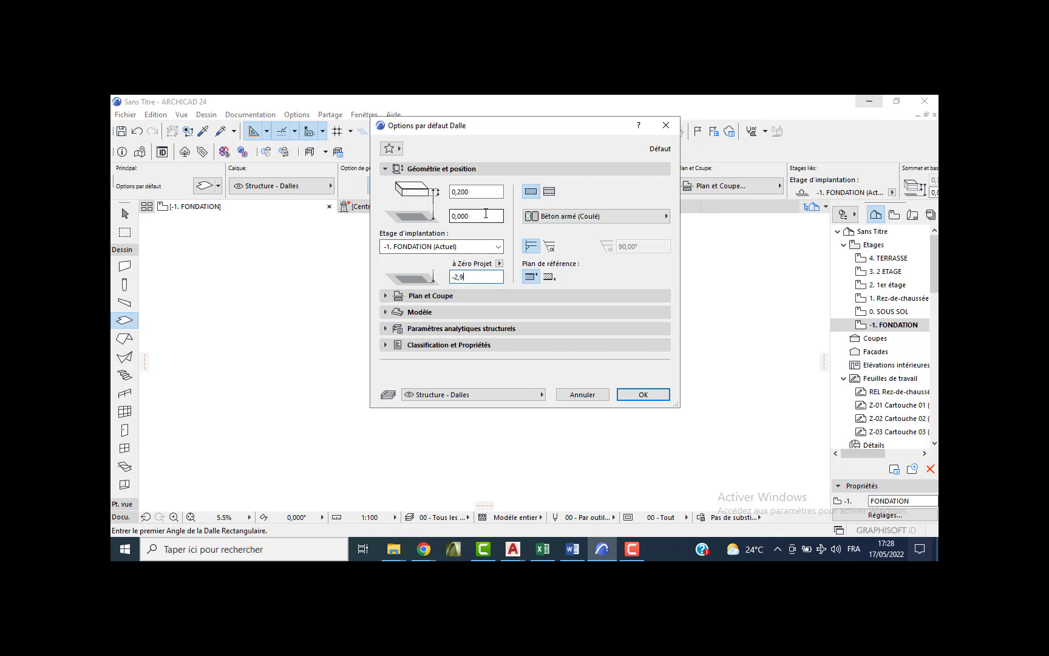
Set the default slab's cut, uncut and hidden line pens to black, using pen 1 for the uncut lines.
left_click(426, 298)
left_click(626, 362)
left_click(626, 362)
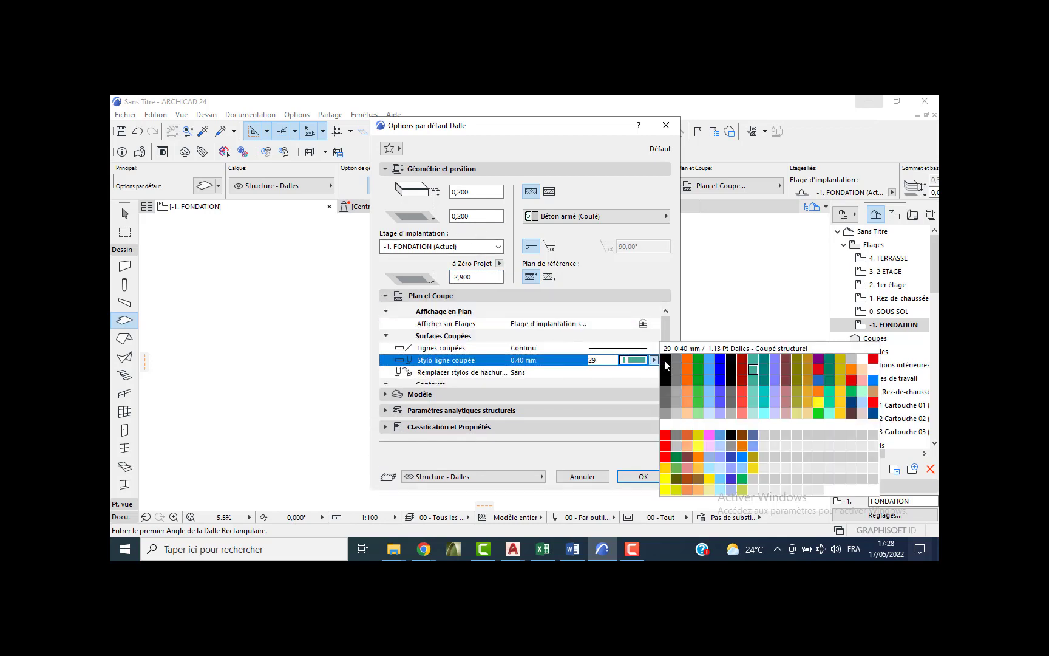
left_click(665, 375)
left_click_drag(667, 341, 665, 377)
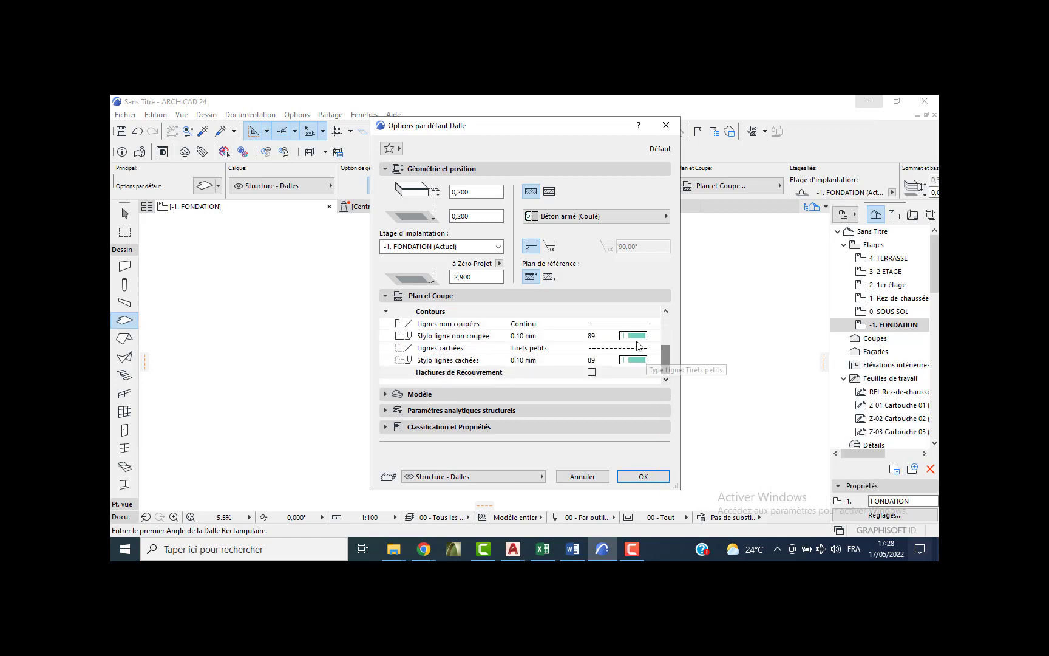
left_click(654, 336)
left_click(665, 336)
left_click(645, 361)
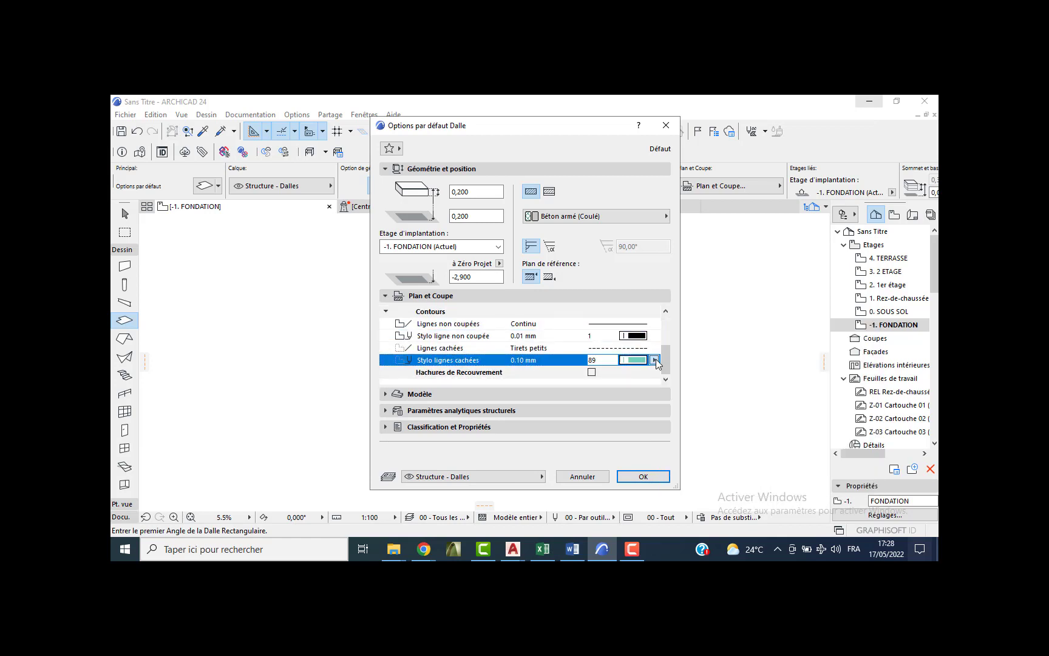
left_click(645, 362)
left_click(667, 360)
Override all three default slab surfaces with linked Béton - Brut and accept the slab settings.
left_click(415, 394)
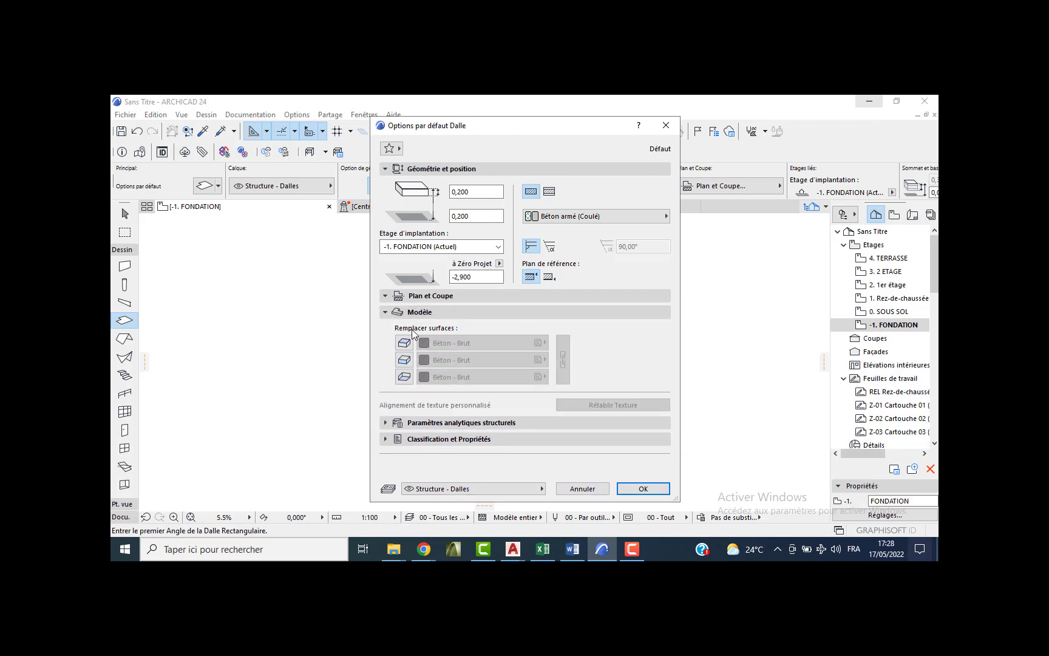
left_click(403, 380)
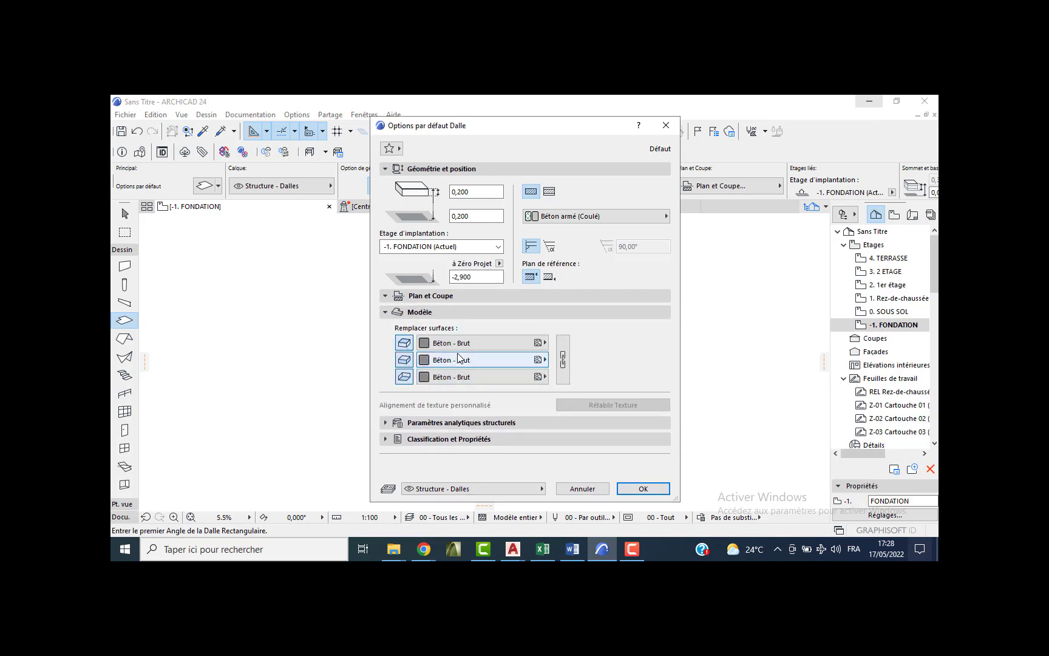
left_click(564, 362)
left_click(642, 488)
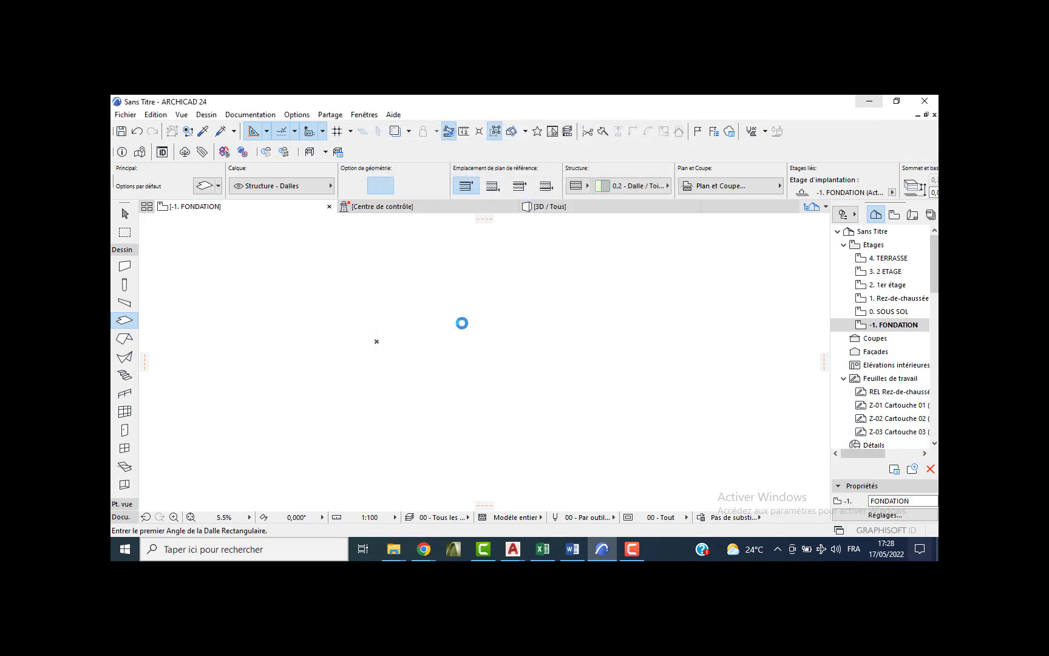
Draw a rectangular footing slab of 1 by 1 m in the FONDATION plan.
left_click(493, 351)
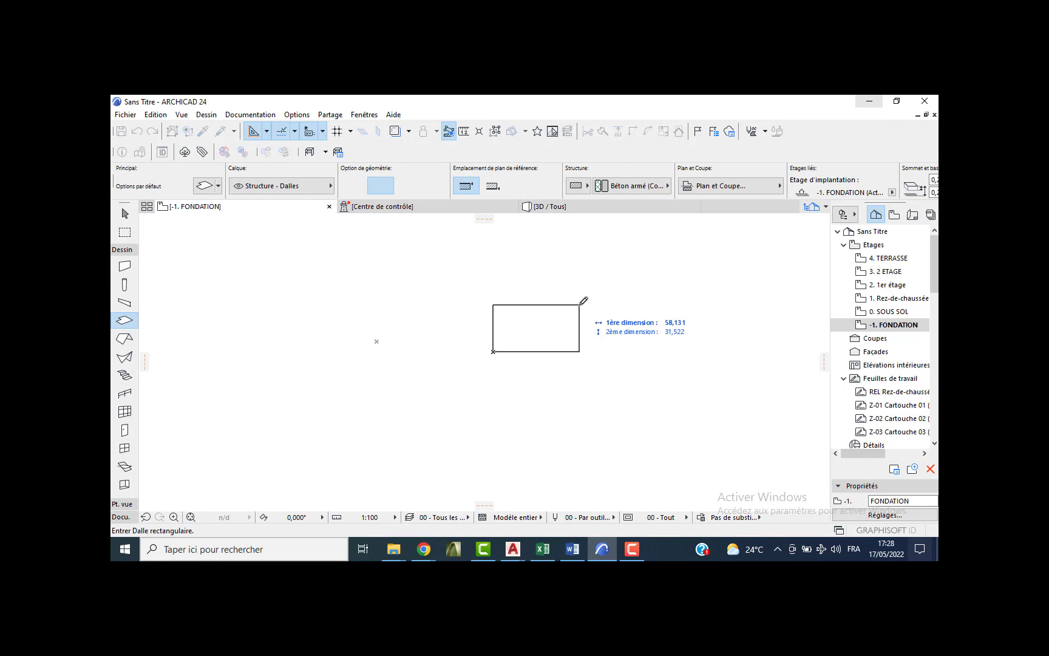
type("1")
key("Tab")
type("1")
key("Return")
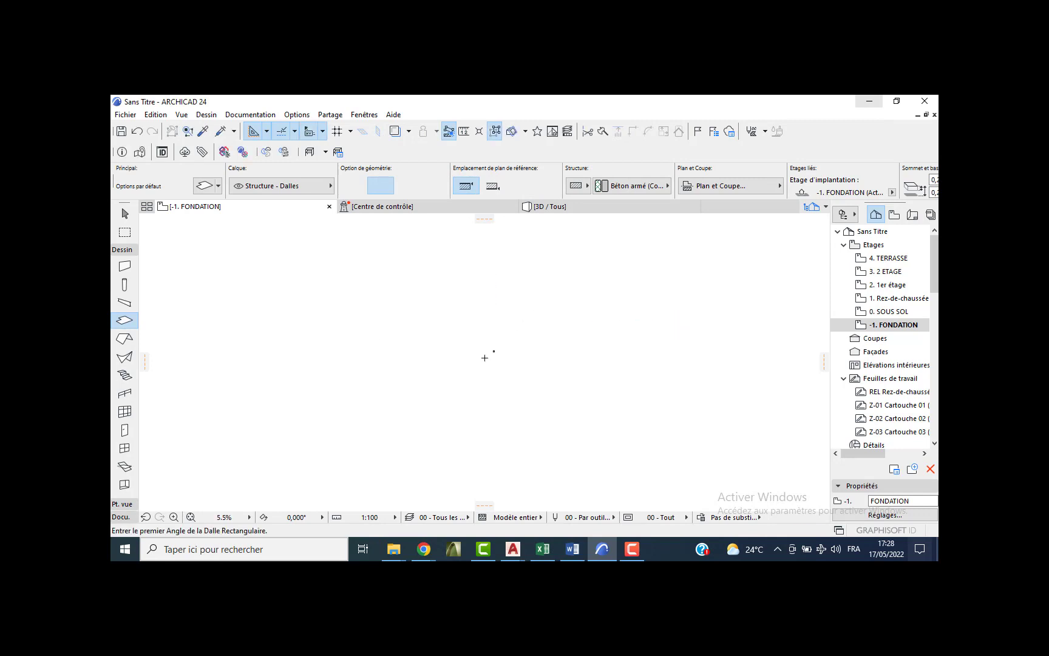
Draw a single diagonal line across the footing, from its upper-right corner to its lower-left corner.
scroll(504, 353, "up", 10)
left_click(123, 518)
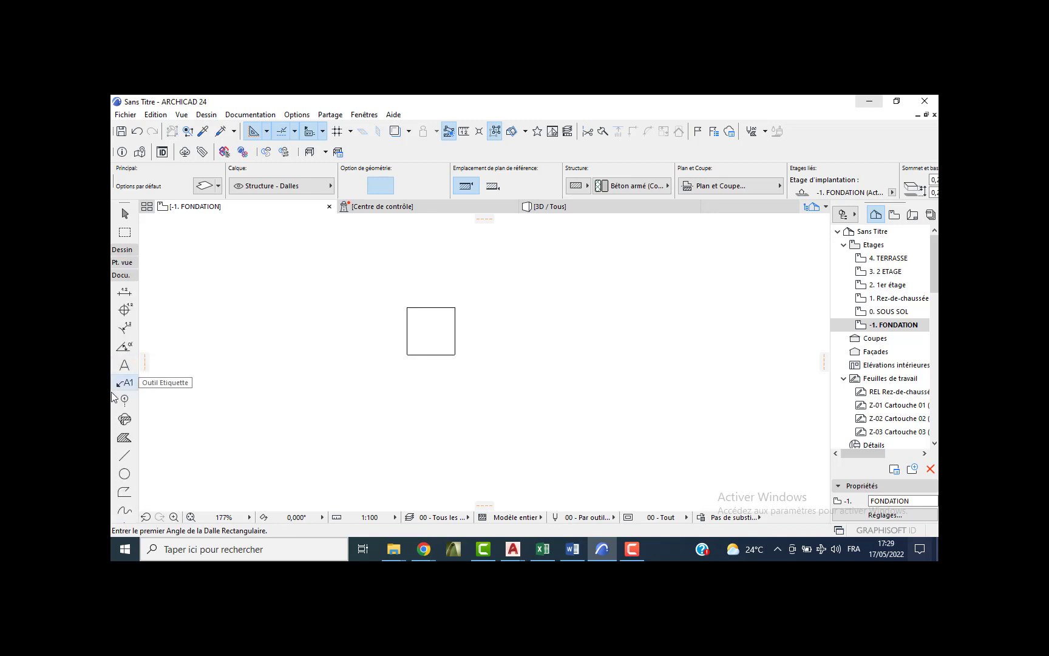
left_click(125, 456)
left_click(456, 308)
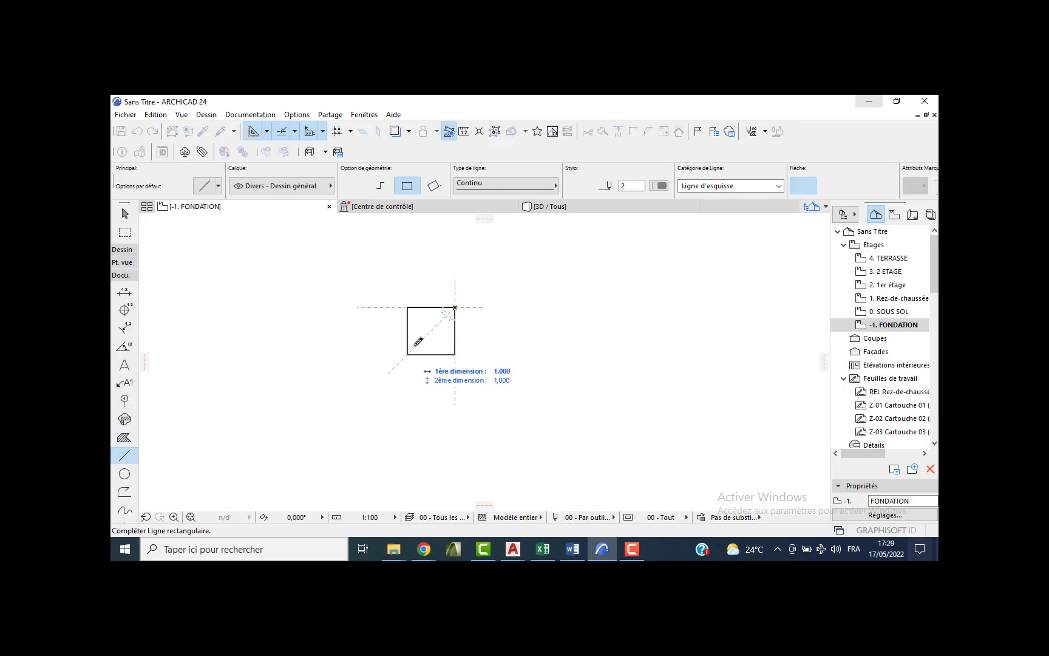
left_click(360, 179)
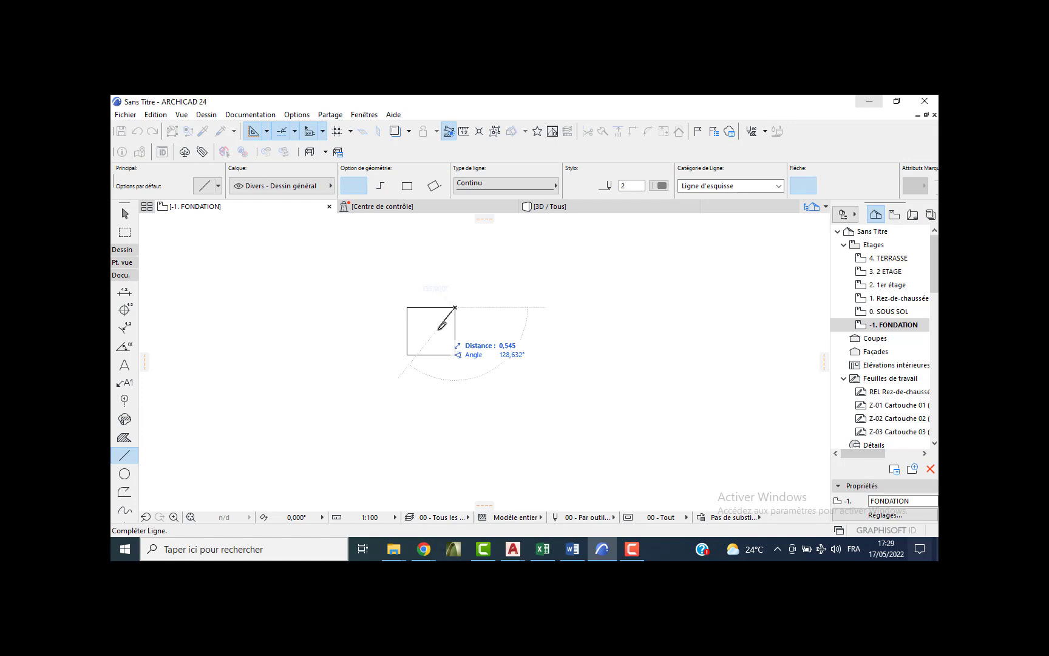
left_click(407, 355)
key("Escape")
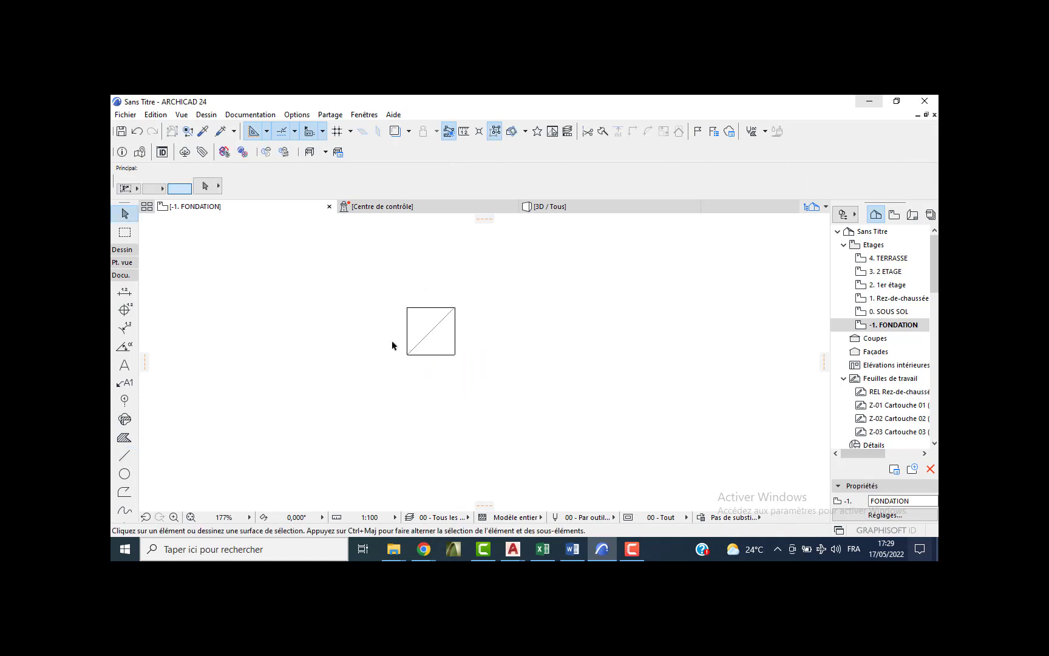
Set the column defaults to a top offset of -0,400, a base offset of 0,200 and a 0,200 by 0,200 section.
left_click(124, 252)
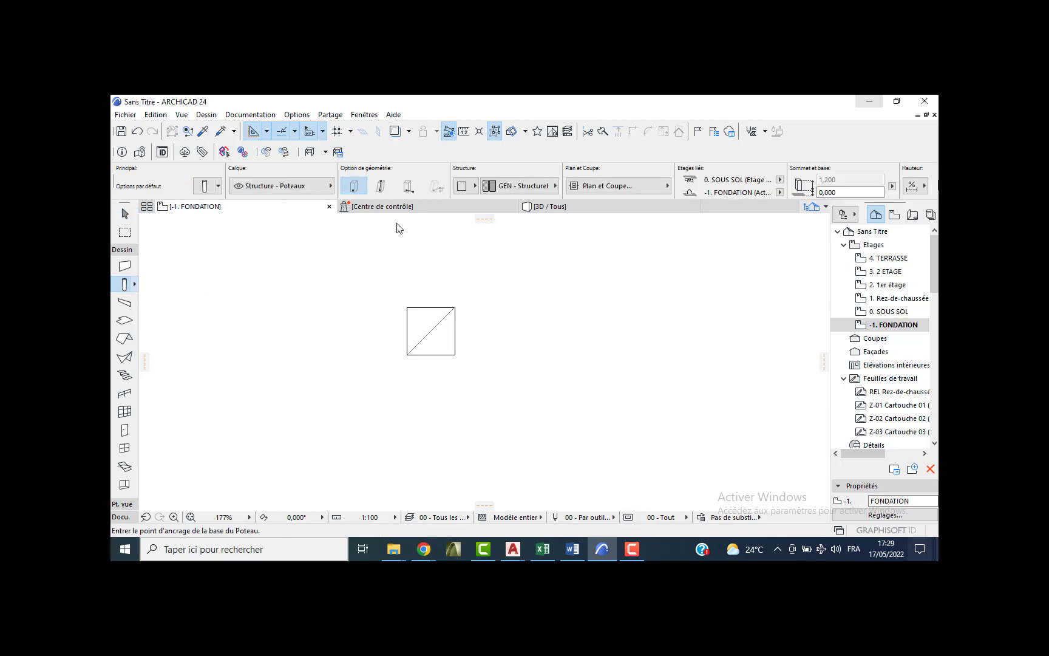
key("ctrl+t")
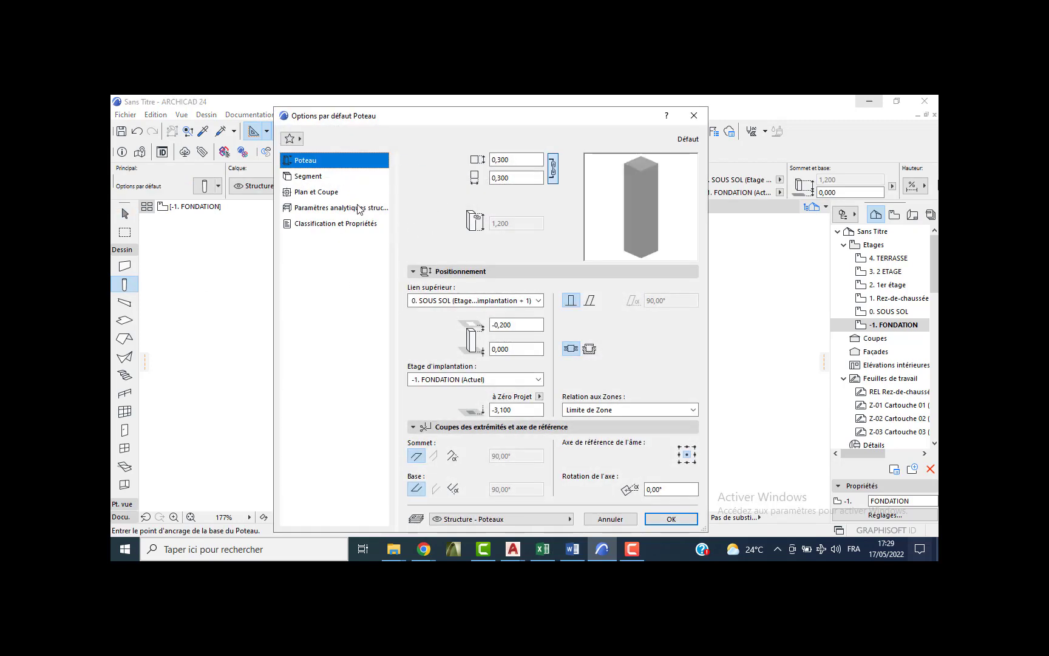
double_click(503, 326)
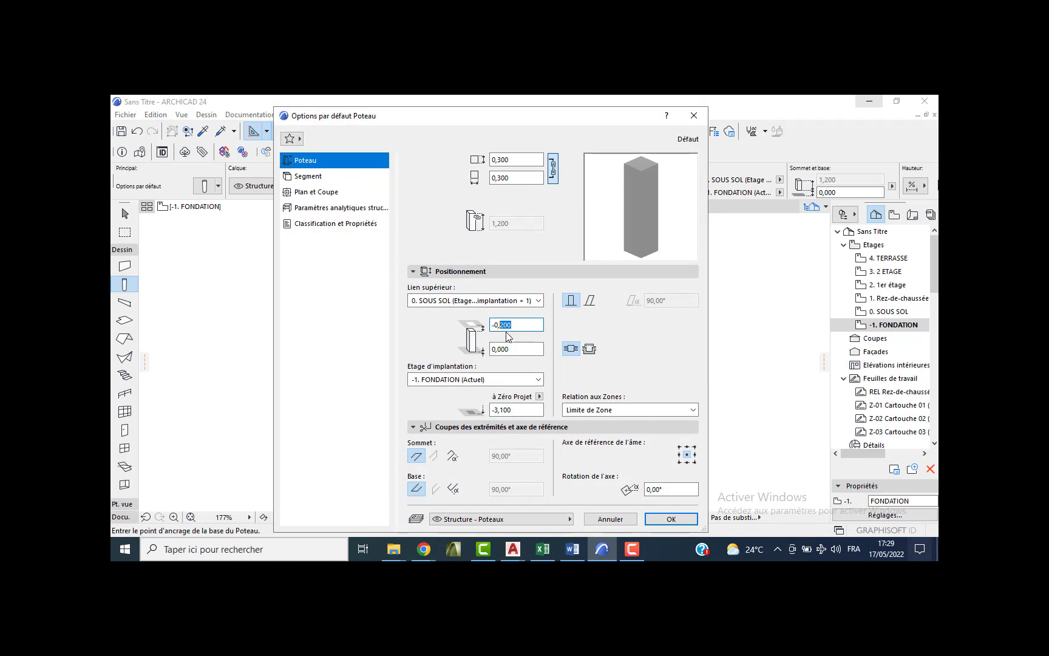
type("400")
double_click(503, 351)
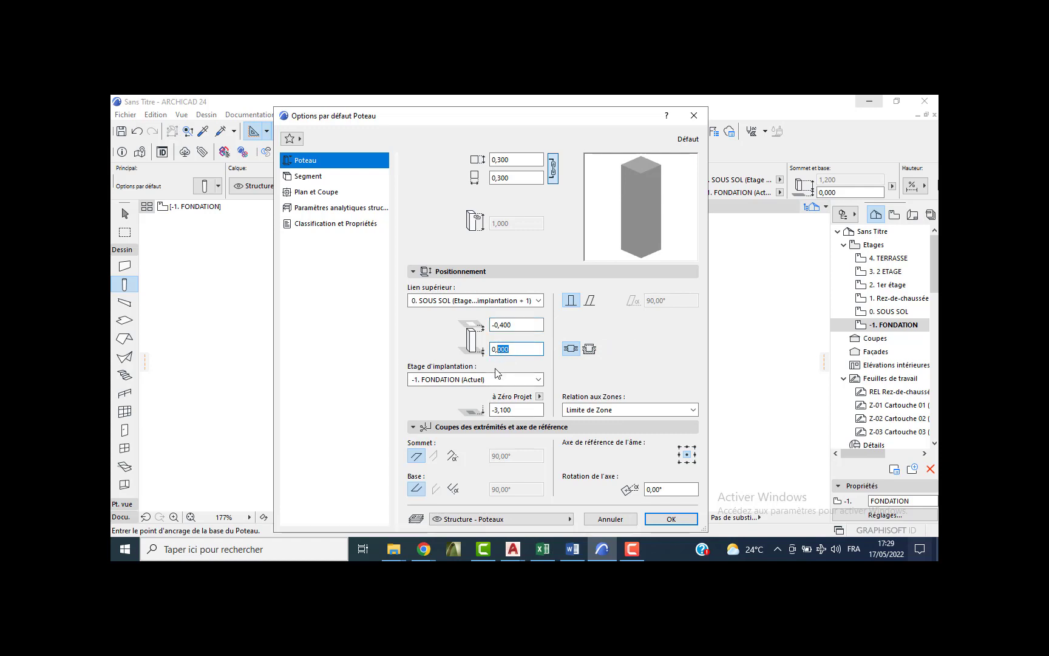
type("2")
left_click(506, 160)
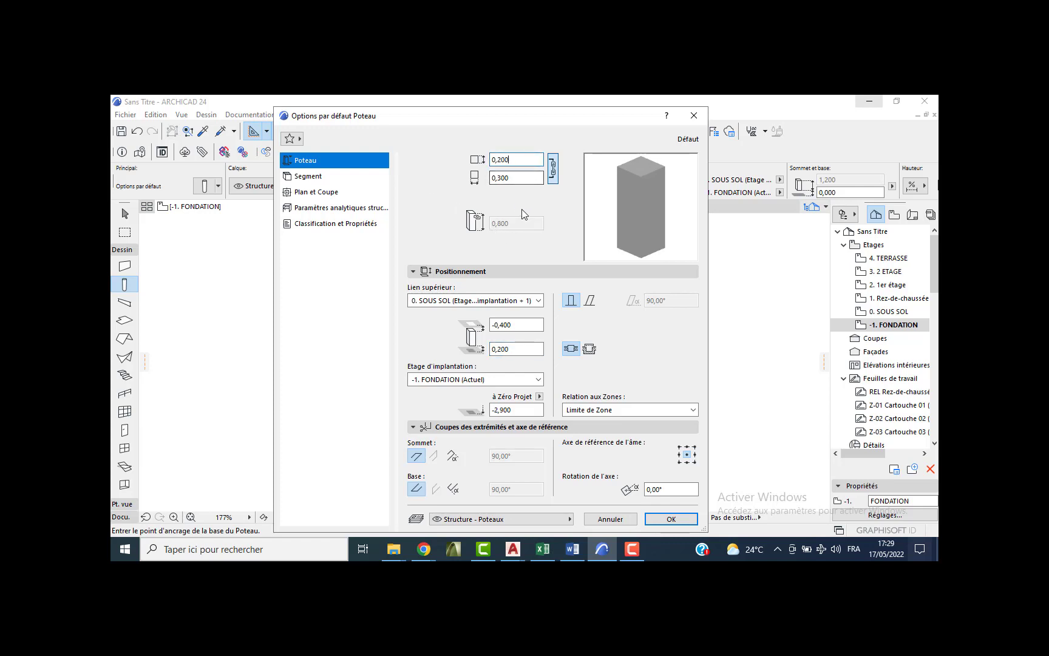
Override both default column surfaces with linked Béton - Brut and accept the column settings.
left_click(318, 177)
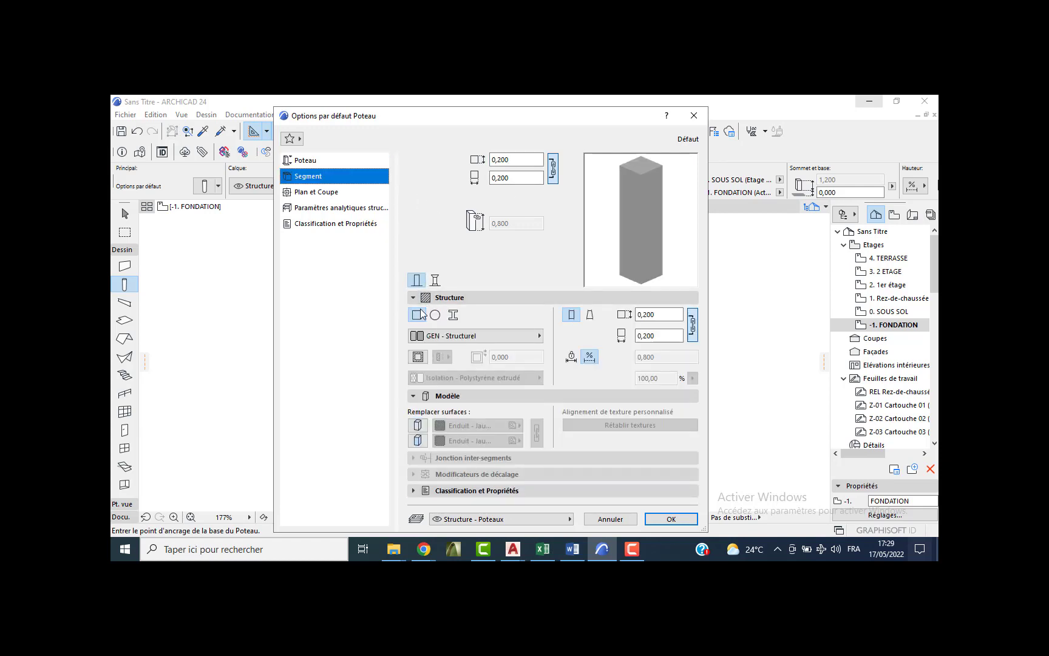
left_click(418, 425)
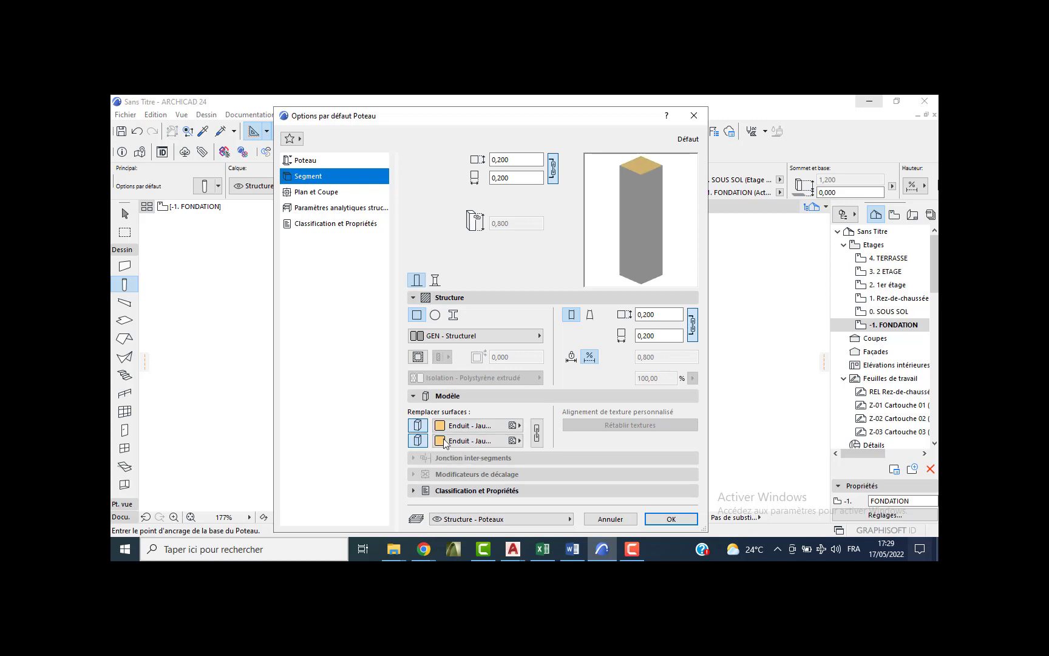
left_click(468, 426)
scroll(477, 286, "up", 3)
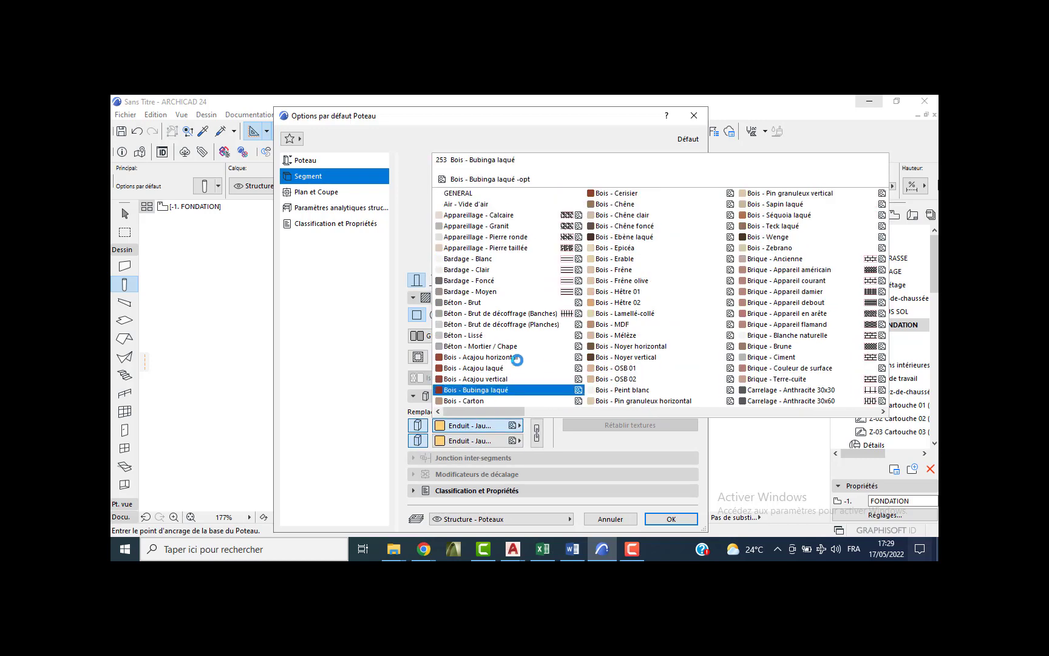
left_click(471, 302)
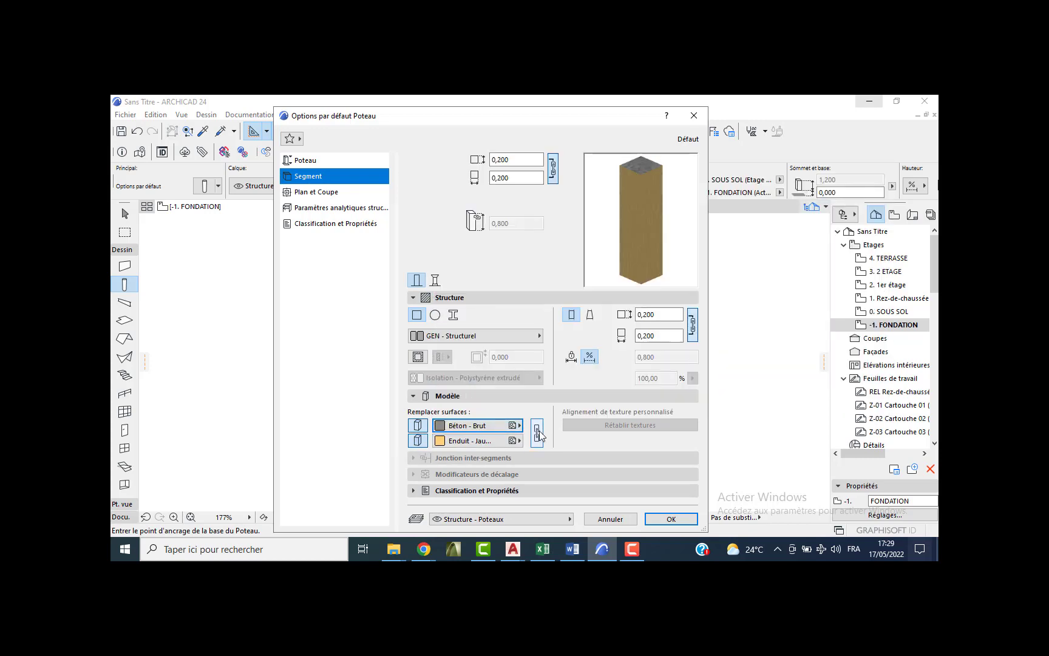
left_click(671, 520)
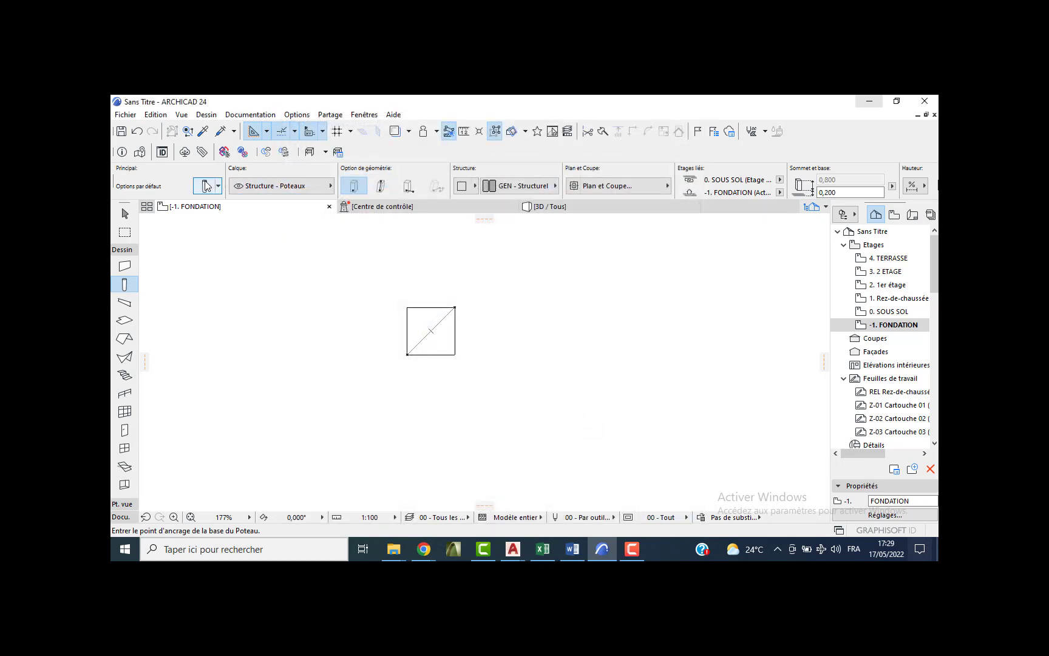
Set the default column's core line pen and cut hatch foreground and background pens to black pen 1.
key("ctrl+t")
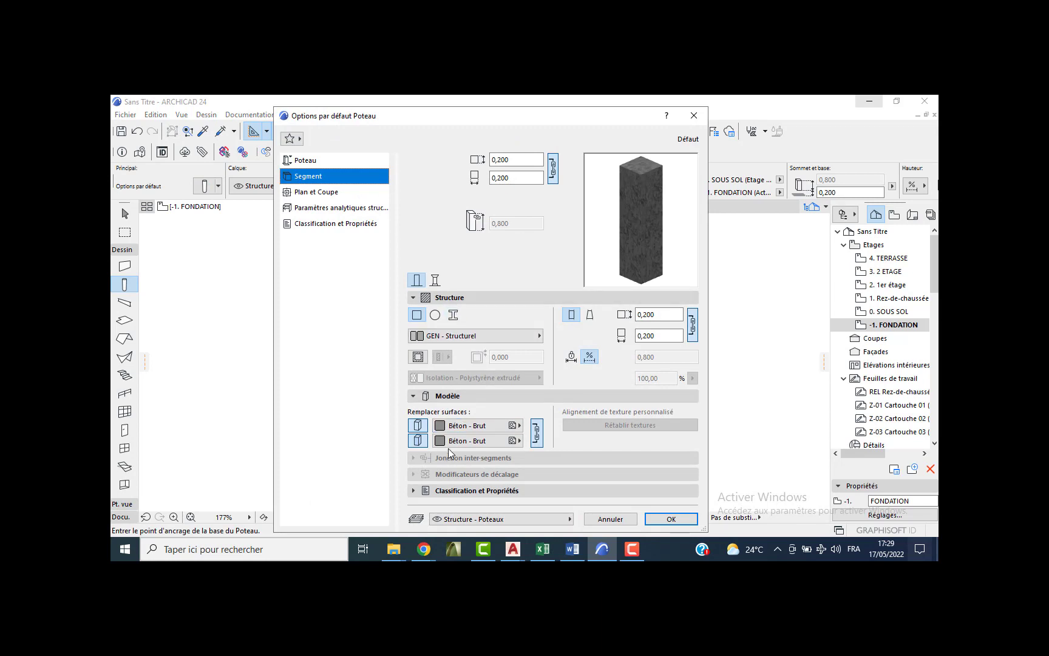
left_click(451, 299)
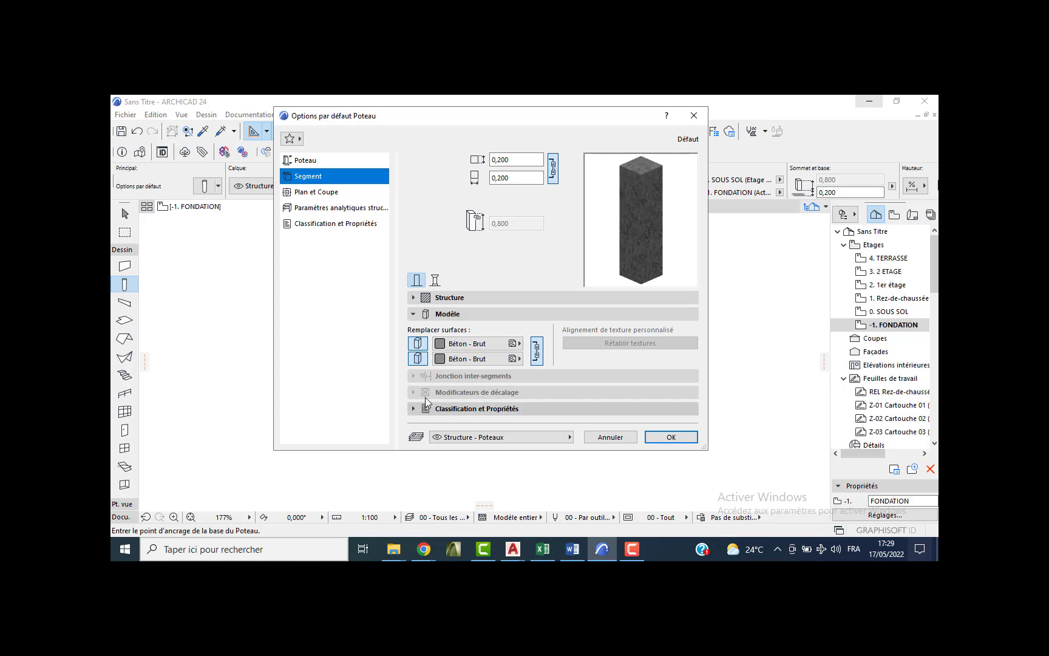
left_click(317, 192)
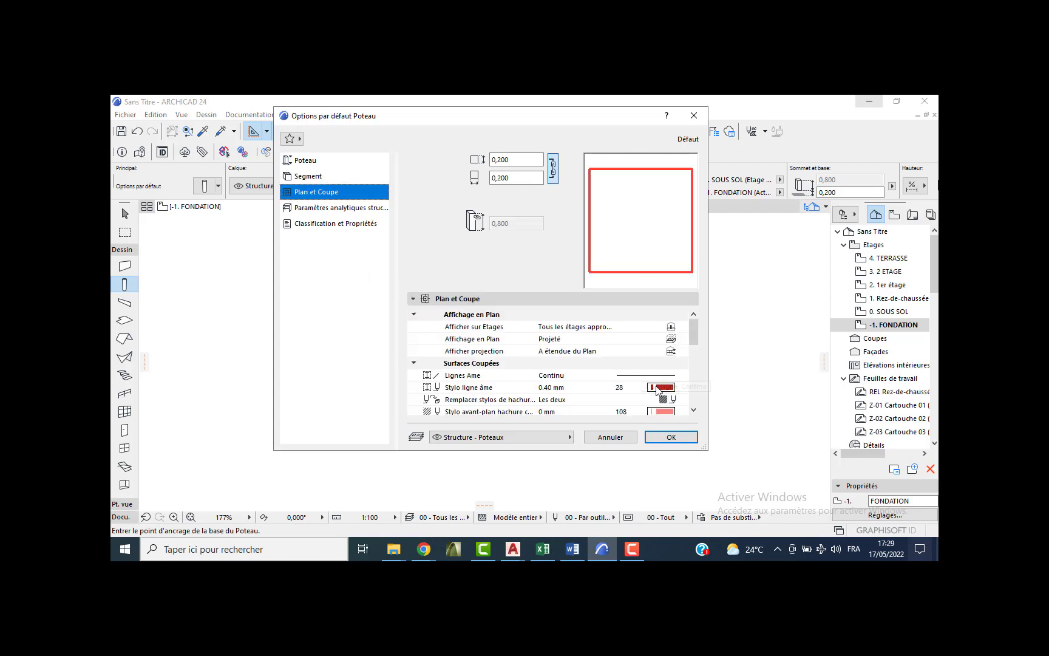
left_click(664, 386)
left_click(693, 381)
left_click(663, 412)
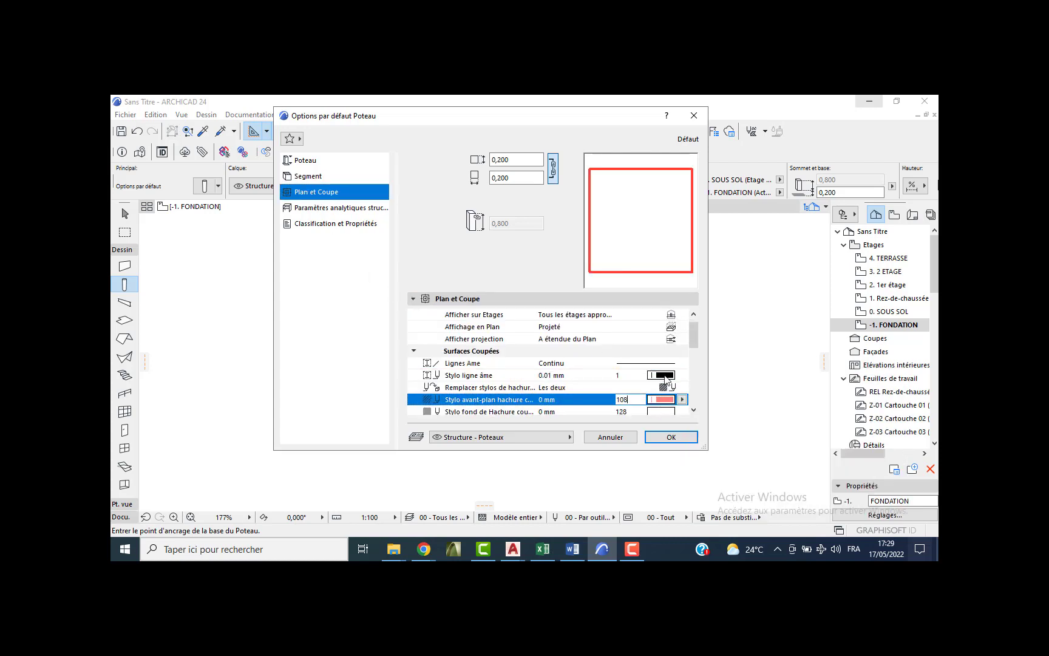
left_click(673, 400)
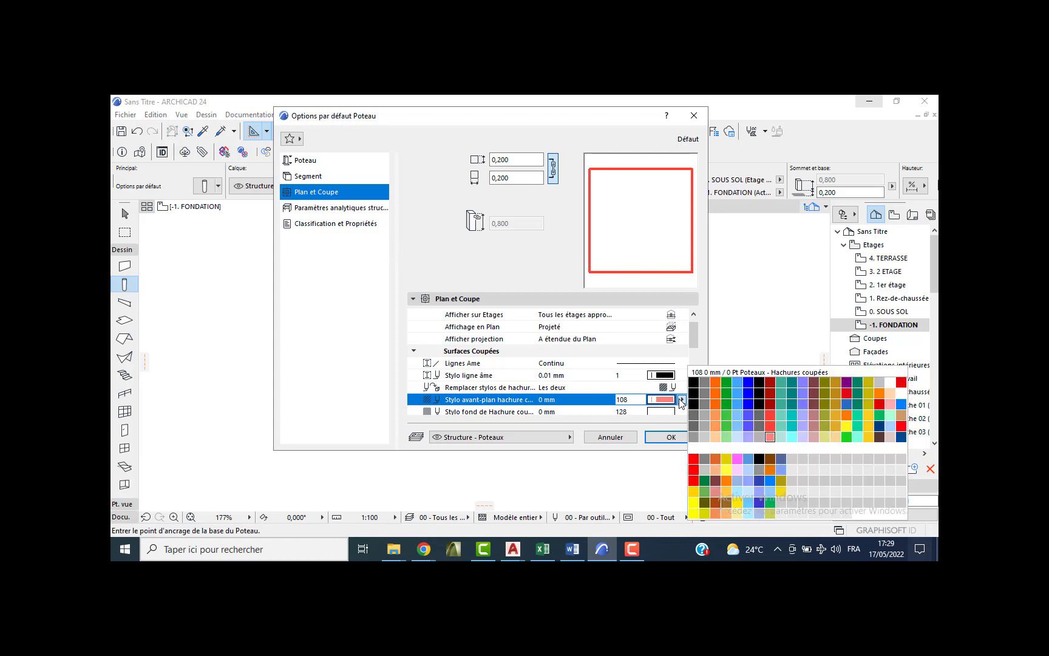
left_click(692, 382)
left_click(679, 412)
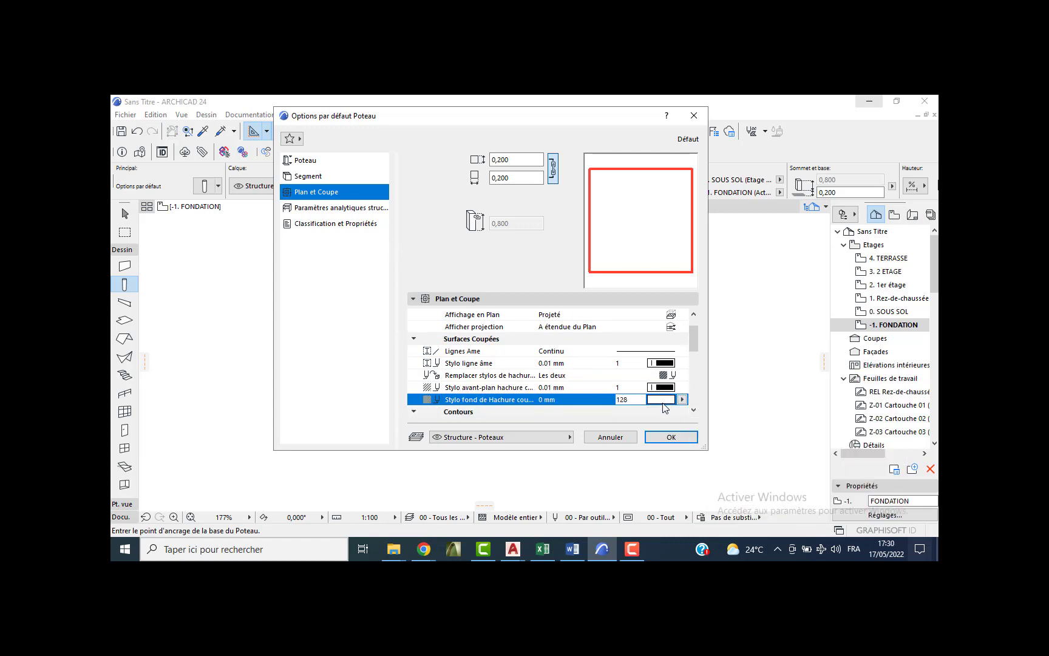
left_click(662, 400)
left_click(693, 382)
Set the default column's uncut line pen and hidden line pen to black pen 1.
scroll(694, 351, "down", 1)
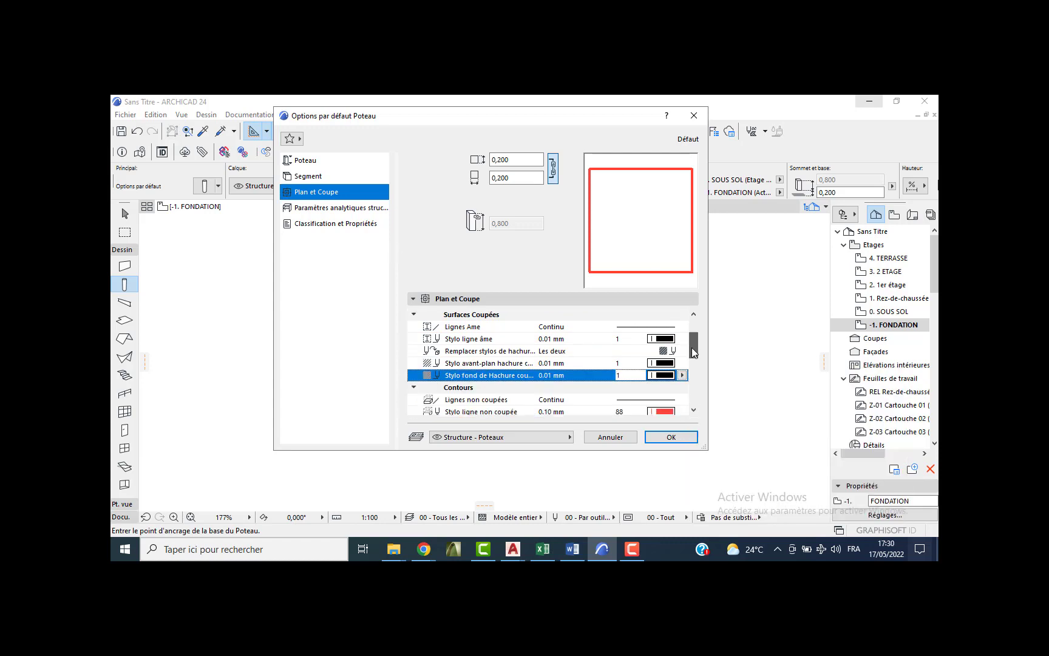
scroll(691, 351, "down", 3)
left_click(663, 339)
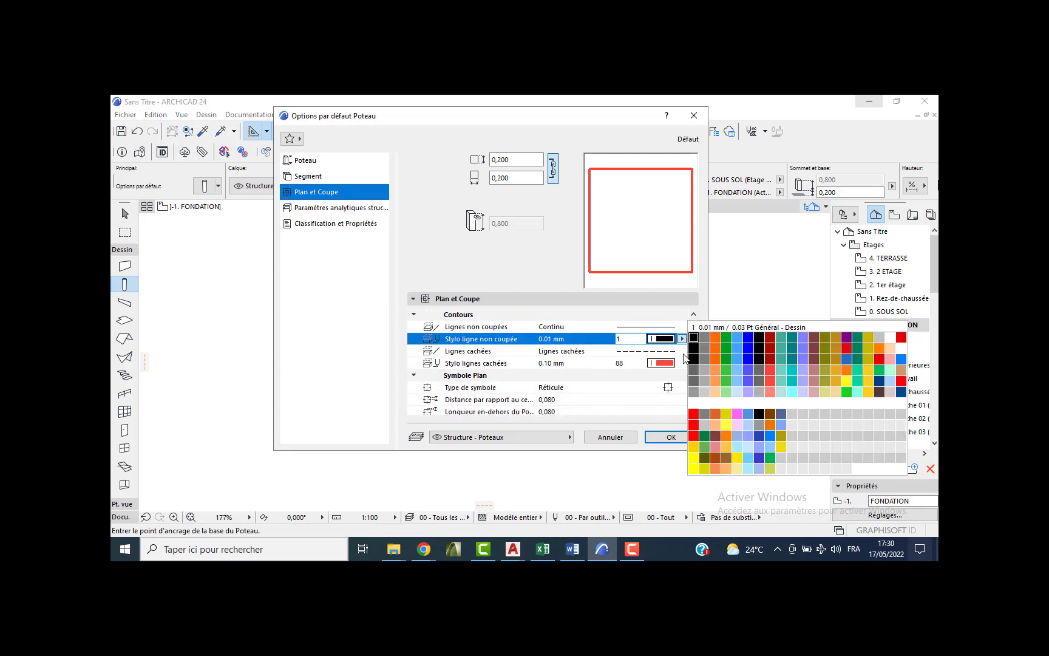
left_click(693, 337)
left_click(674, 364)
left_click(692, 363)
Change the column's plan symbol type to Simple and set its cross line pen to black pen 1.
left_click(672, 388)
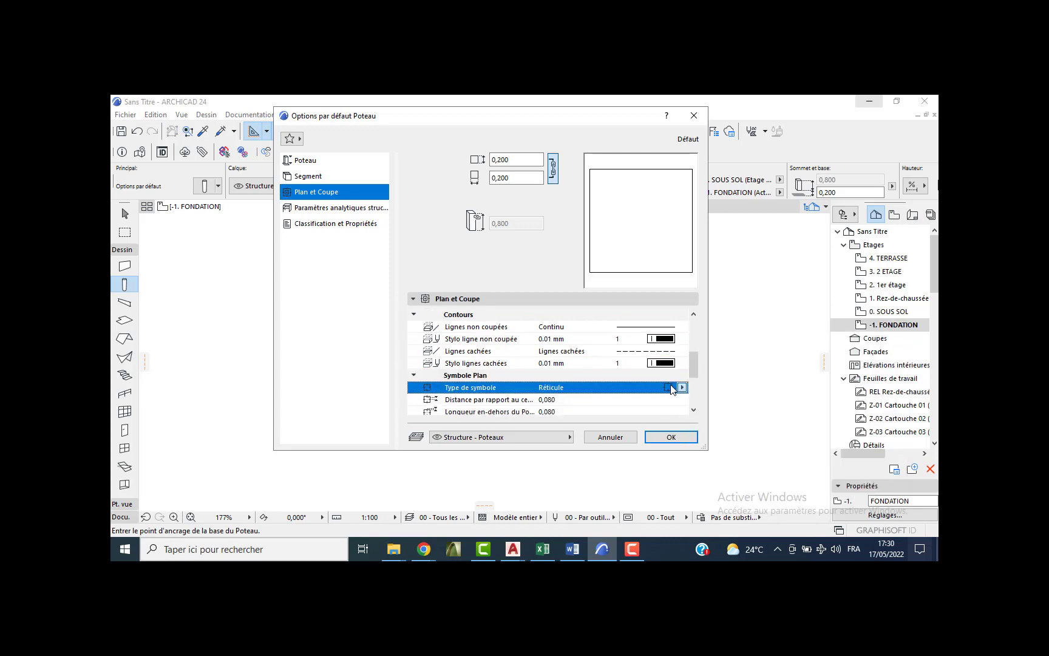
left_click(672, 388)
left_click(709, 388)
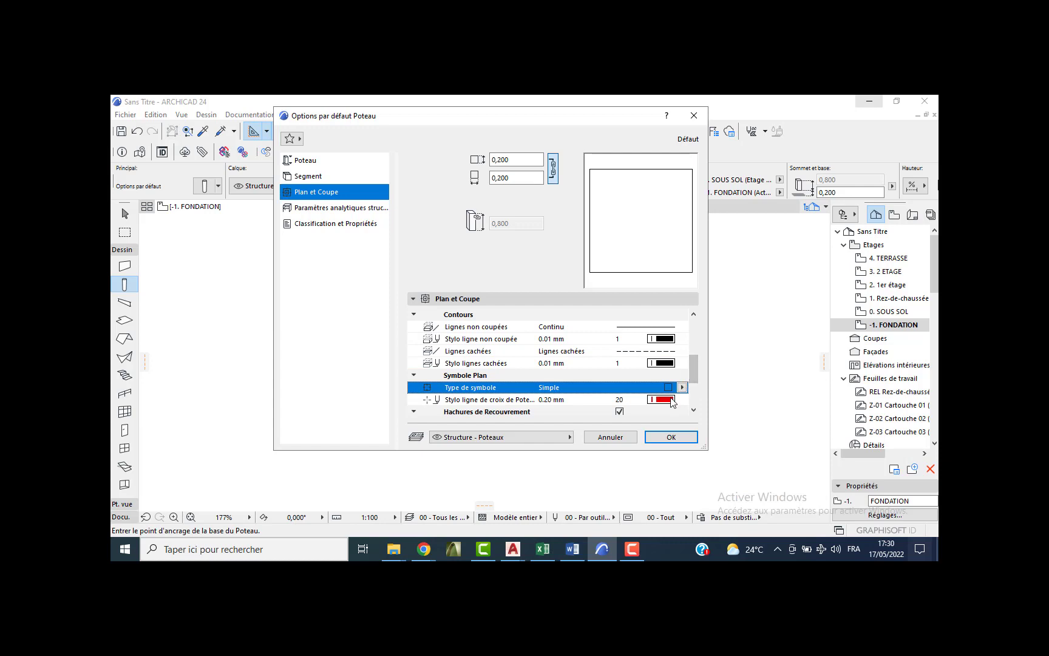
left_click(673, 399)
left_click(695, 377)
Set the column's cover fill to Hachure solide with black pen 1 and accept the column settings.
left_click_drag(693, 374, 692, 399)
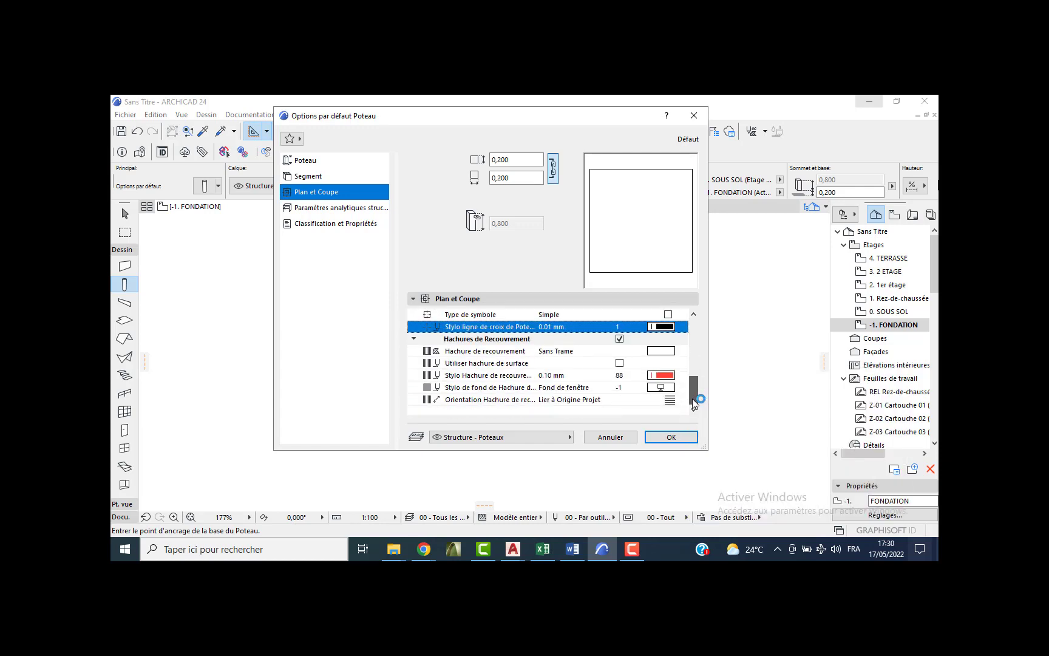
left_click(670, 352)
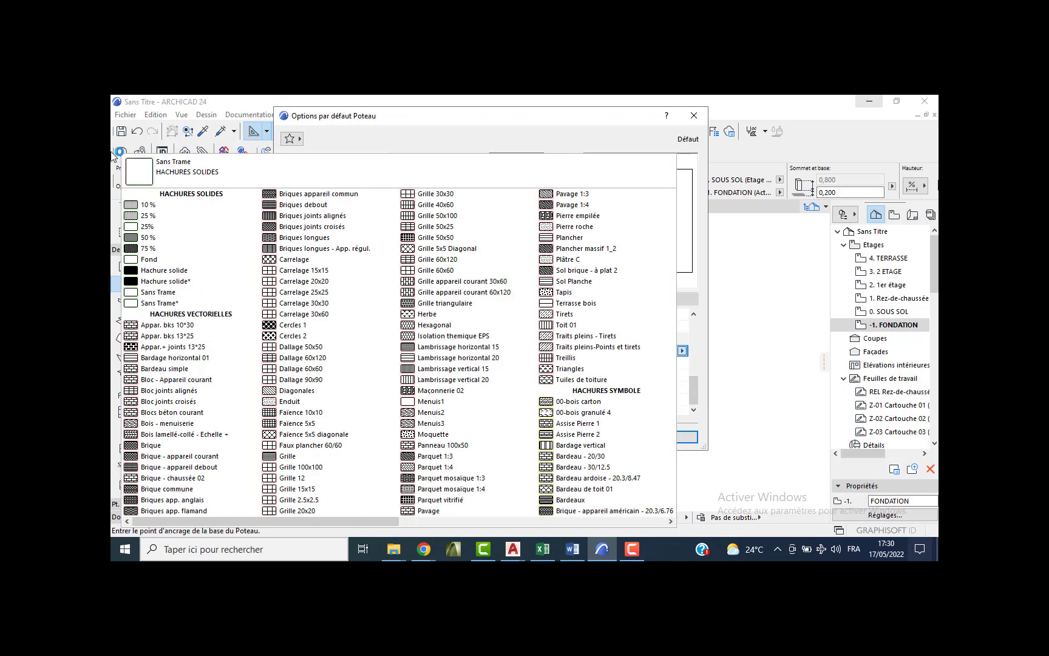
left_click(163, 270)
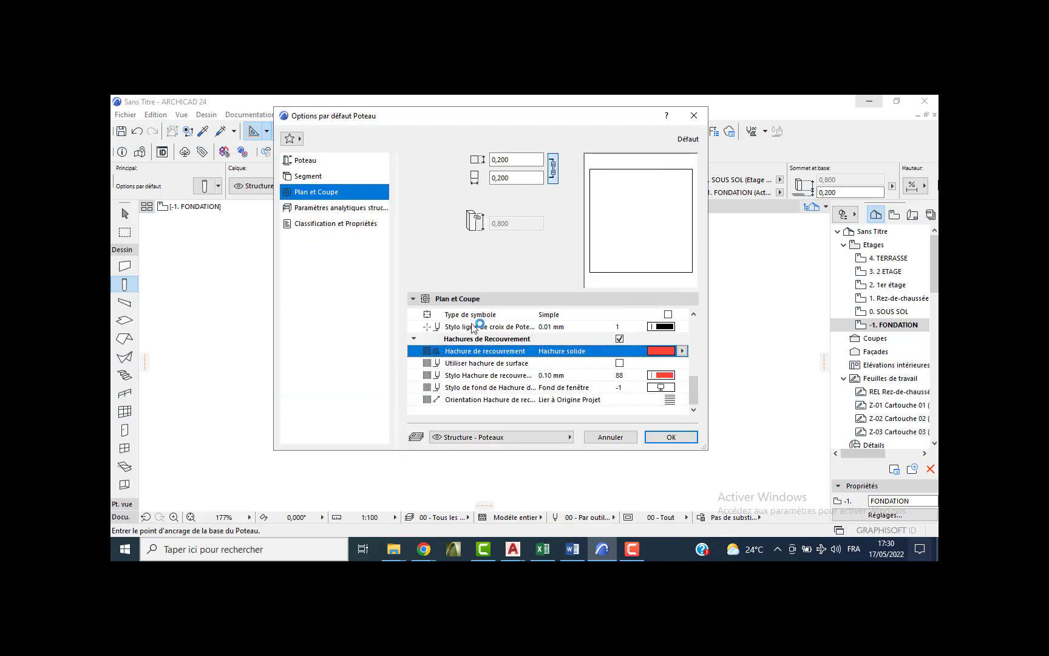
left_click(656, 375)
left_click(698, 375)
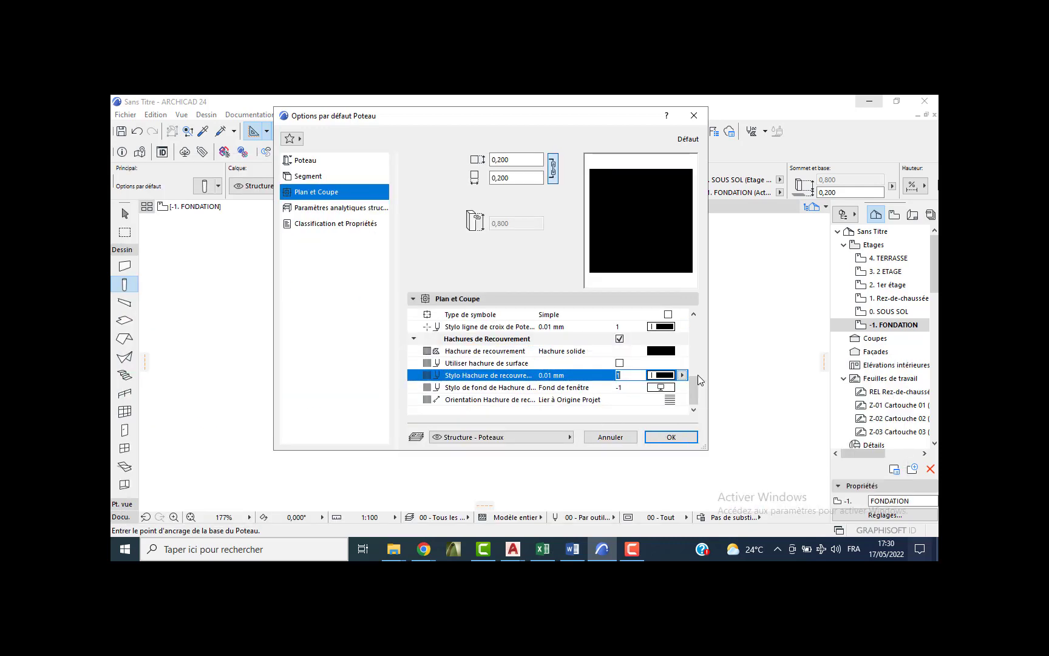
left_click(668, 437)
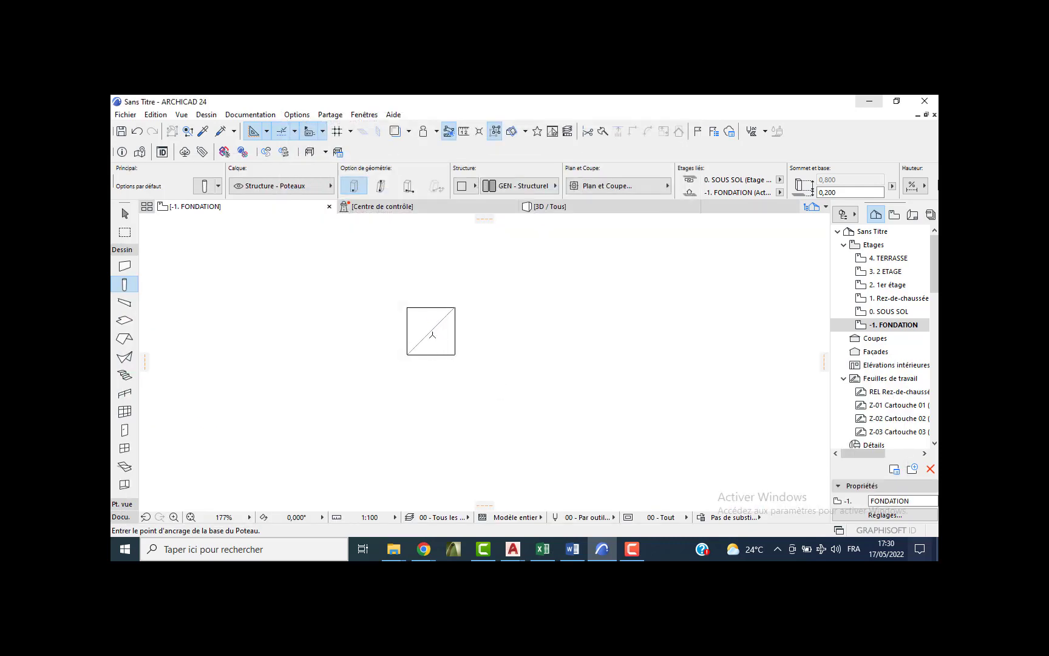
Place the column at the centre of the footing, on the diagonal's midpoint, and delete the diagonal line.
left_click(432, 330)
key("Escape")
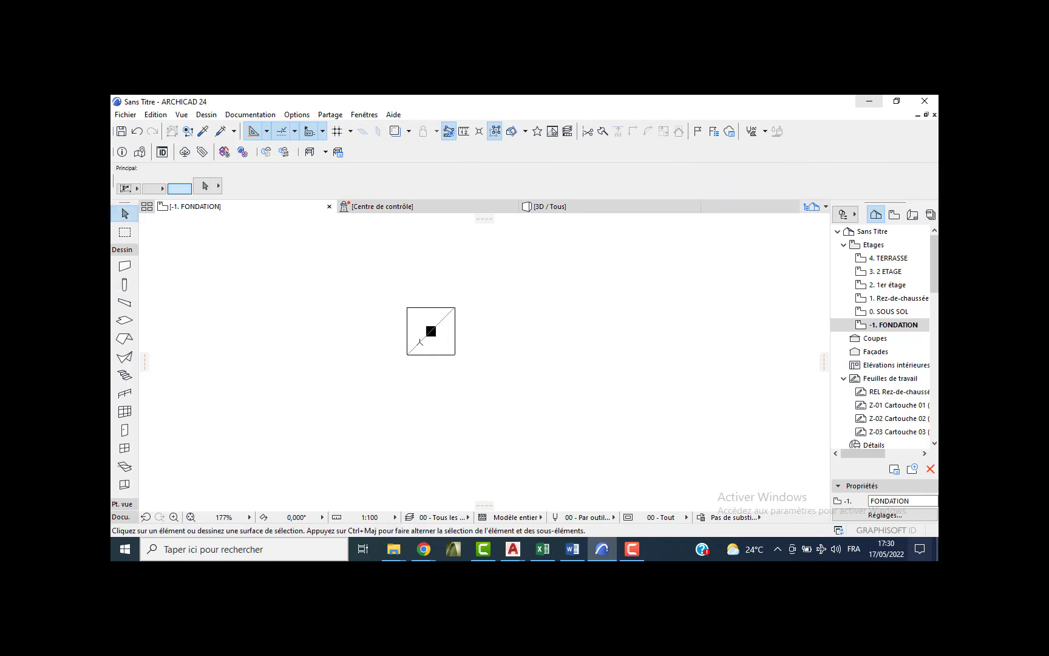
left_click(420, 342)
key("Delete")
Examine the column on its footing in the 3D view and return to the FONDATION plan.
left_click(529, 210)
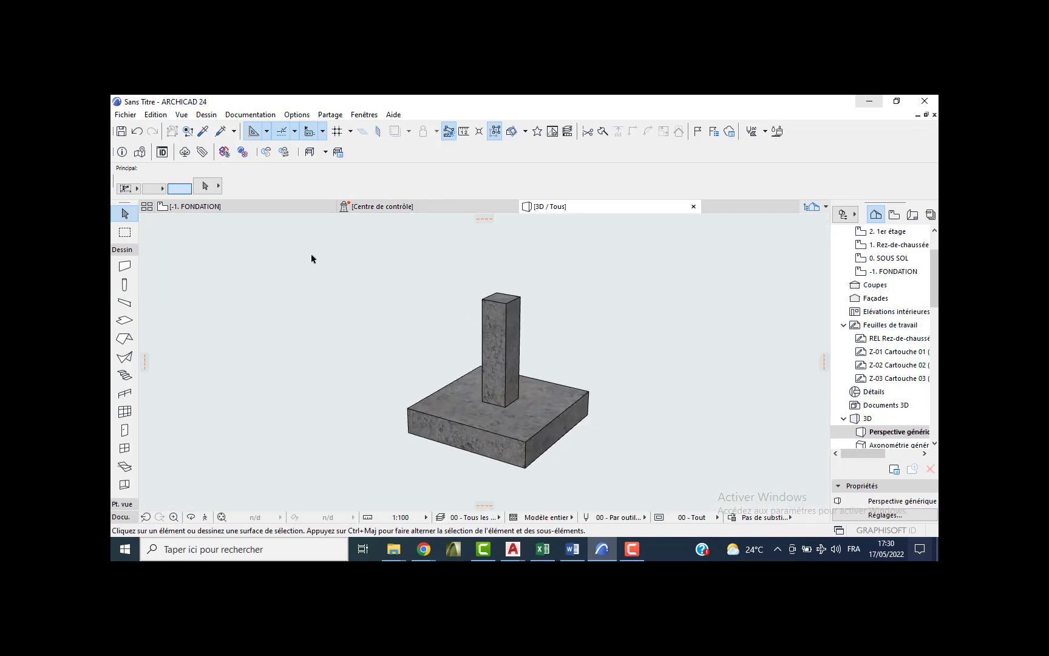
left_click(255, 209)
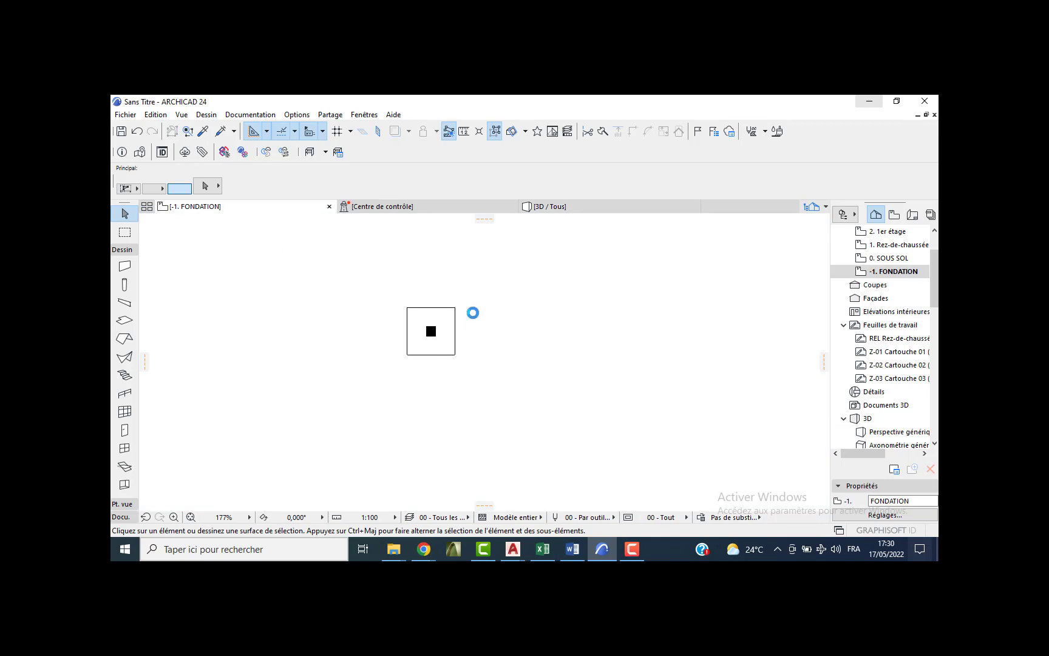
Copy the footing together with its column horizontally to the right by a distance of 4.
scroll(483, 319, "down", 5)
middle_click_drag(487, 323, 387, 297)
left_click_drag(358, 276, 391, 311)
left_click(374, 307)
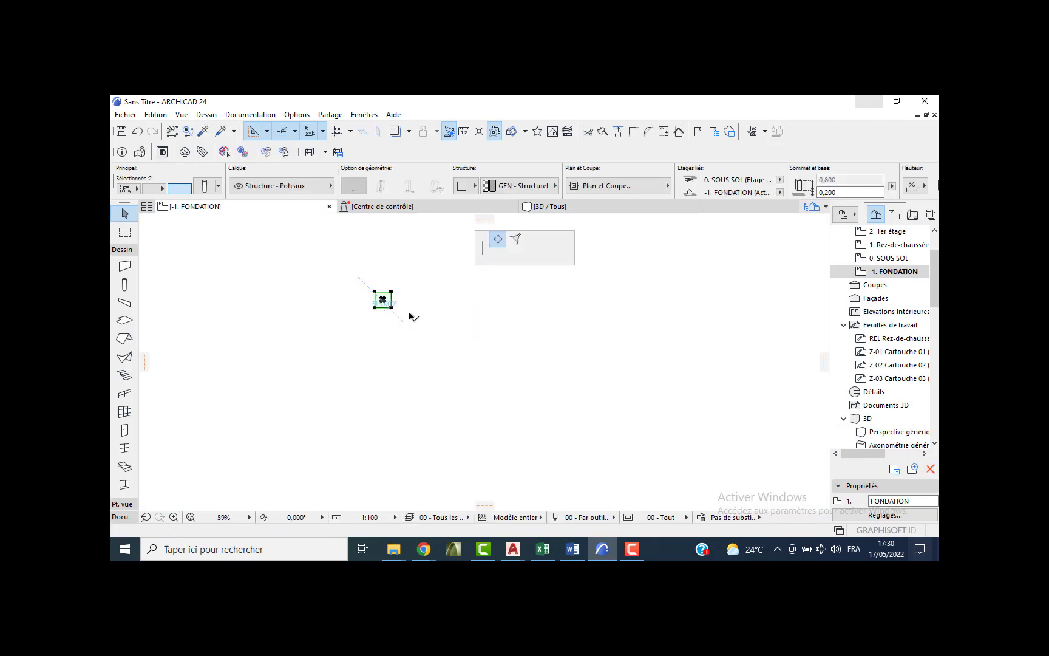
left_click(579, 391)
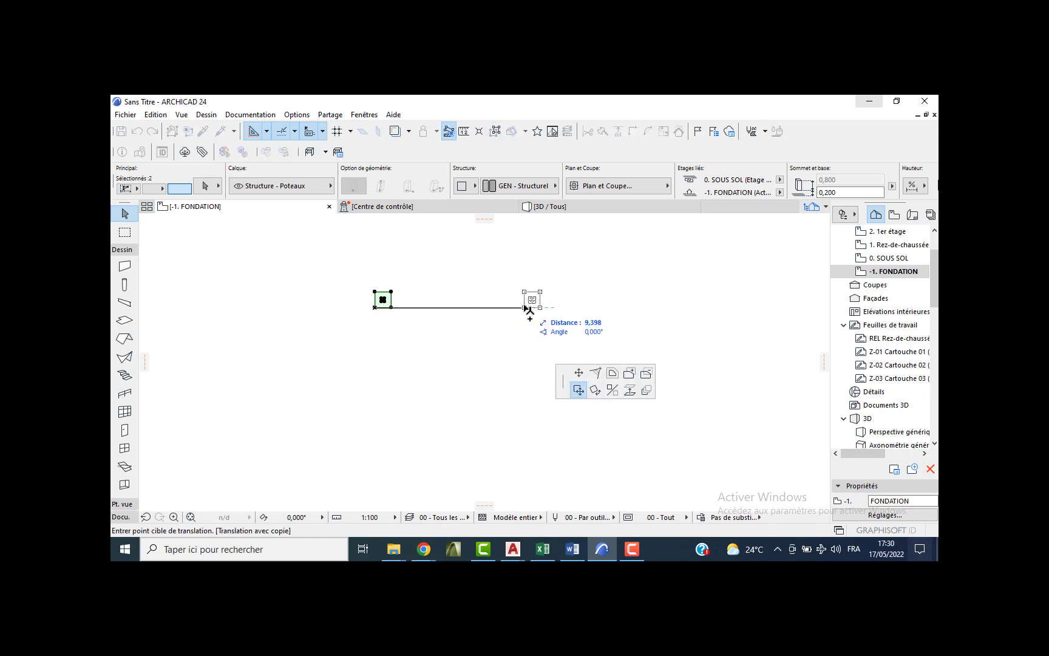
key("Tab")
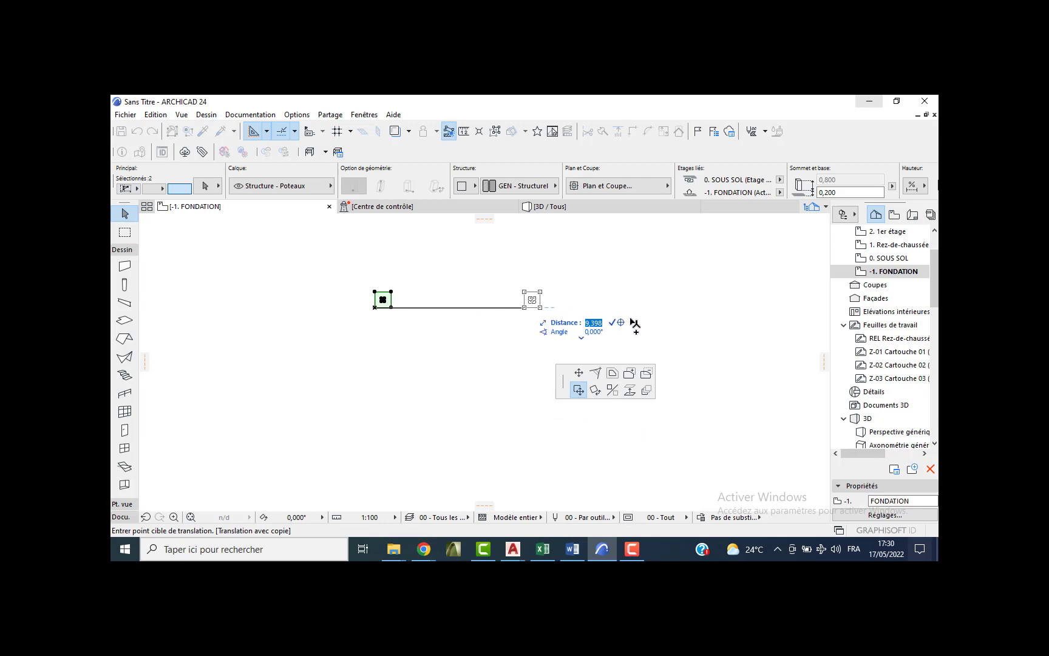
type("4")
key("Return")
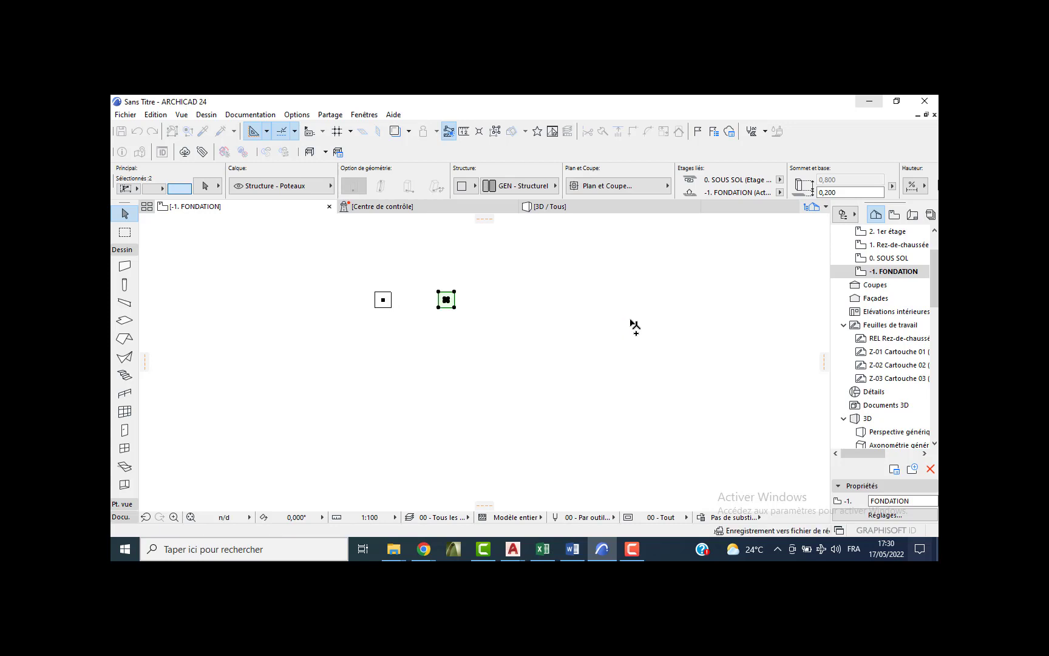
Copy the second footing and column horizontally to the right by a distance of 3,5.
left_click(438, 307)
key("ctrl")
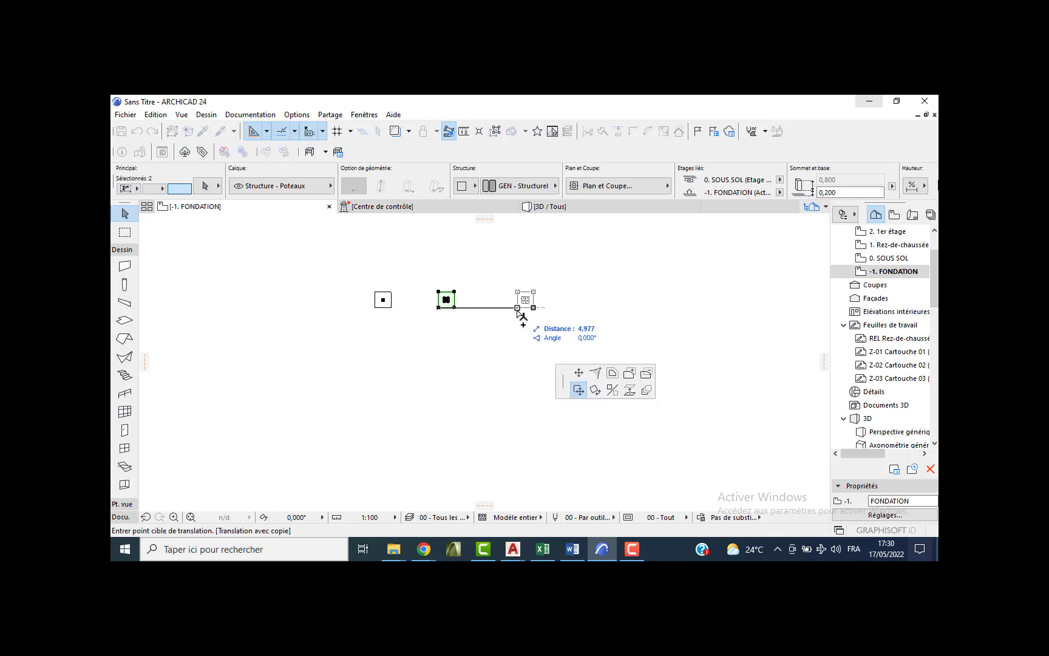
type("3,5")
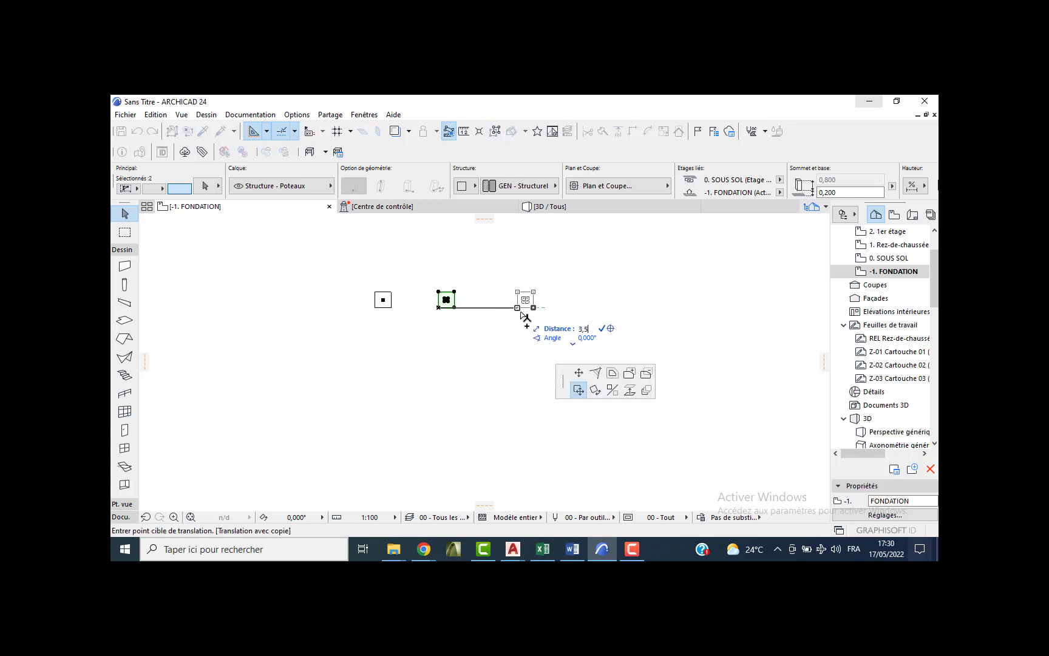
key("Return")
Select the whole row of three footings with their columns and copy it straight down by a distance of 5.
left_click_drag(543, 275, 351, 328)
key("ctrl+d")
left_click(374, 318)
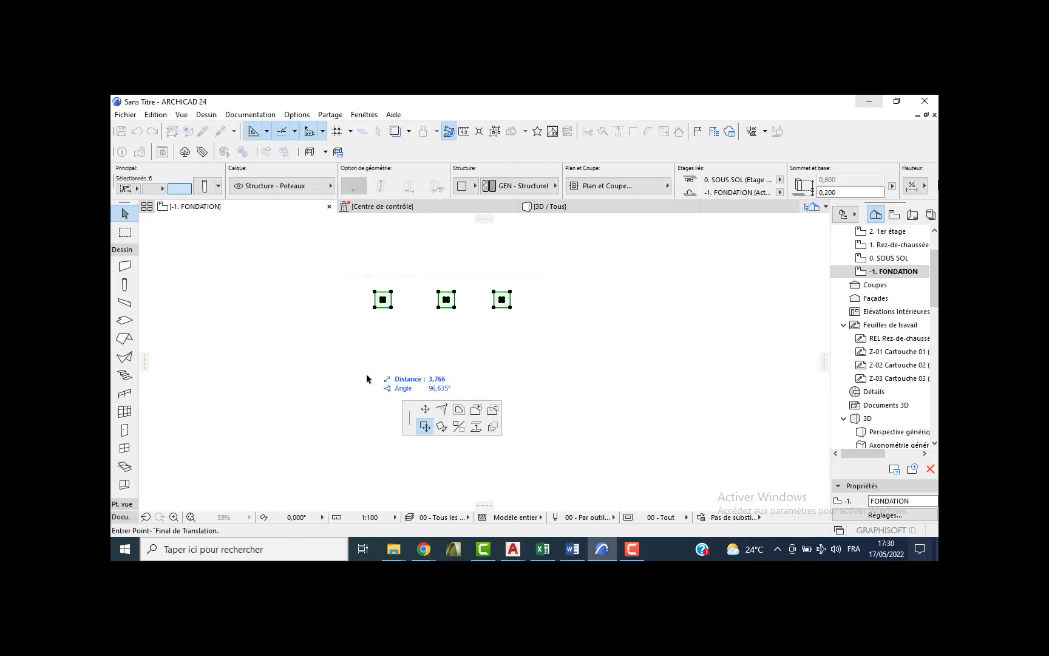
key("Tab")
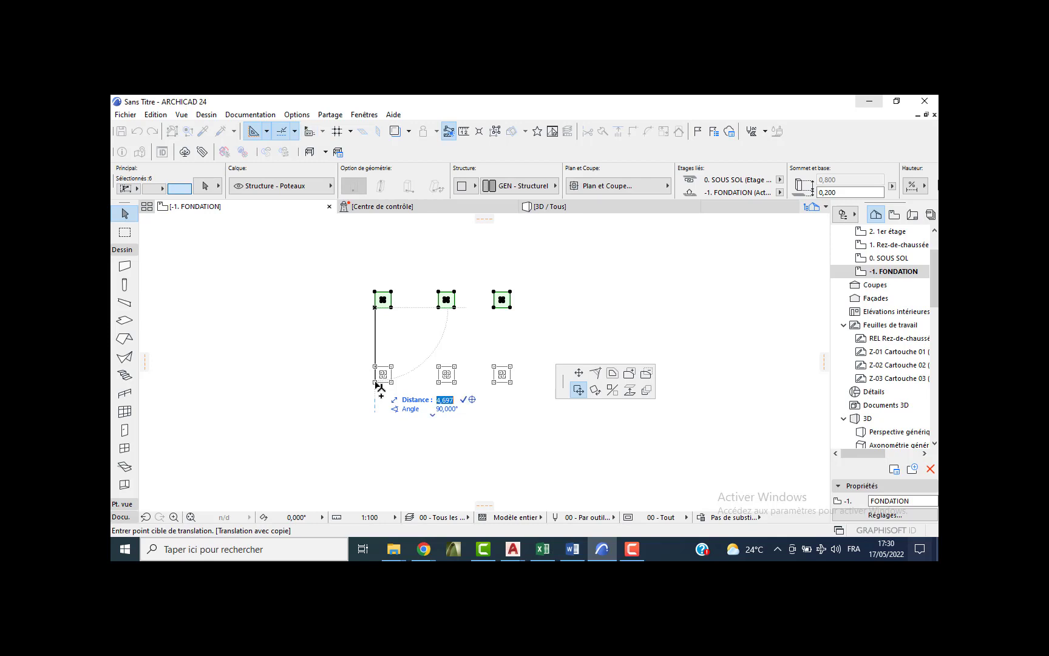
type("5")
key("Return")
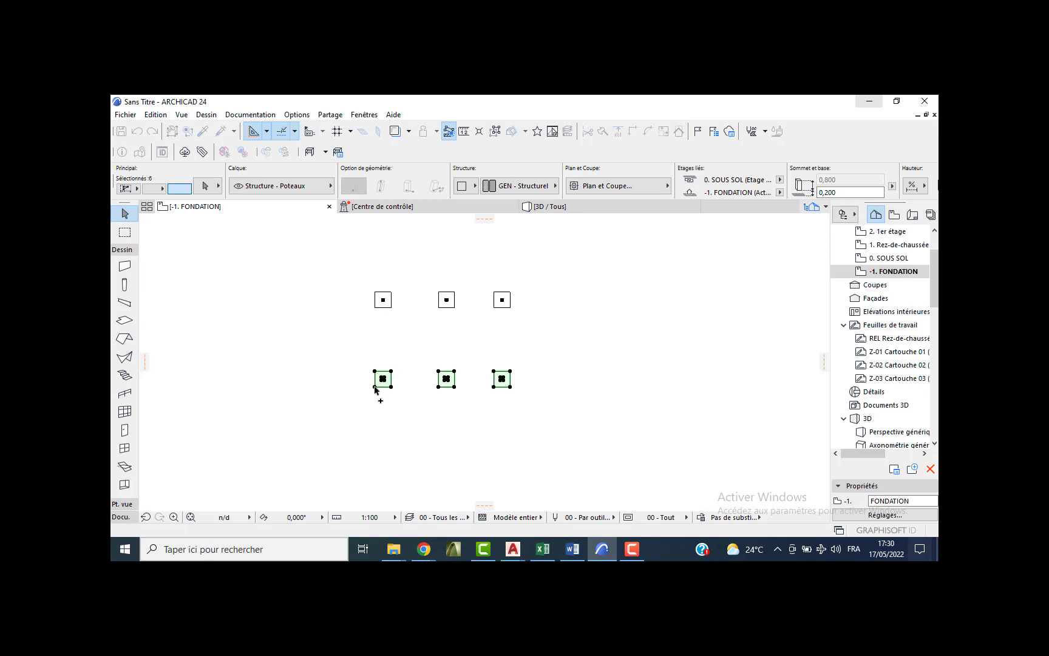
Copy the second row of footings and columns straight down by a distance of 3.
left_click(375, 387)
key("Tab")
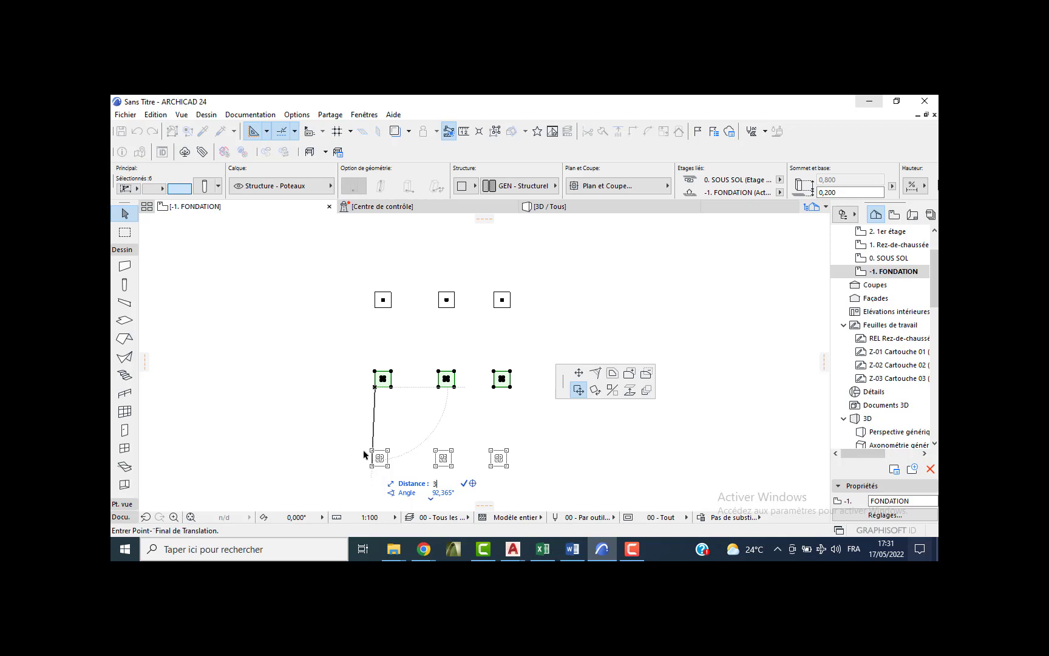
key("Escape")
key("ctrl")
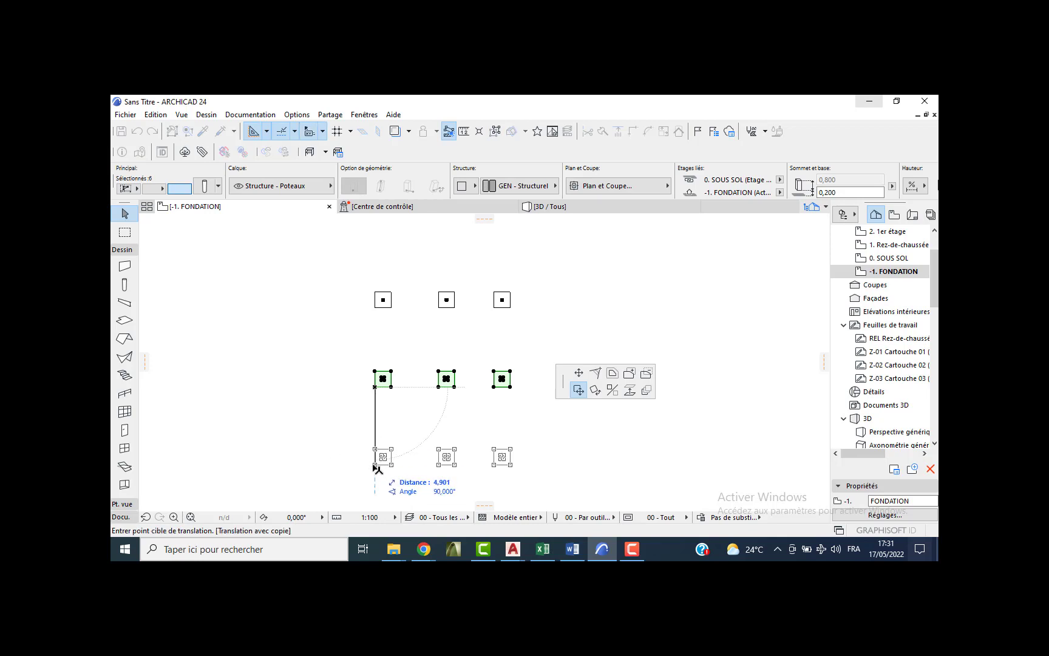
key("Tab")
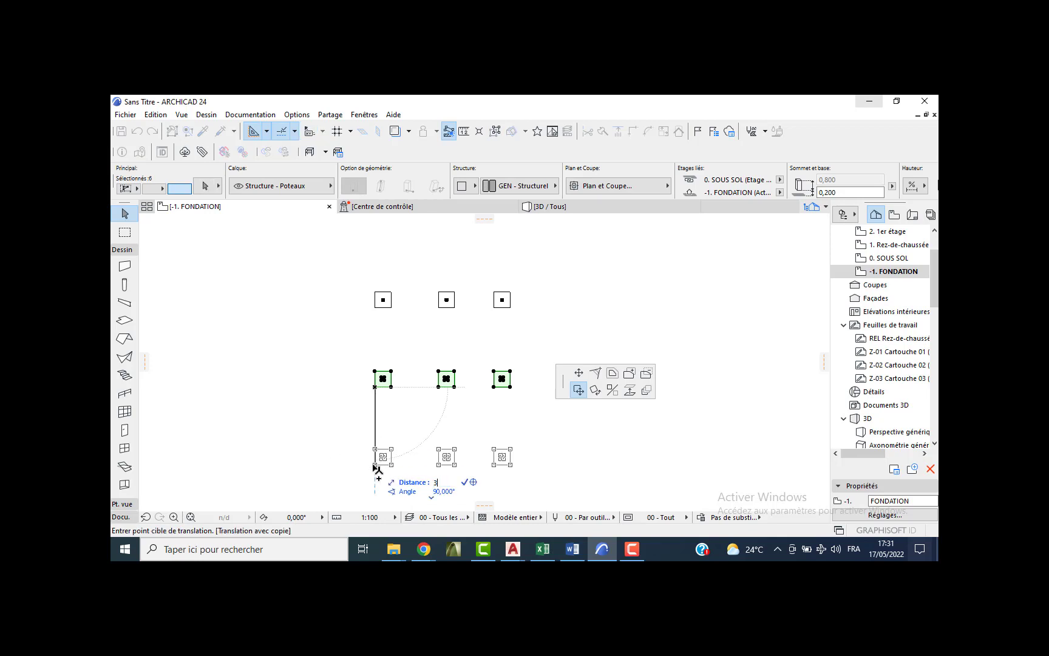
type("3")
key("Return")
Try translating the third row of footings and columns straight down by 3,5, and undo the translation.
middle_click_drag(391, 398, 387, 288)
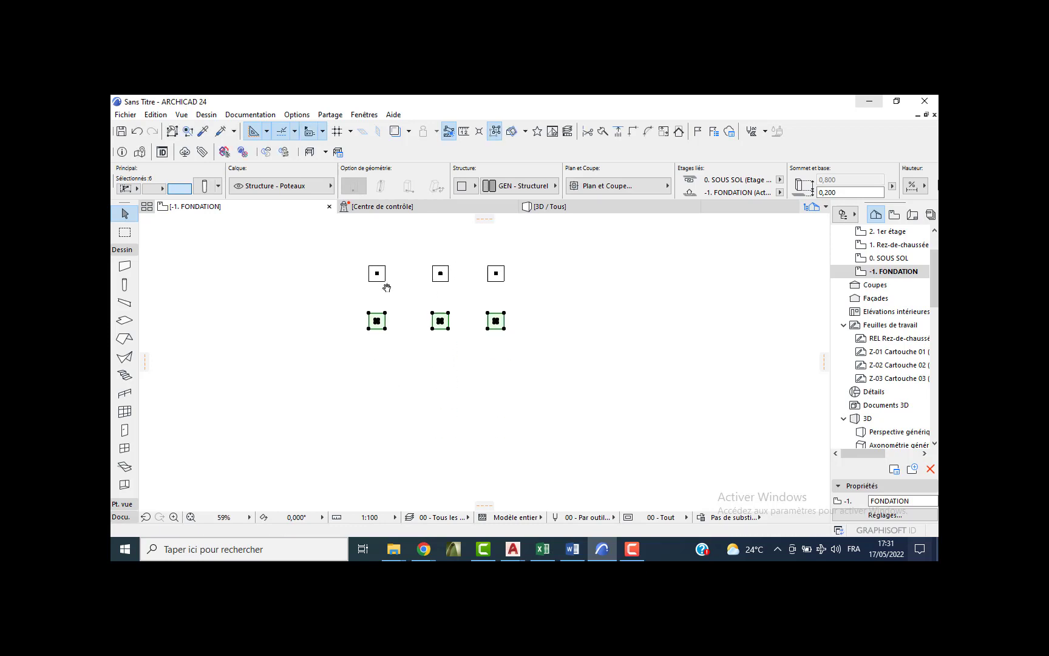
left_click(369, 329)
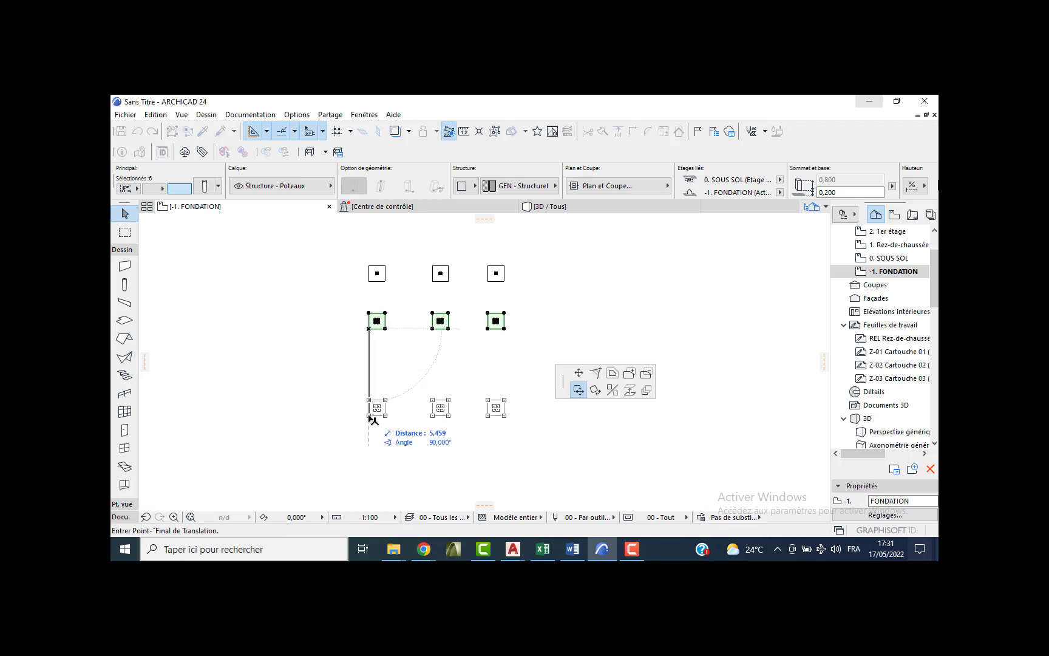
type("3,5")
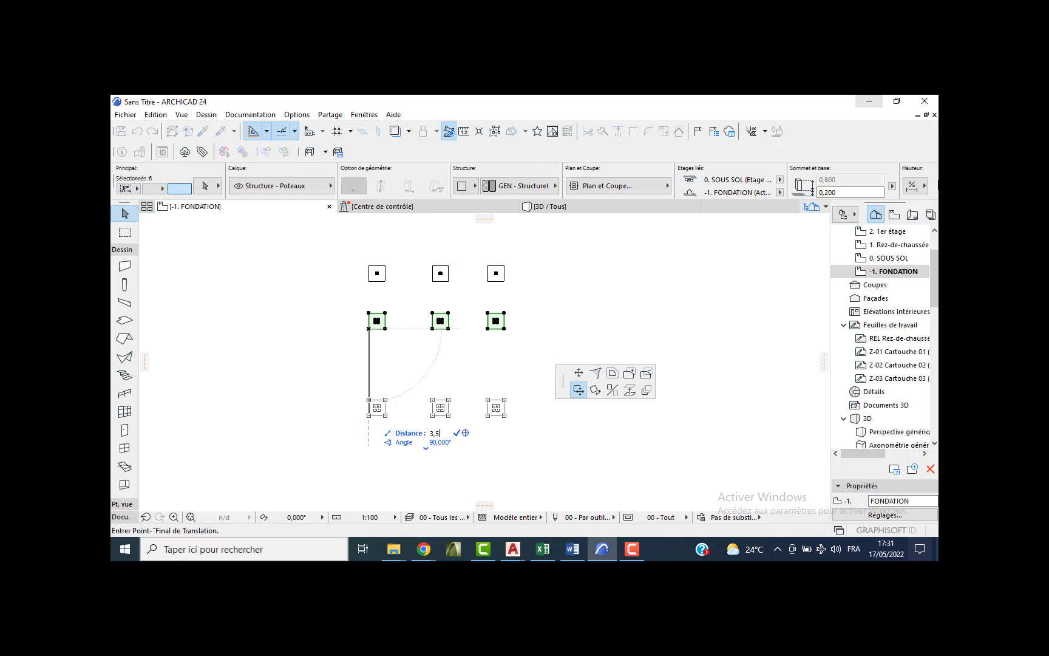
key("Return")
scroll(382, 358, "down", 2)
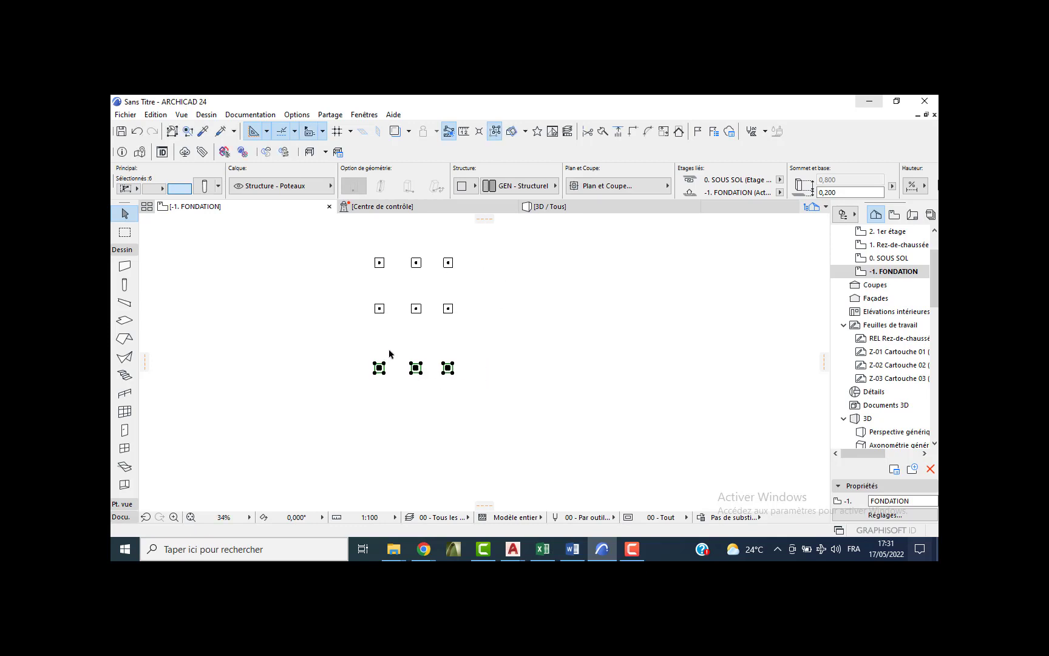
key("ctrl+z")
Copy the third row of footings and columns straight down by a distance of 3,5 and clear the selection.
left_click(383, 341)
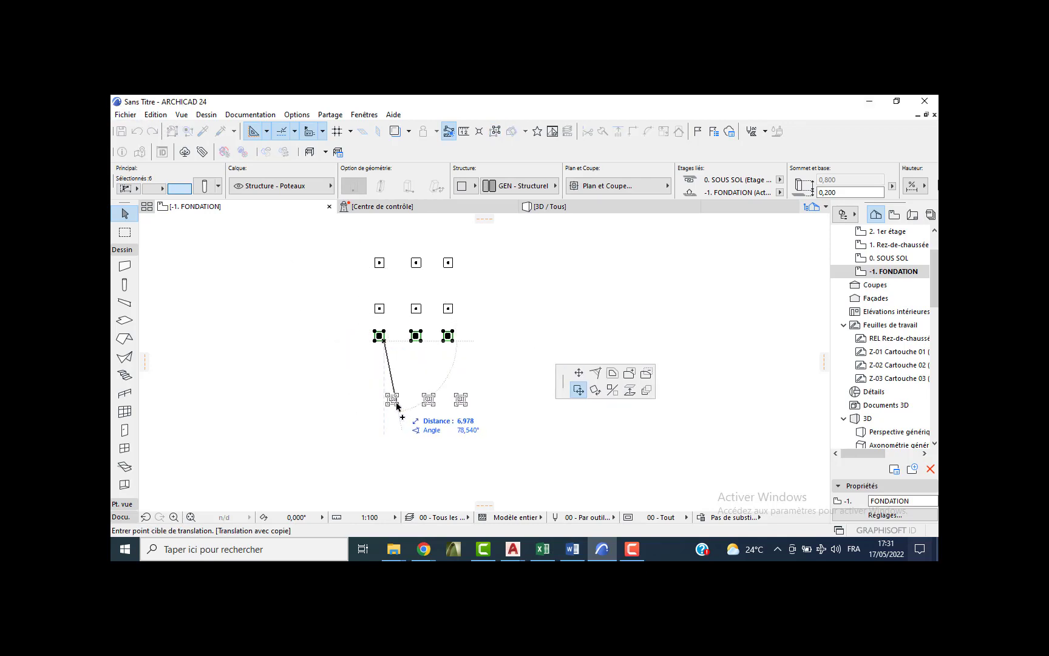
key("Tab")
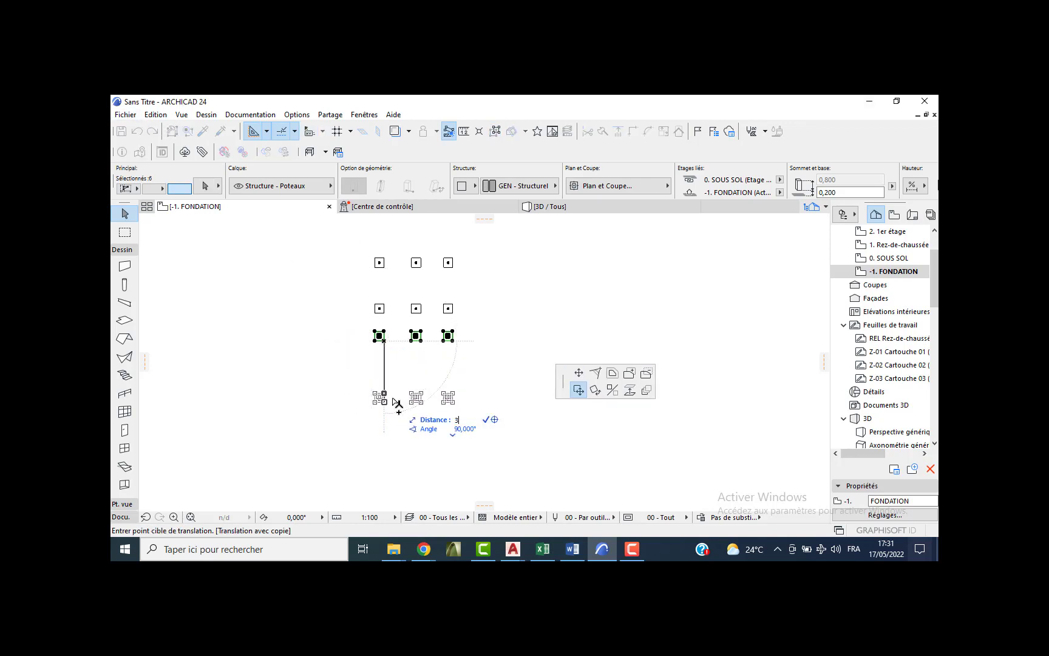
type("3,5")
key("Return")
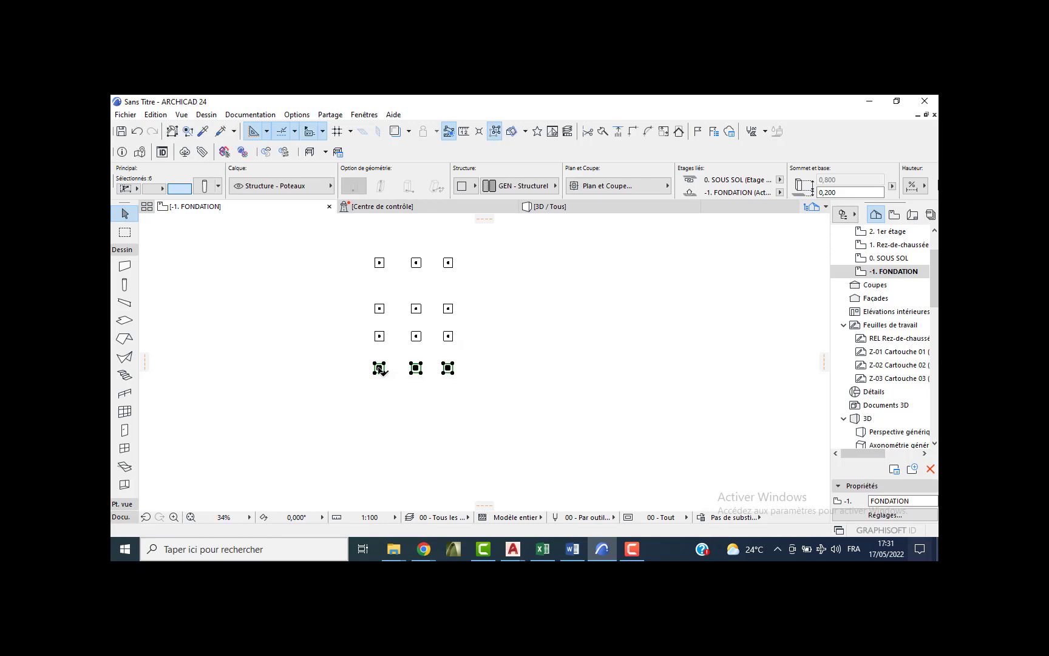
key("Escape")
Examine the full grid of footings and columns in the 3D view and return to the FONDATION plan.
left_click(545, 208)
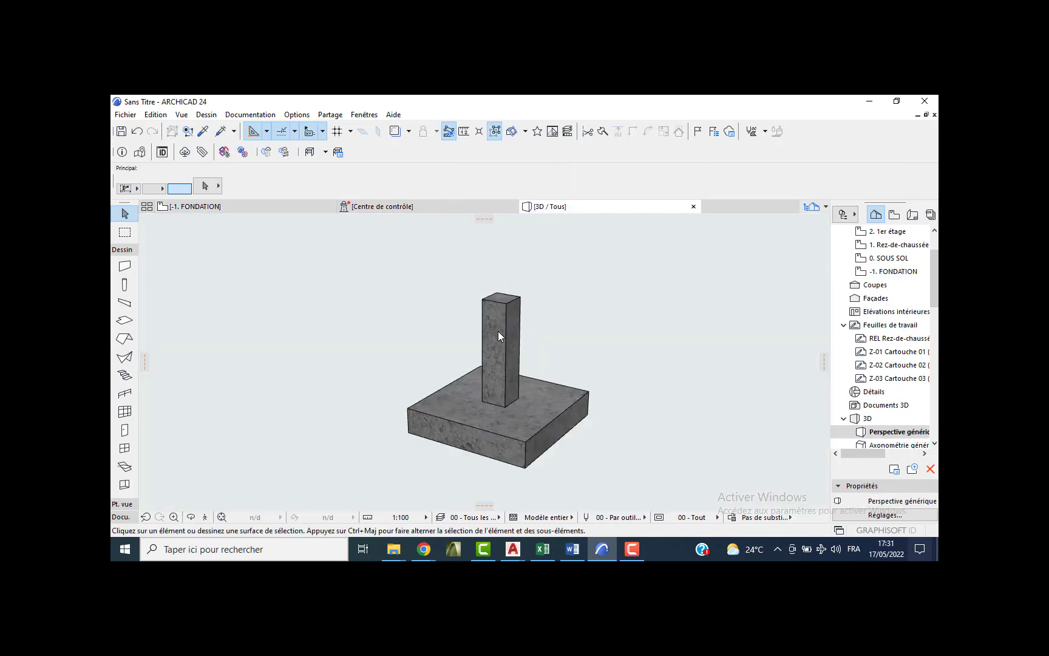
scroll(460, 321, "down", 8)
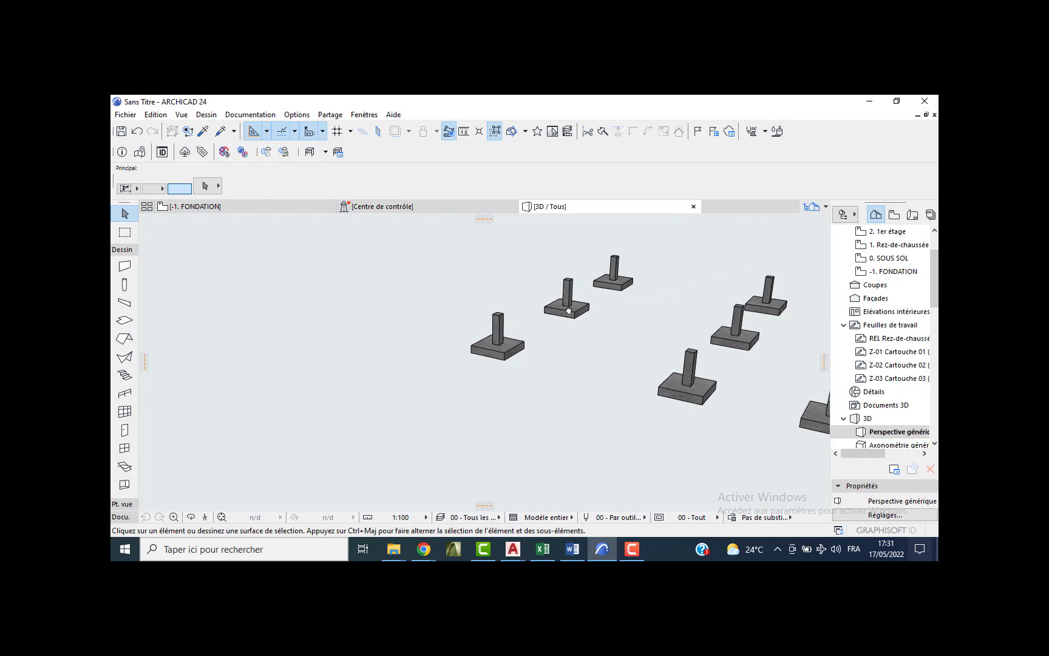
scroll(460, 320, "down", 3)
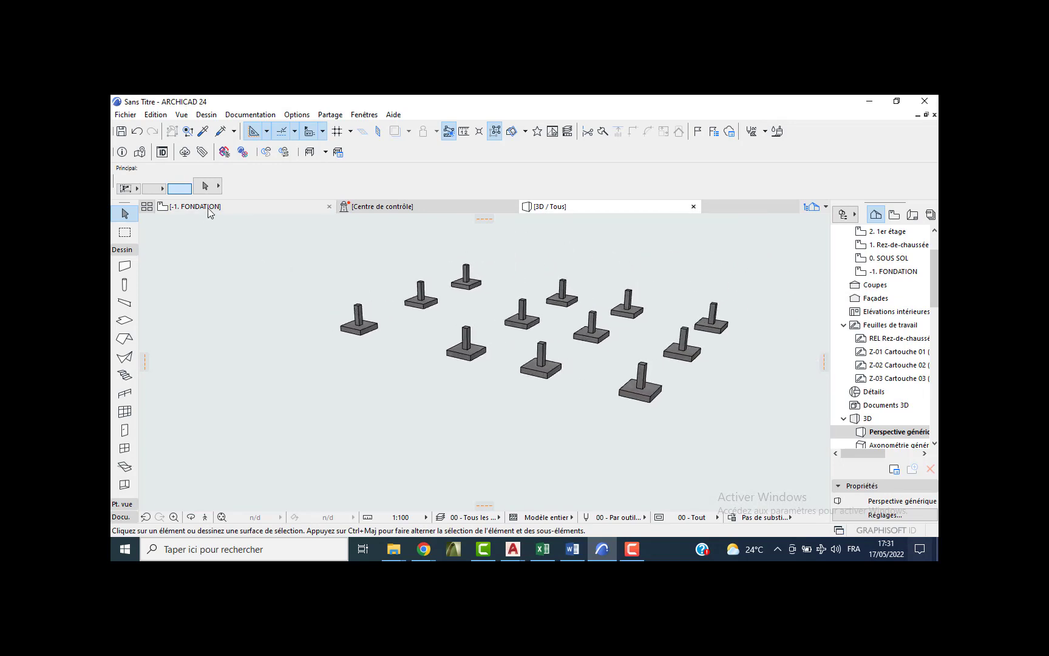
left_click(203, 207)
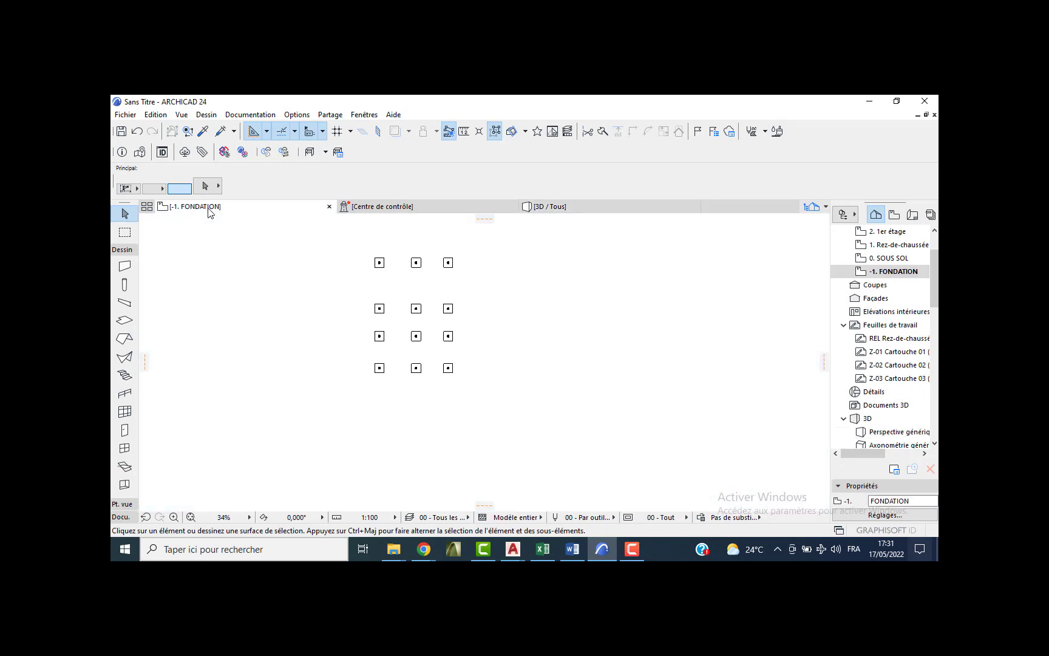
In the default beam settings, set the home storey to -1. FONDATION and the elevation relative to 1er étage to -1,900.
left_click(124, 302)
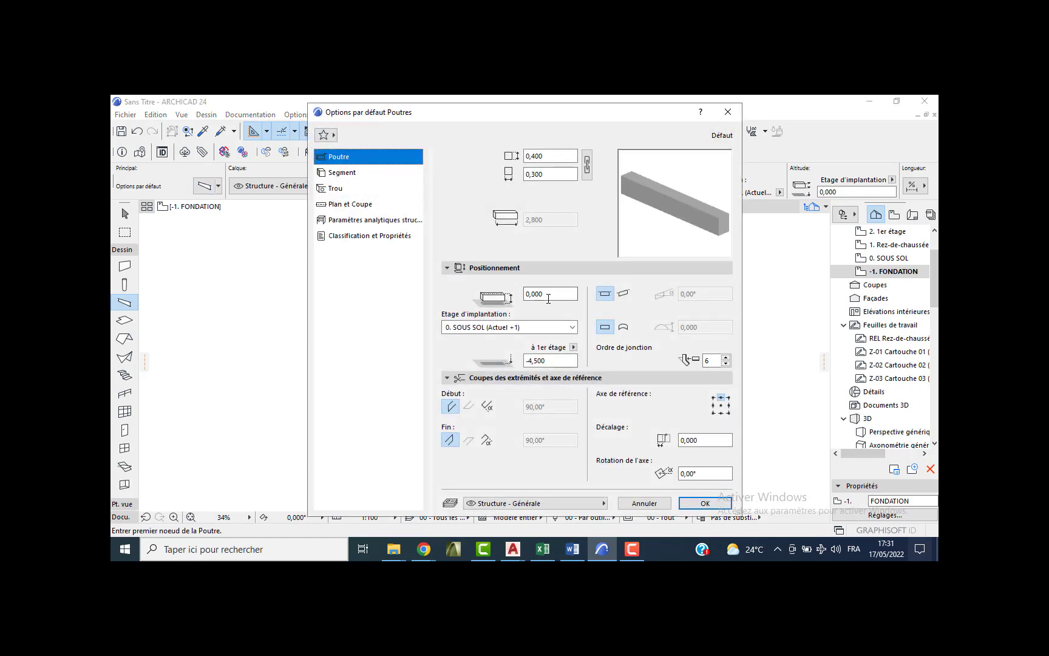
left_click(538, 293)
double_click(538, 293)
left_click(344, 173)
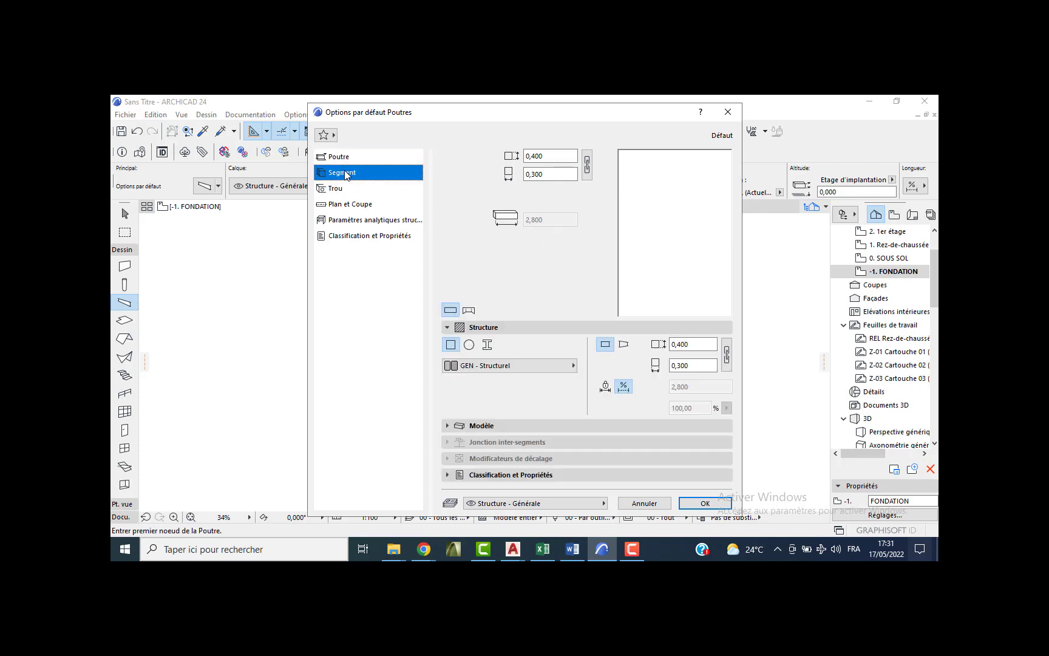
left_click(353, 158)
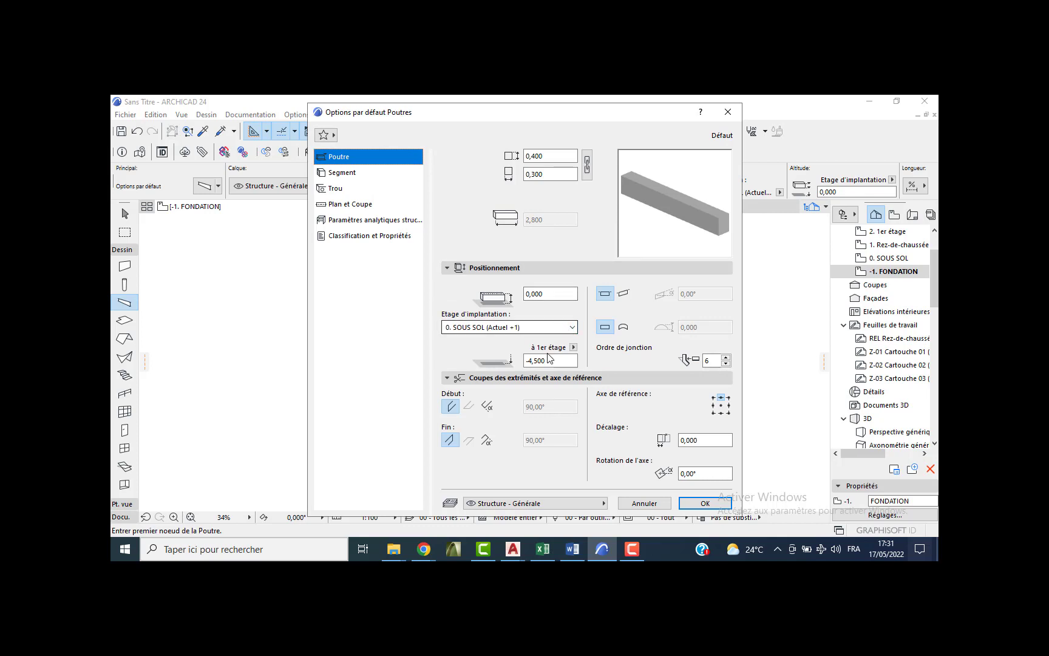
left_click_drag(547, 360, 533, 363)
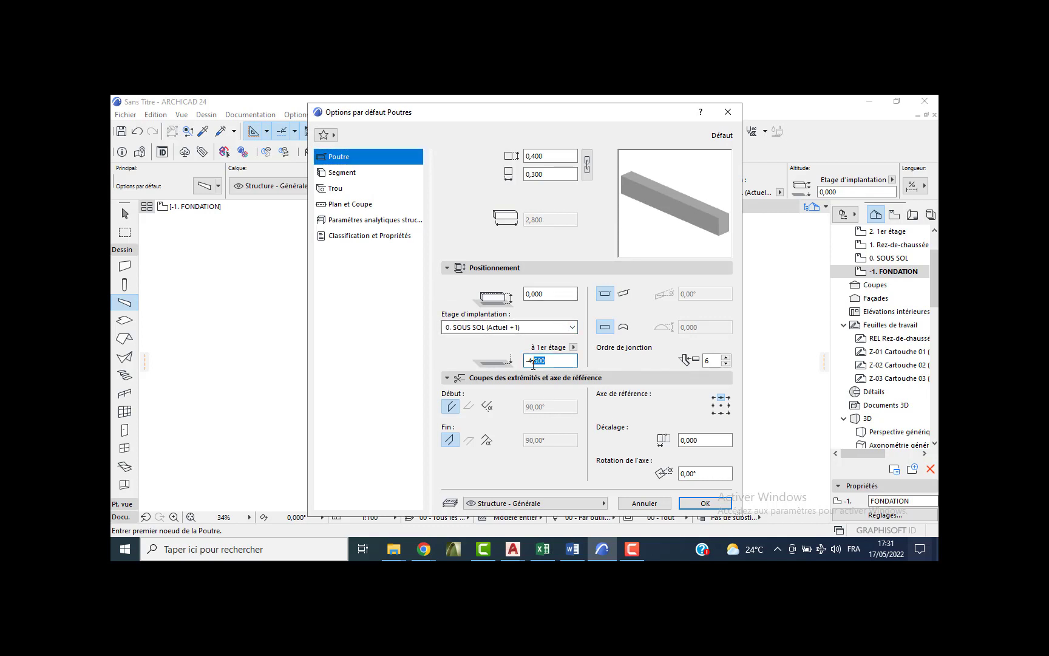
left_click(572, 328)
left_click(511, 371)
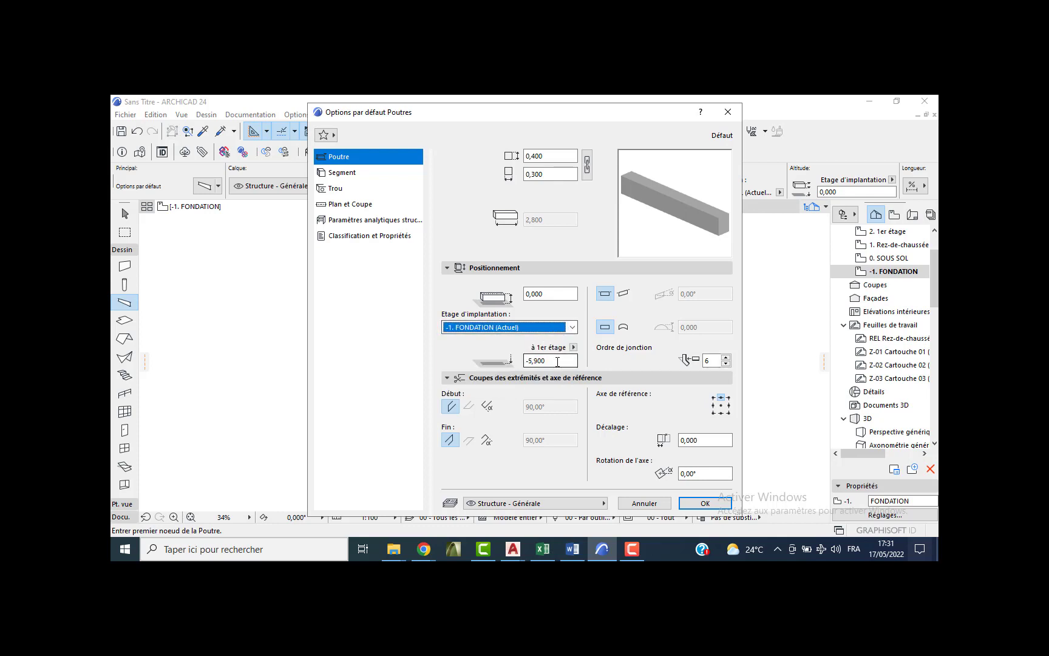
left_click_drag(550, 360, 535, 361)
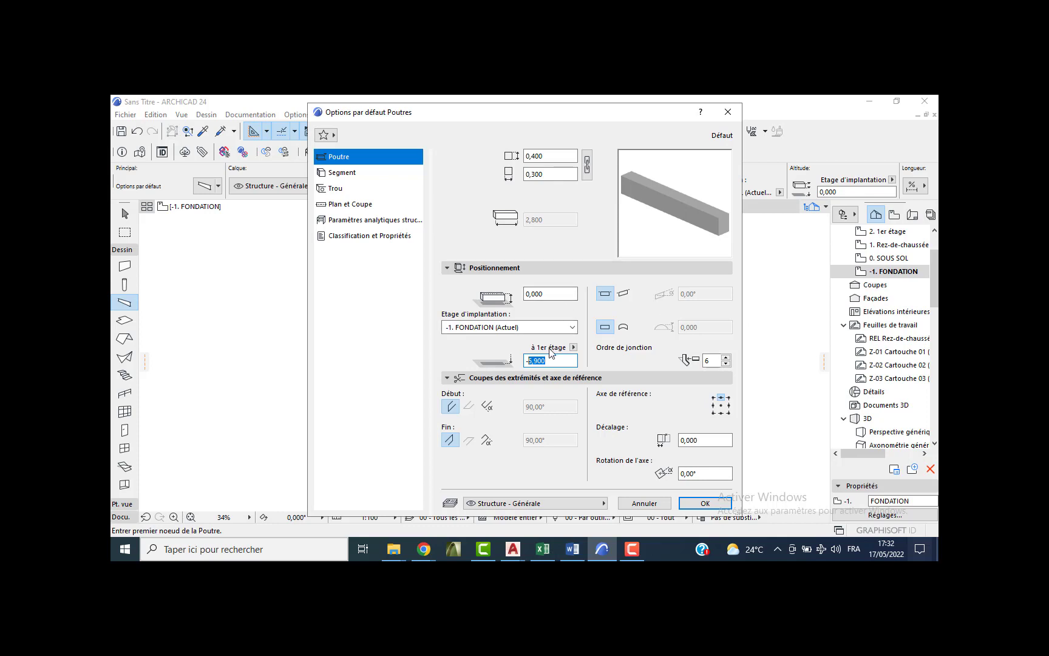
type("1,900")
left_click(552, 175)
left_click(549, 157)
left_click_drag(545, 173, 538, 175)
type("2")
left_click(555, 157)
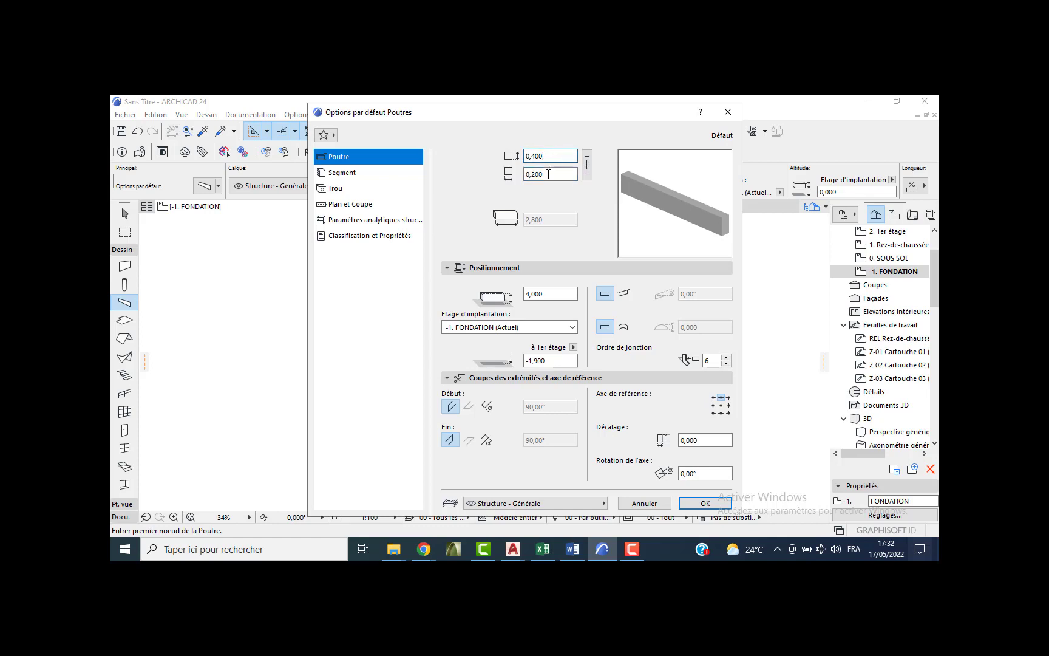
Set the default beam's width to 0,400 and its height to 0,200.
left_click_drag(548, 174, 535, 179)
type("4")
left_click(542, 158)
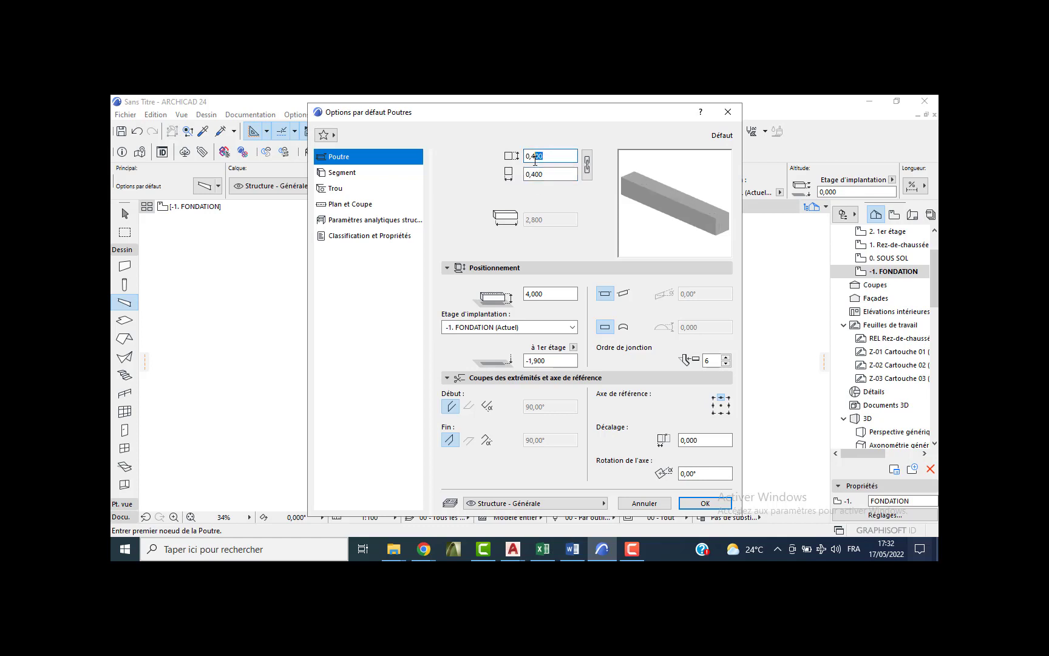
type("2")
left_click(540, 174)
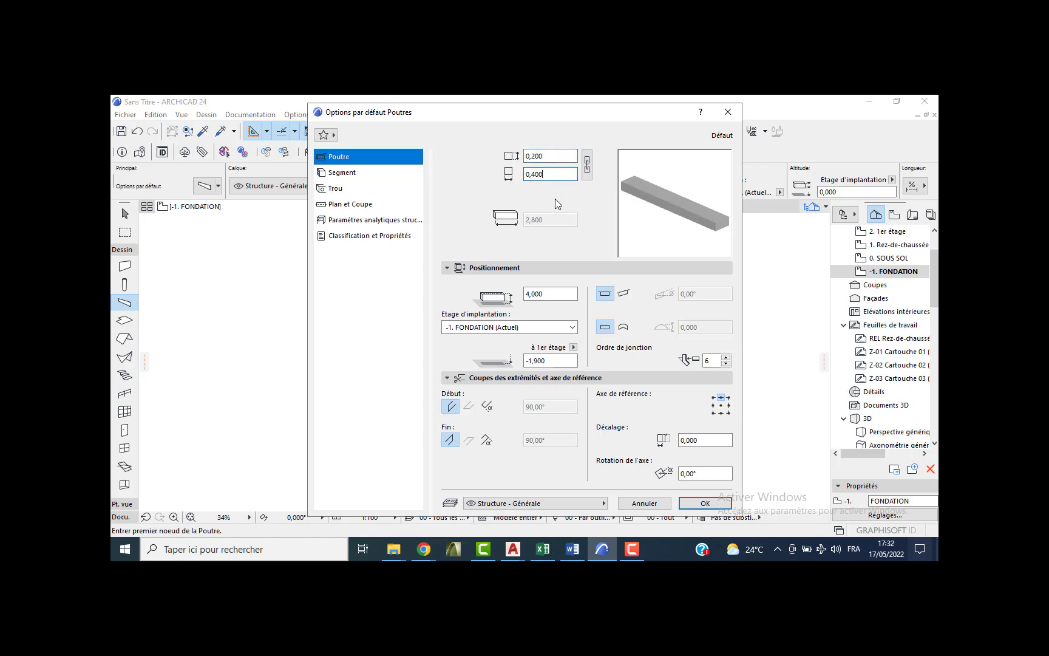
Override all five surfaces of the beam segment with the linked material Béton - Brut.
left_click(341, 175)
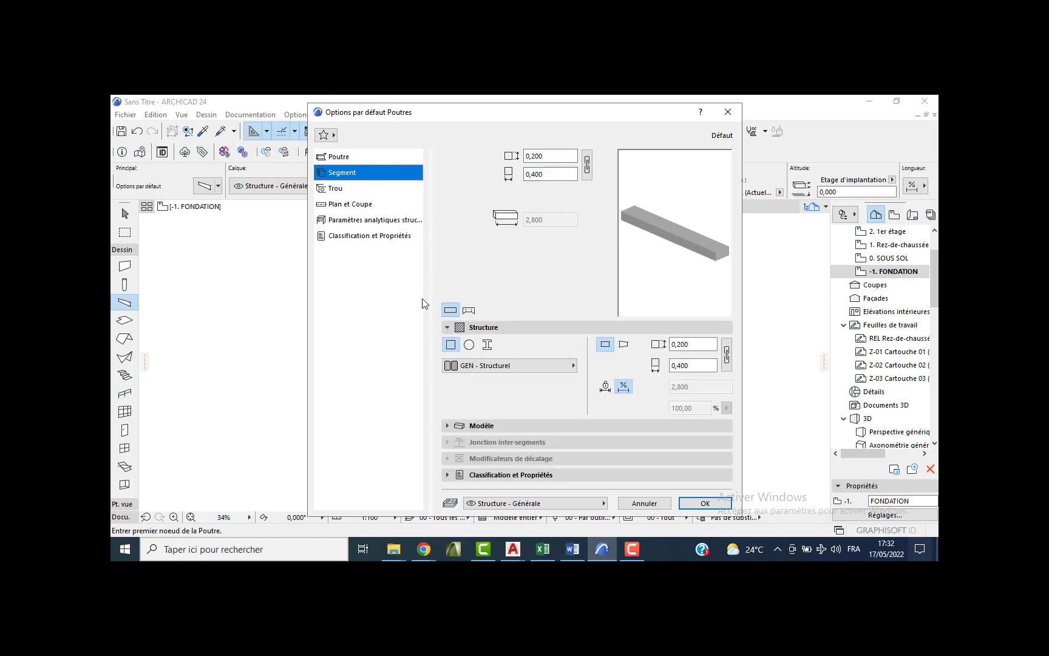
left_click(456, 426)
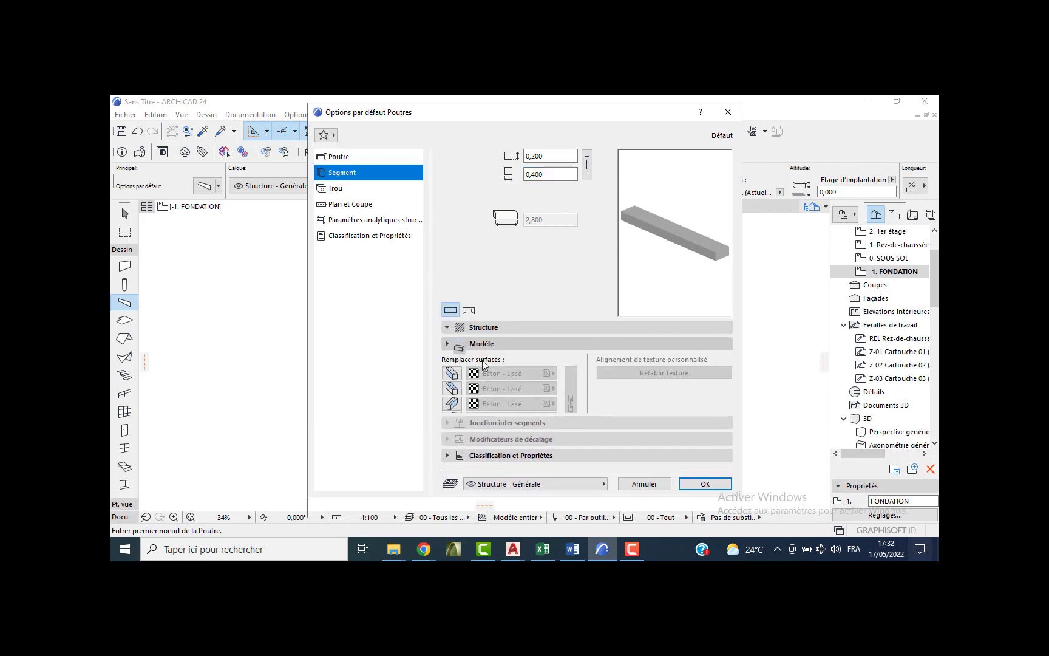
left_click(450, 404)
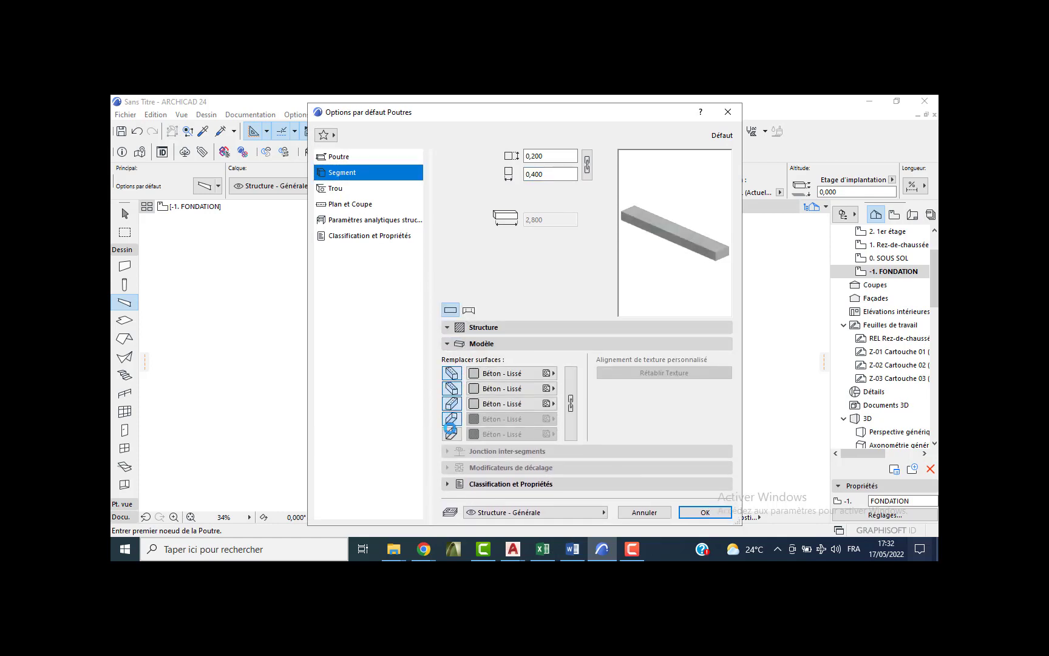
left_click(451, 419)
left_click(450, 433)
left_click(538, 377)
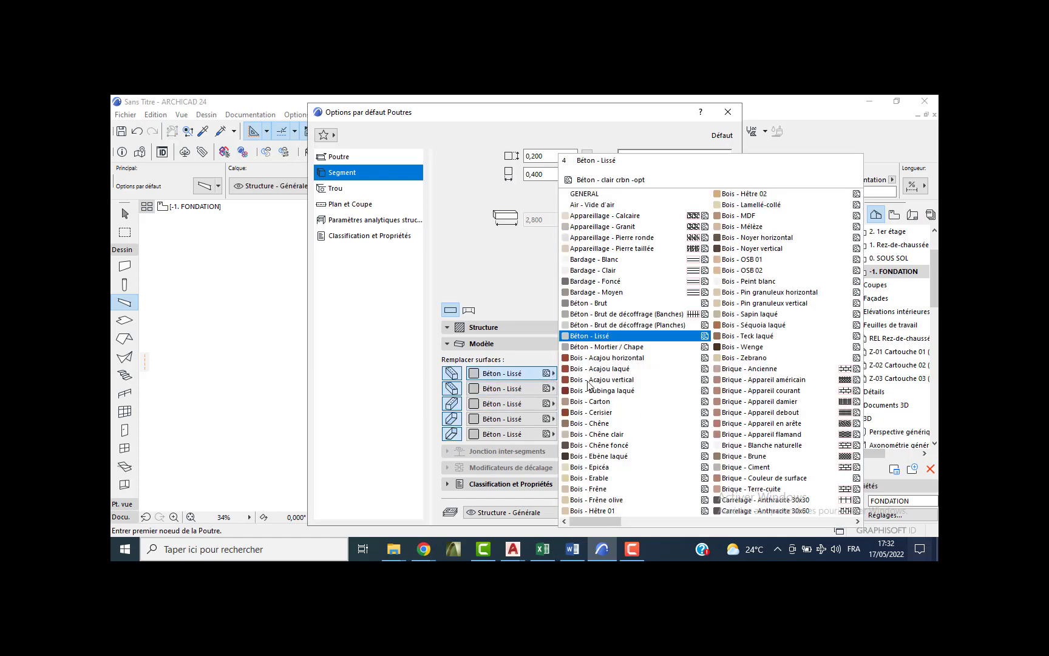
left_click(626, 300)
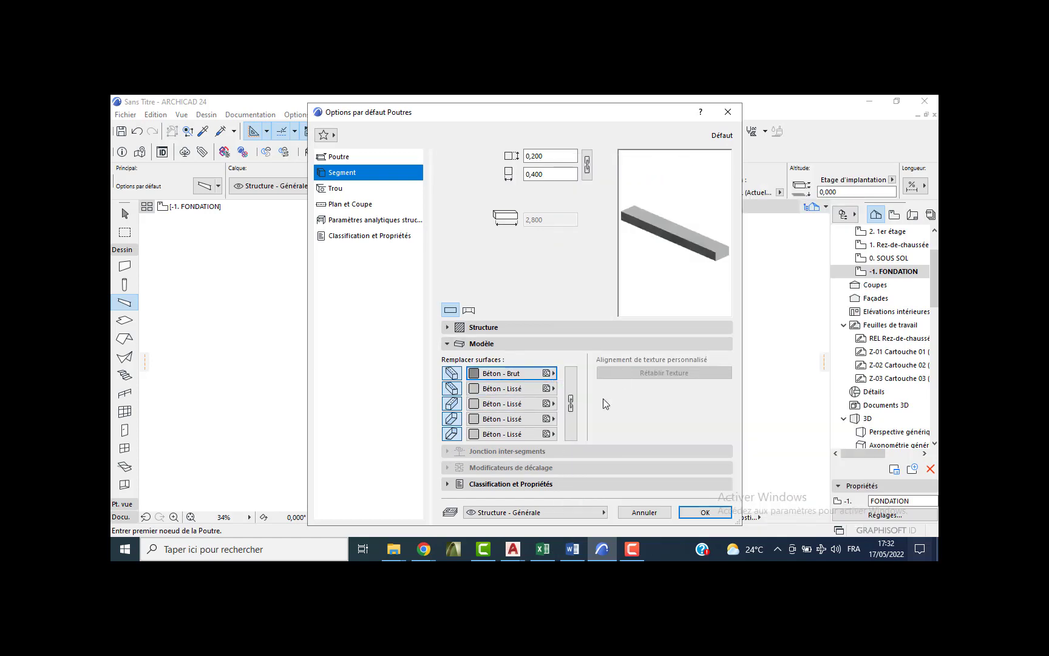
left_click(571, 404)
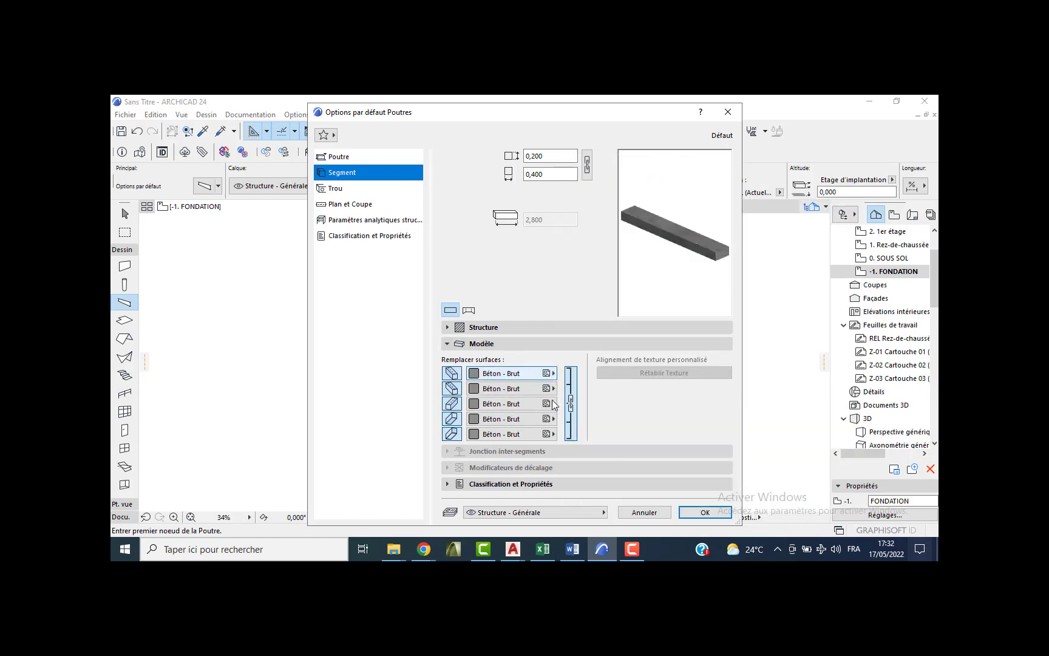
Set the beam's cut line pen and uncut line pen to black pen 1 in the plan and section display.
left_click(343, 190)
left_click(350, 206)
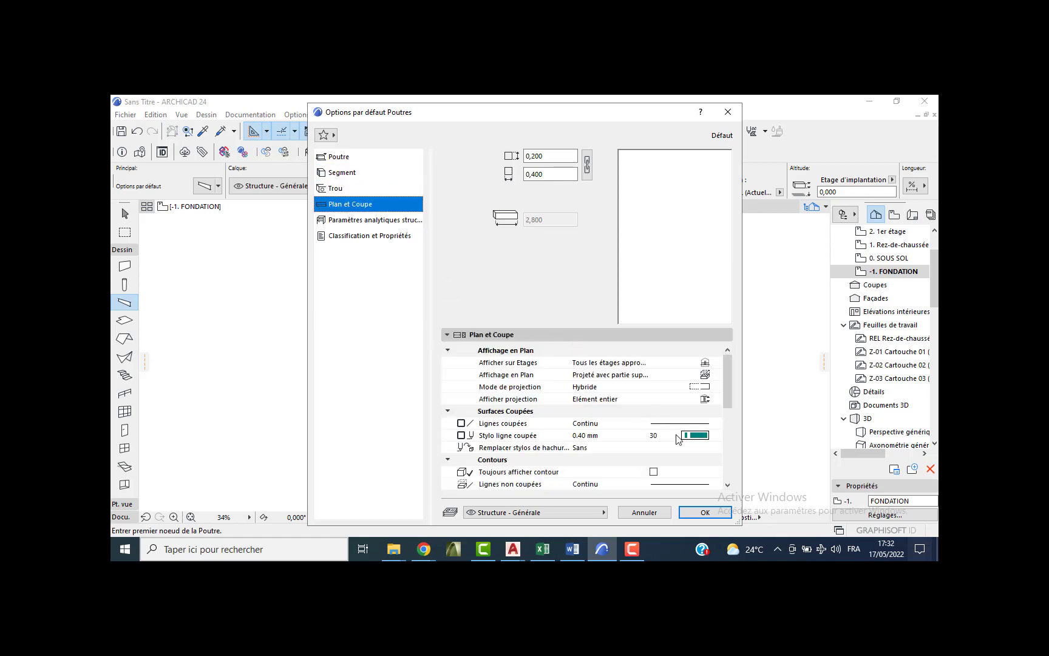
left_click(694, 436)
left_click(506, 294)
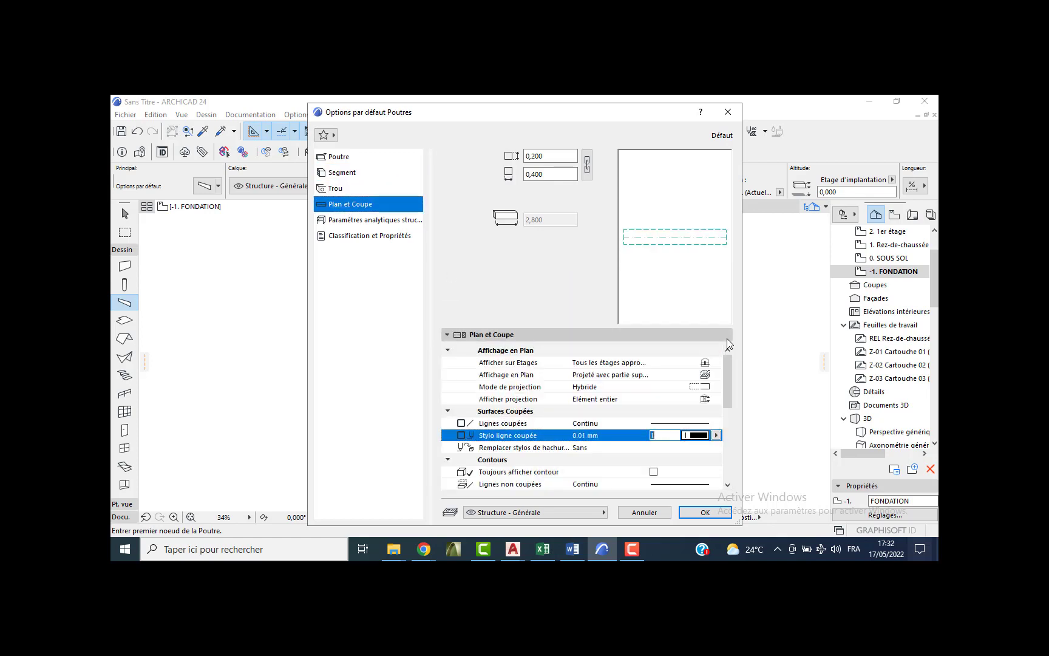
scroll(729, 371, "down", 4)
left_click(699, 376)
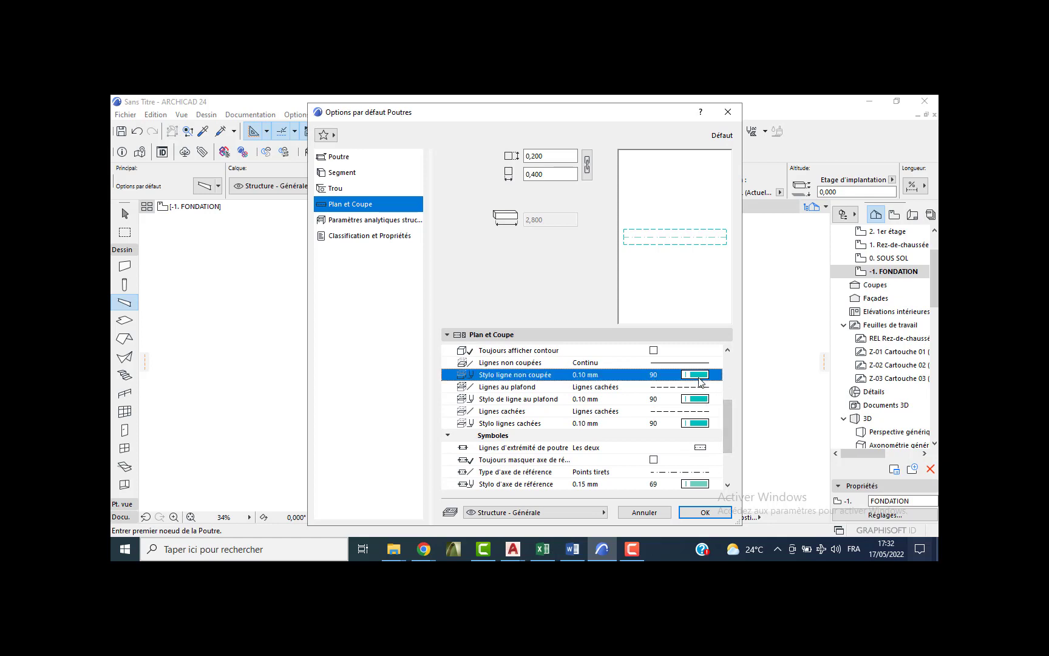
left_click(698, 379)
left_click(507, 383)
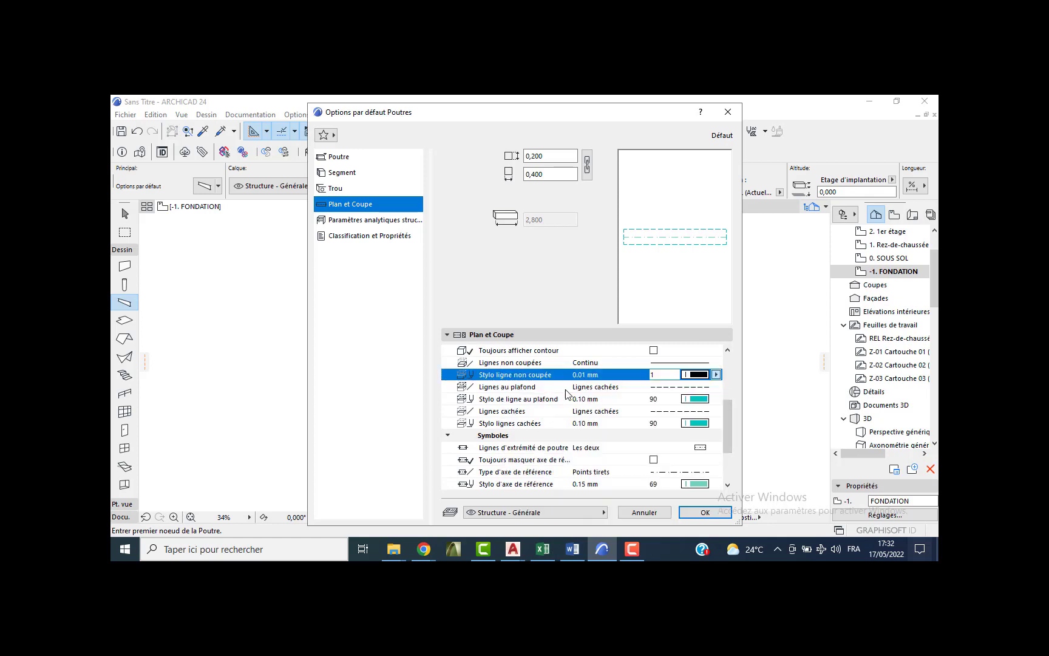
Set the beam's overhead line, hidden line and reference axis pens to black pen 1.
left_click(702, 401)
left_click(506, 254)
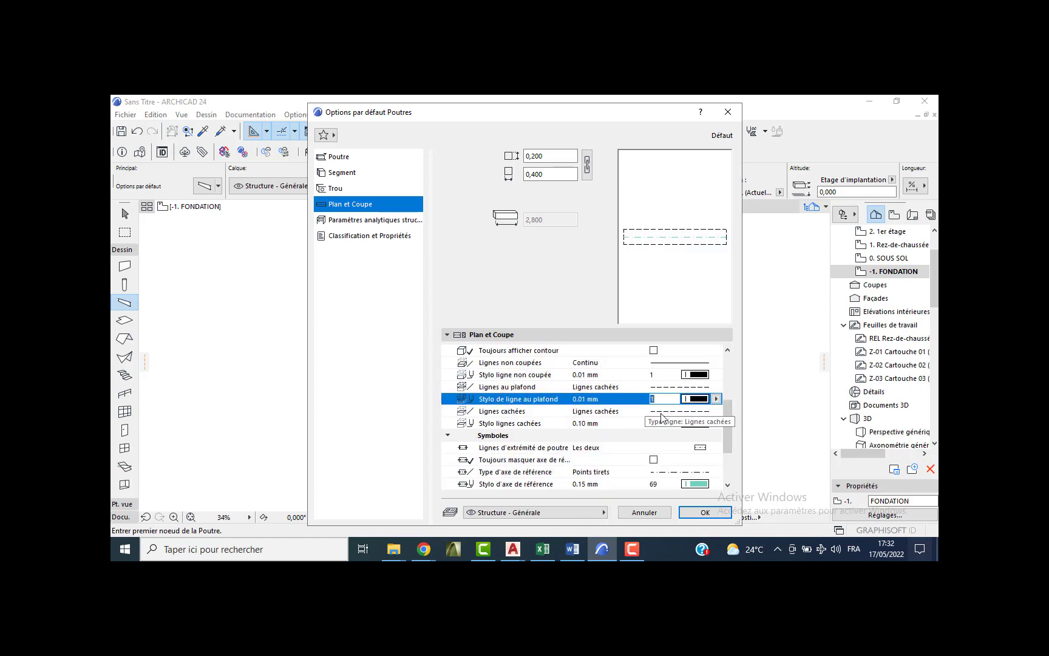
left_click(695, 423)
left_click(506, 286)
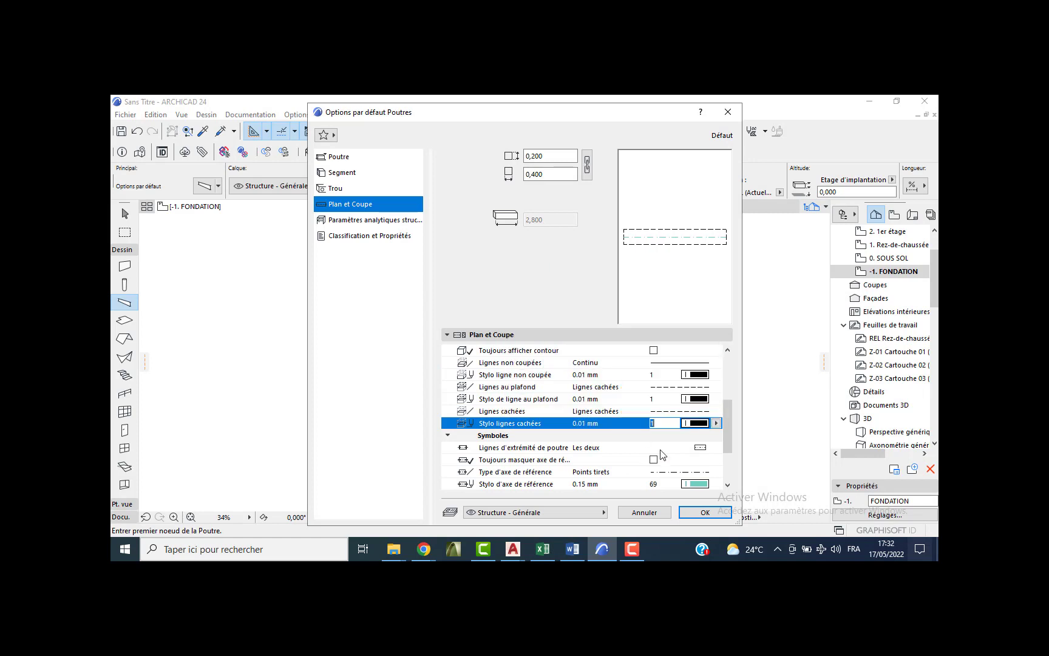
left_click(695, 483)
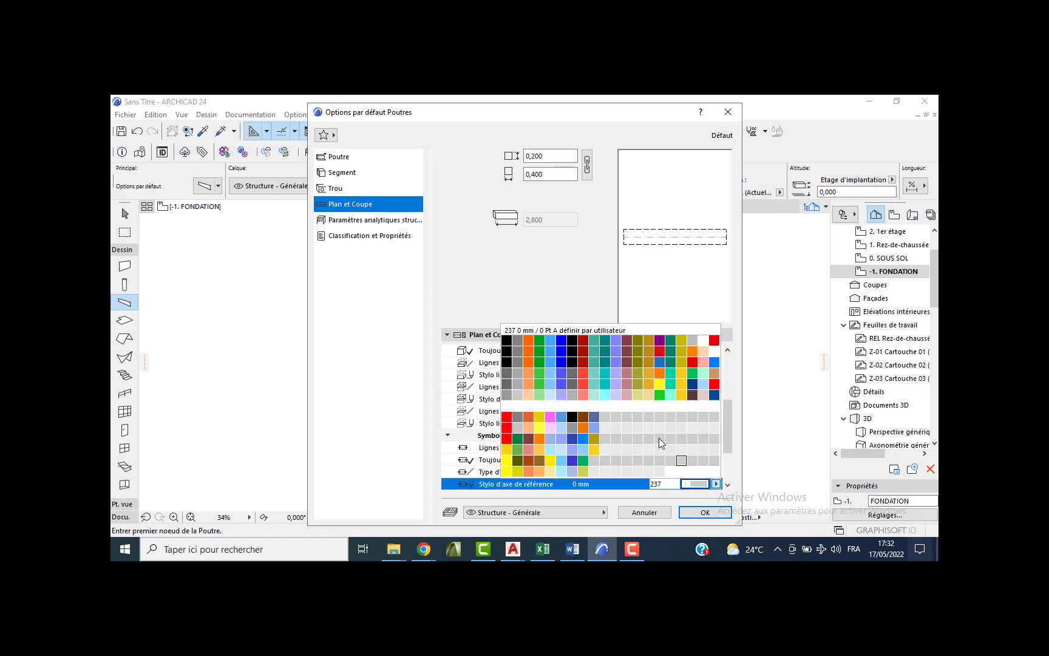
left_click(510, 343)
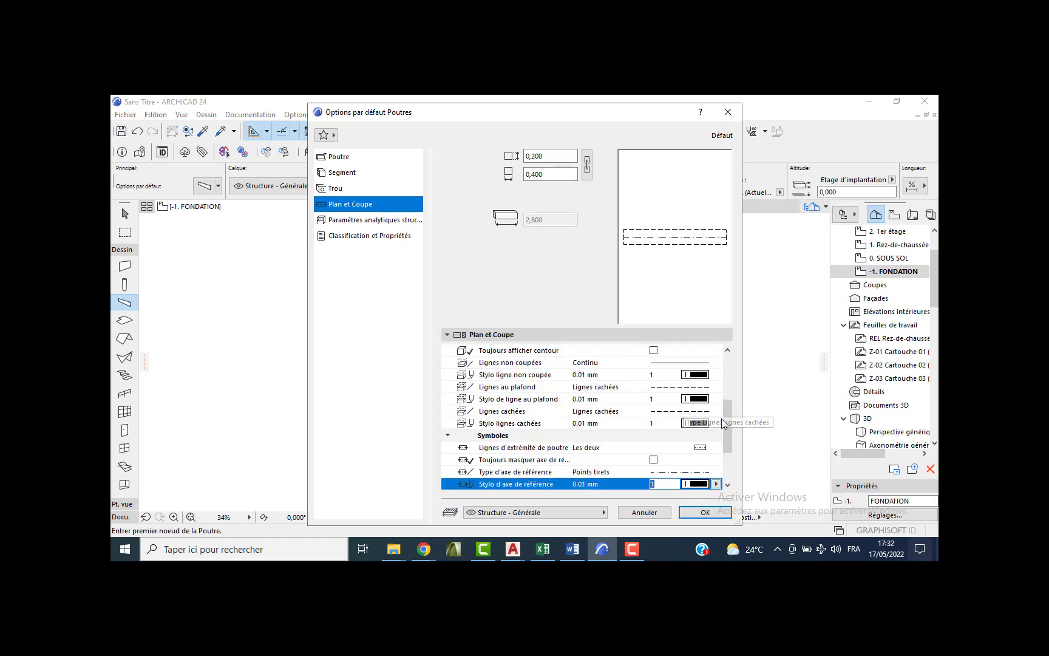
Set the beam's cover fill to Hachure solide with pen 1 and accept the default beam settings.
left_click_drag(730, 427, 731, 472)
left_click(695, 460)
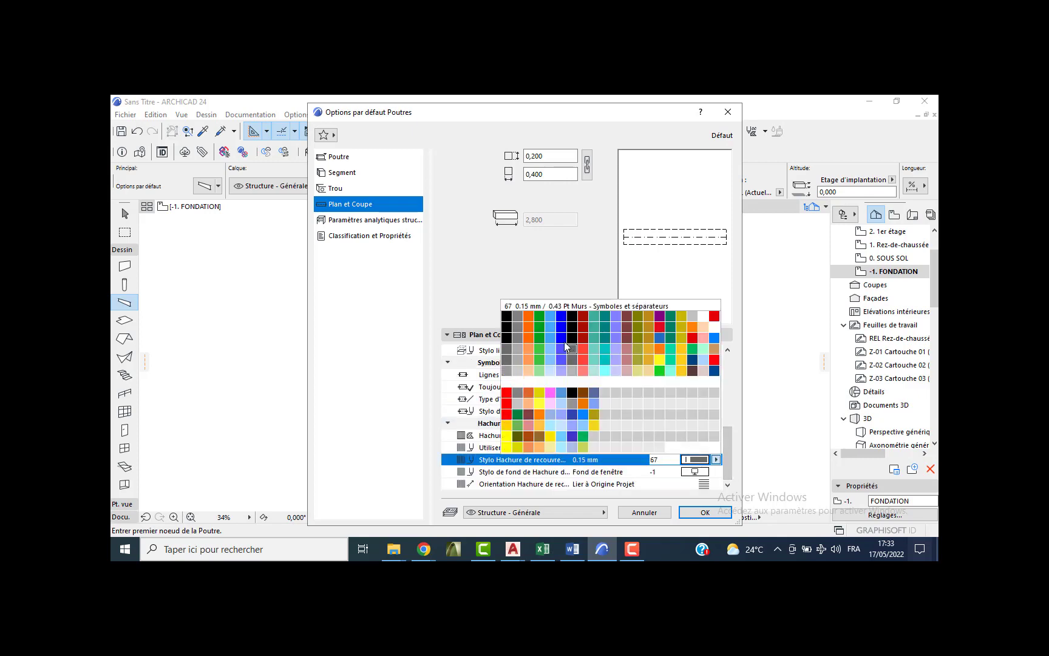
left_click(513, 320)
left_click(695, 435)
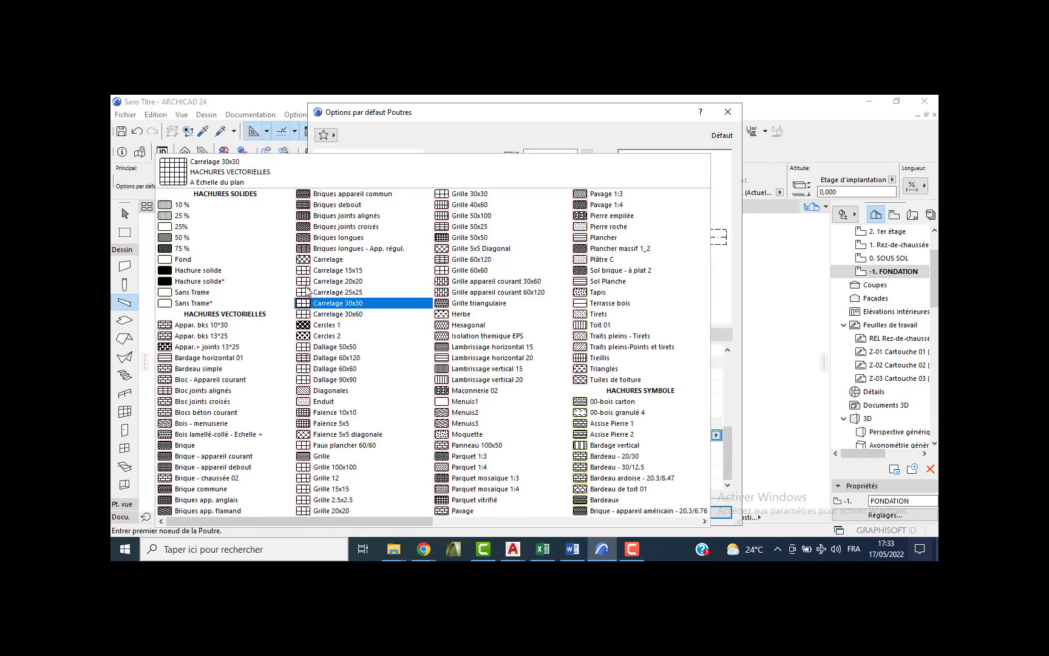
left_click(210, 271)
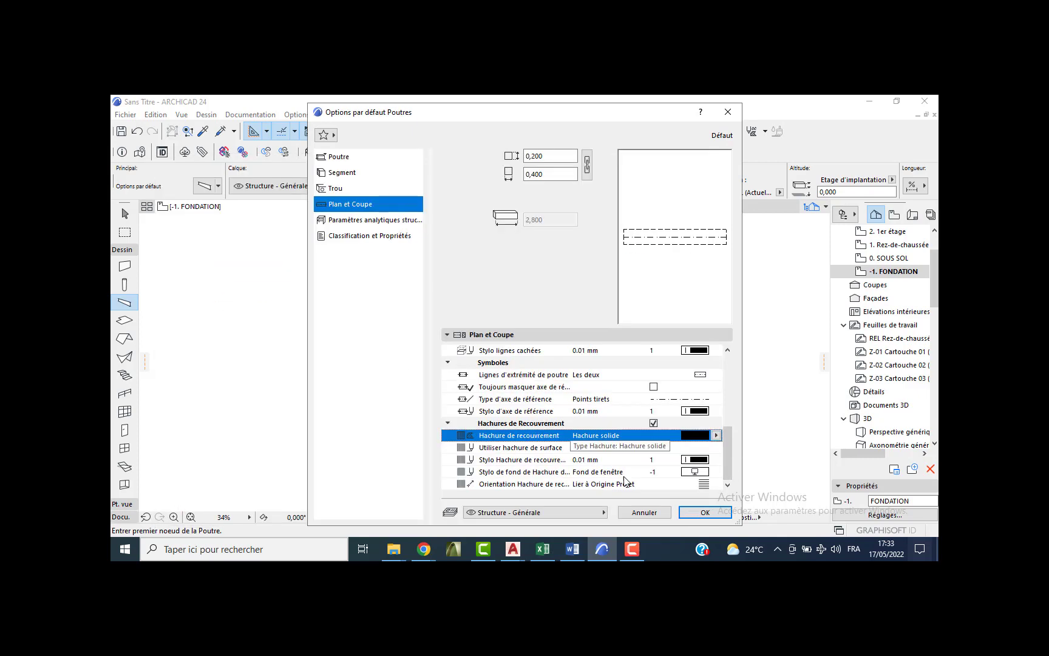
left_click(705, 512)
Draw a rectangle of beams around the grid, from the upper-left column to the lower-right column in the FONDATION plan.
left_click(406, 186)
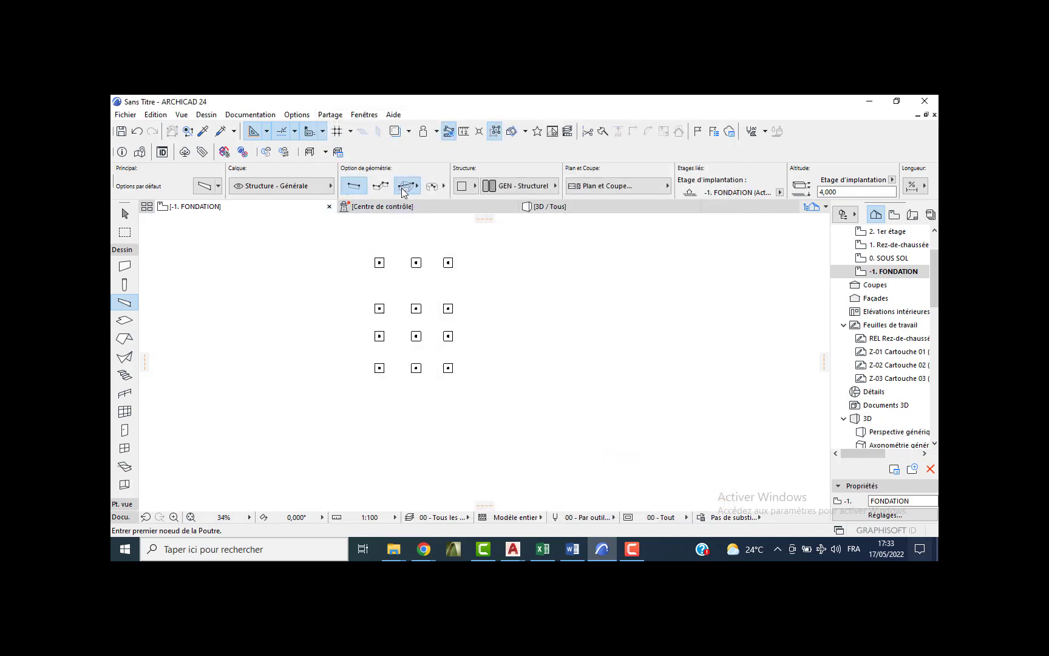
scroll(314, 340, "up", 4)
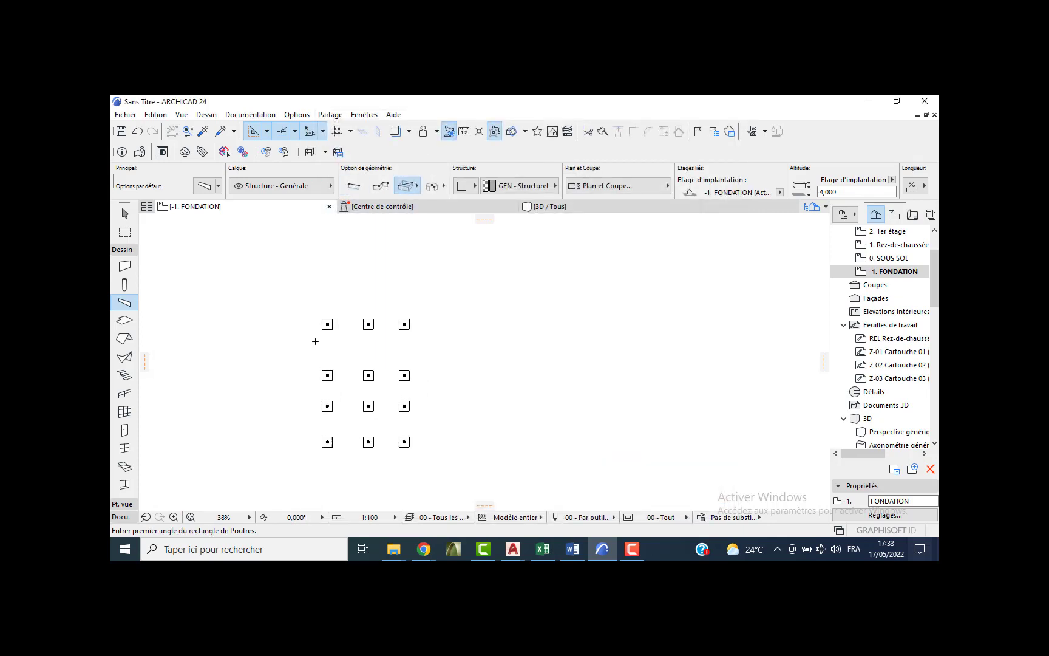
left_click(343, 303)
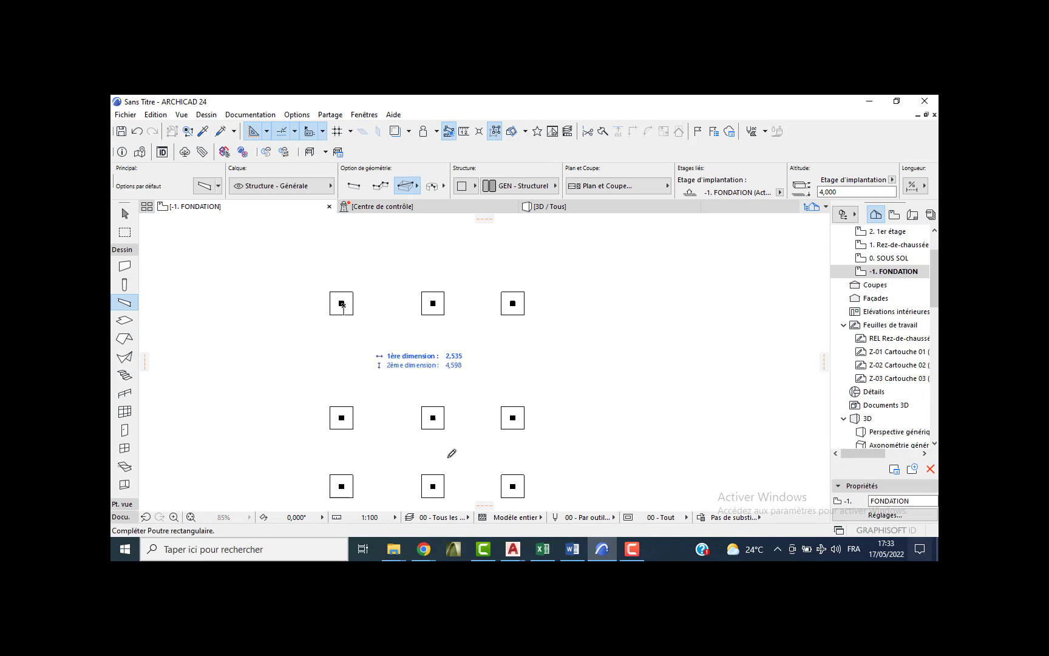
middle_click_drag(452, 451, 429, 370)
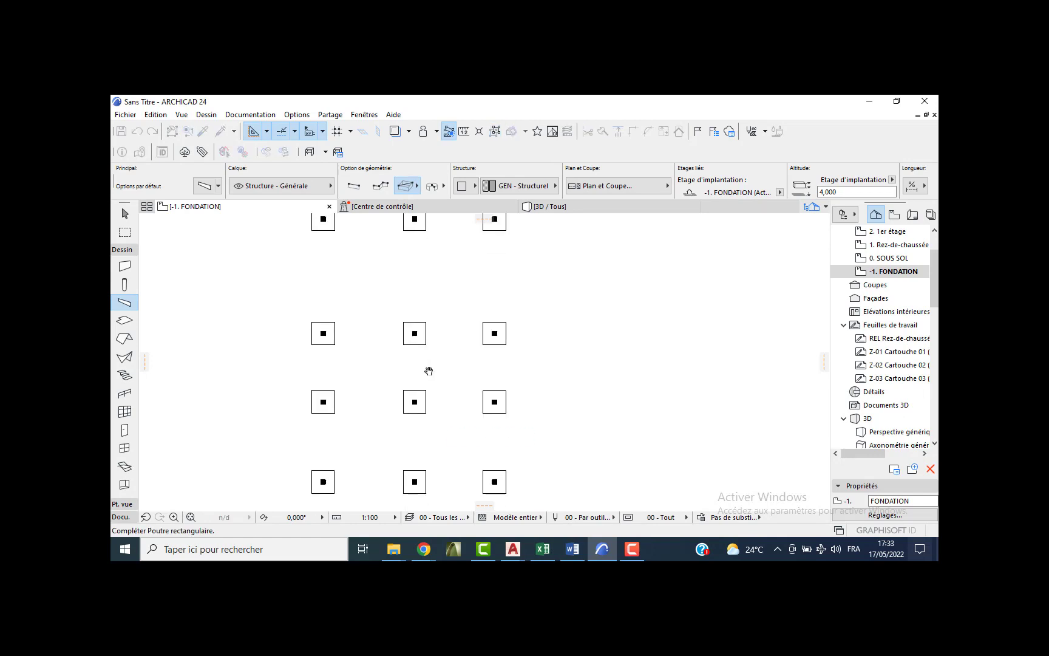
scroll(493, 476, "up", 3)
left_click(493, 480)
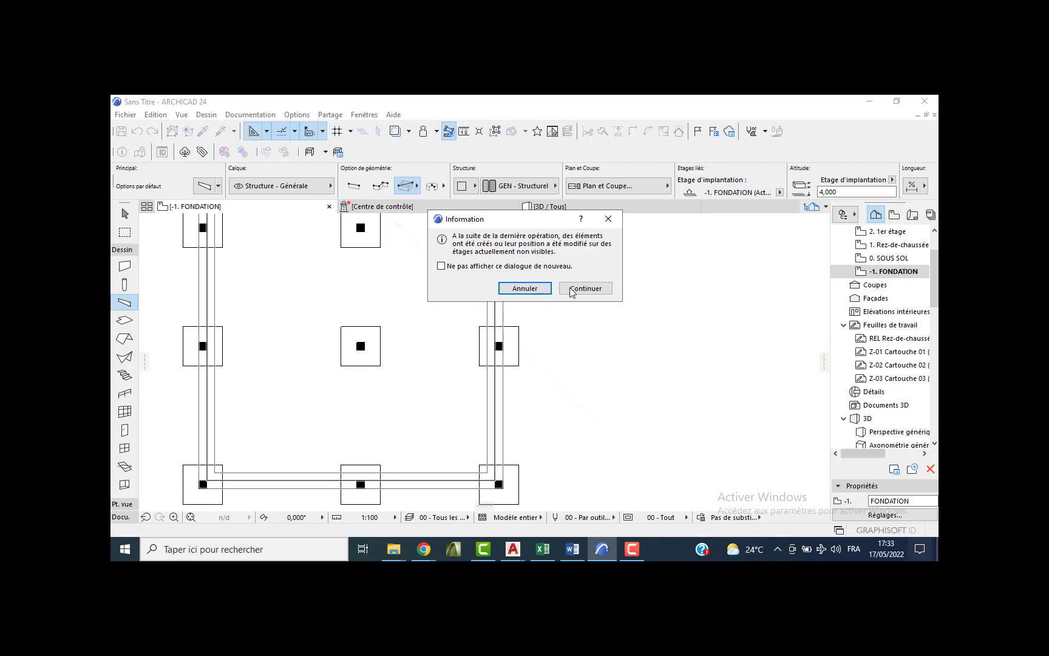
left_click(593, 289)
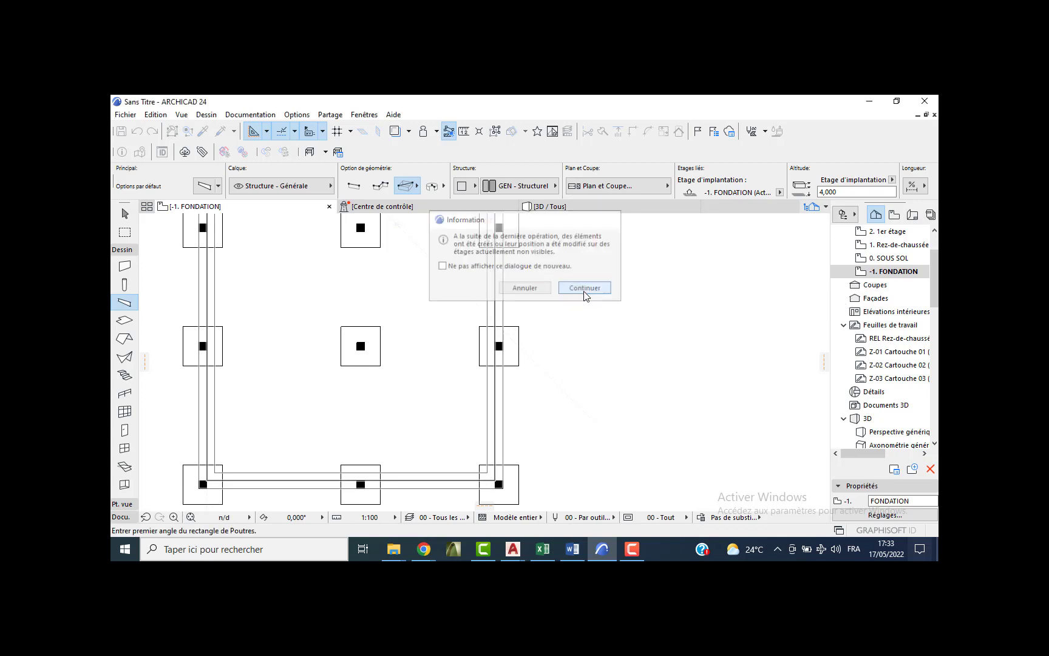
In the 3D view, select three of the perimeter beams and move them from their corner down onto the column tops, at elevation 1,200.
left_click(554, 213)
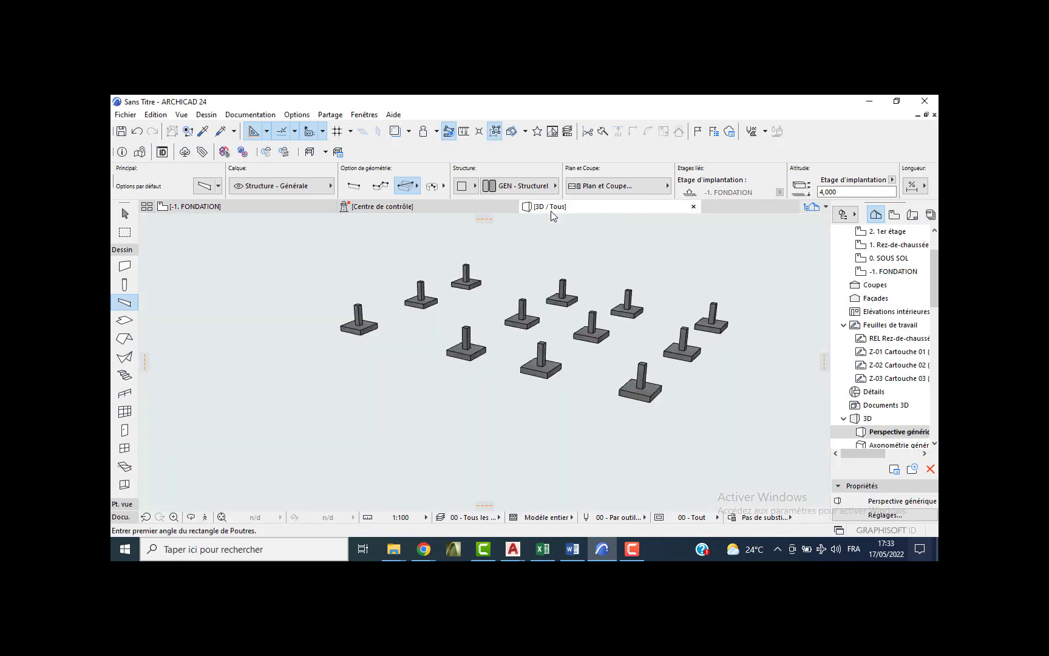
scroll(487, 290, "down", 1)
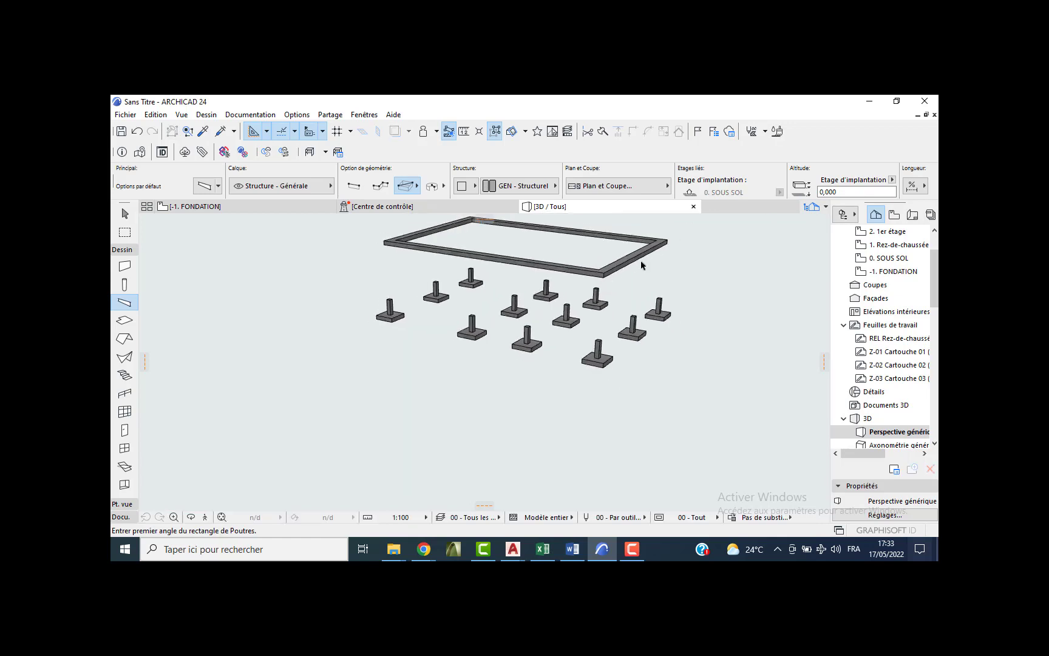
key("Escape")
left_click_drag(630, 231, 412, 255)
left_click_drag(542, 243, 389, 285)
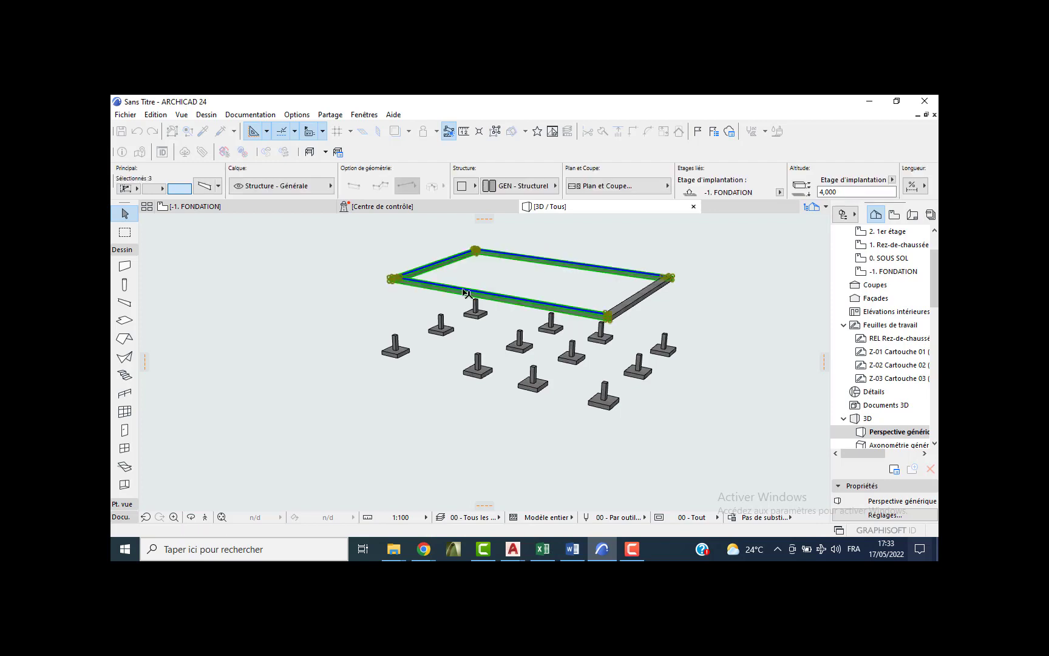
scroll(390, 284, "up", 3)
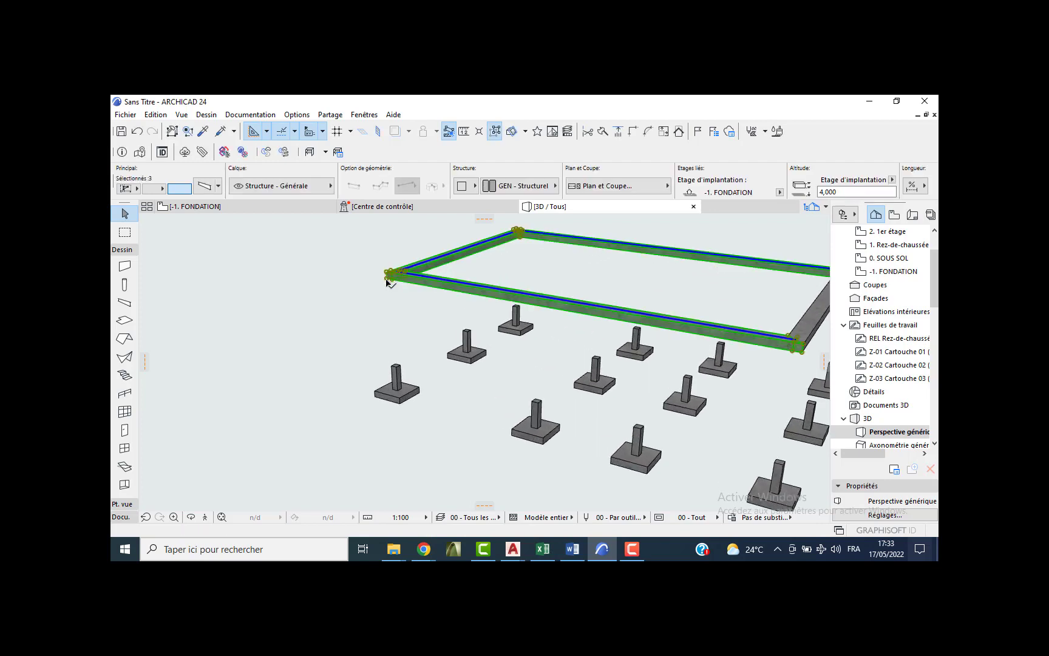
left_click(390, 275)
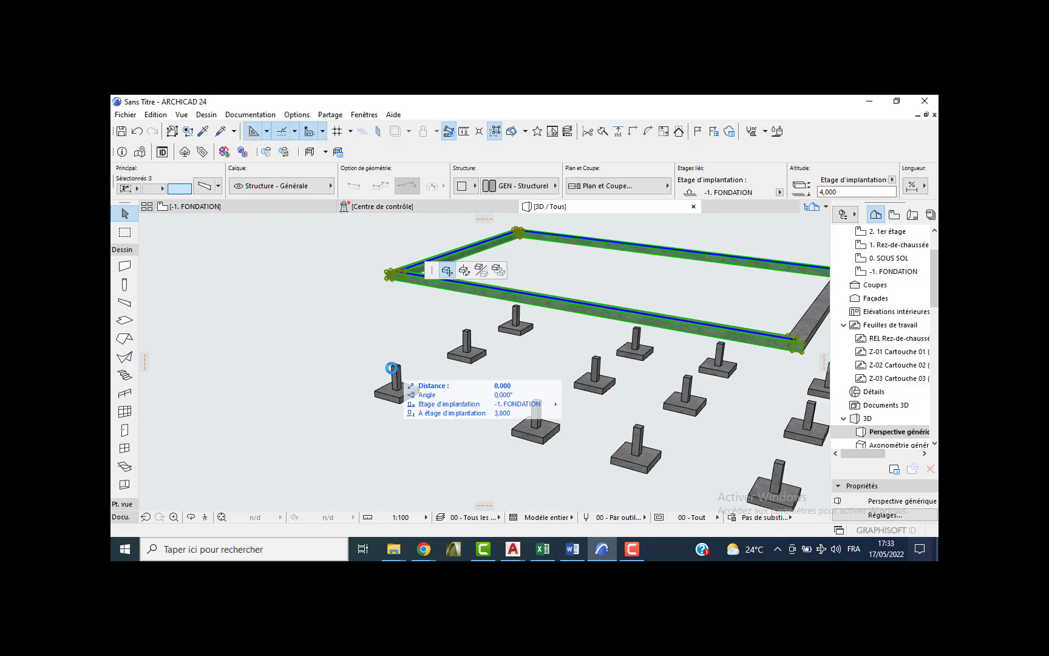
left_click(391, 365)
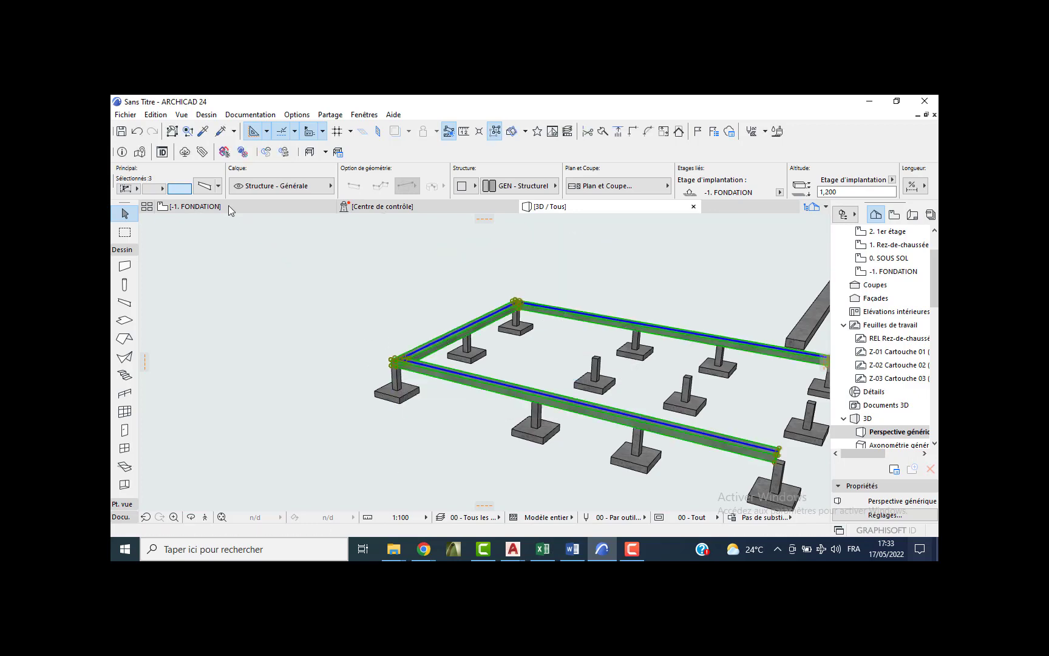
Check the elevation of the three lowered beams relative to the FONDATION storey in their settings.
double_click(403, 365)
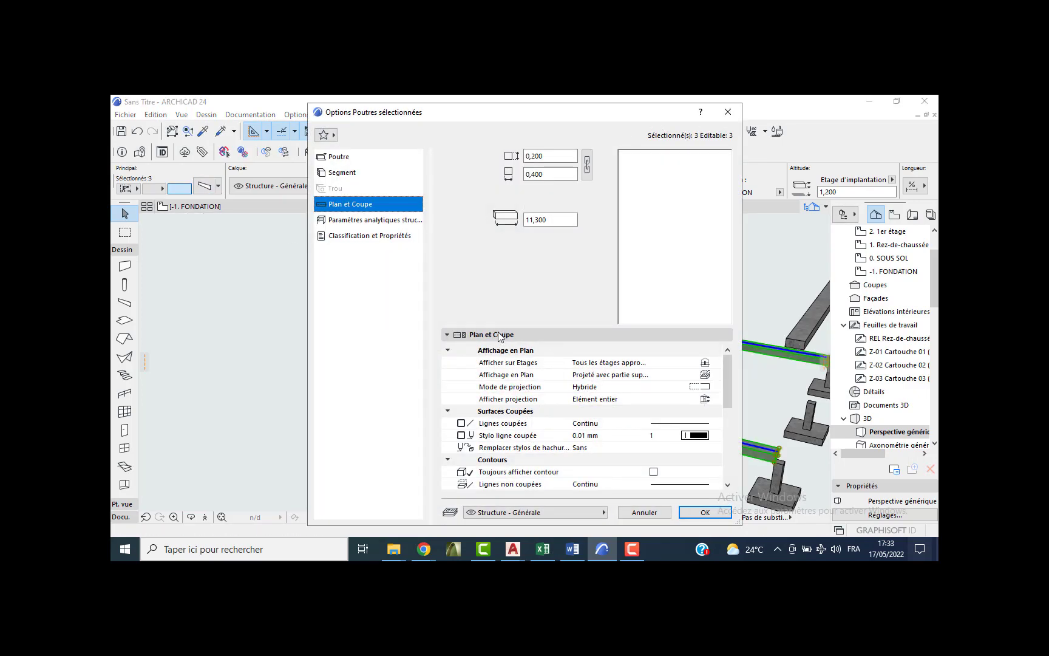
left_click(345, 160)
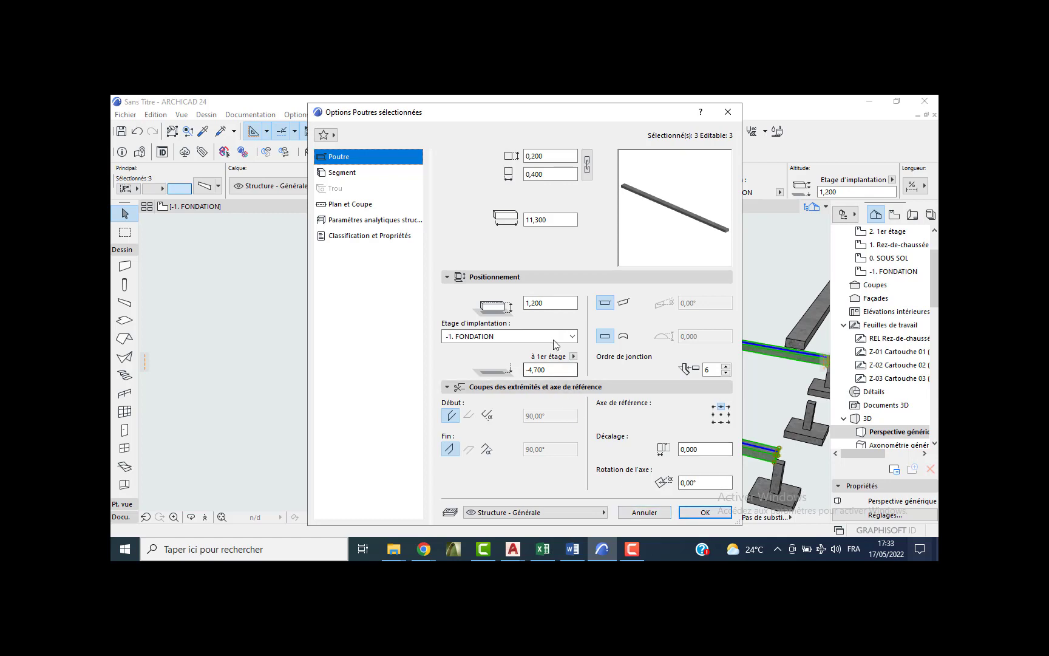
left_click(705, 515)
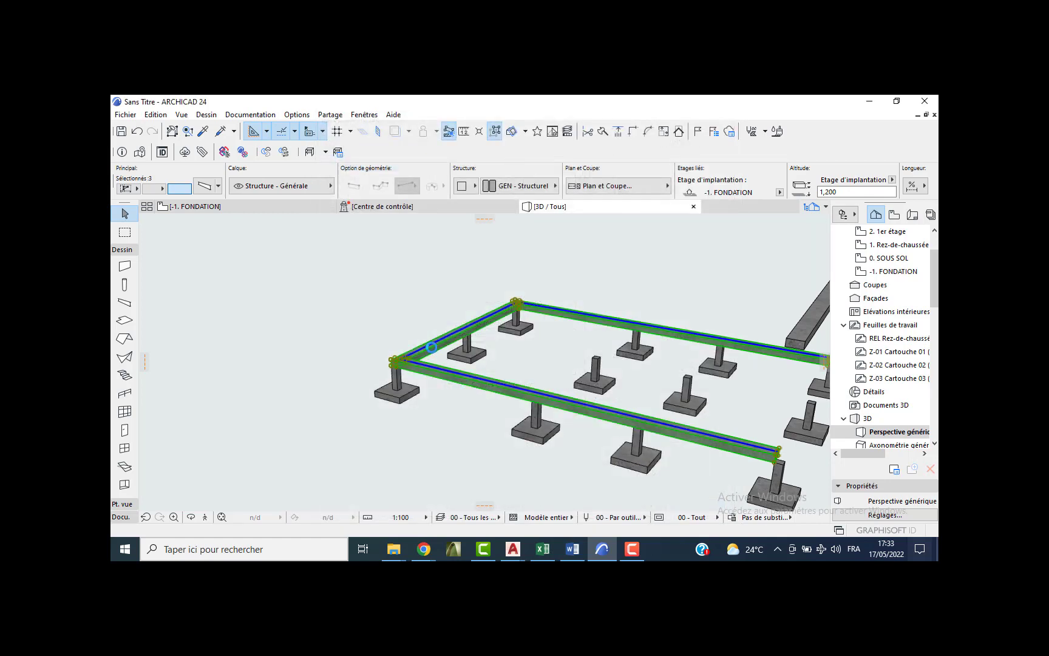
Set the remaining raised perimeter beam's elevation to 1,2 above the FONDATION storey.
scroll(675, 365, "down", 3)
middle_click_drag(675, 365, 536, 322)
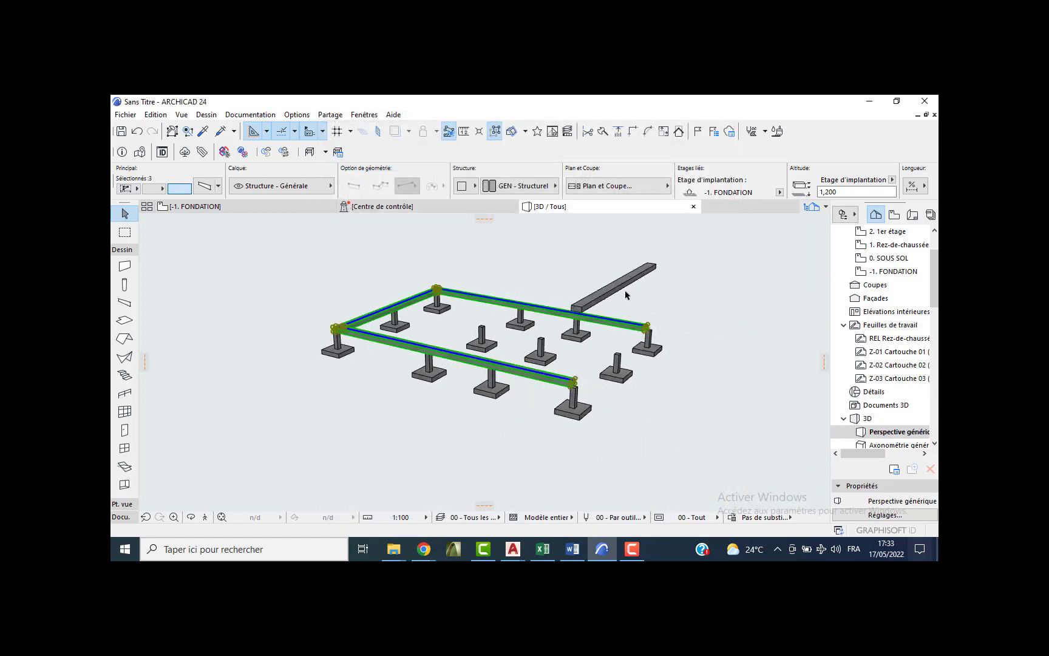
key("Escape")
left_click(620, 289)
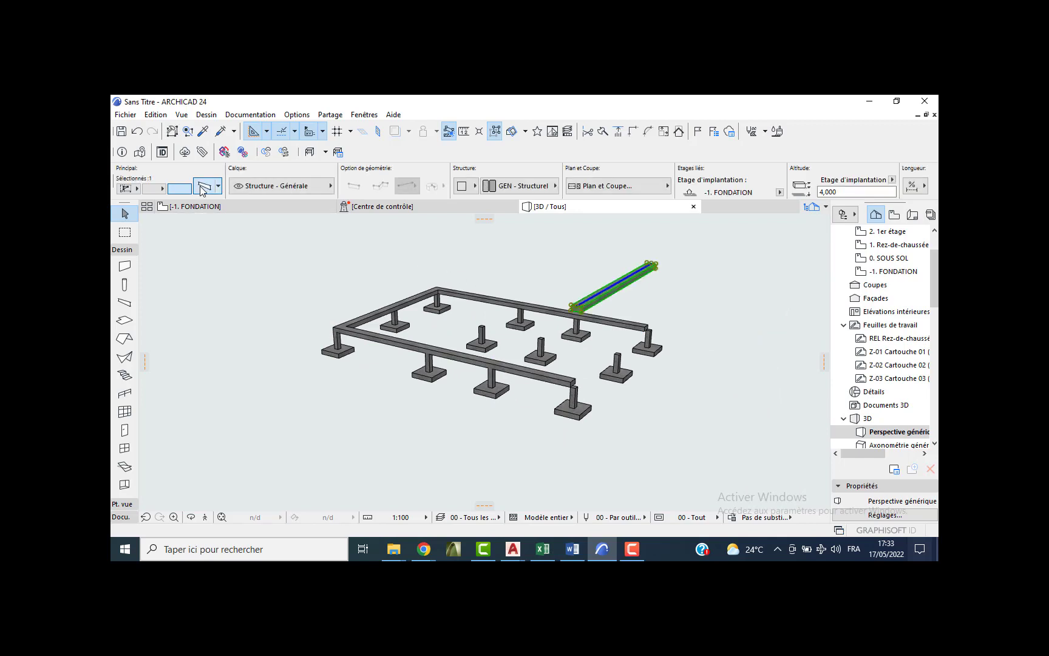
key("ctrl+t")
double_click(544, 302)
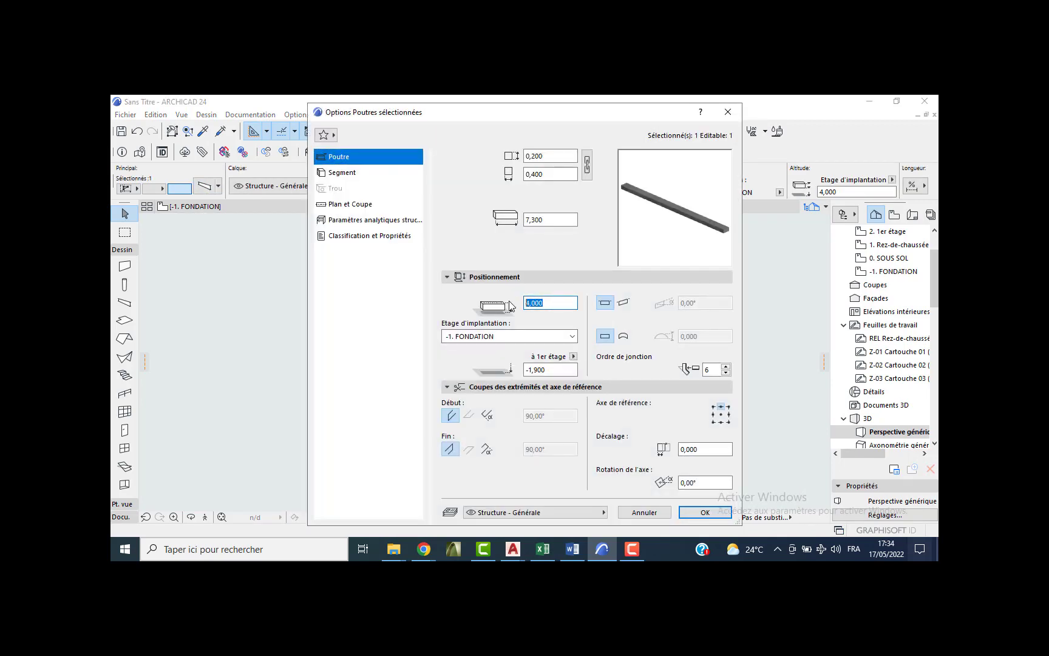
type("1,2")
key("Return")
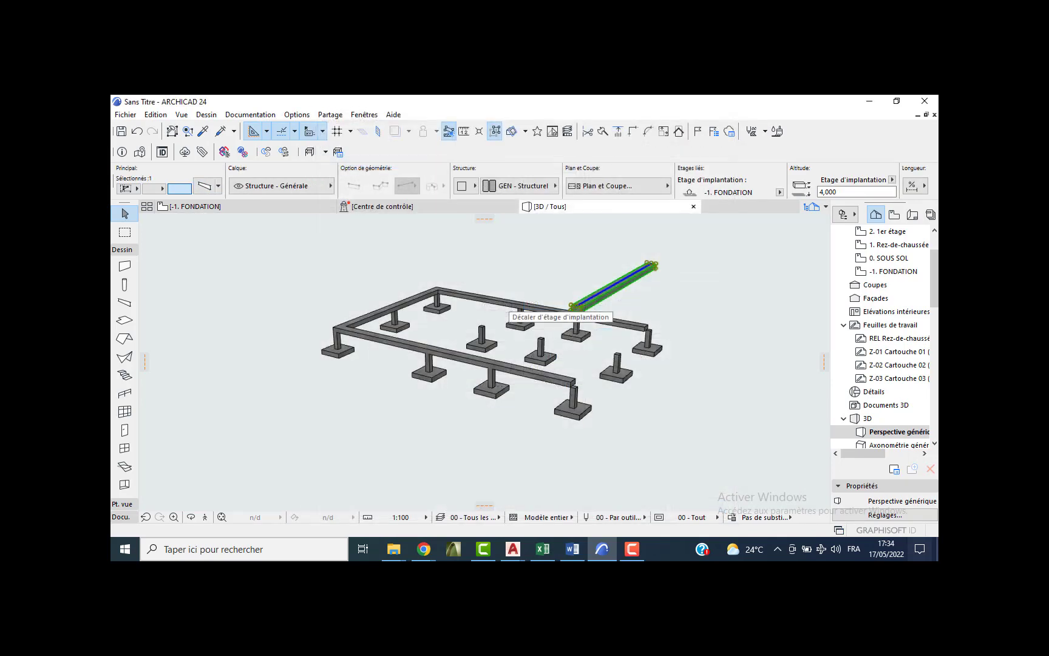
key("Escape")
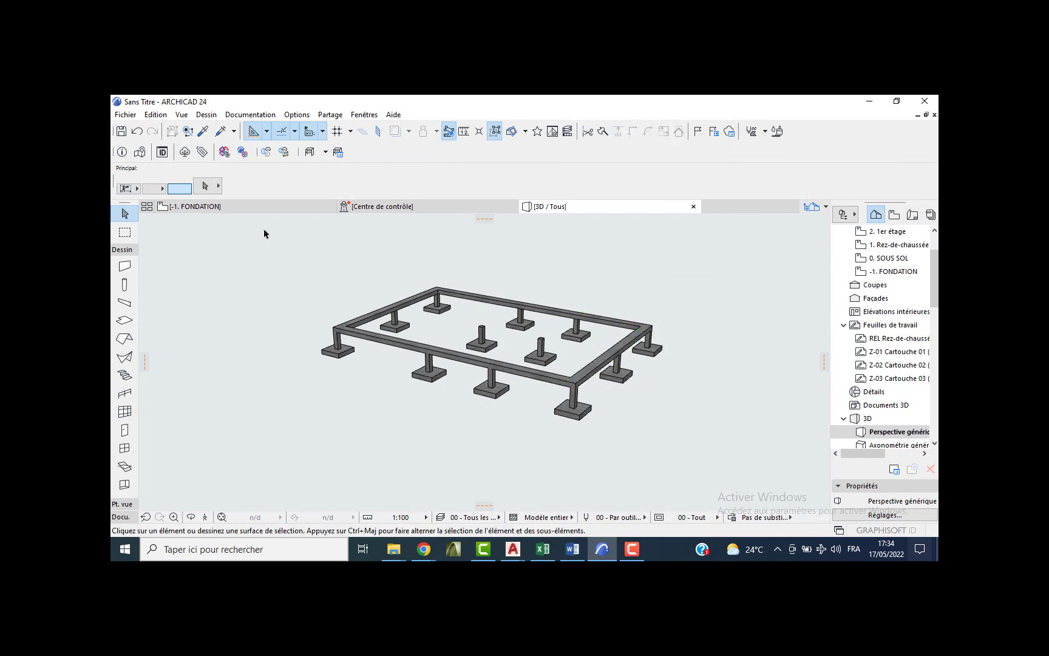
In the FONDATION plan, split all footing slabs along the upper perimeter beam's outer edge and delete the parts beyond it.
left_click(182, 207)
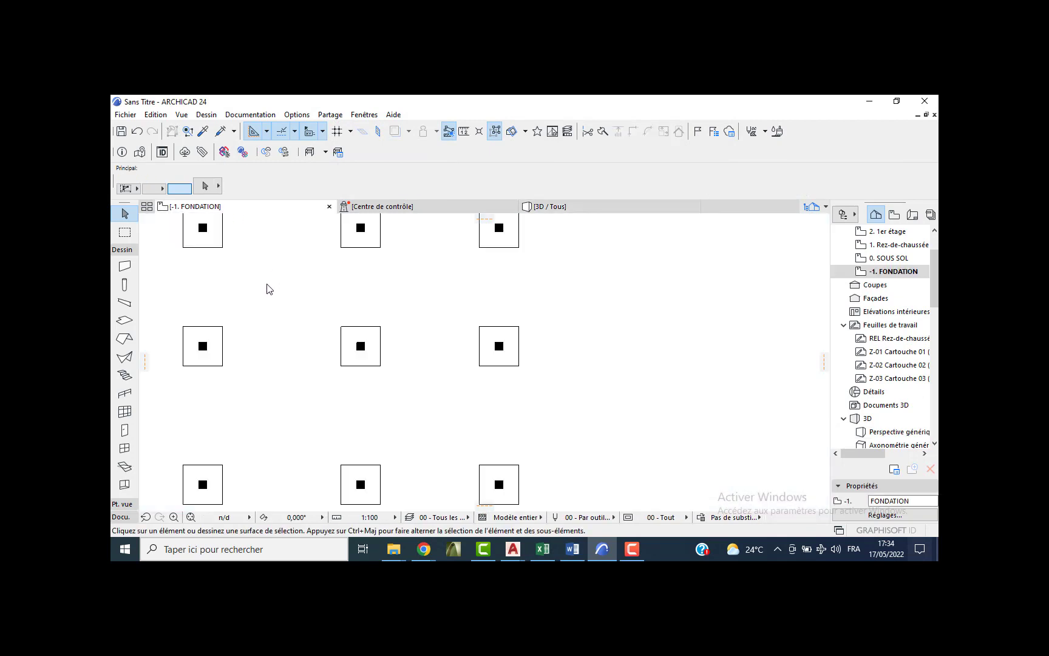
scroll(267, 290, "down", 5)
middle_click_drag(267, 298, 357, 358)
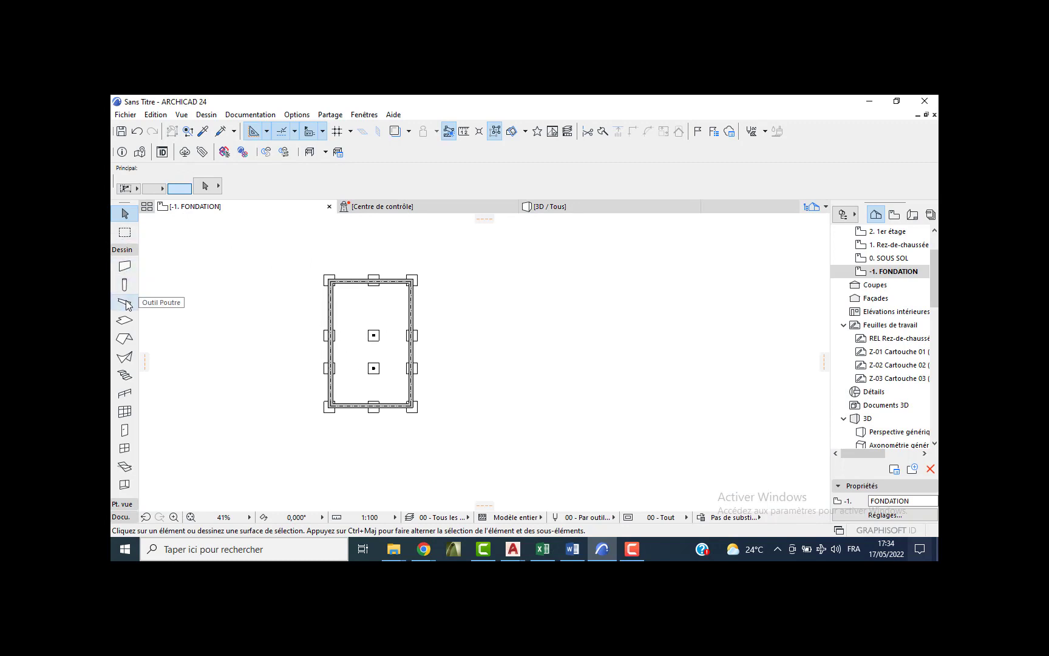
left_click(125, 321)
key("ctrl+a")
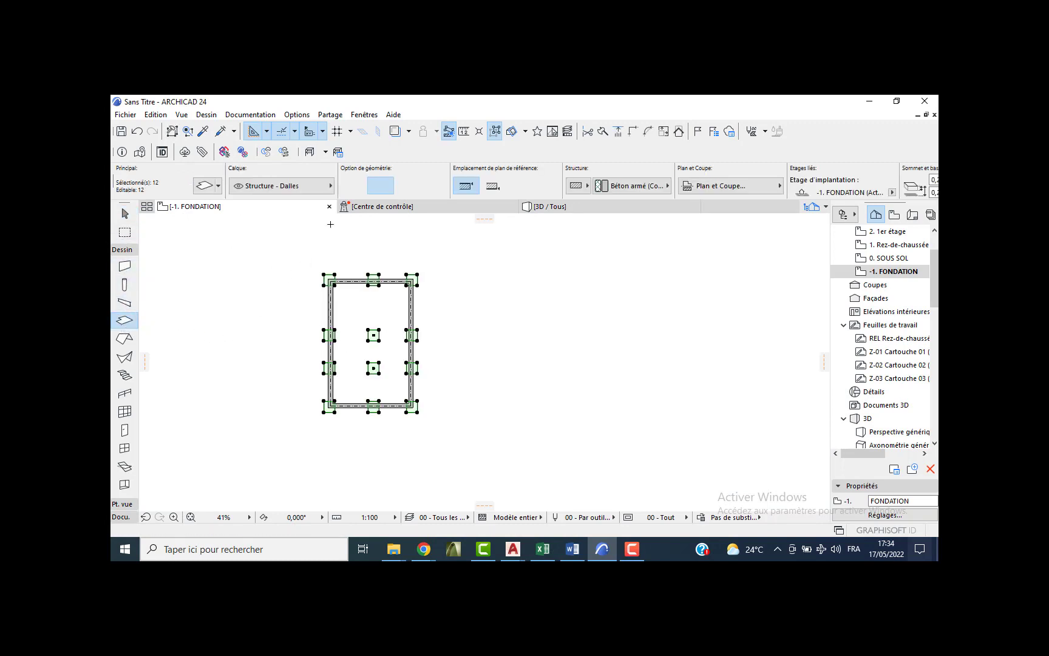
left_click(588, 132)
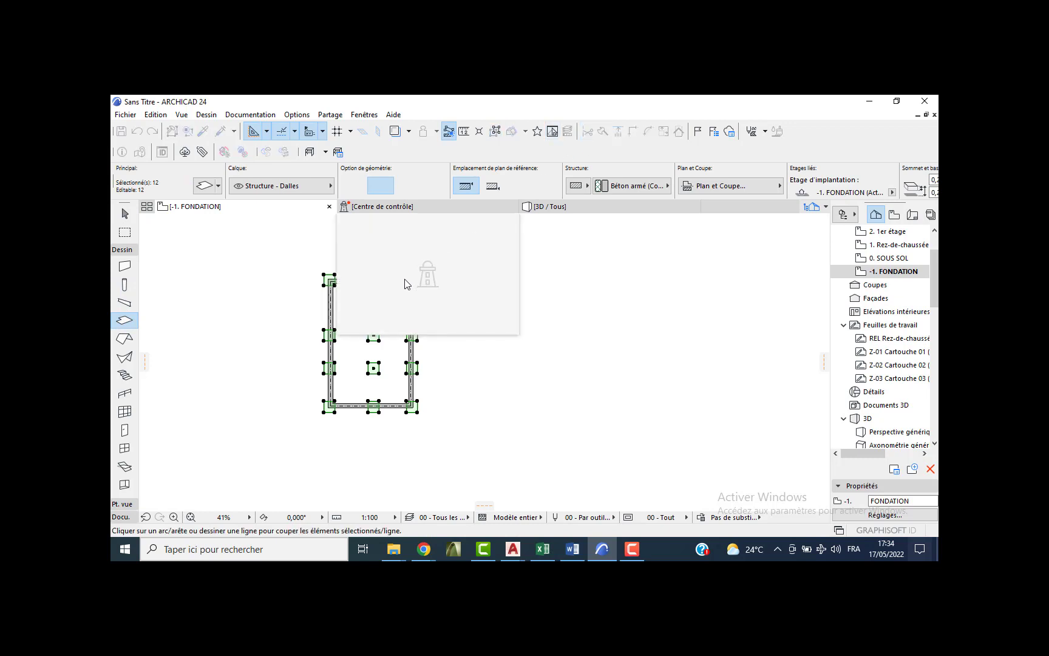
scroll(314, 275, "up", 5)
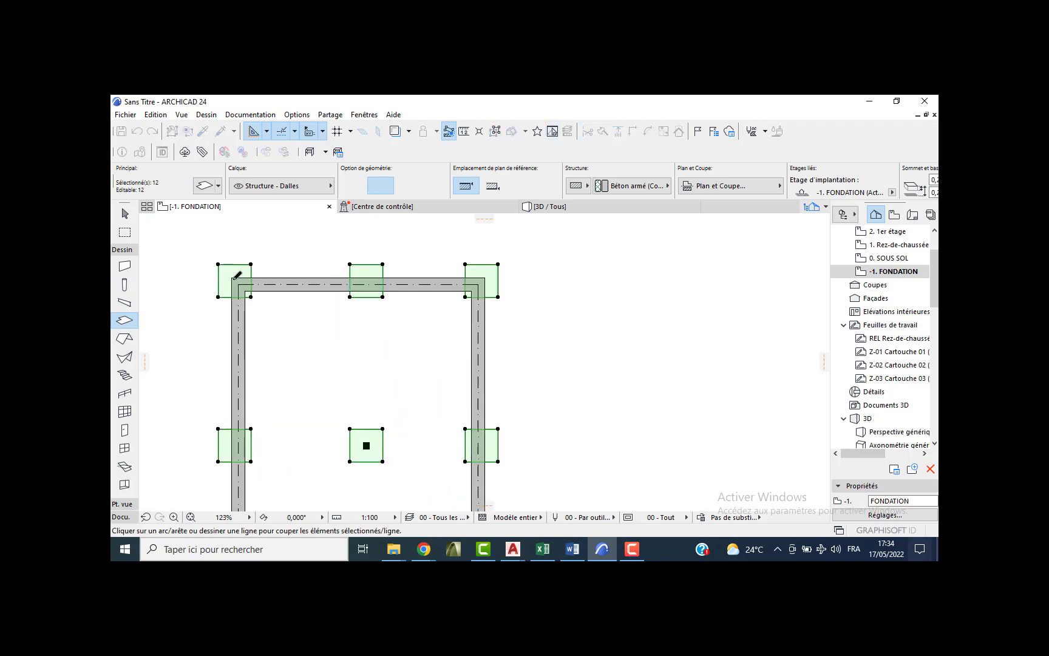
left_click(236, 276)
left_click(276, 274)
left_click(277, 252)
key("Delete")
Split all footing slabs along the right perimeter beam's outer edge and delete the parts outside it.
key("ctrl+a")
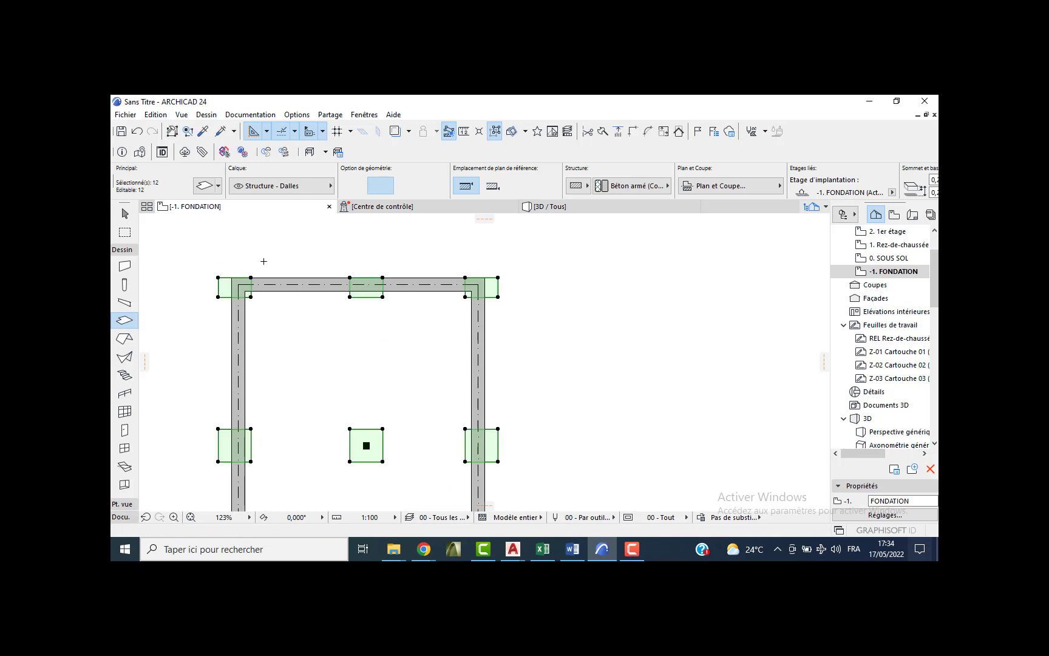
left_click(603, 130)
left_click(485, 278)
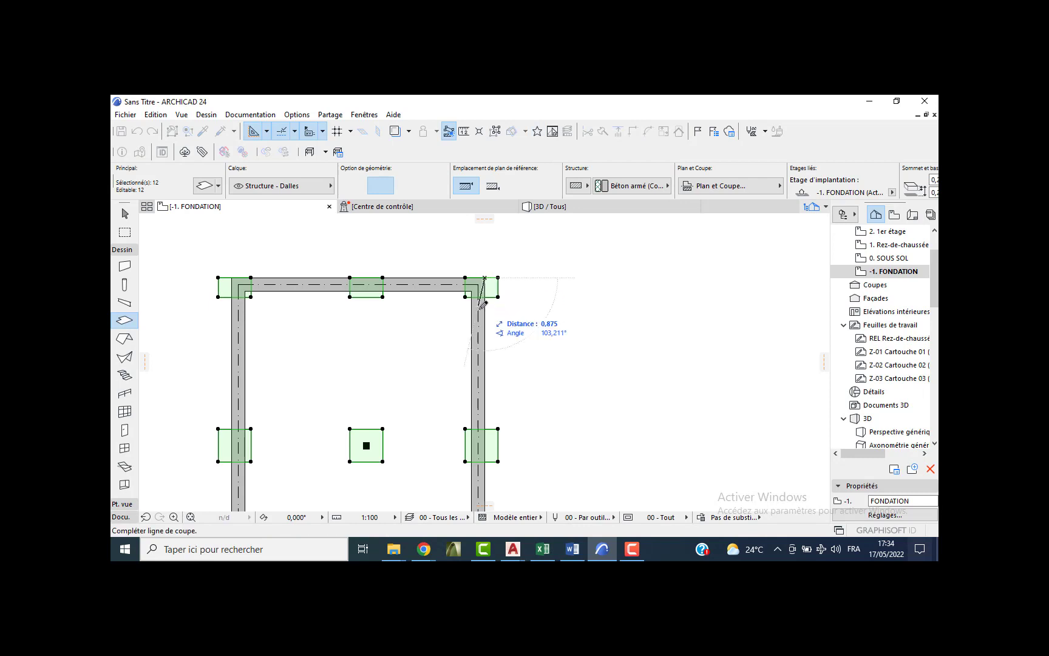
left_click(485, 327)
left_click(539, 315)
key("Delete")
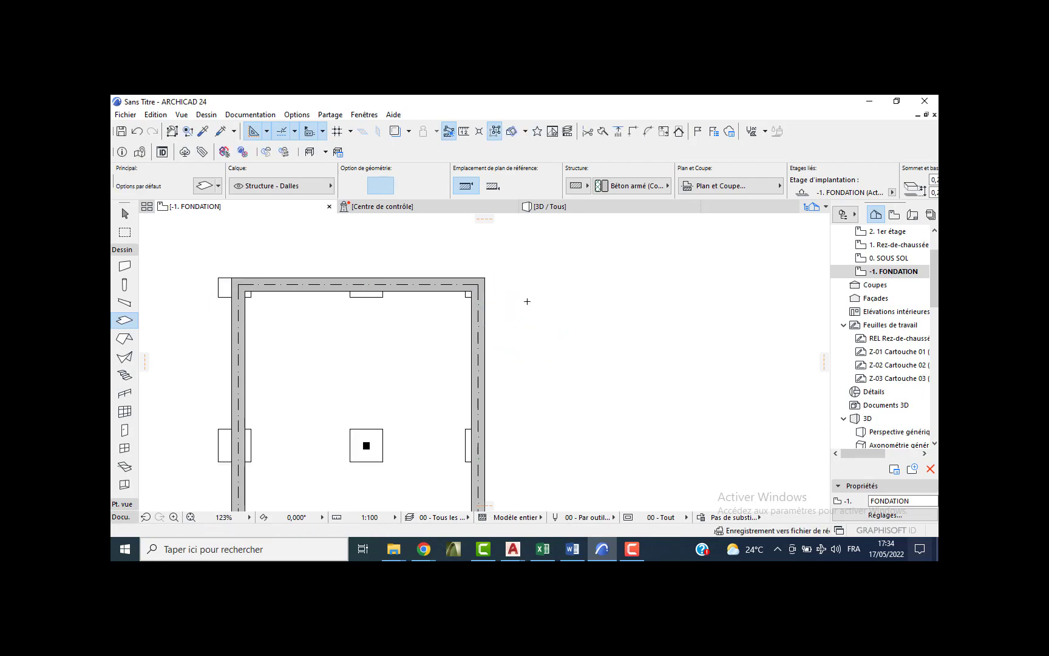
Split all footing slabs along the left perimeter beam's outer edge and delete the parts outside it.
scroll(479, 299, "down", 4)
middle_click_drag(421, 297, 410, 285)
key("ctrl+a")
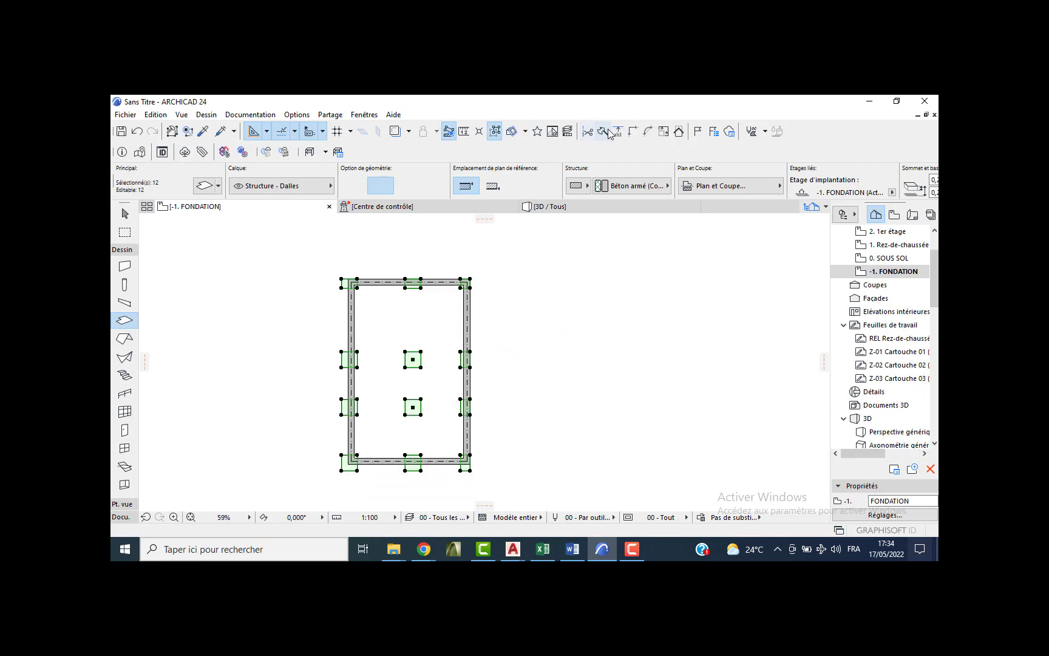
left_click(603, 131)
scroll(351, 460, "up", 1)
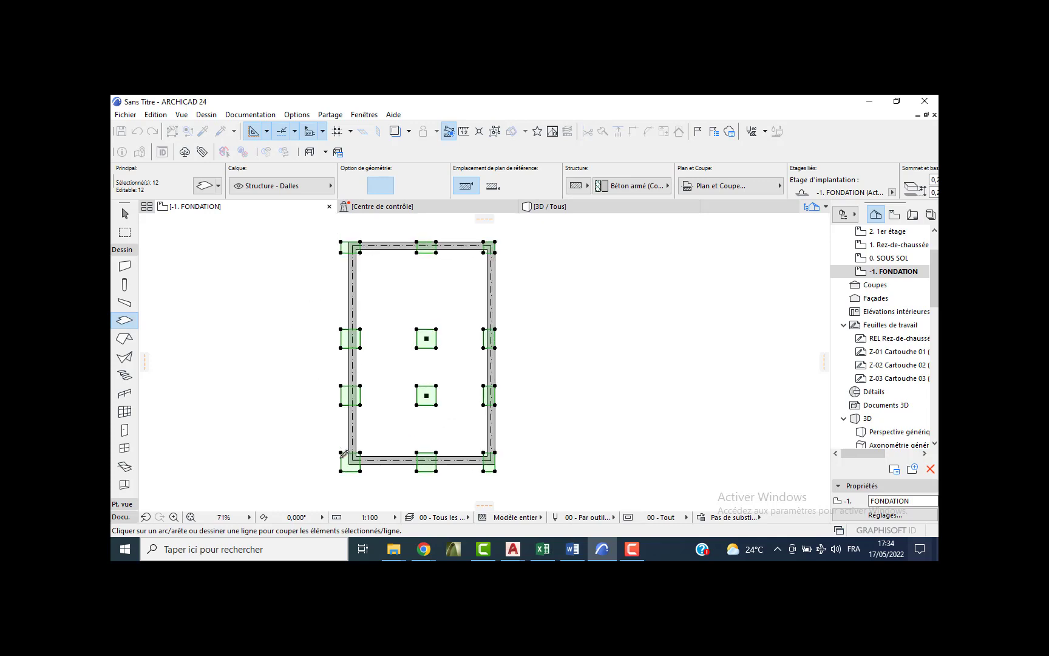
left_click(349, 462)
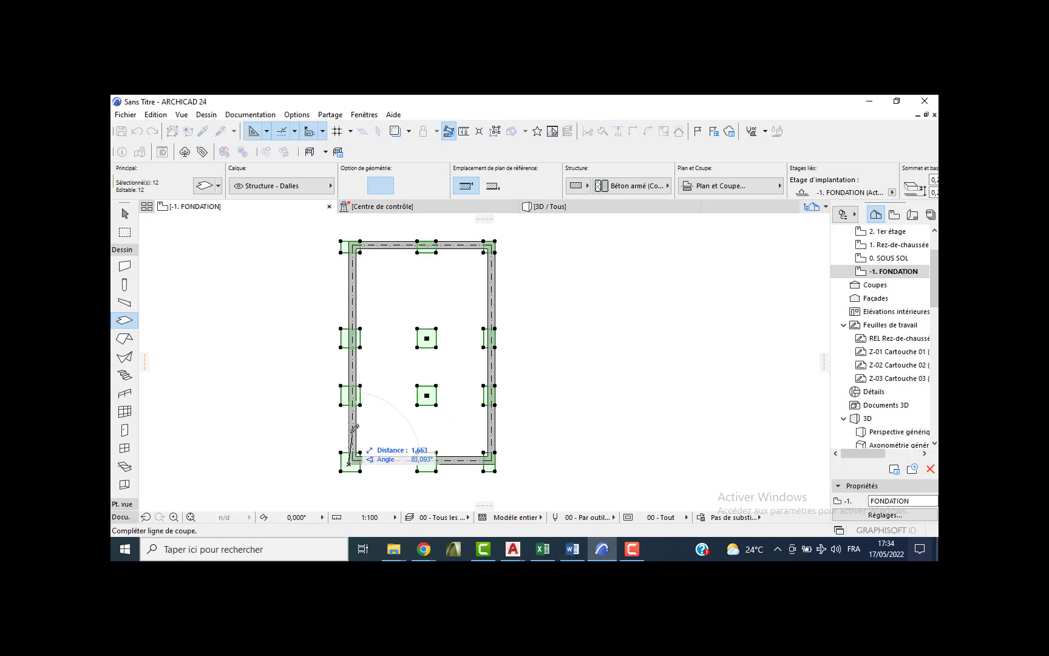
left_click(351, 428)
left_click(328, 426)
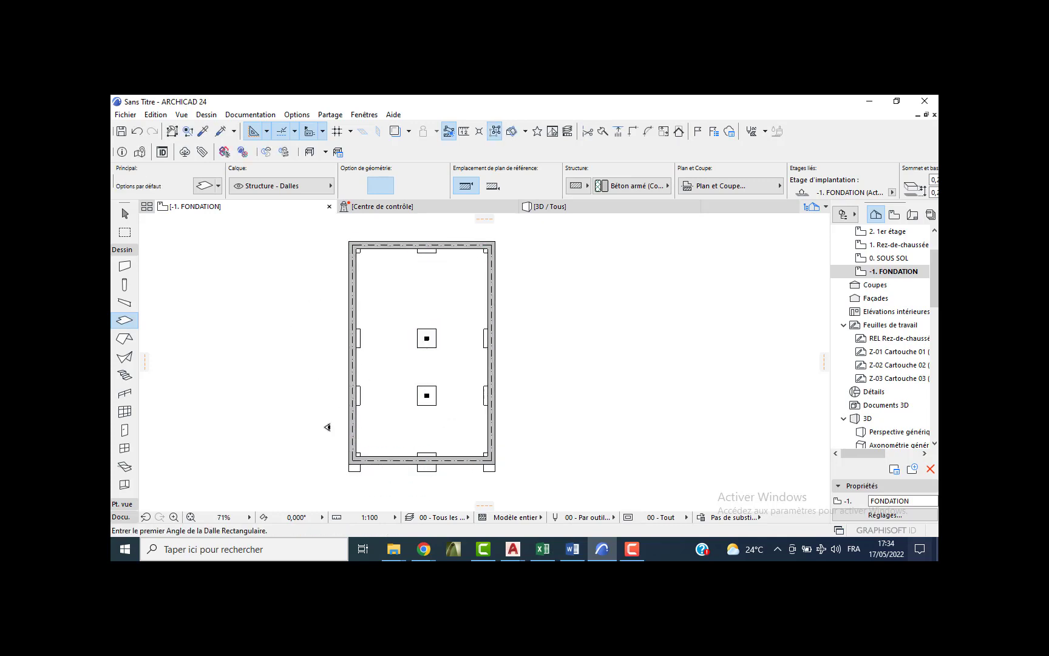
Split all footing slabs along the lower perimeter beam's outer edge and delete the parts outside it.
key("ctrl+a")
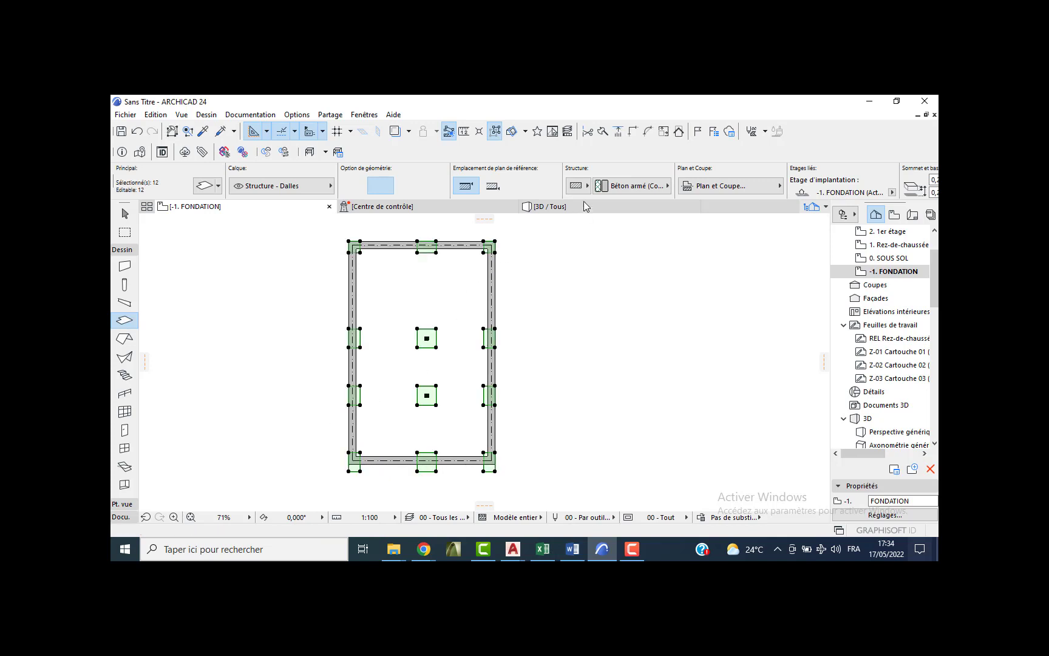
left_click(603, 131)
scroll(351, 458, "up", 5)
left_click(352, 460)
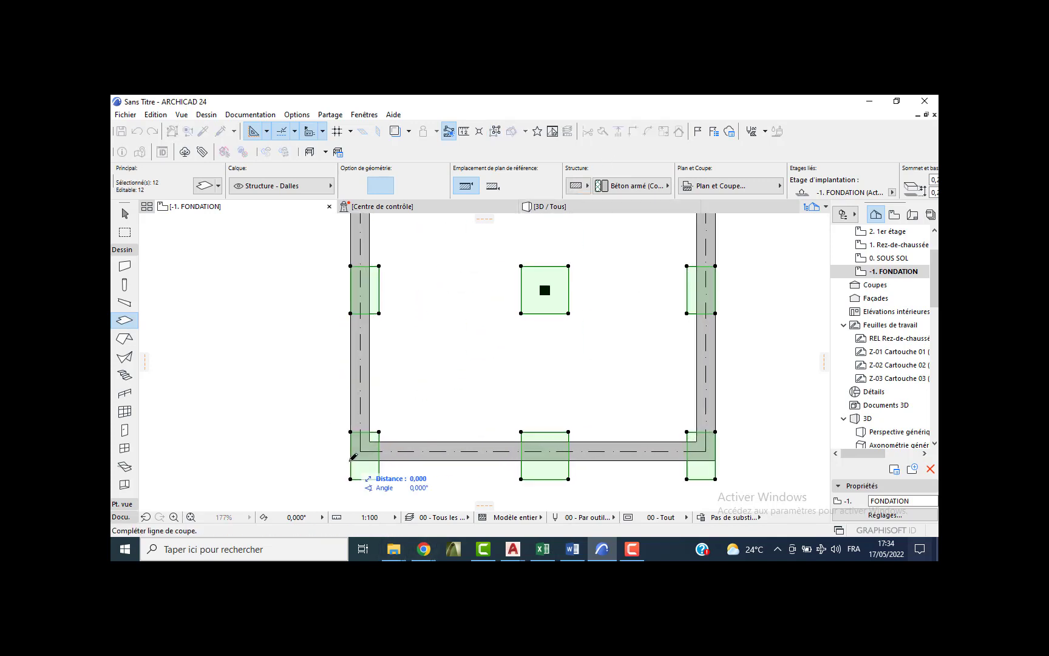
left_click(425, 460)
left_click(430, 476)
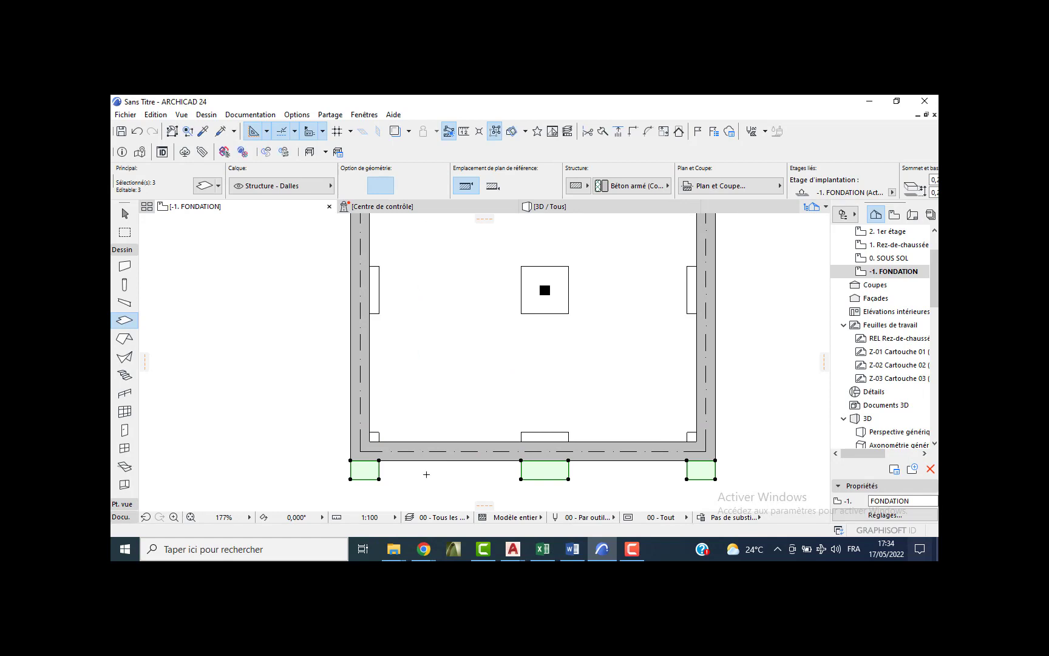
key("Escape")
Set the default beam elevation to 1,2 and the beam width to 0,2 for the next beams.
scroll(401, 415, "down", 5)
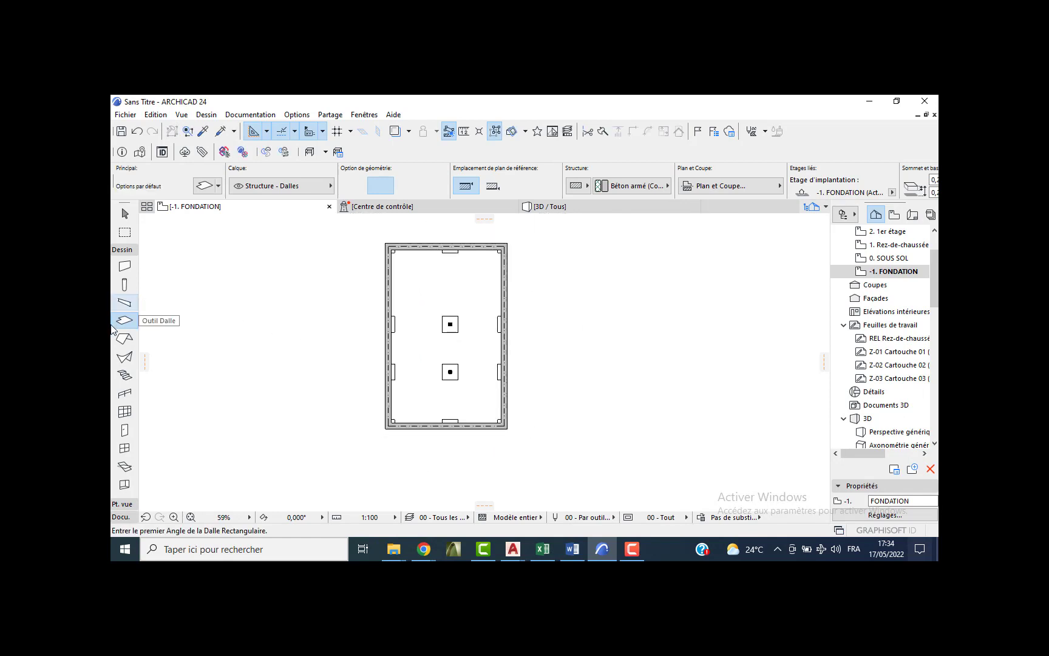
left_click(125, 302)
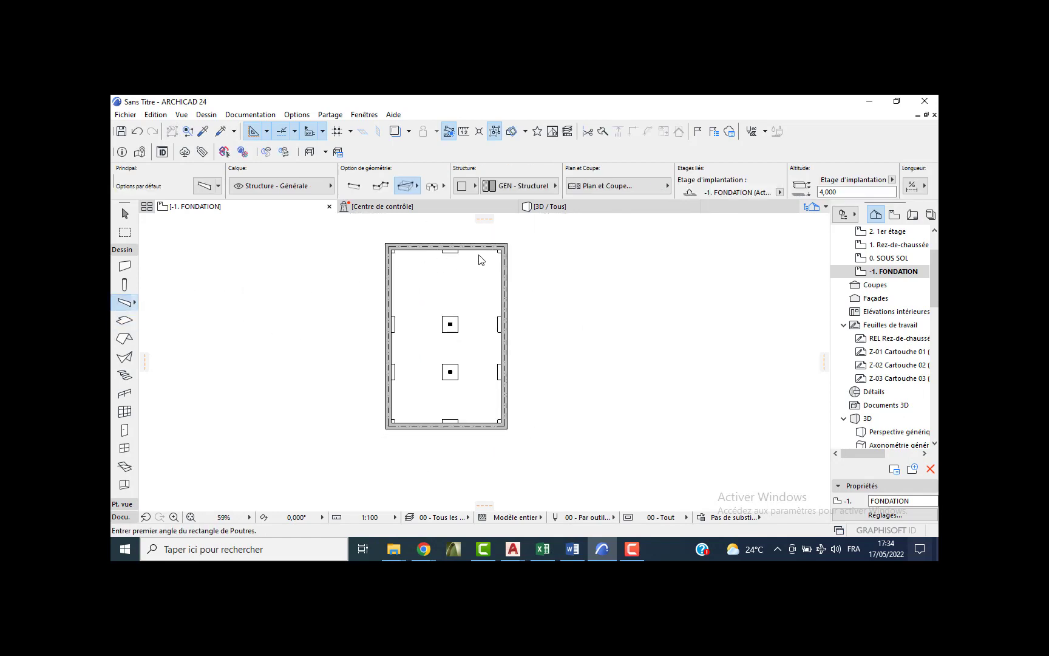
key("ctrl+t")
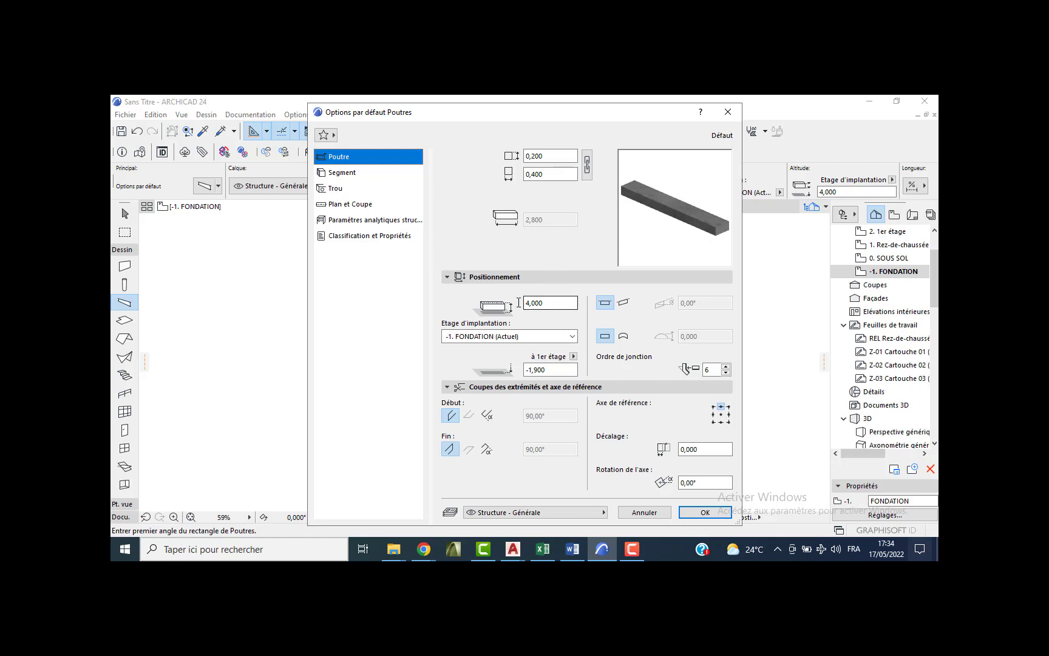
double_click(548, 302)
type("1,2")
left_click_drag(544, 174, 535, 175)
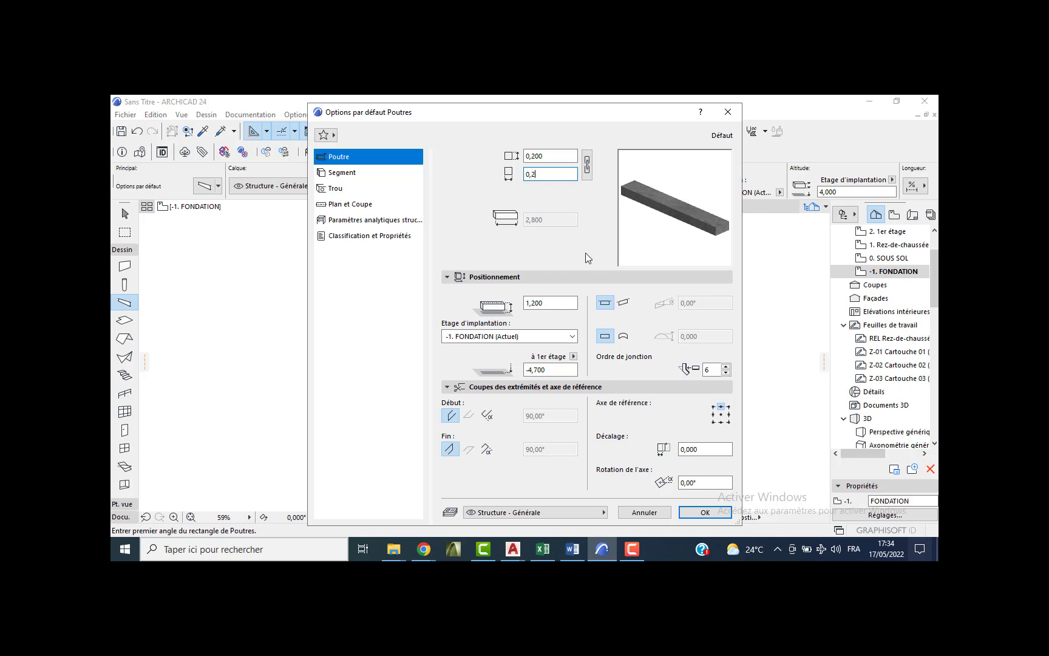
type("2")
left_click(704, 511)
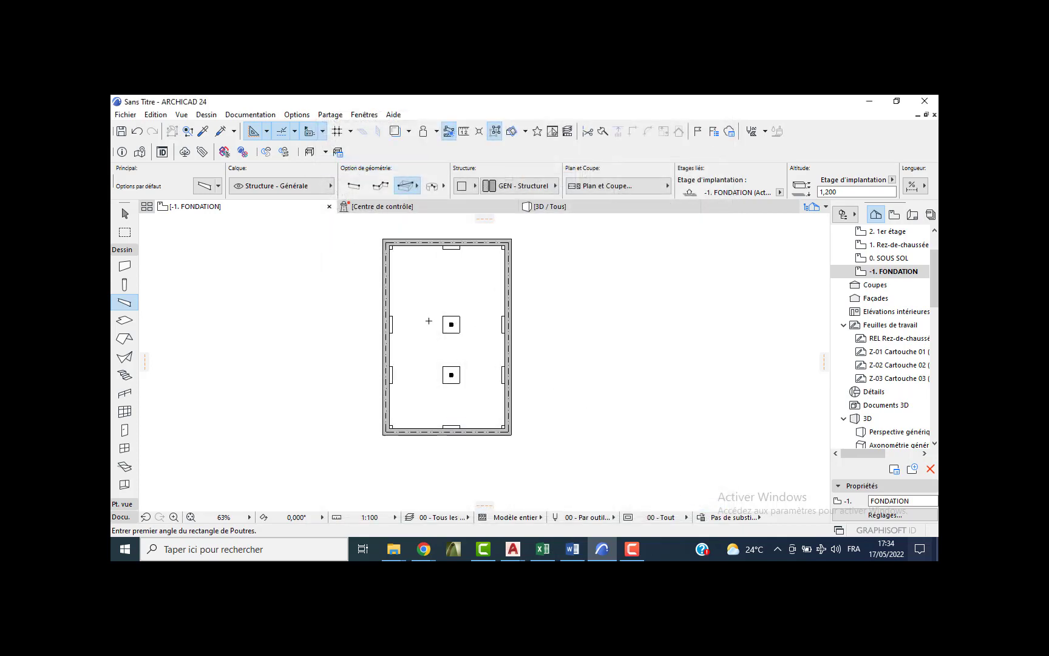
scroll(429, 320, "up", 5)
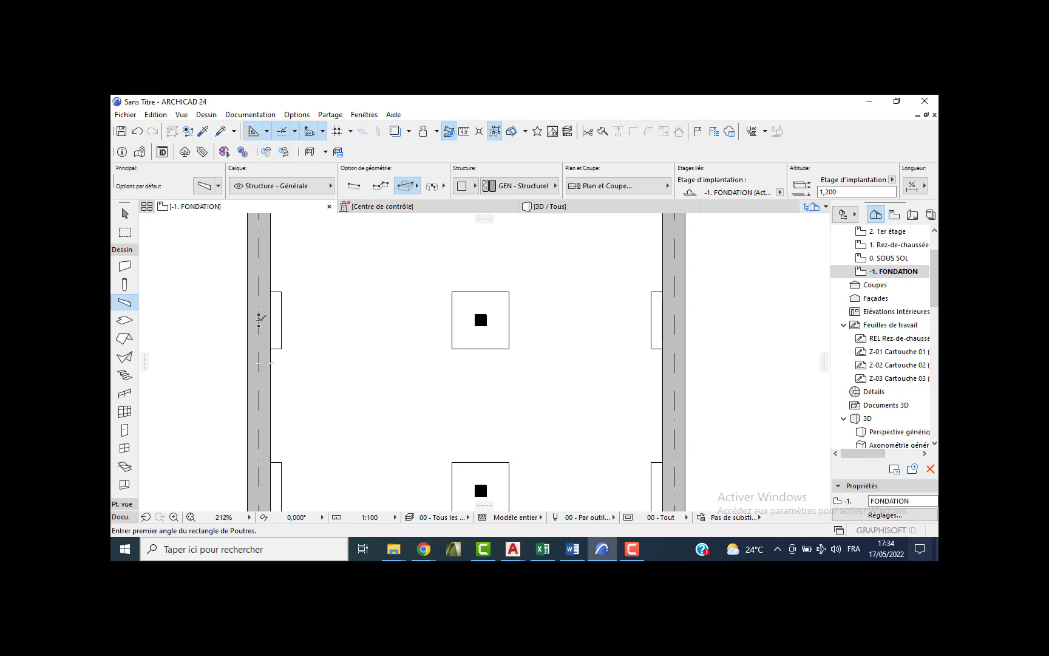
Draw a single straight horizontal beam between the left and right perimeter beams through the upper interior column.
left_click(259, 320)
left_click(390, 219)
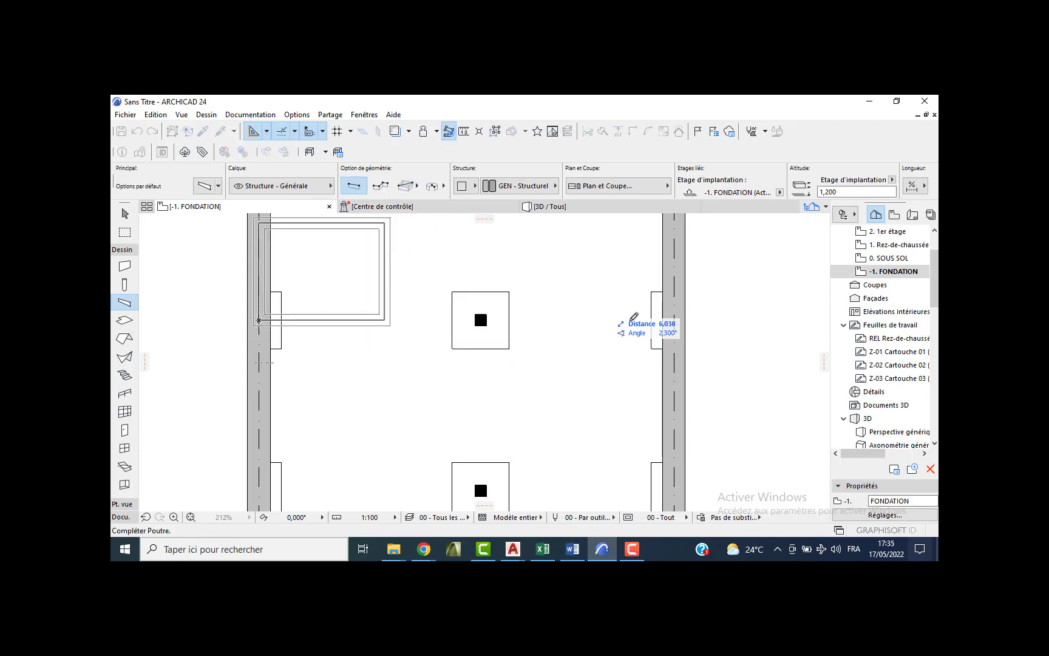
left_click(664, 320)
scroll(483, 333, "down", 1)
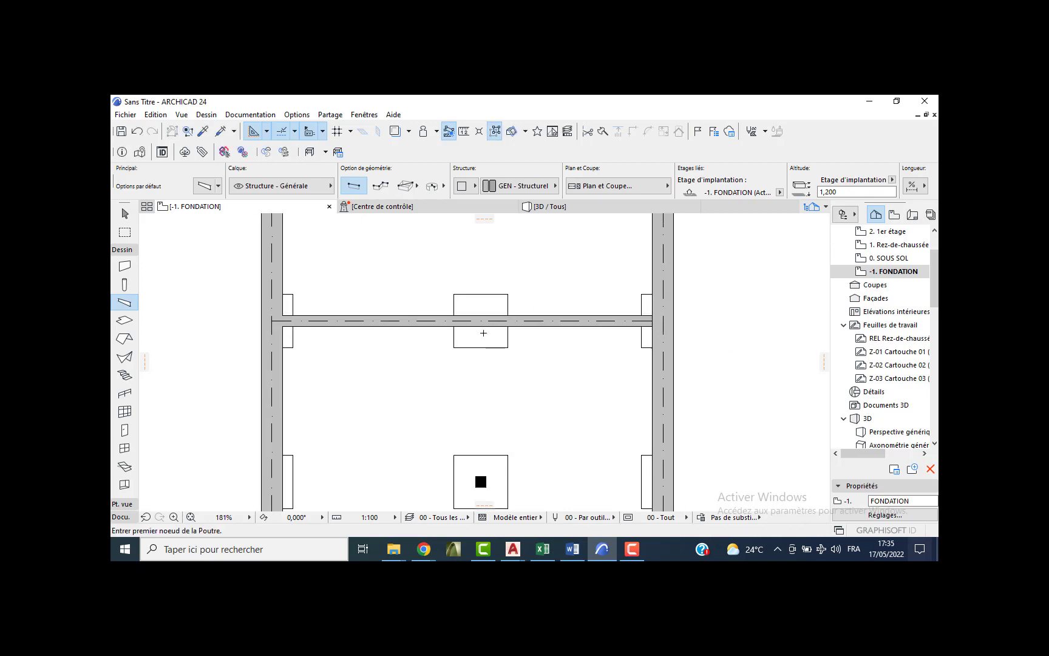
Draw a vertical beam from the middle of the upper perimeter beam to the lower one, through both interior columns.
scroll(483, 333, "down", 3)
middle_click_drag(484, 333, 479, 408)
scroll(477, 271, "up", 2)
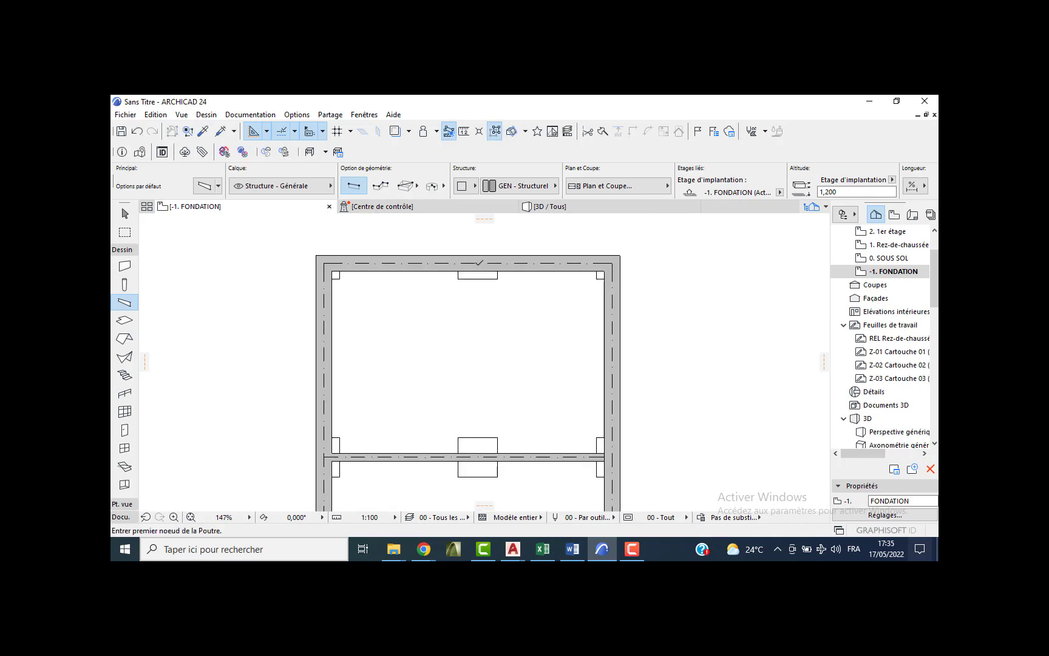
left_click(477, 264)
middle_click_drag(471, 396, 486, 242)
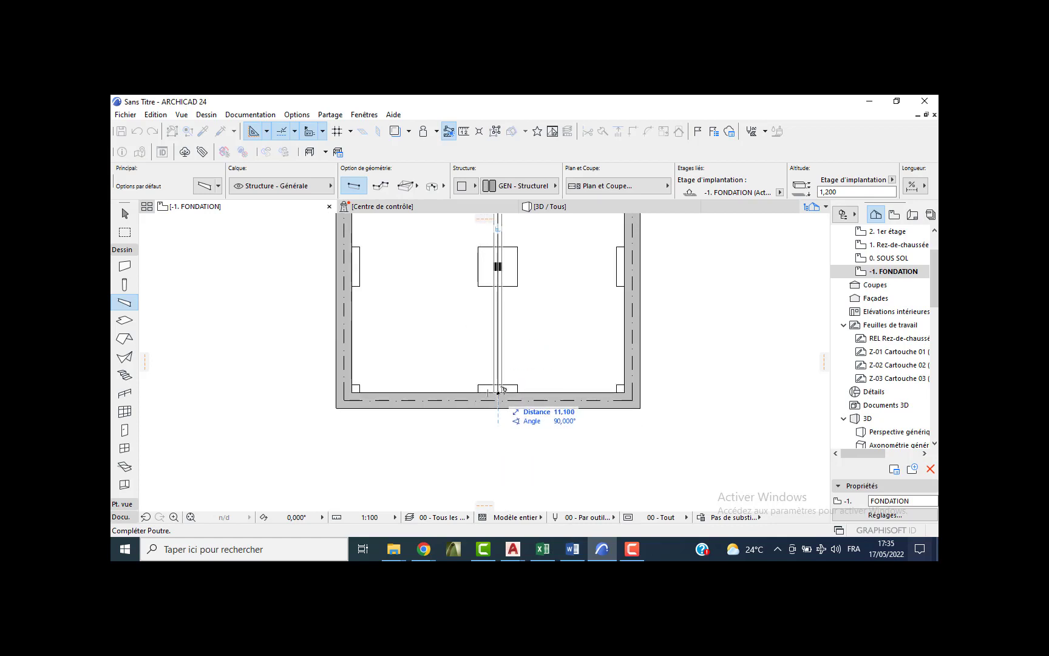
left_click(496, 389)
Draw a horizontal beam between the left and right perimeter beams through the lower interior column.
scroll(353, 268, "up", 3)
scroll(353, 268, "up", 2)
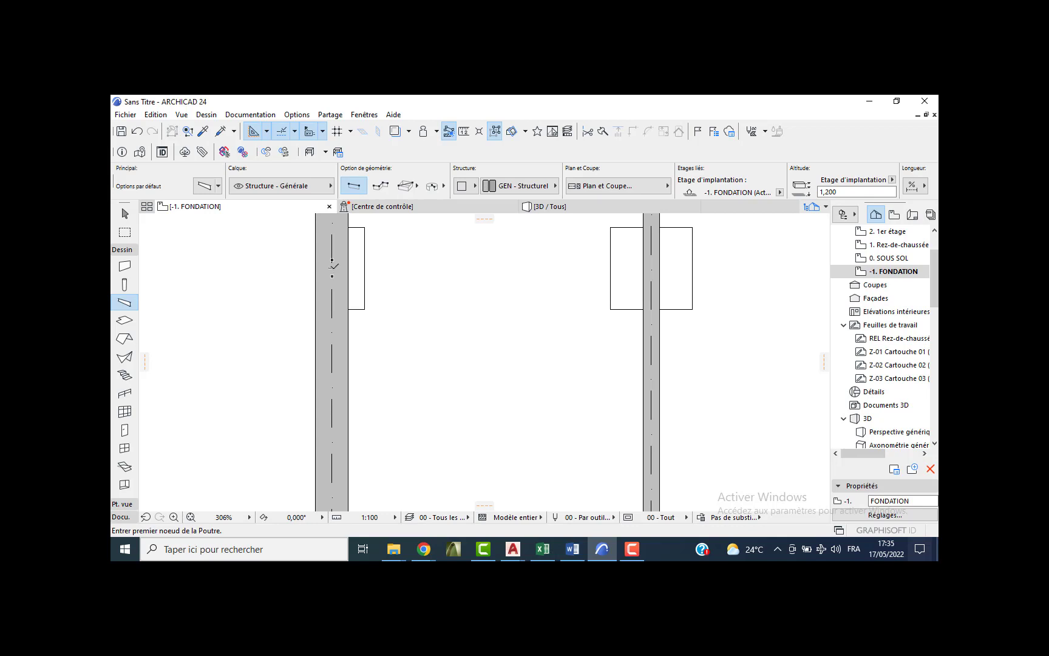
left_click(332, 267)
middle_click_drag(642, 241, 473, 241)
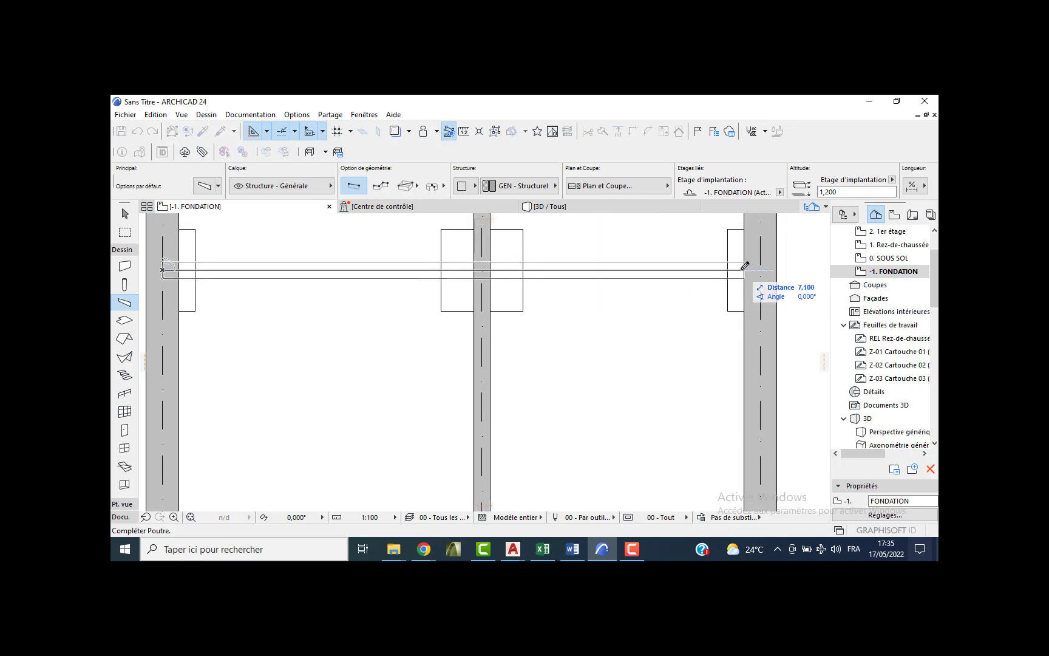
left_click(745, 267)
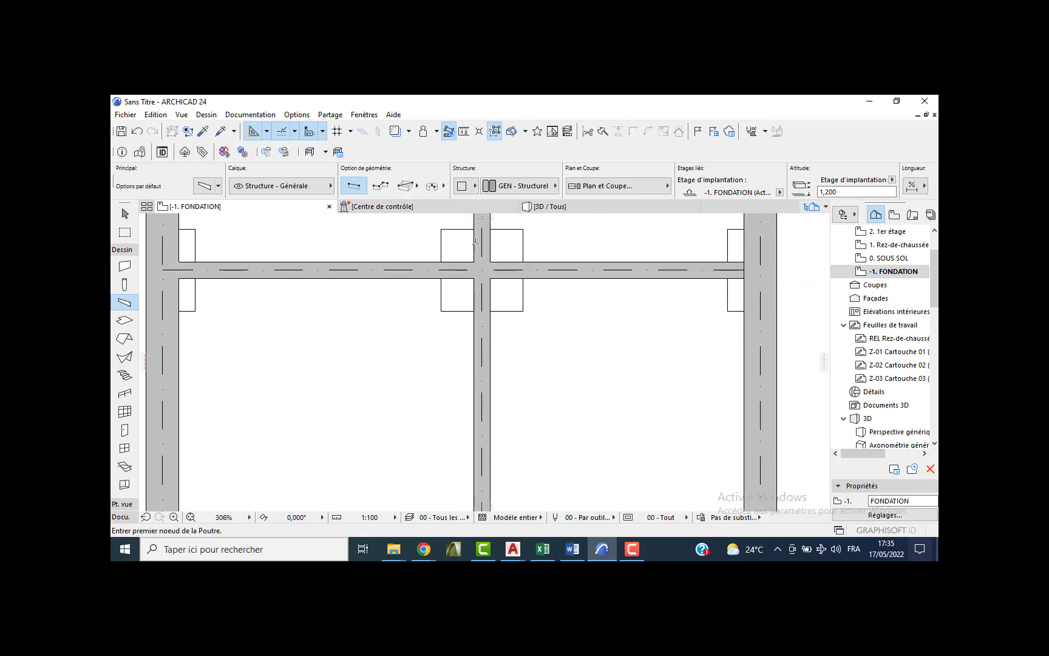
key("Escape")
Draw a rectangular slab between opposite outer corners of the perimeter beams, with its elevation to project zero set to -1,700.
scroll(433, 275, "down", 4)
double_click(115, 322)
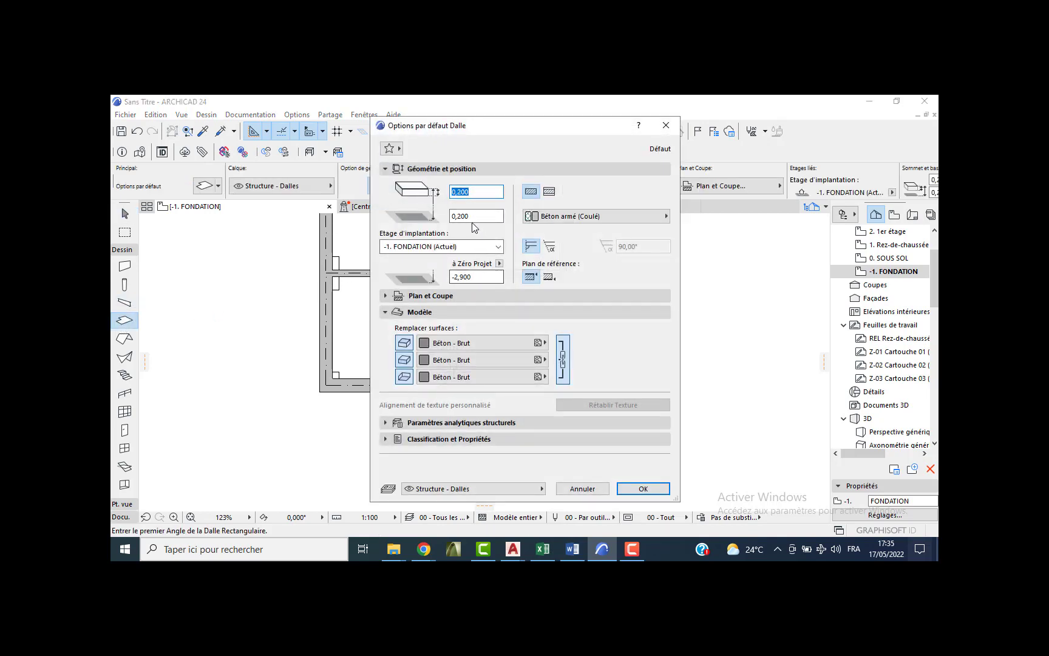
left_click_drag(473, 278, 460, 278)
type("-1,700")
left_click(643, 489)
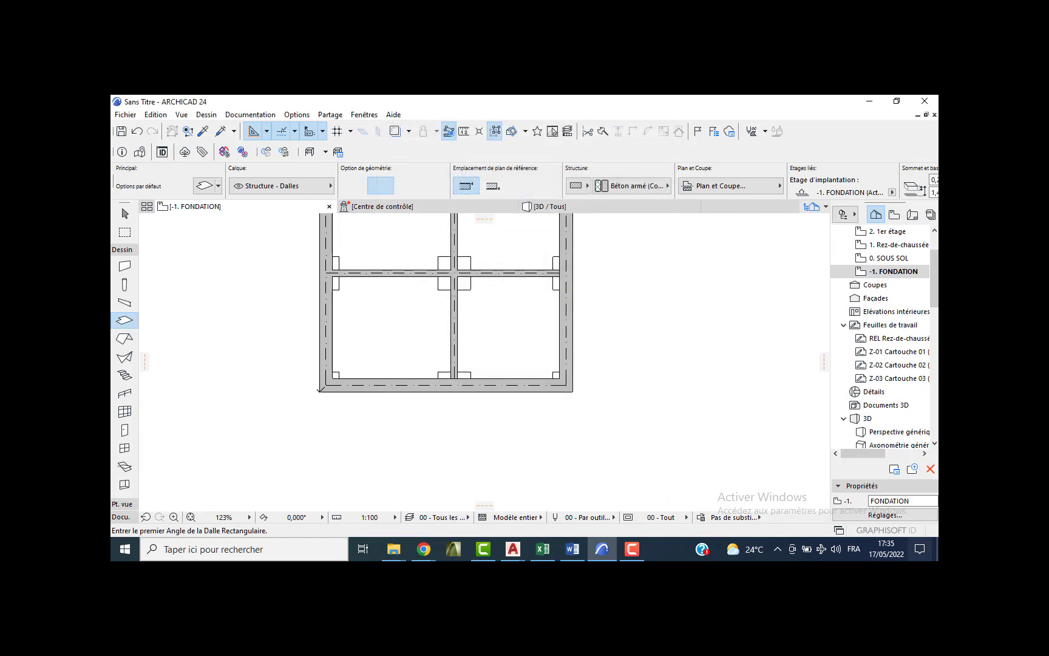
left_click(320, 392)
scroll(484, 270, "down", 1)
middle_click_drag(484, 270, 497, 396)
middle_click_drag(514, 286, 519, 353)
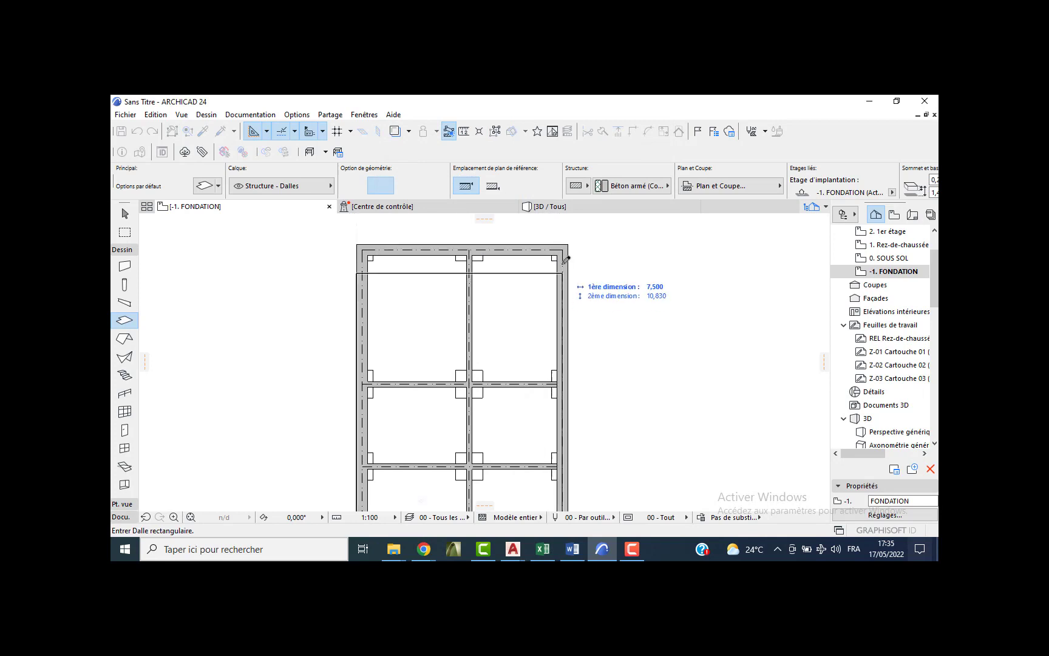
left_click(568, 245)
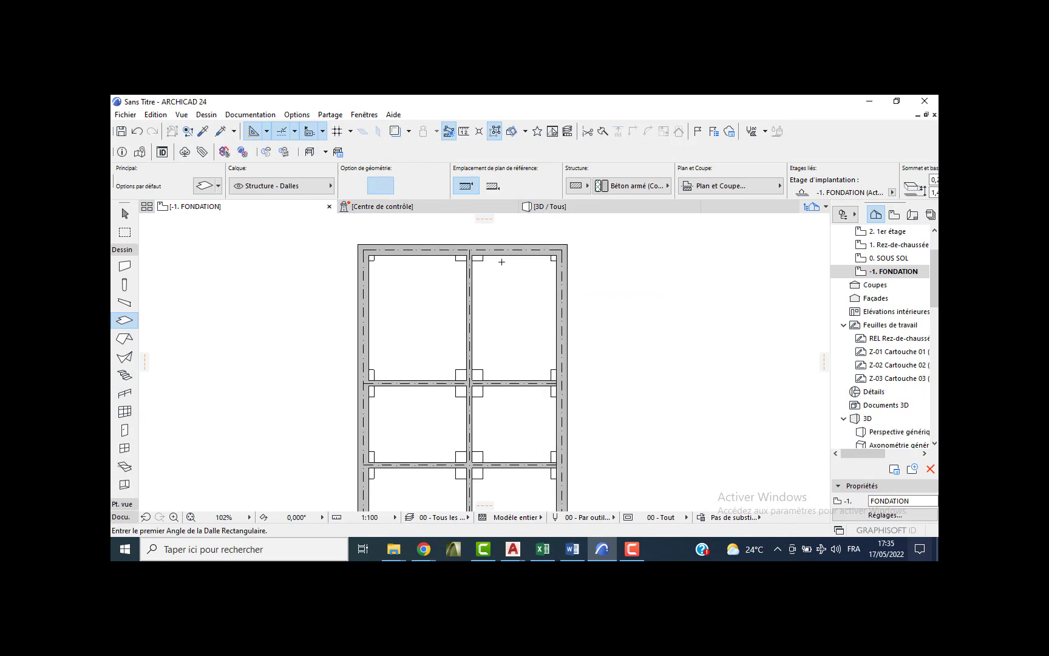
Inspect the foundation model in 3D, then return to the FONDATION floor plan.
key("F3")
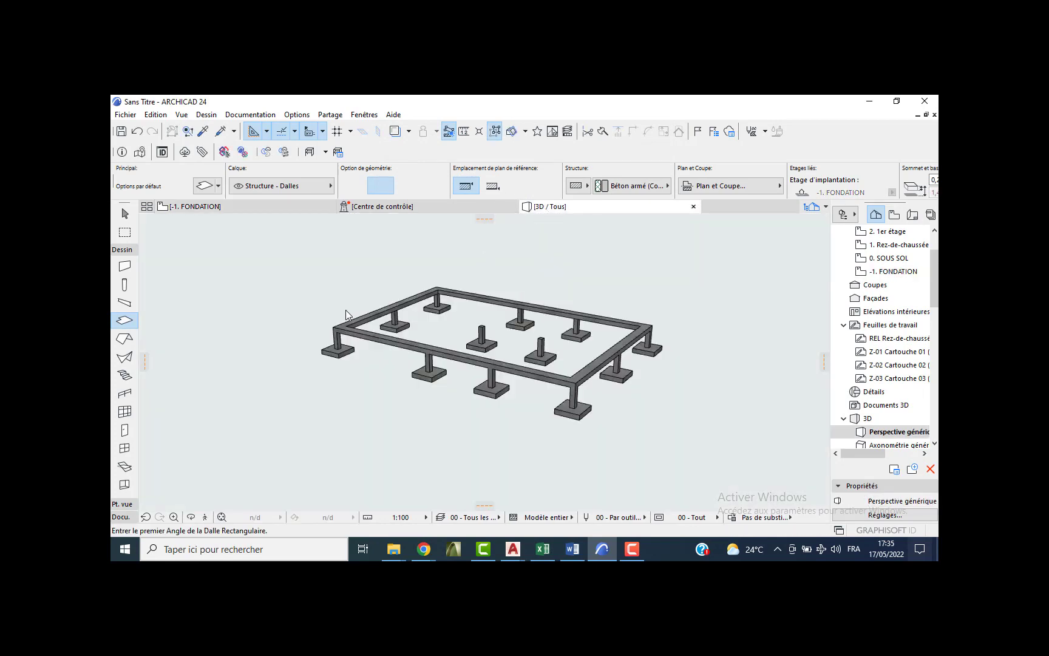
middle_click_drag(464, 358, 604, 328, "shift")
left_click(236, 211)
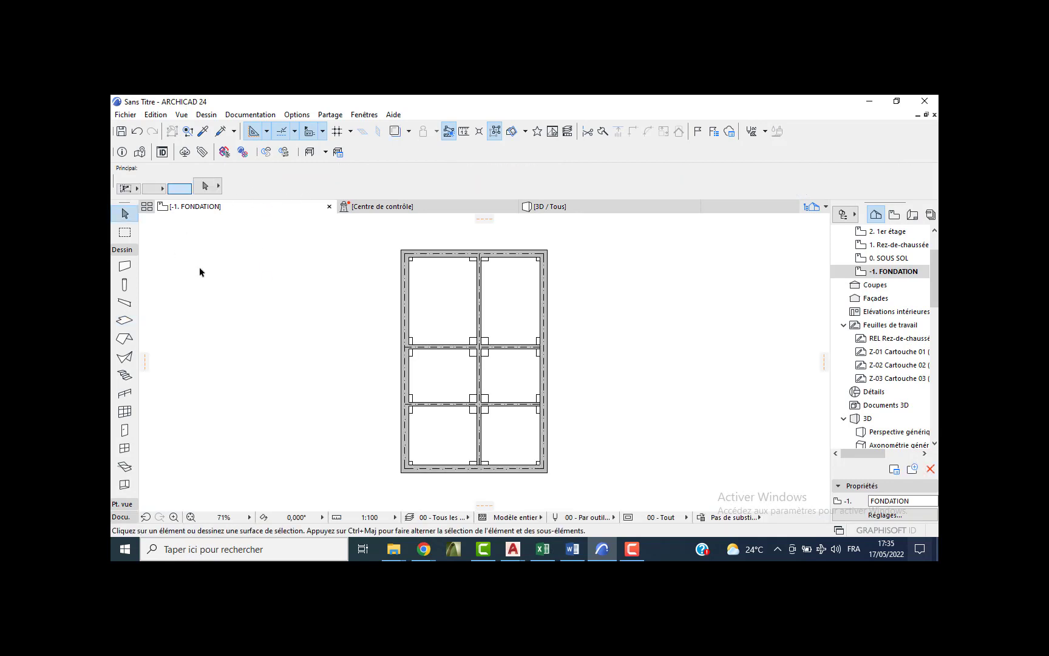
Create two new layers named 1 SEMELLES and 1 CHAINAGES.
key("ctrl+l")
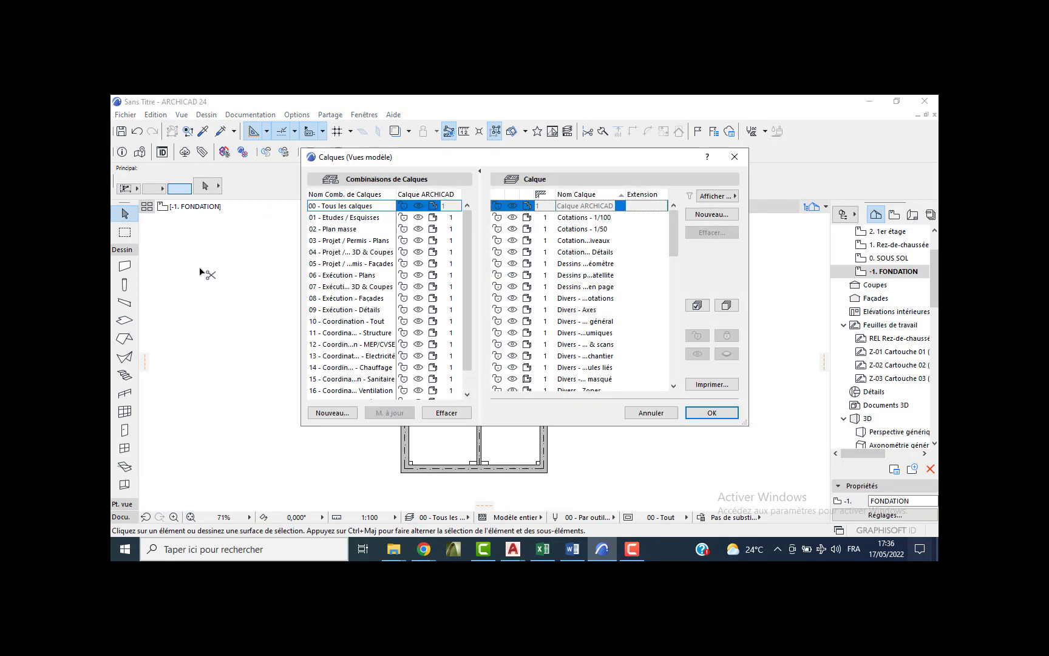
left_click(691, 216)
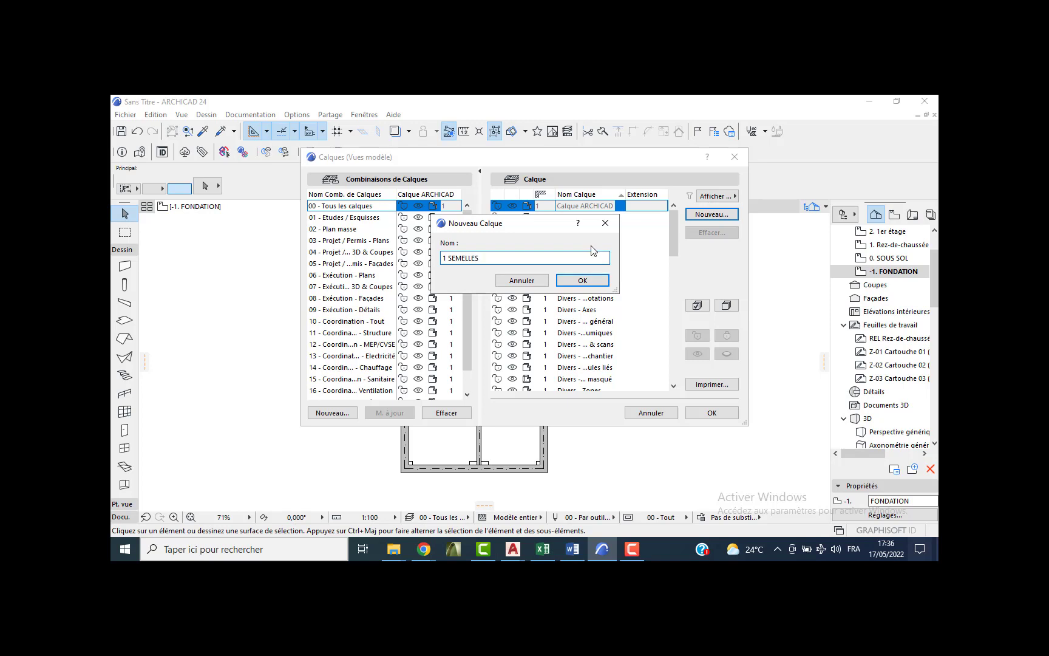
left_click(582, 281)
left_click(711, 215)
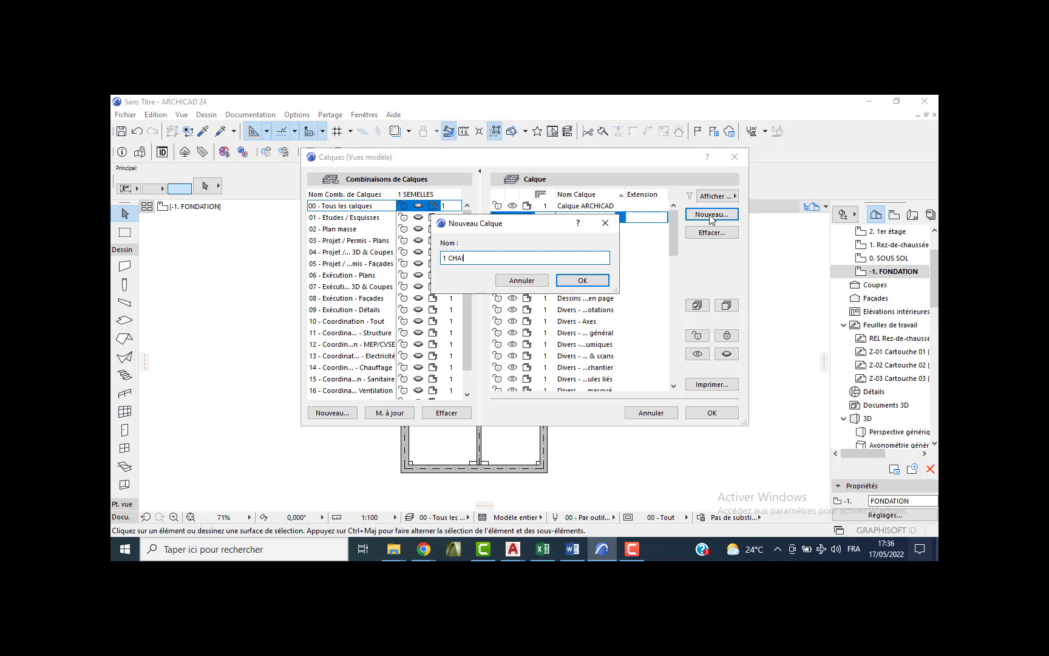
left_click(604, 281)
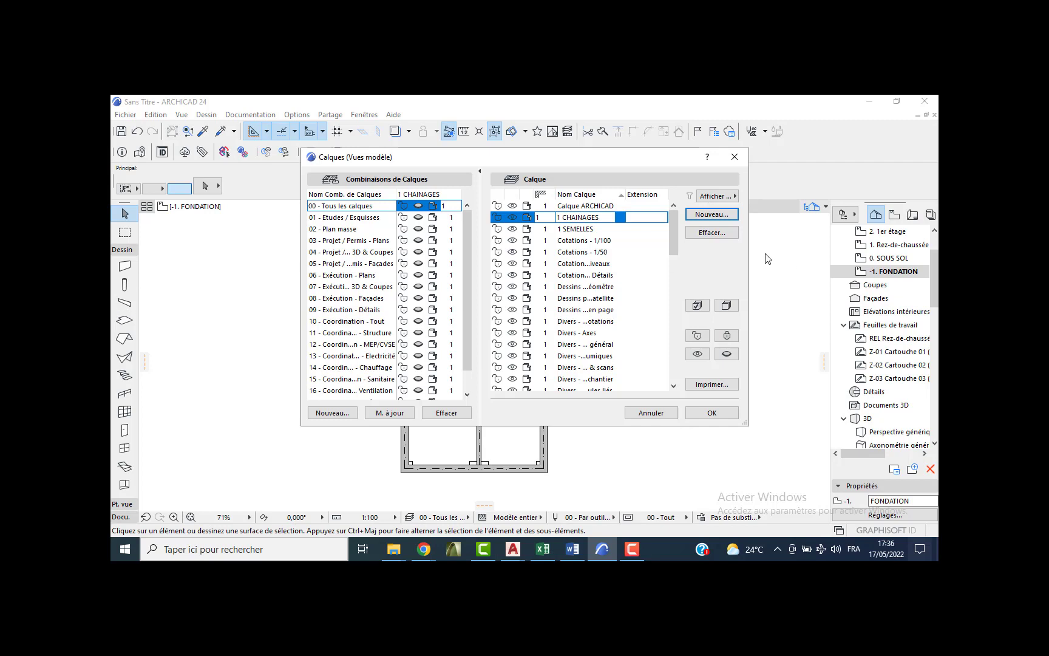
Create three more layers named 1 LONGRINES, 1 POTEAUX and 1 DALLAGE, and apply the layer settings.
left_click(712, 215)
type("1")
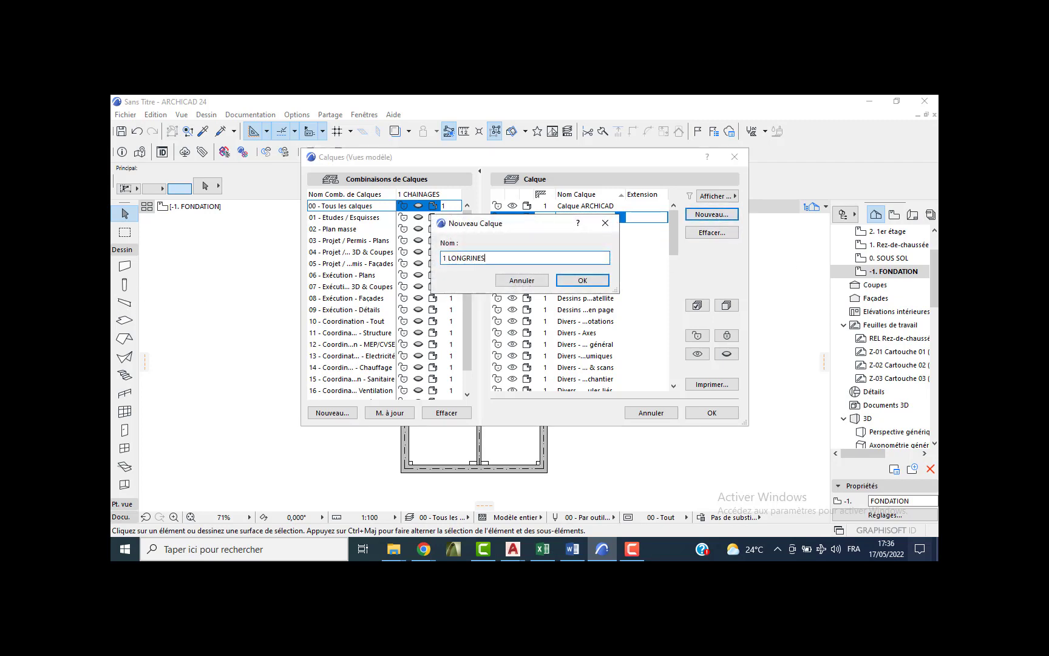
type(" LONGRINES")
left_click(581, 280)
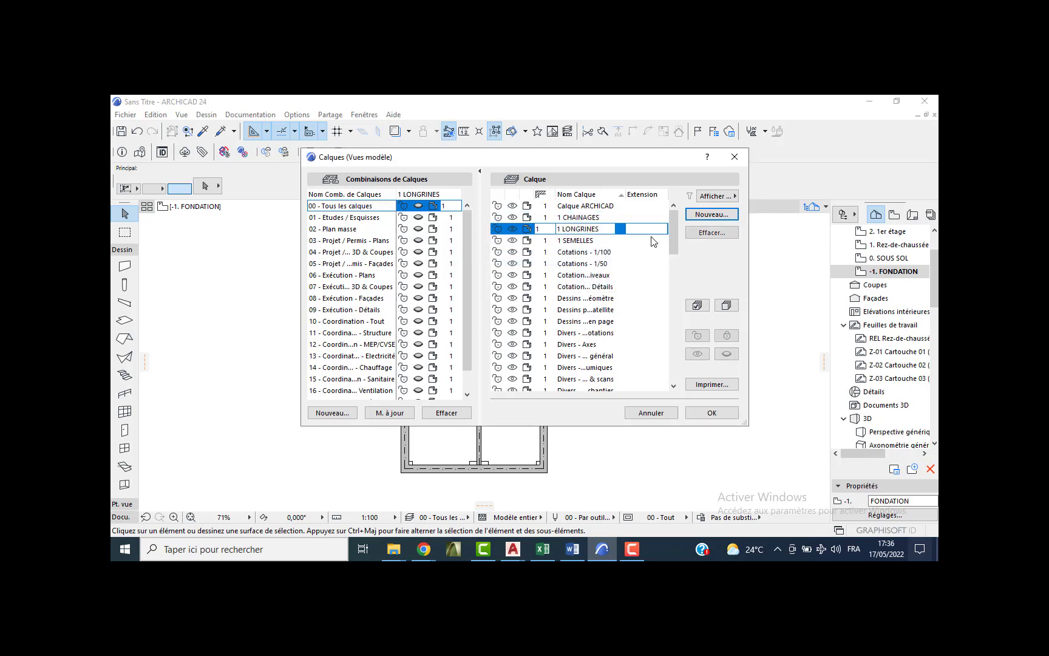
left_click(712, 214)
type("1")
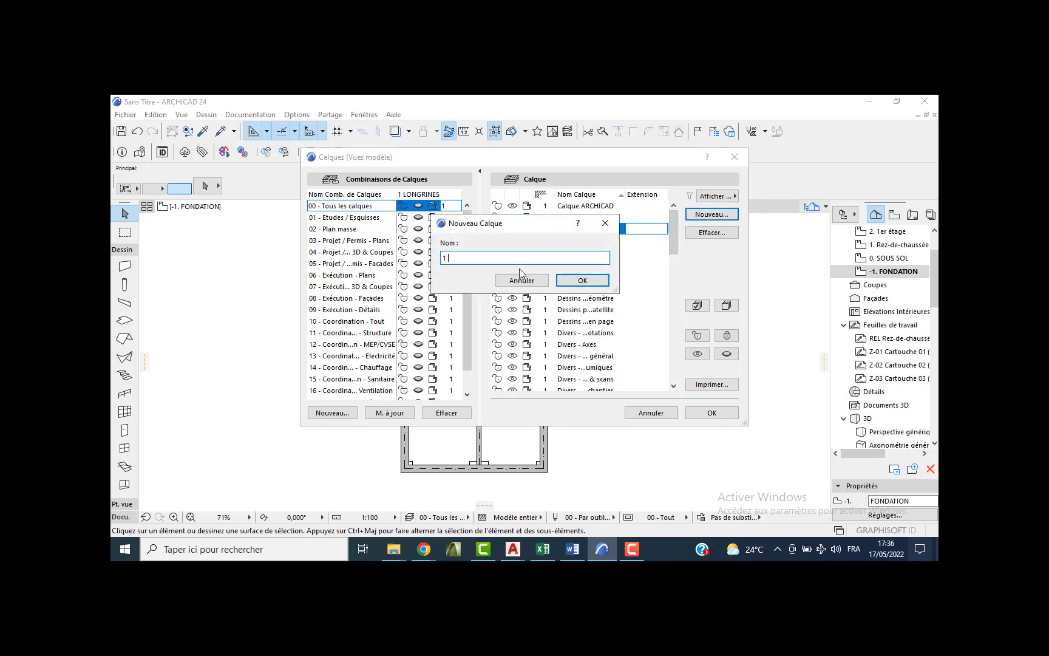
type(" POTEAUX")
left_click(582, 280)
left_click(704, 215)
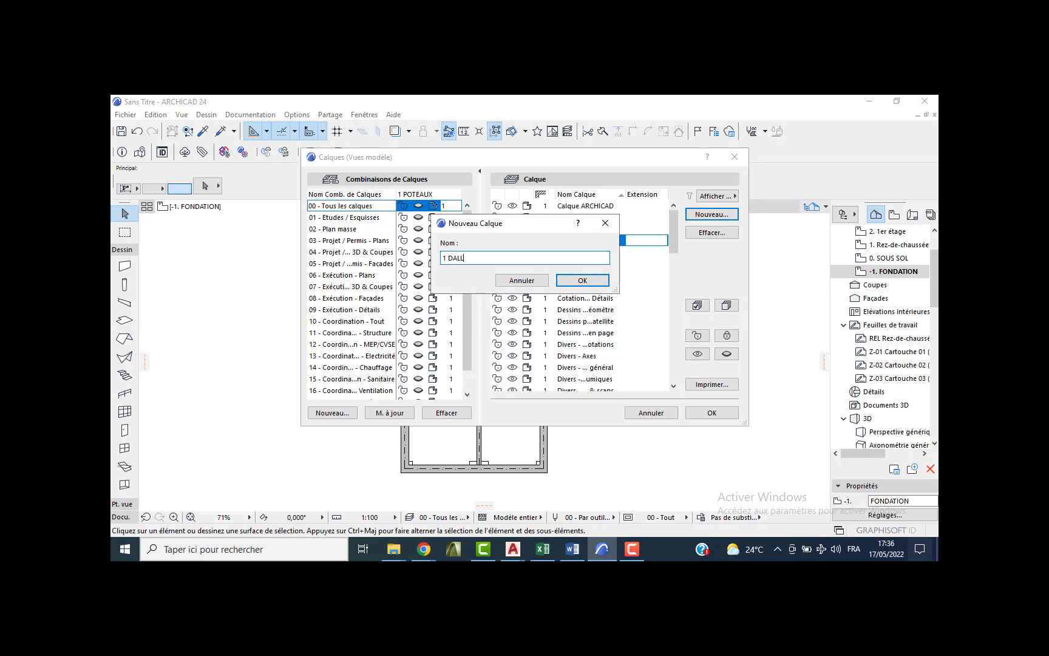
left_click(577, 283)
left_click(711, 413)
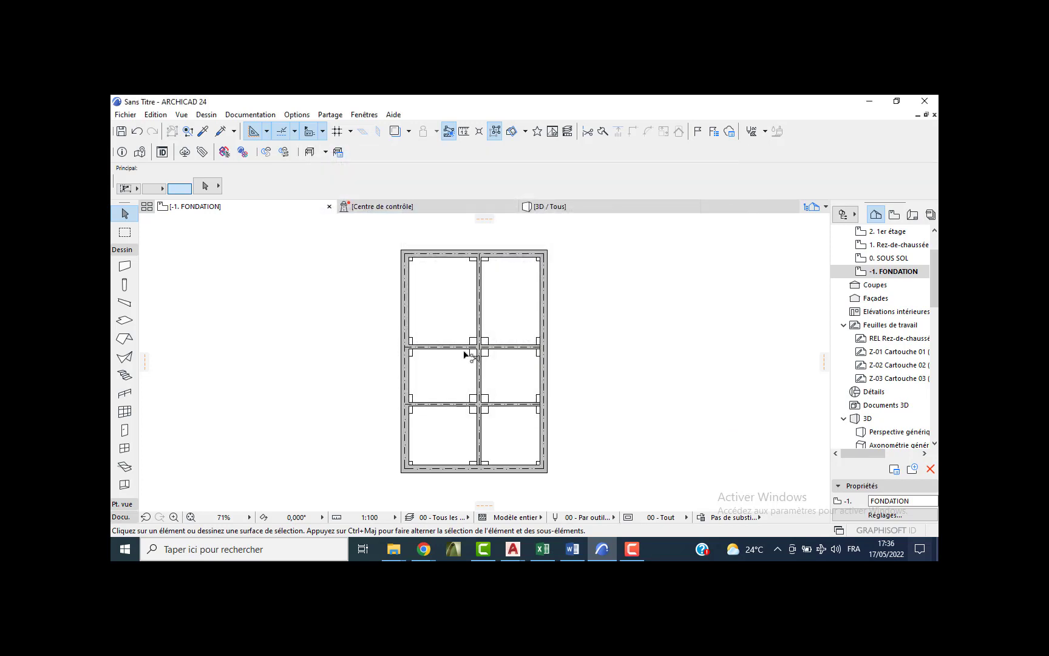
Assign the vertical and both horizontal interior beams to the 1 LONGRINES layer.
left_click(478, 303)
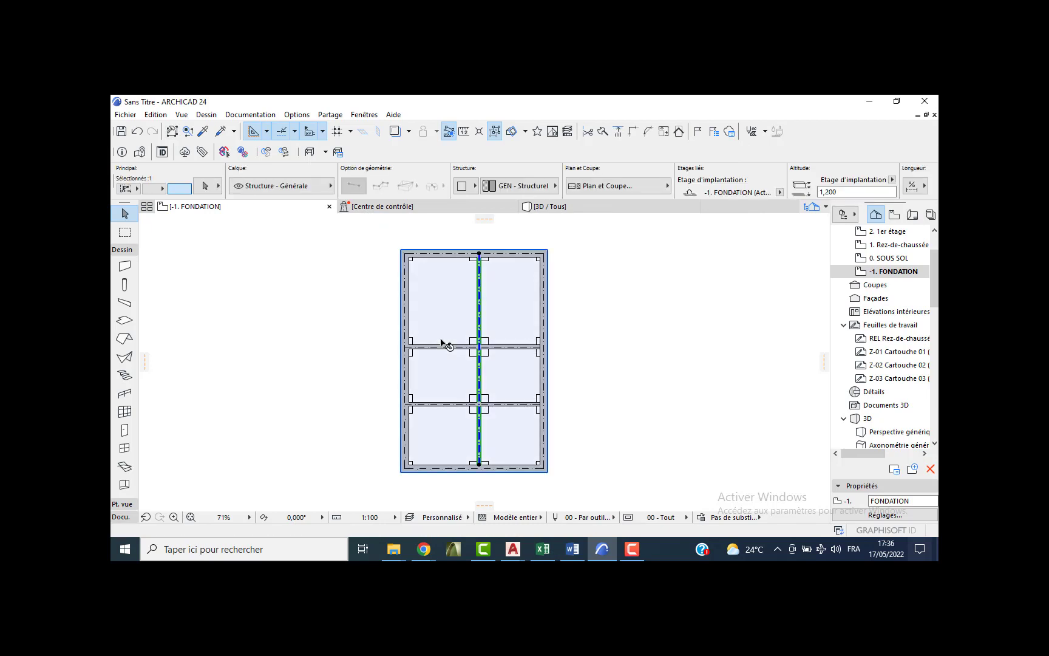
left_click(443, 347, "shift")
left_click(443, 403, "shift")
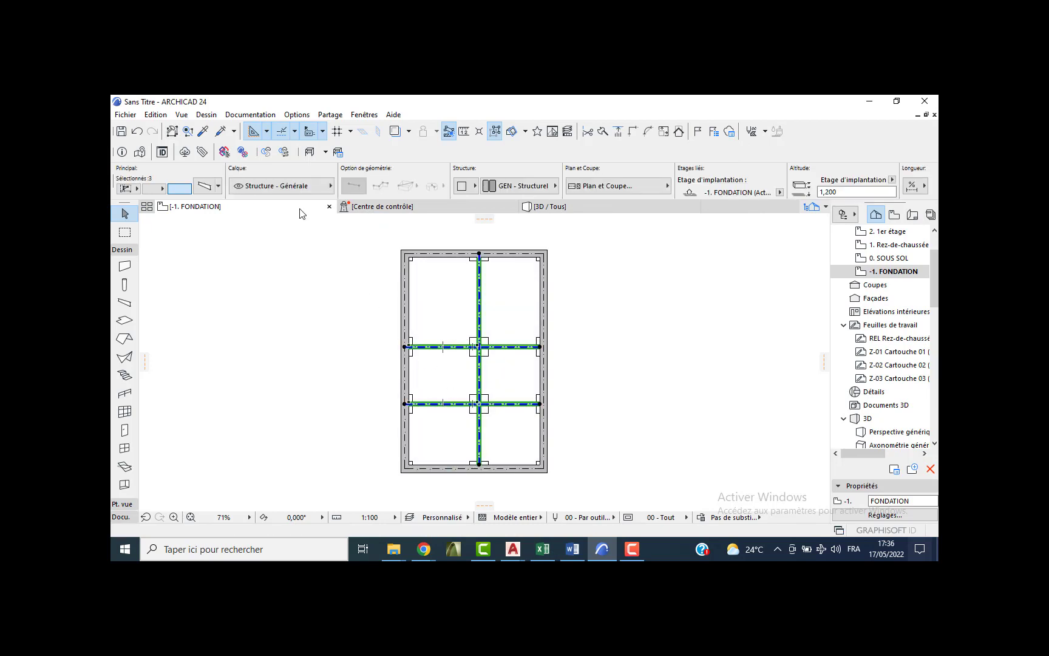
left_click(265, 191)
scroll(428, 182, "up", 2)
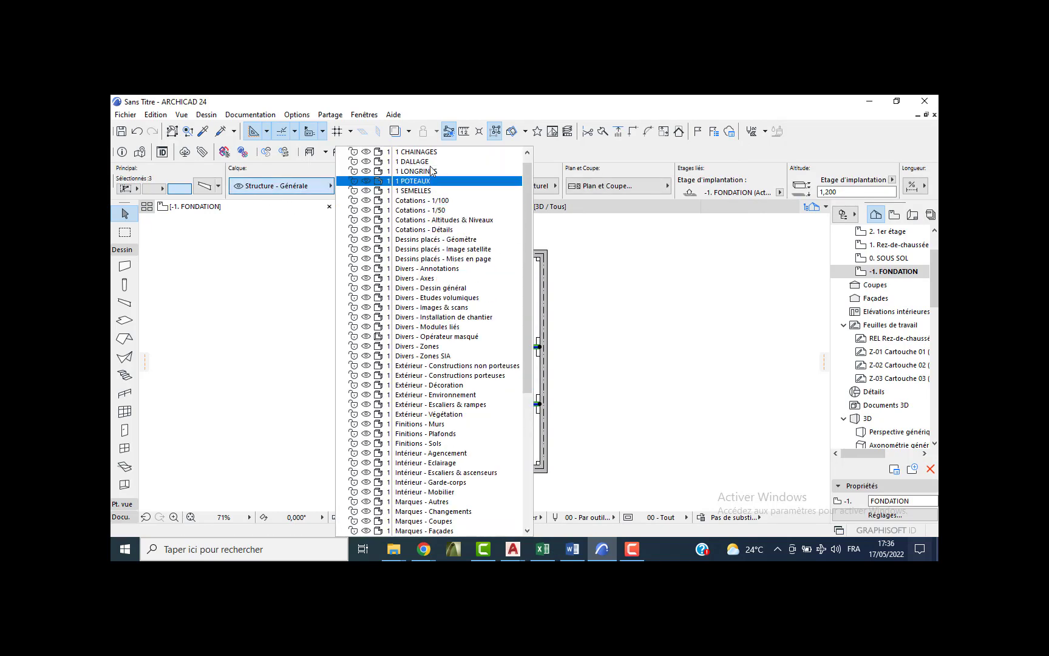
scroll(405, 157, "up", 1)
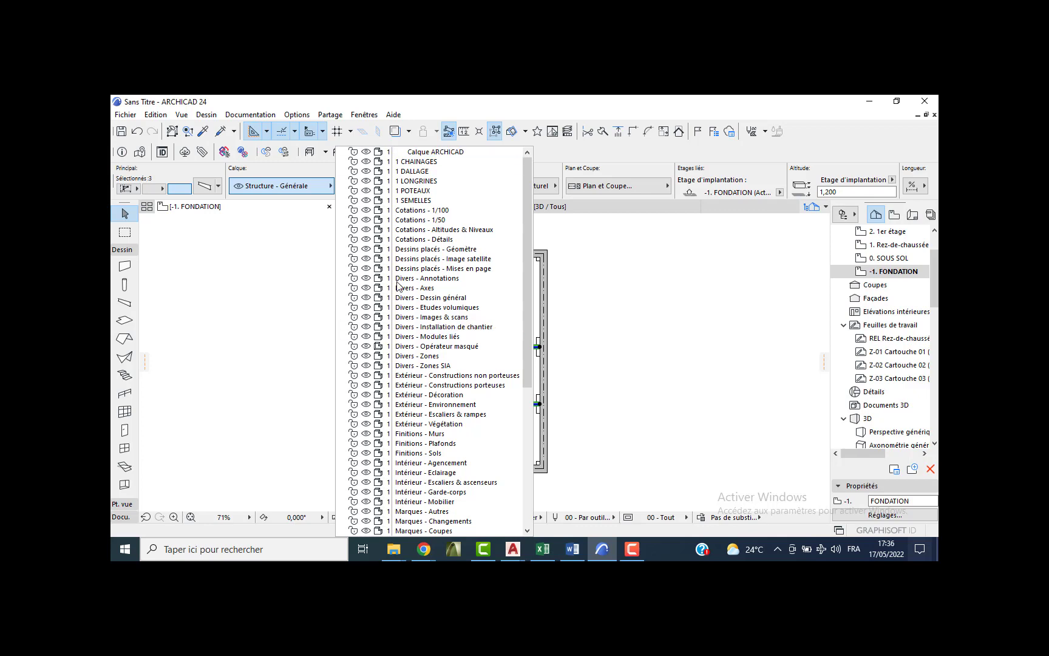
left_click(433, 180)
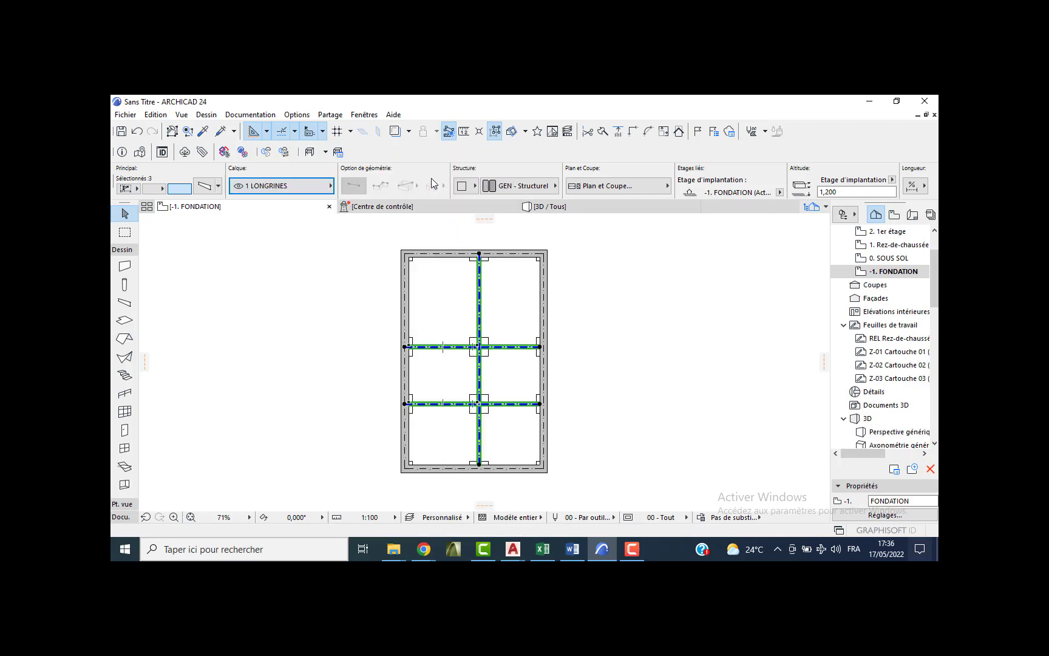
Hide the 1 LONGRINES layer in the layer settings.
key("ctrl+l")
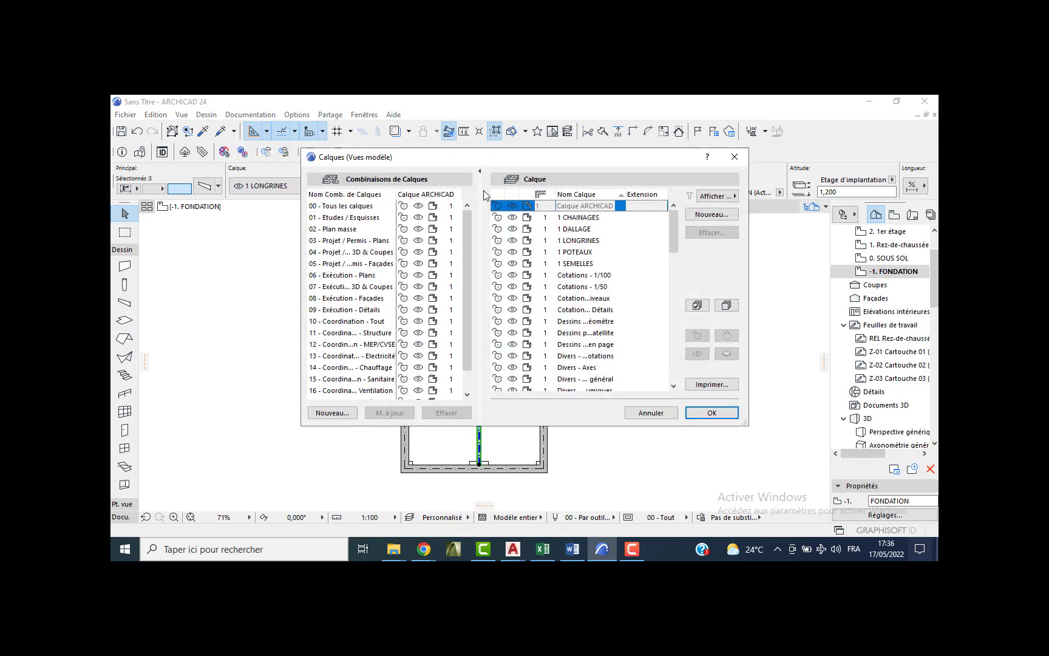
left_click(514, 240)
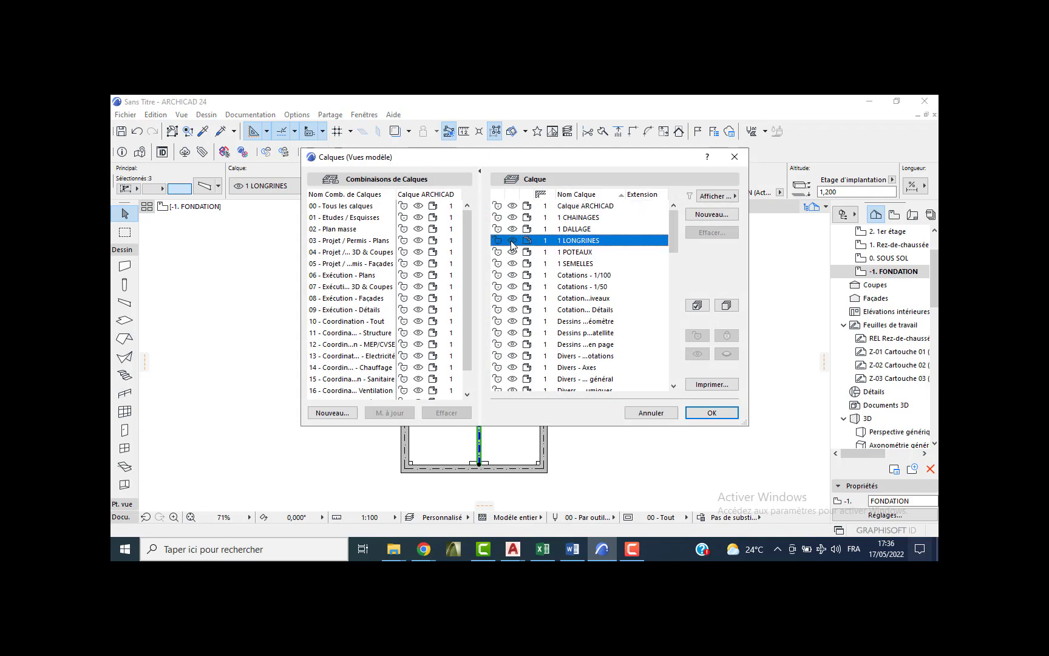
left_click(683, 413)
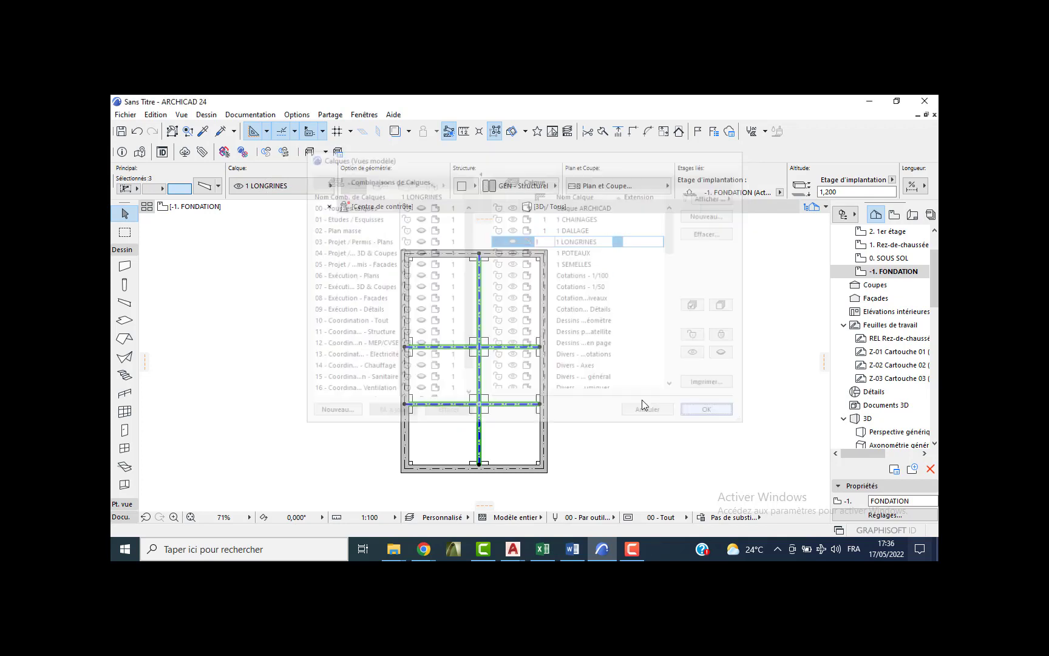
Assign the four perimeter beams to the 1 CHAINAGES layer and clear the selection.
left_click(543, 307)
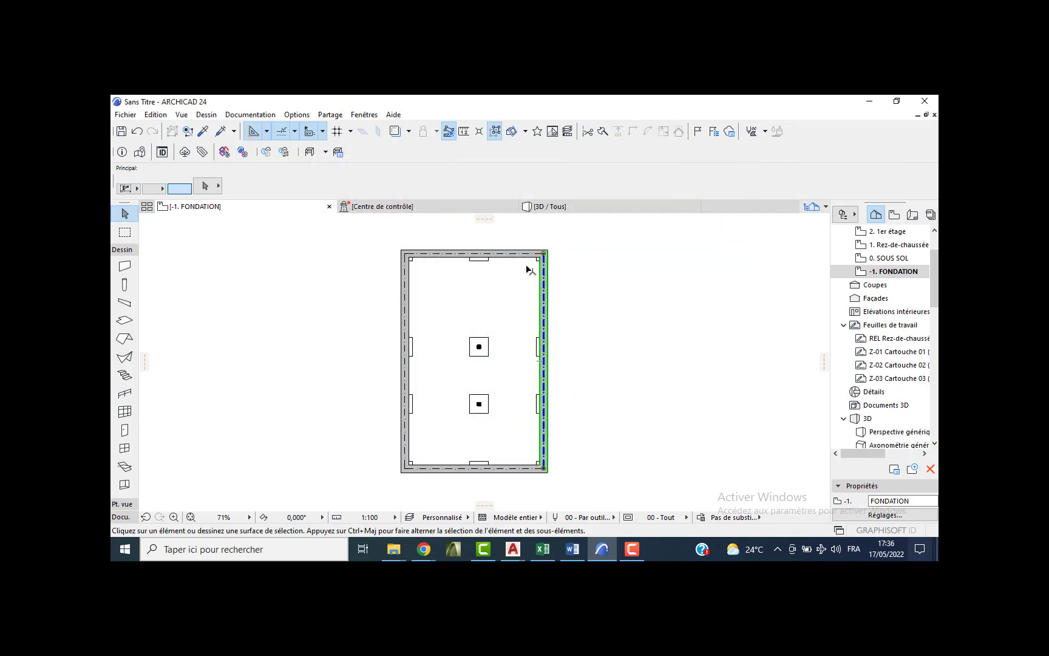
left_click(527, 253, "shift")
left_click(405, 290, "shift")
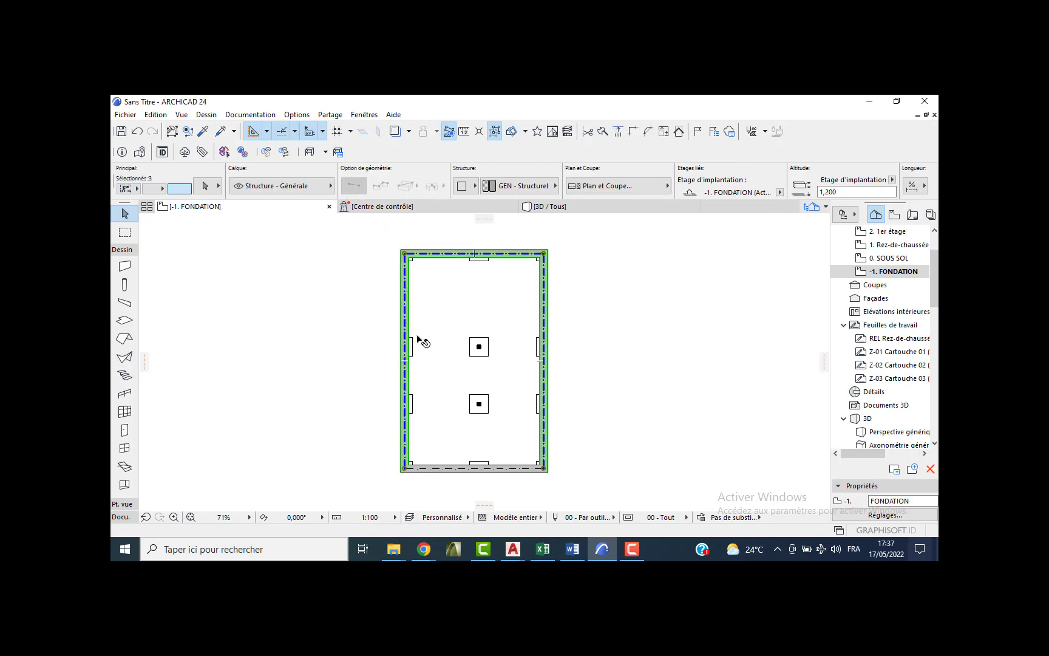
left_click(439, 468, "shift")
left_click(259, 189)
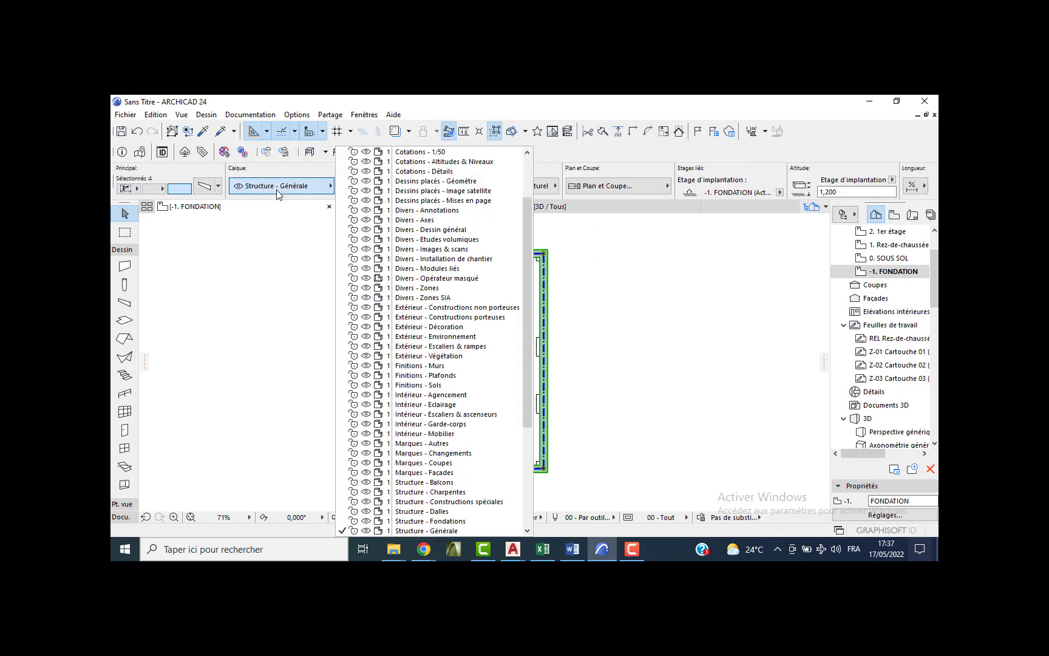
scroll(462, 201, "up", 3)
left_click(453, 170)
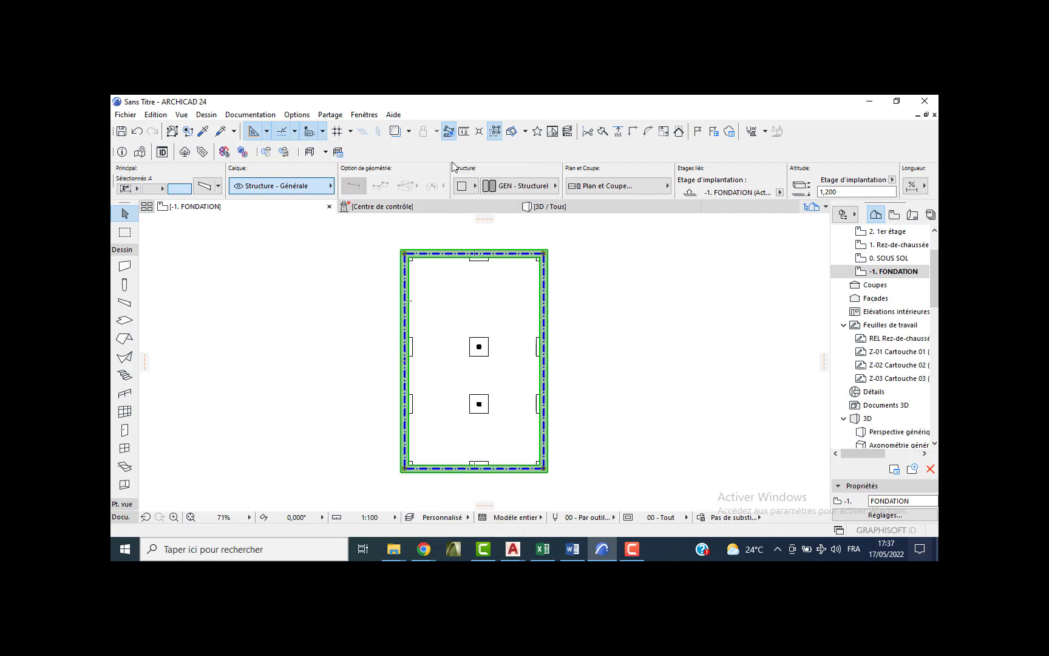
left_click(509, 347)
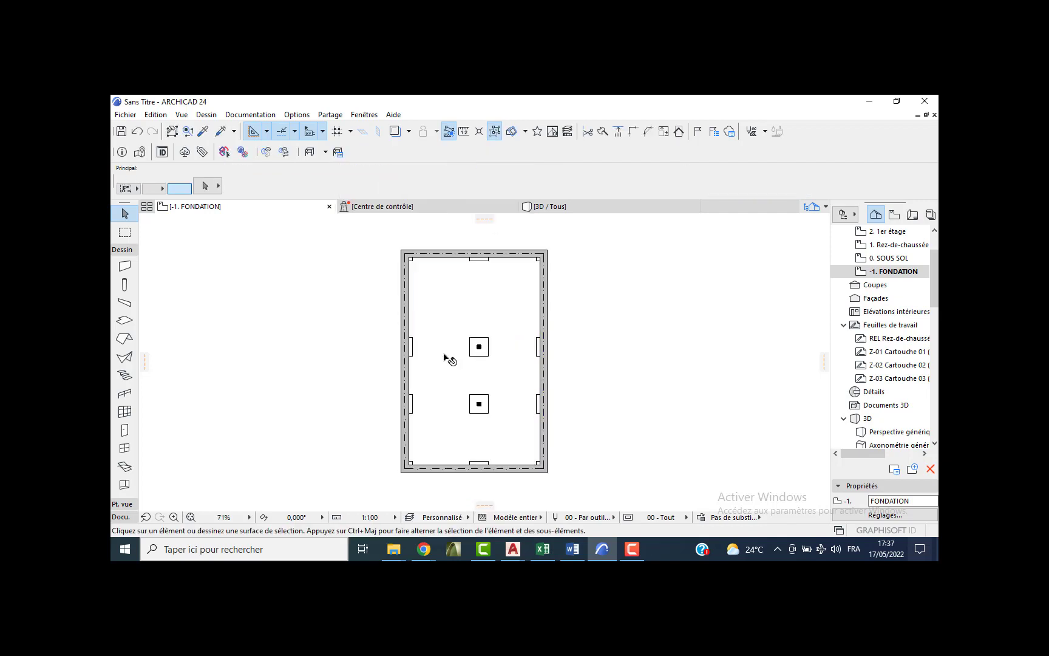
Assign all the footing slabs, excluding the large floor slab, to the 1 SEMELLES layer.
left_click(124, 320)
key("ctrl+a")
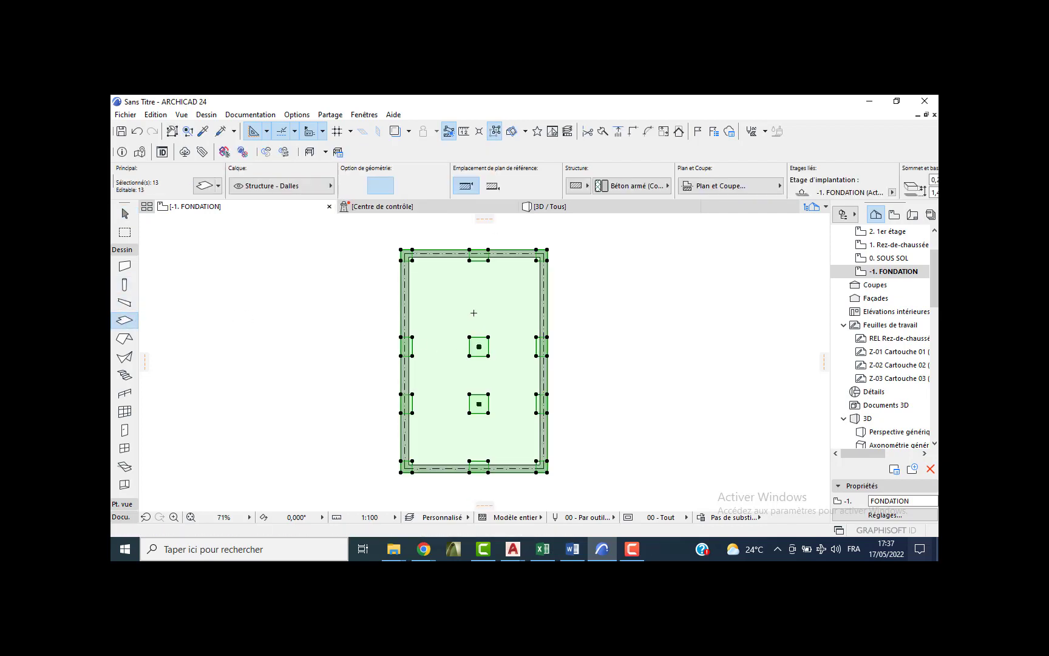
left_click(476, 300, "shift")
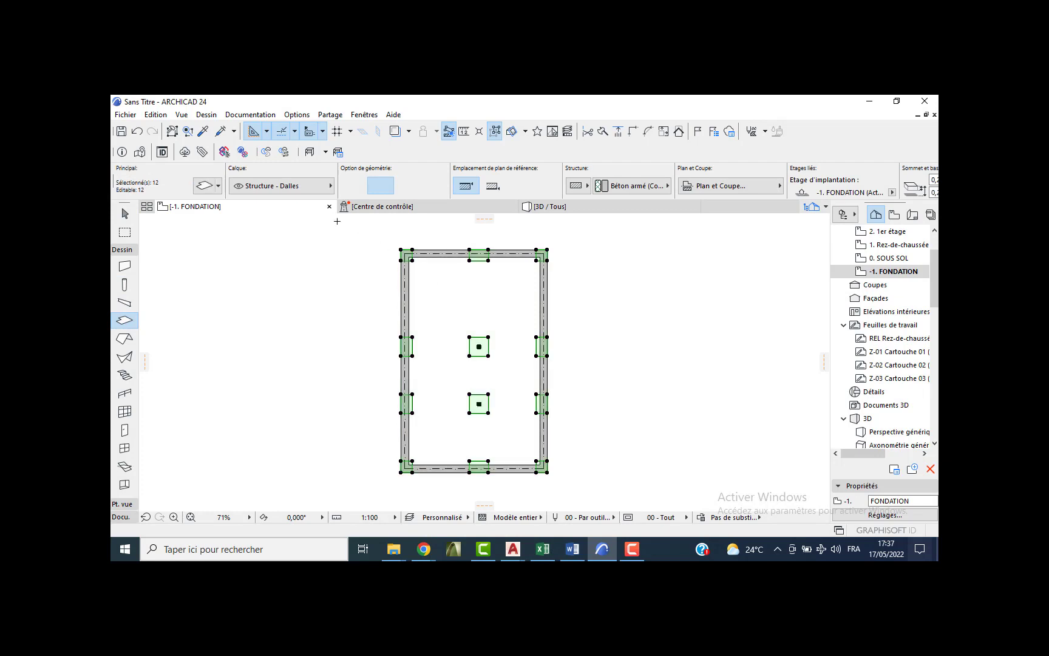
left_click(281, 187)
scroll(434, 210, "up", 2)
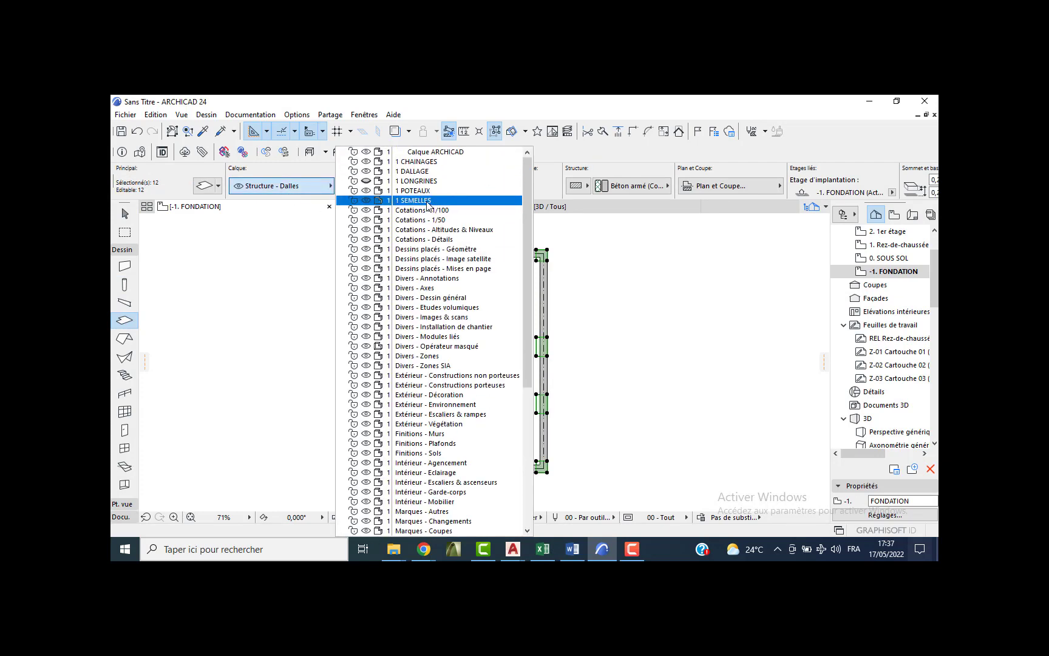
left_click(427, 201)
Assign the large floor slab to the 1 DALLAGE layer and clear the selection.
left_click(470, 308)
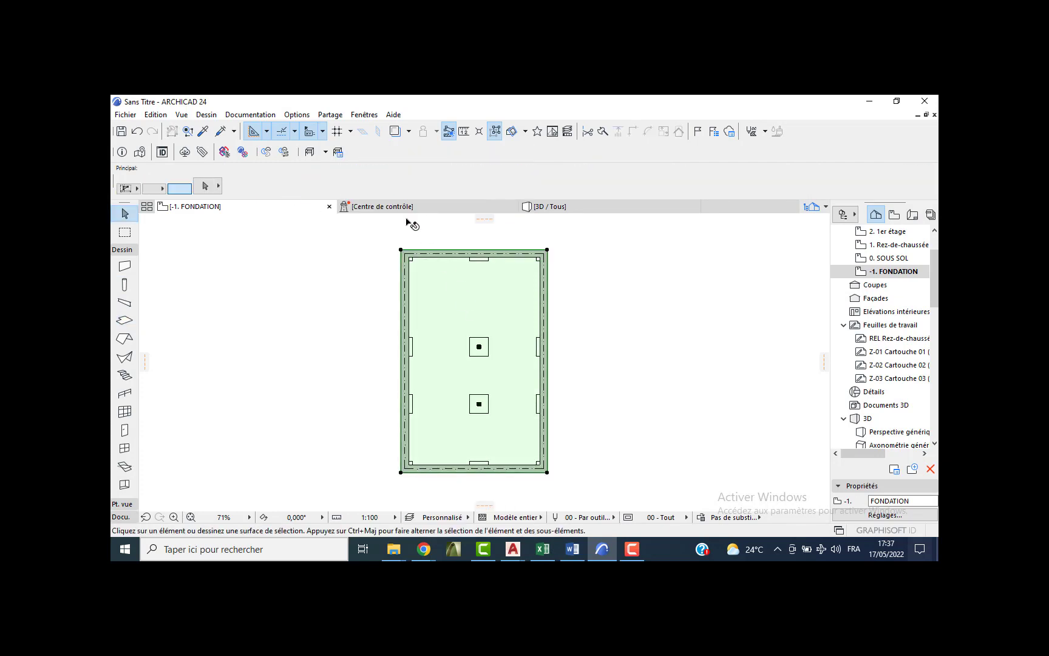
left_click(300, 191)
scroll(425, 216, "up", 4)
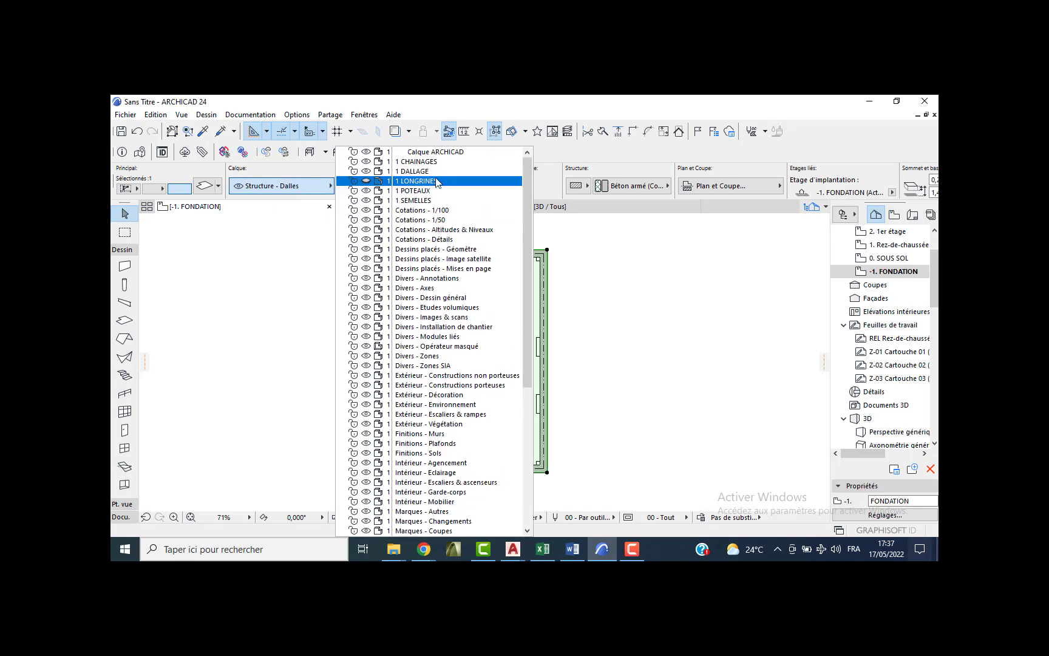
left_click(437, 172)
left_click(207, 270)
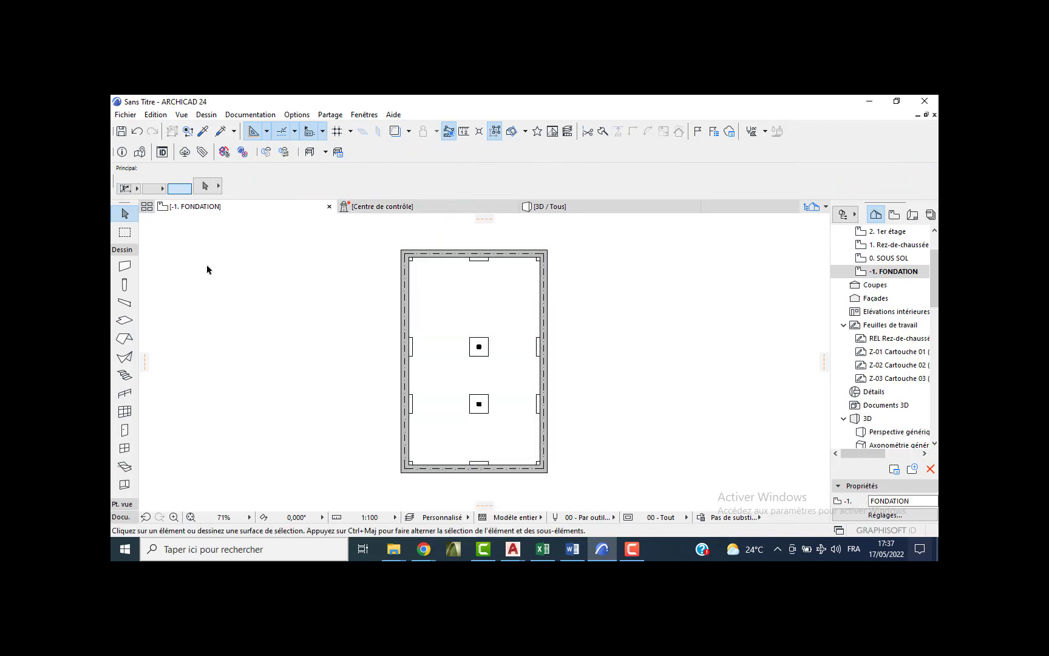
Assign all the columns of the foundation storey to the 1 POTEAUX layer and clear the selection.
left_click(124, 284)
key("ctrl+a")
left_click(313, 186)
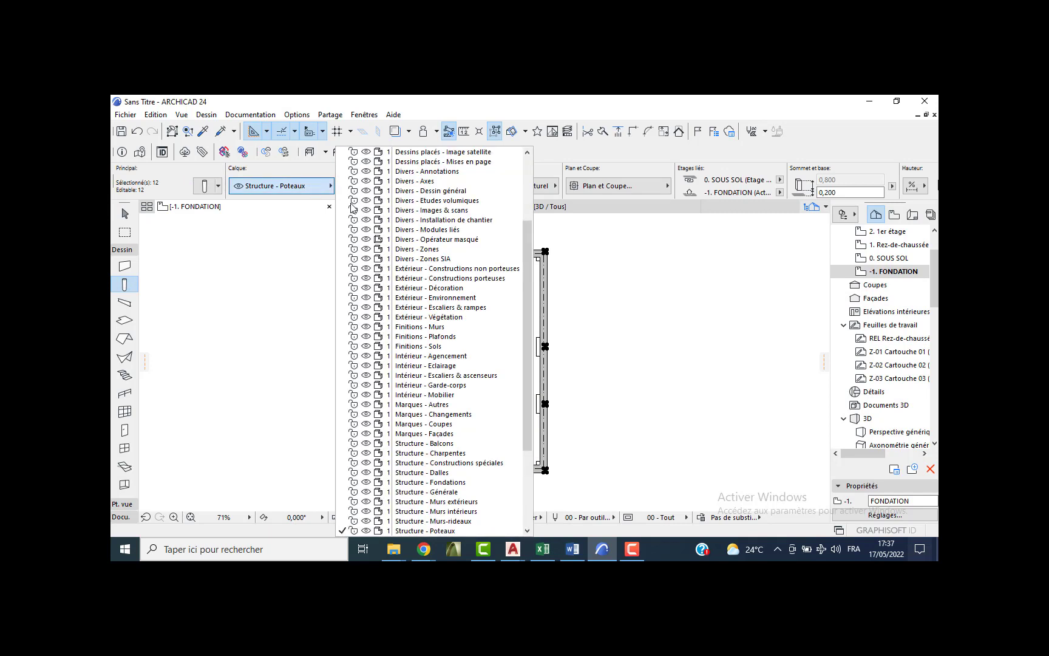
scroll(427, 189, "up", 5)
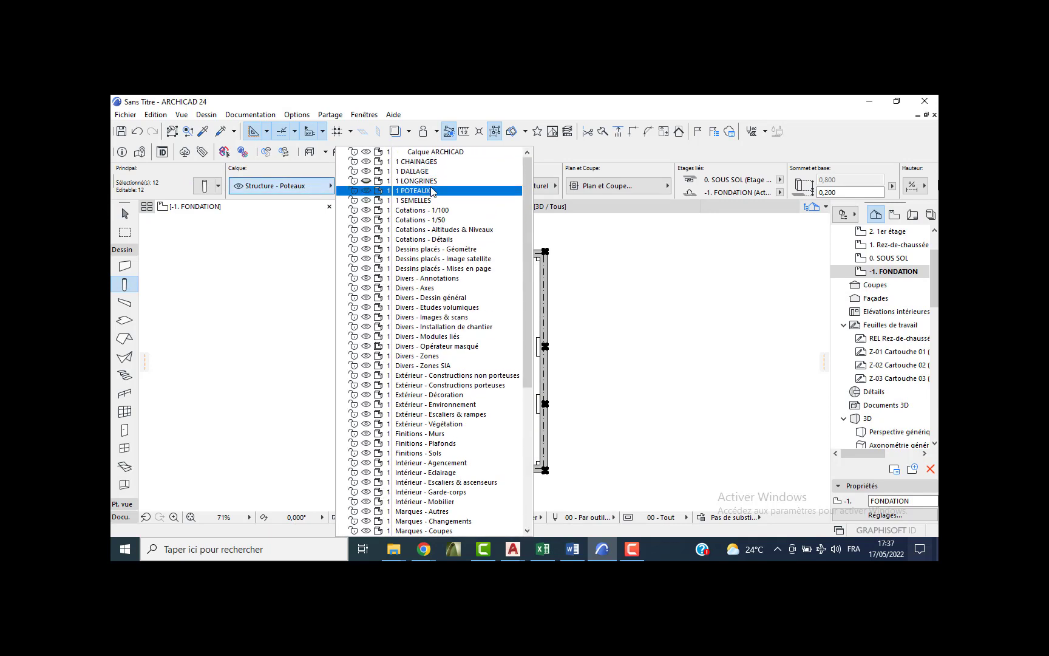
left_click(429, 191)
key("Escape")
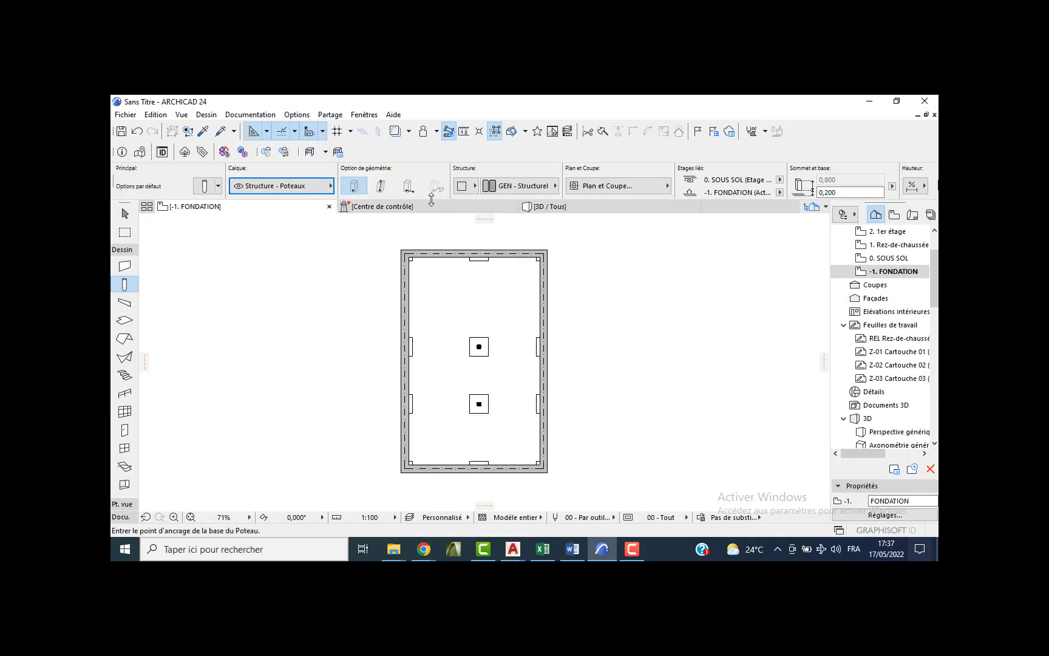
Show the 1 LONGRINES layer in the model view layer settings.
key("ctrl+l")
scroll(517, 256, "up", 10)
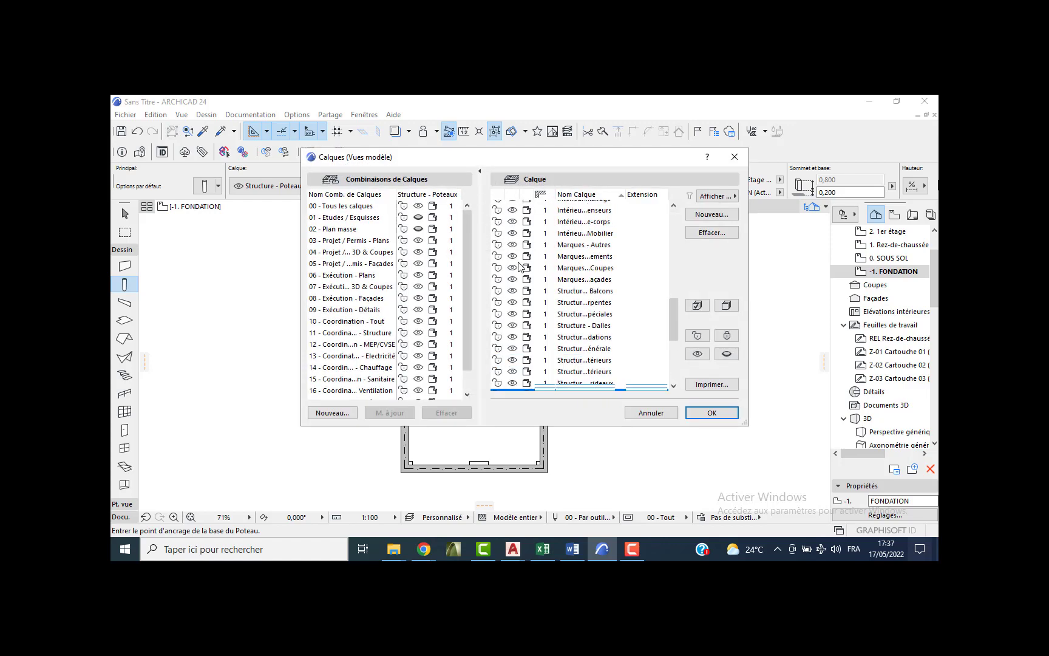
scroll(517, 255, "up", 2)
left_click(518, 240)
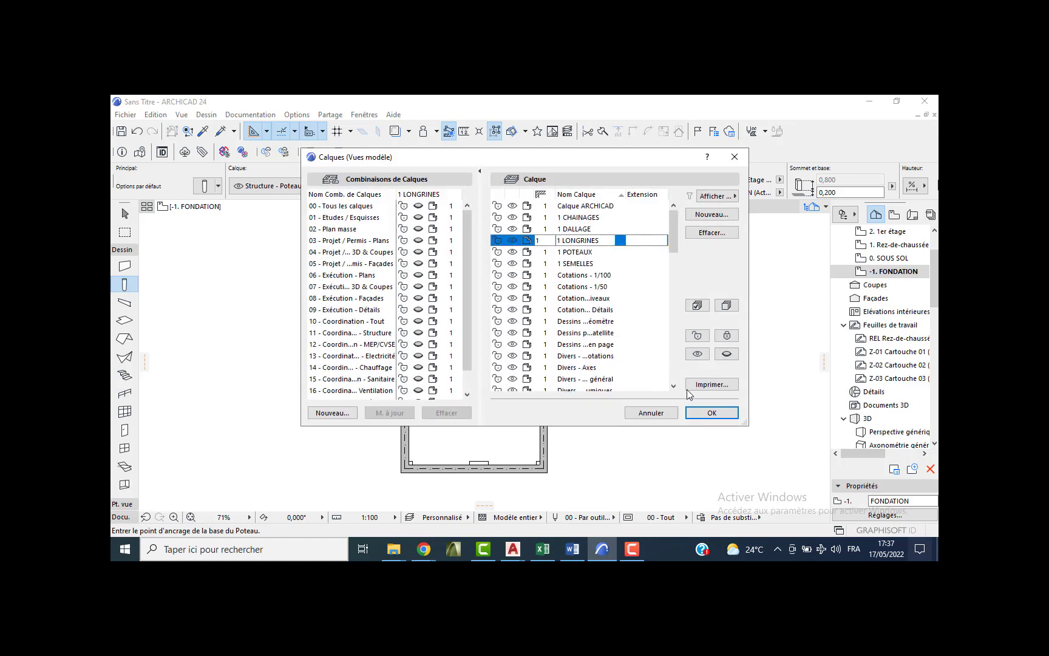
left_click(710, 414)
Check the model in the 3D view twice, returning to the FONDATION plan each time.
key("F3")
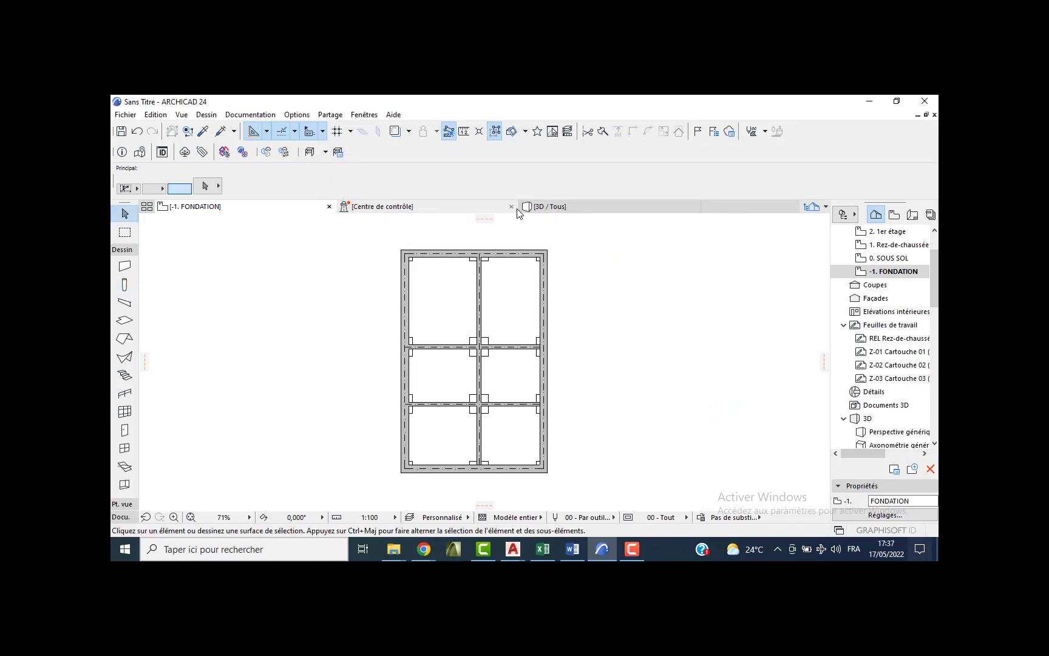
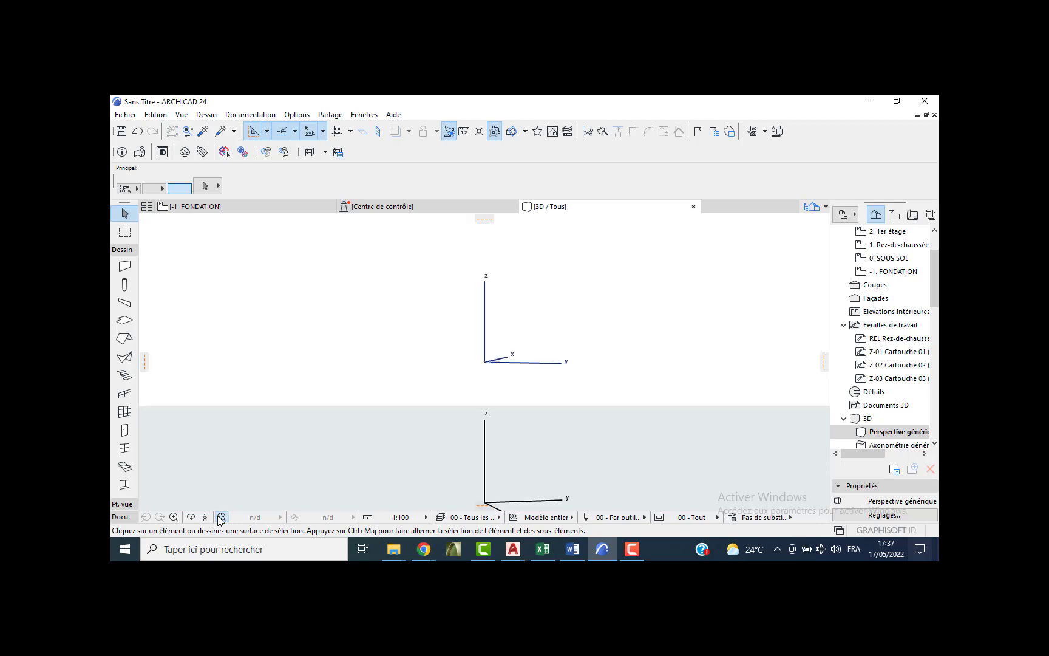
left_click(230, 208)
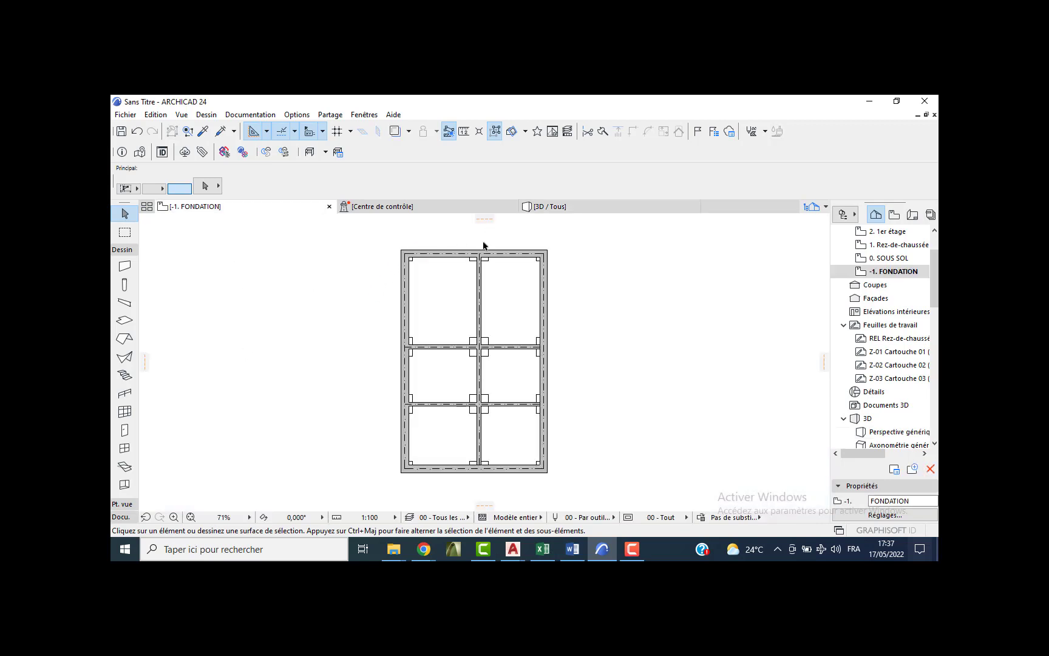
key("F3")
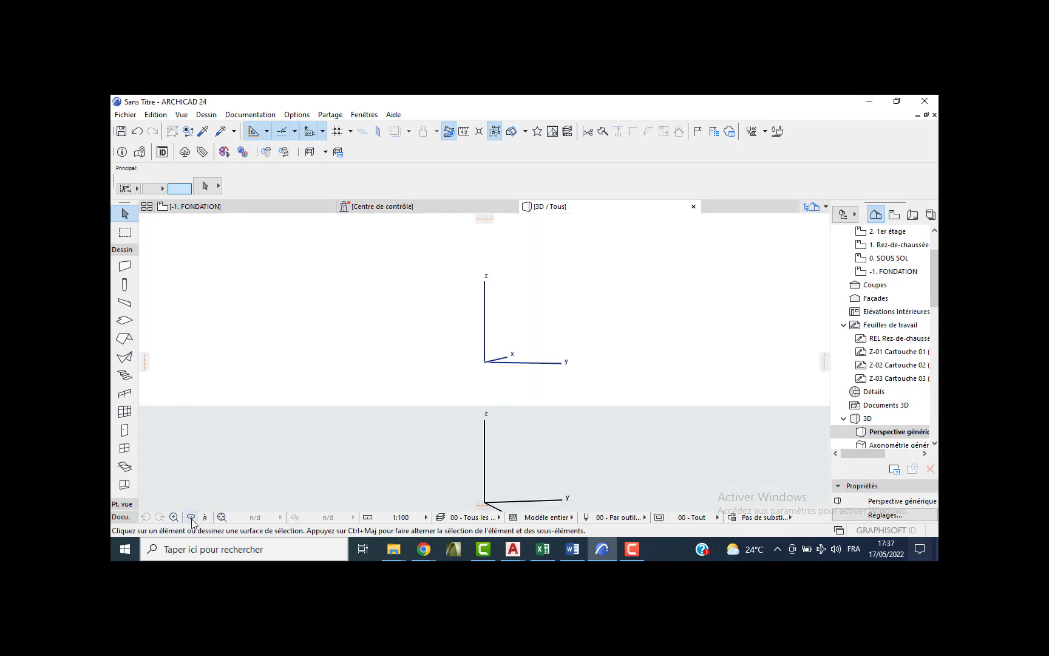
left_click(231, 208)
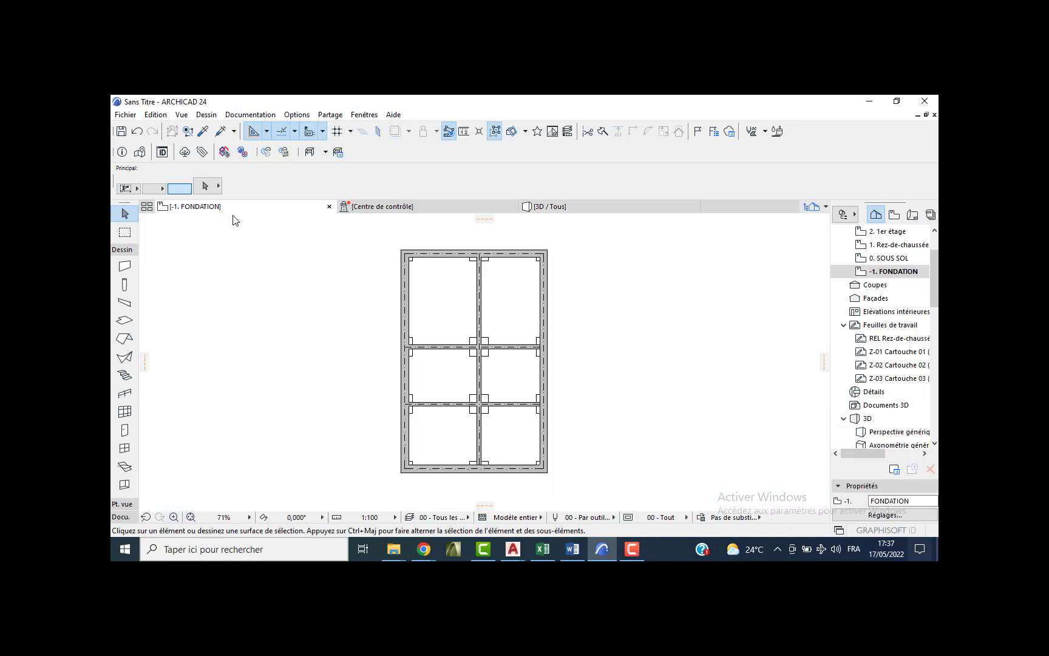
Show the layers 1 CHAINAGES, 1 DALLAGE, 1 LONGRINES, 1 POTEAUX and 1 SEMELLES in the layer settings.
key("ctrl+l")
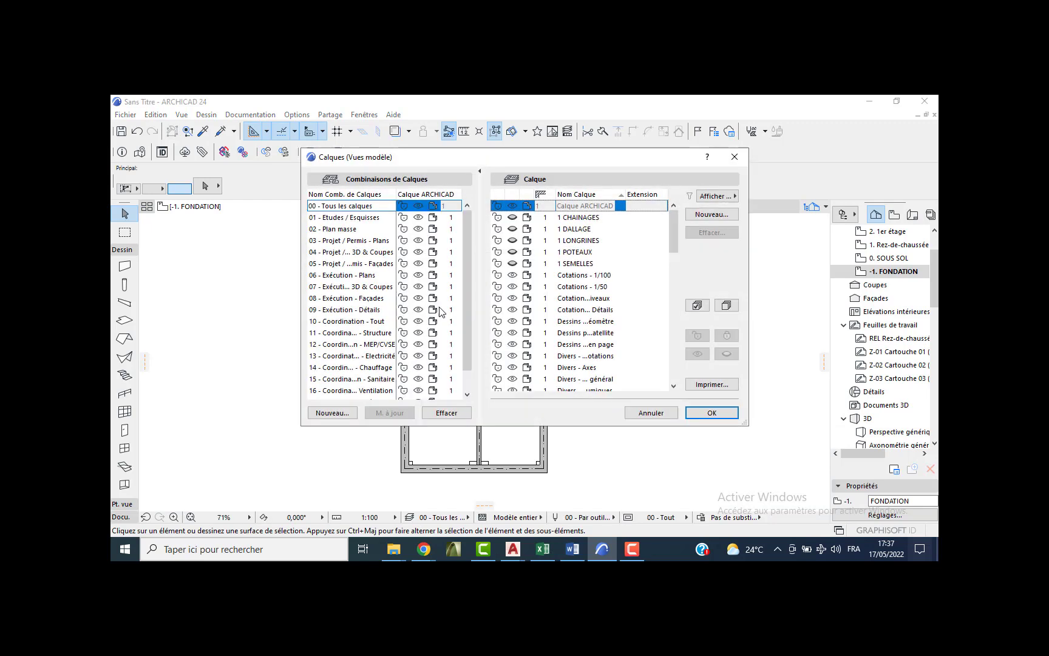
left_click(511, 220)
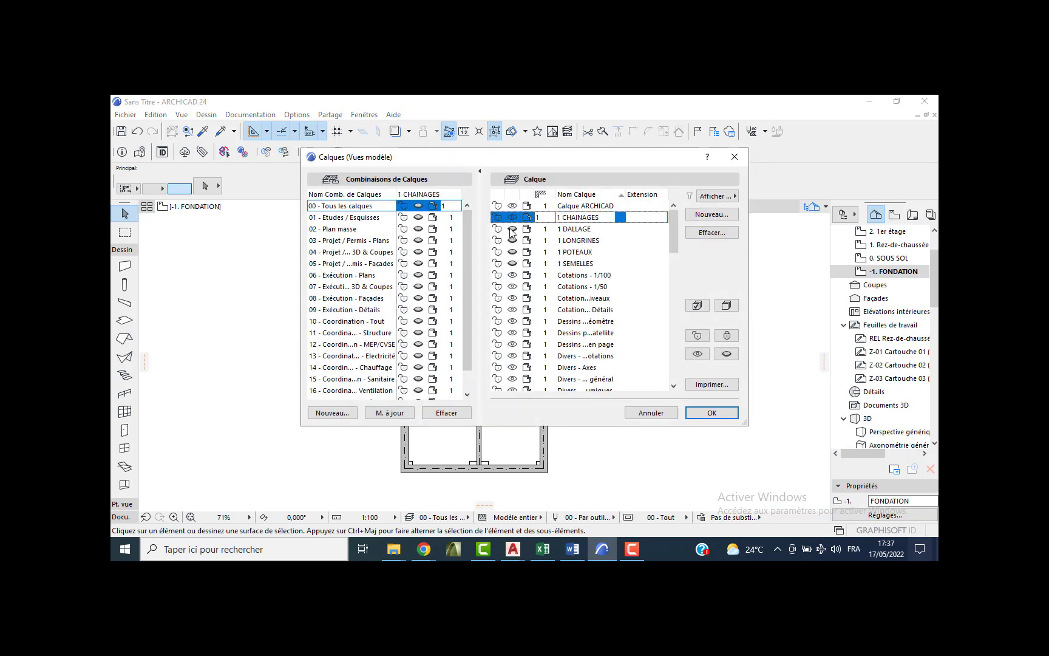
left_click(513, 232)
left_click(513, 245)
left_click(513, 251)
left_click(513, 263)
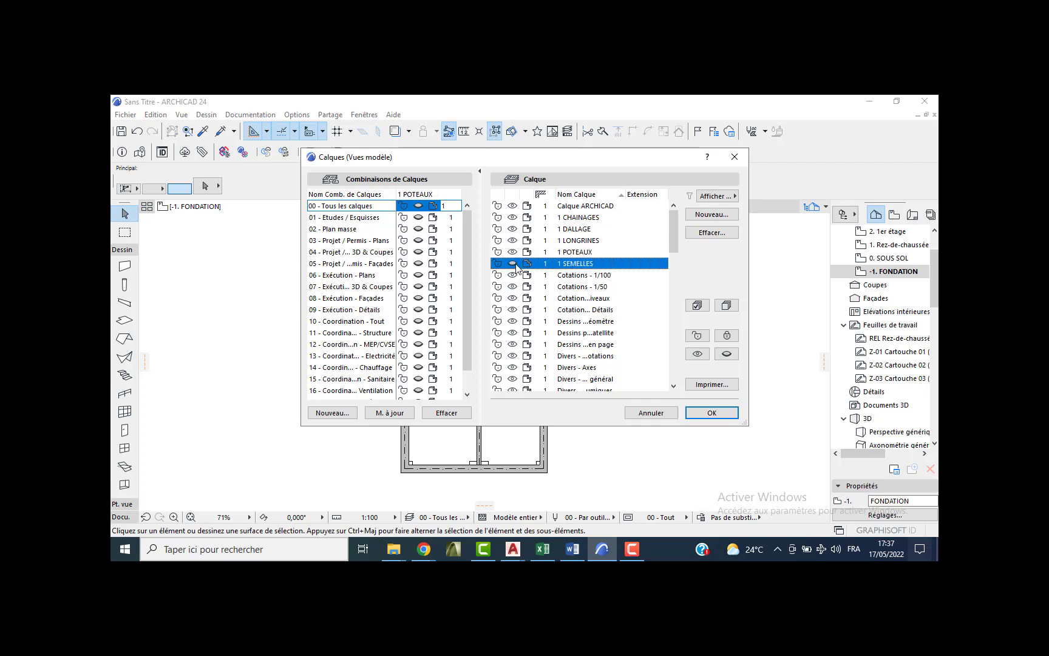
left_click(550, 286)
left_click(711, 413)
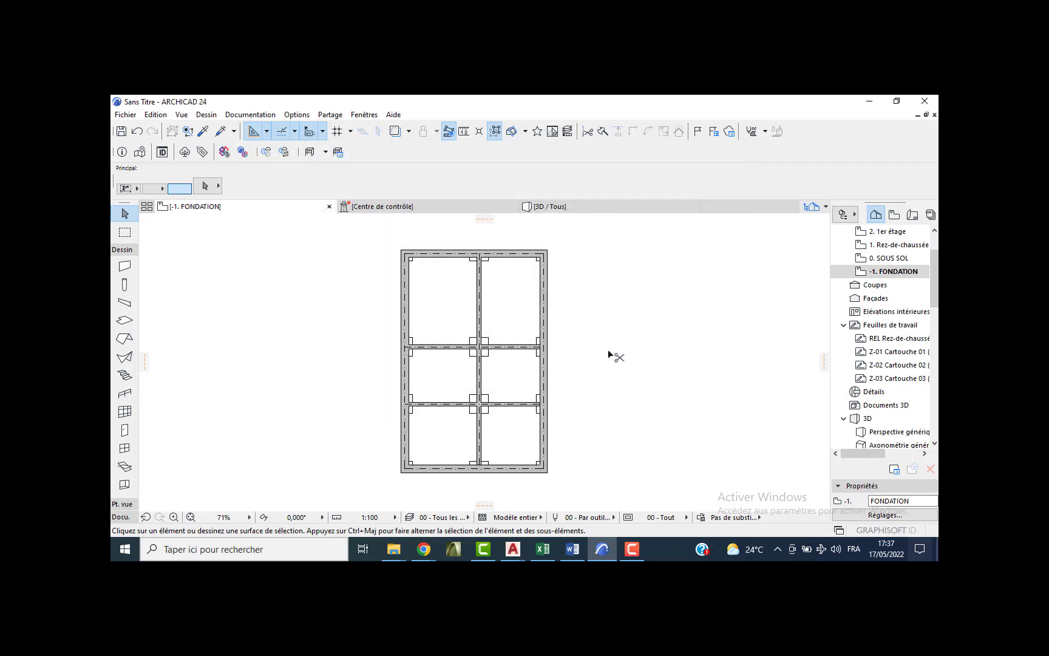
Inspect the whole foundation structure in the 3D view.
key("F3")
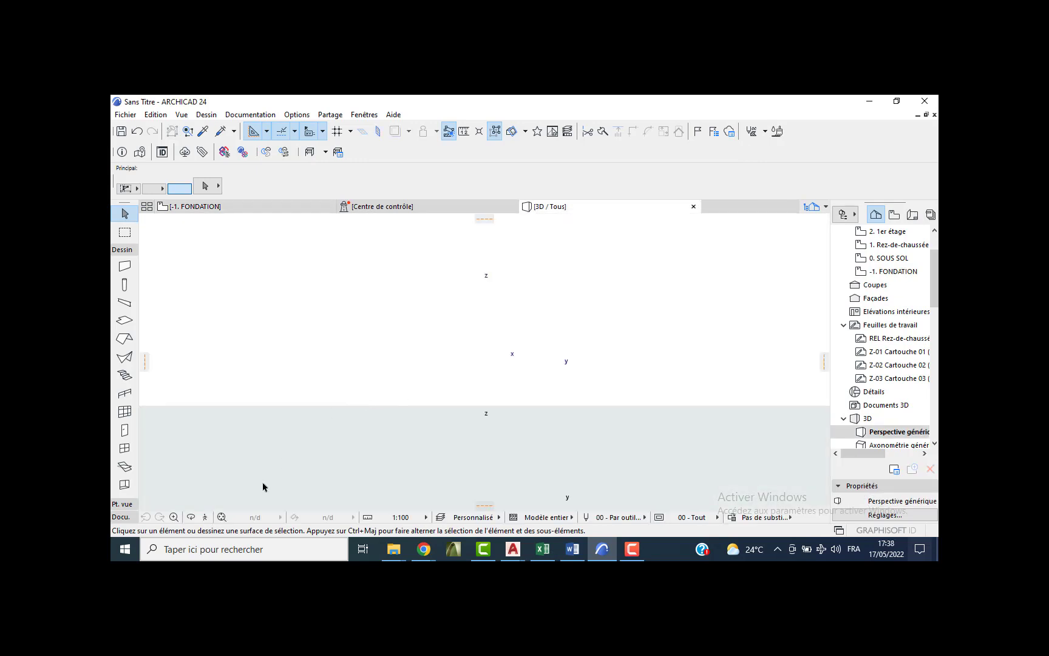
left_click(221, 517)
middle_click_drag(285, 424, 237, 230, "shift")
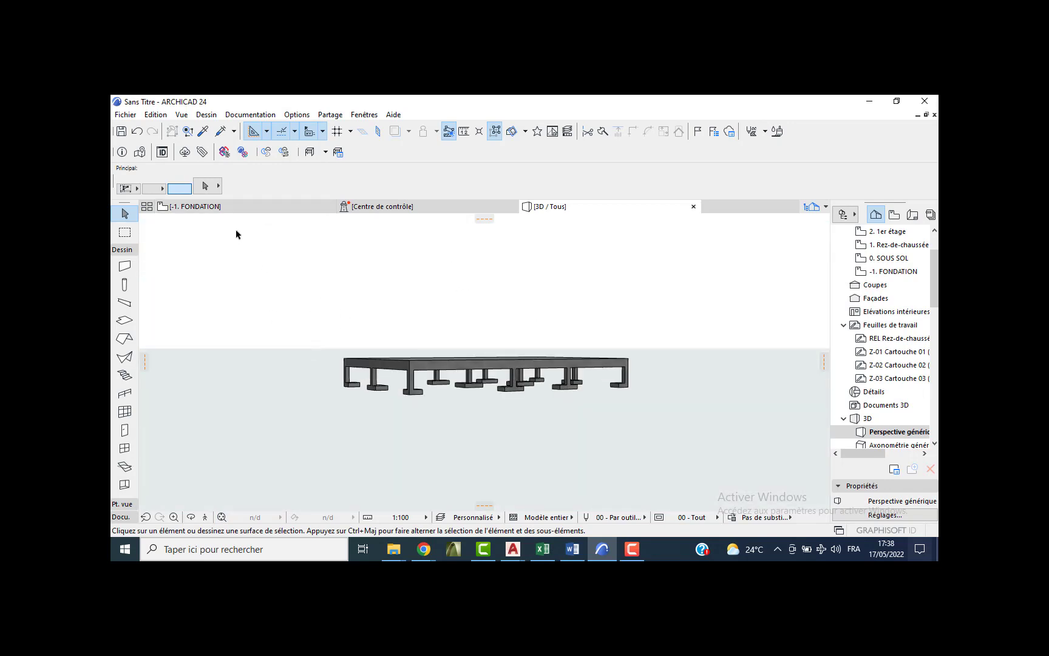
Copy all columns from the FONDATION plan and paste them at the same location on the SOUS SOL storey.
left_click(245, 210)
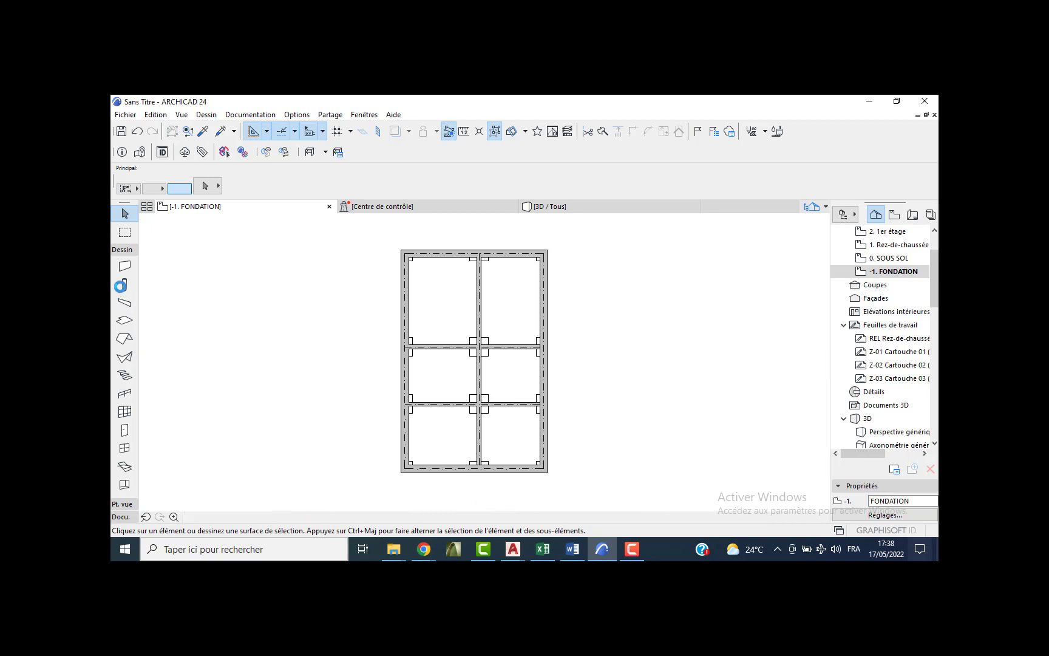
left_click(123, 287)
key("ctrl+a")
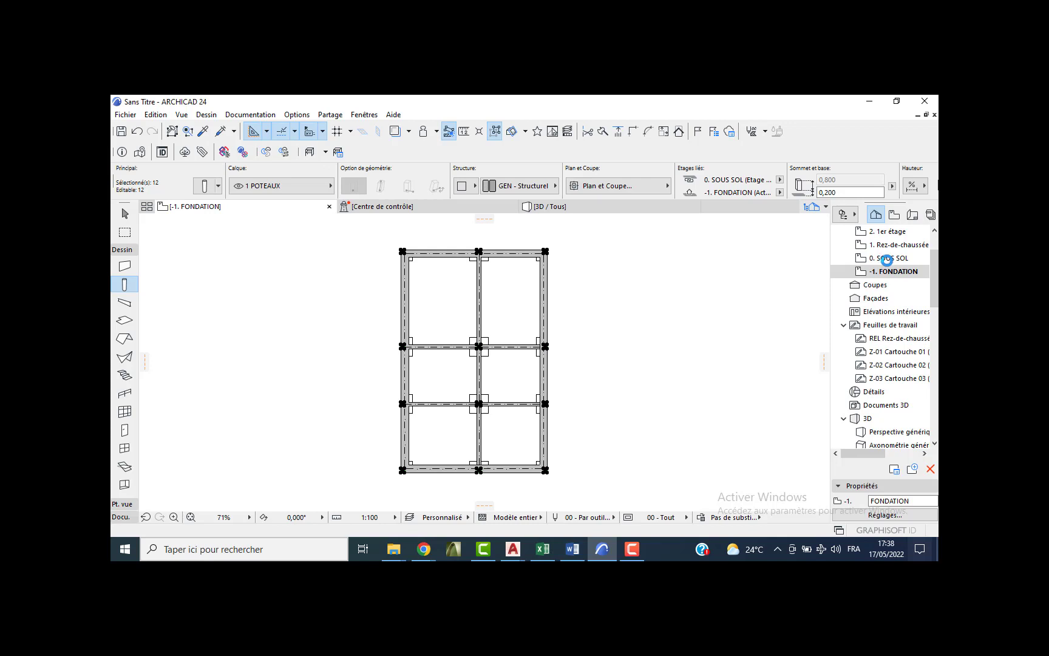
double_click(887, 260)
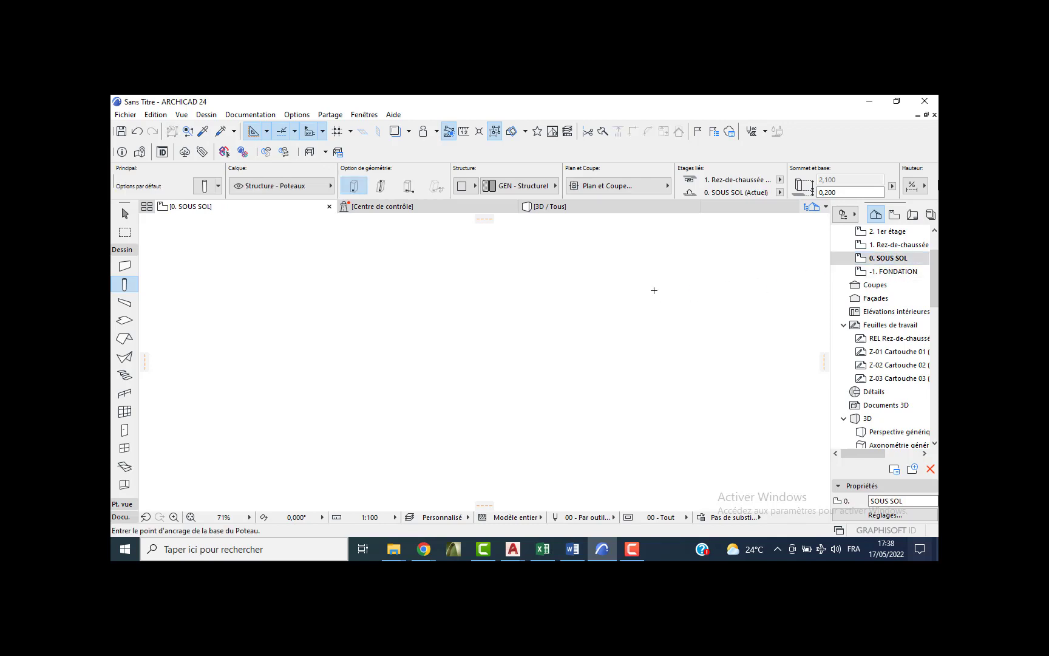
key("ctrl+v")
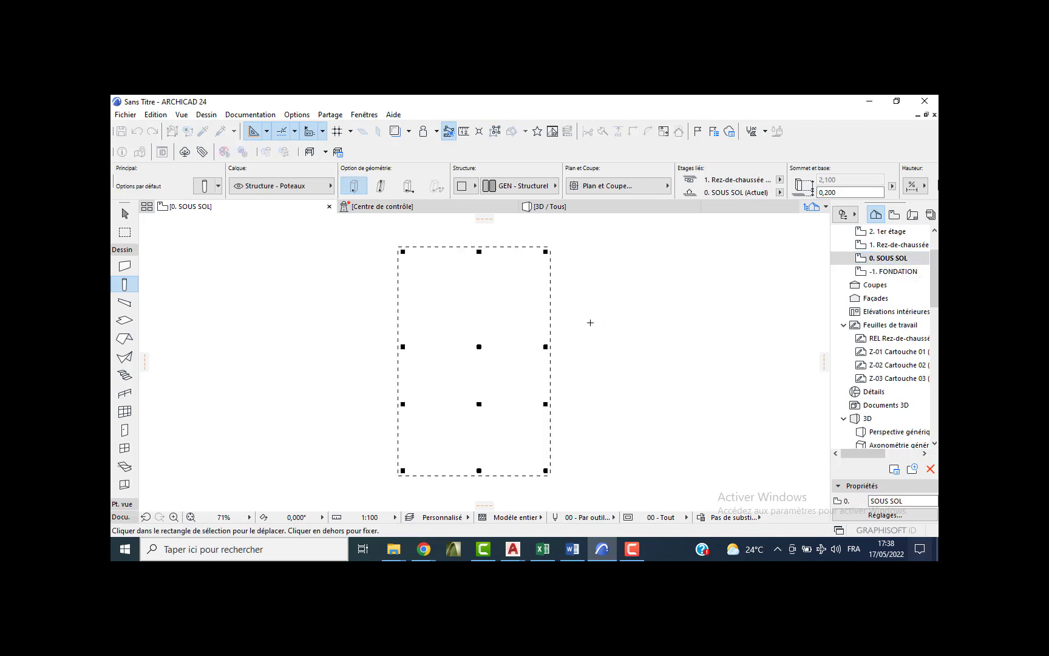
left_click(569, 251)
Set the pasted SOUS SOL columns' top offset to -0,200 and base offset to 0,000.
left_click_drag(559, 239, 337, 494)
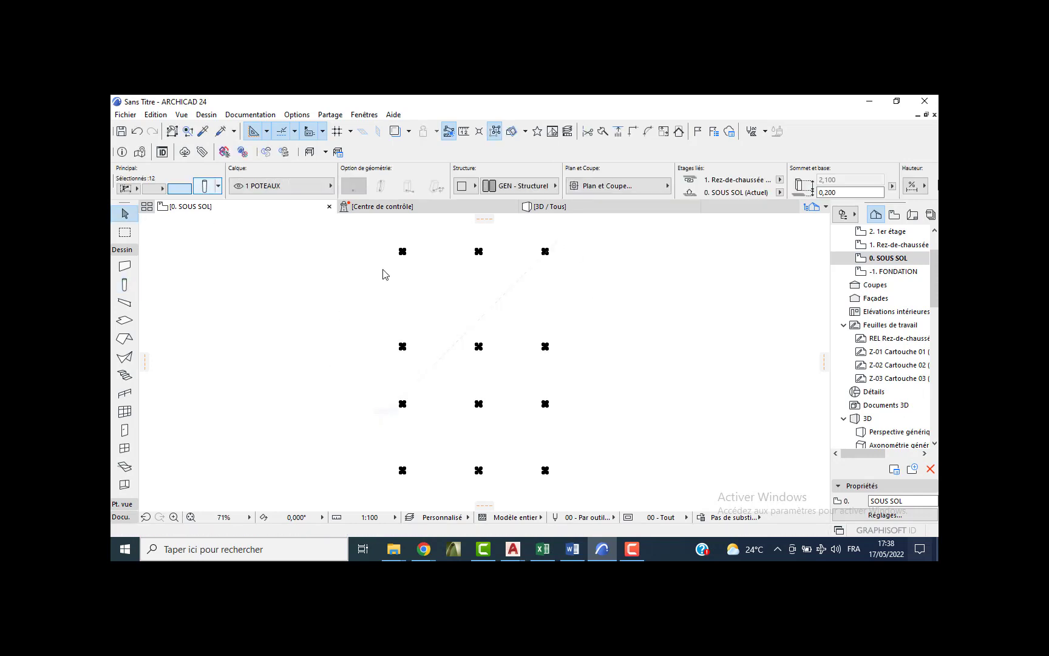
key("ctrl+t")
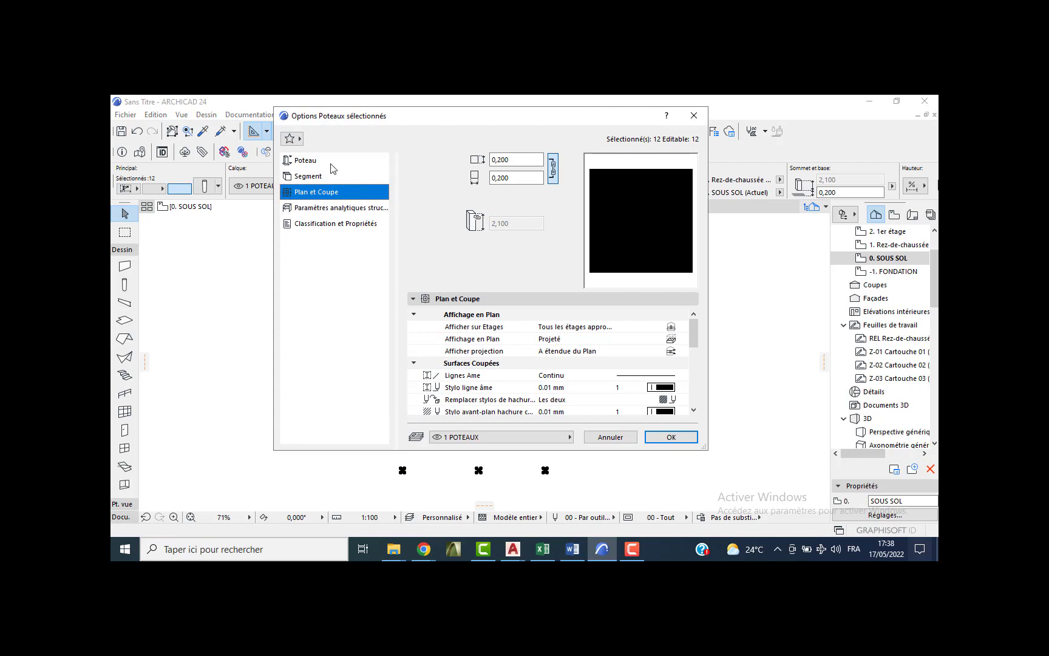
left_click(331, 163)
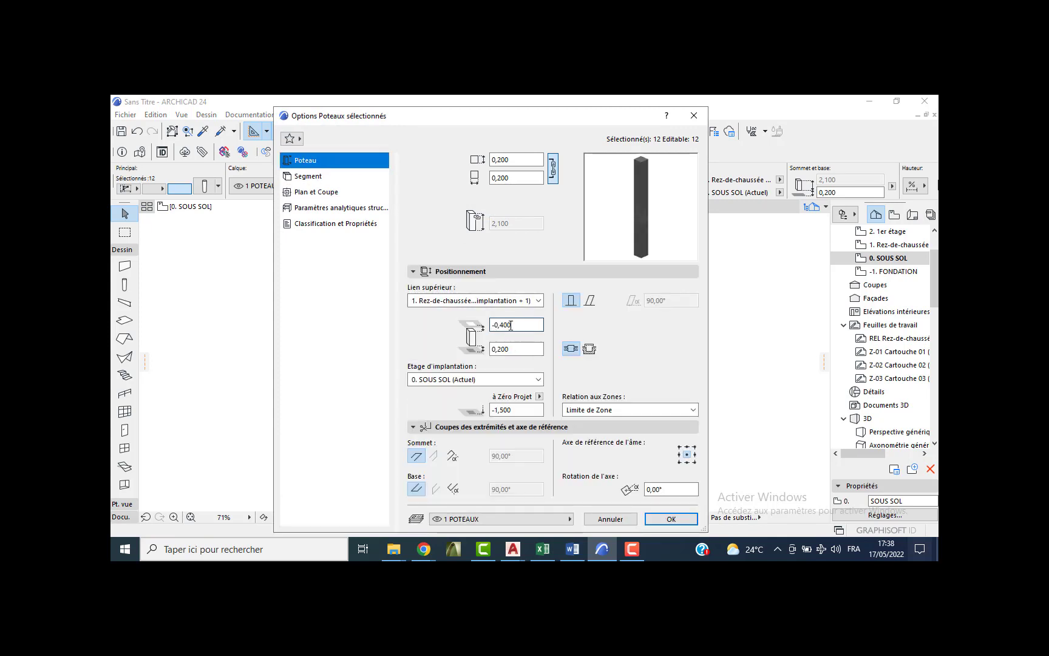
double_click(502, 325)
type("2")
key("Tab")
type("0")
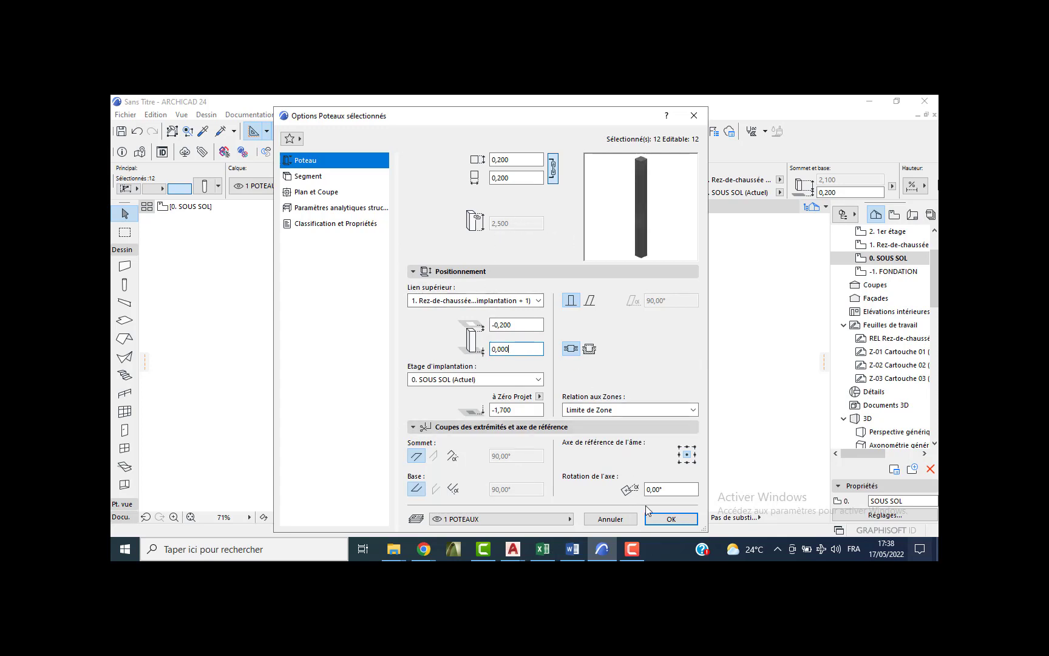
left_click(670, 519)
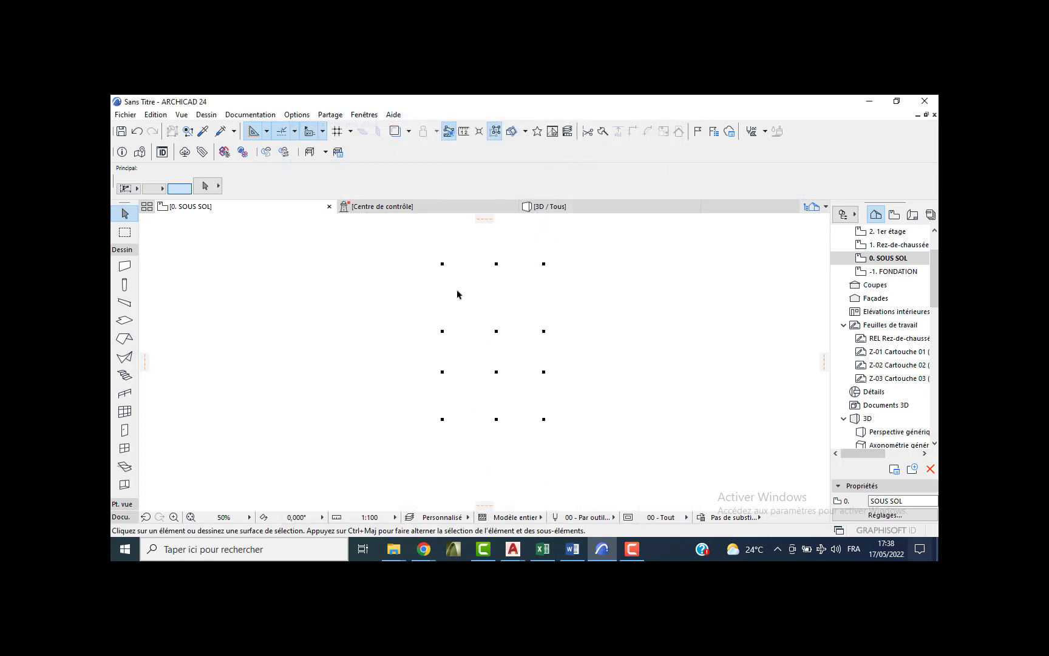
Set the default slab's elevation to 2,7 above the SOUS SOL storey.
left_click(125, 320)
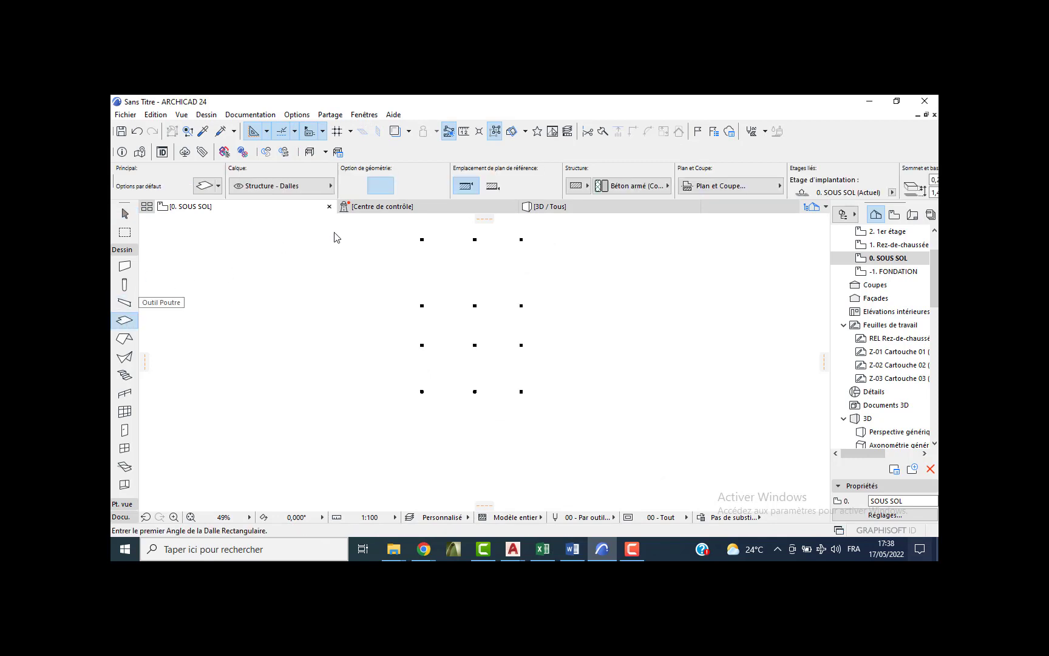
key("ctrl+t")
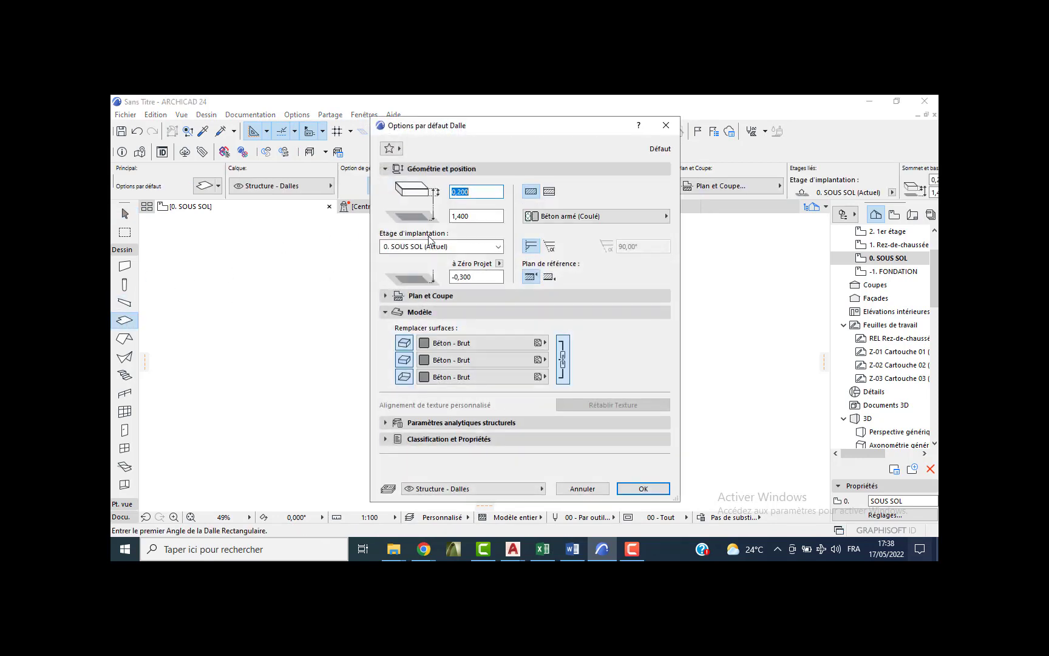
left_click(462, 276)
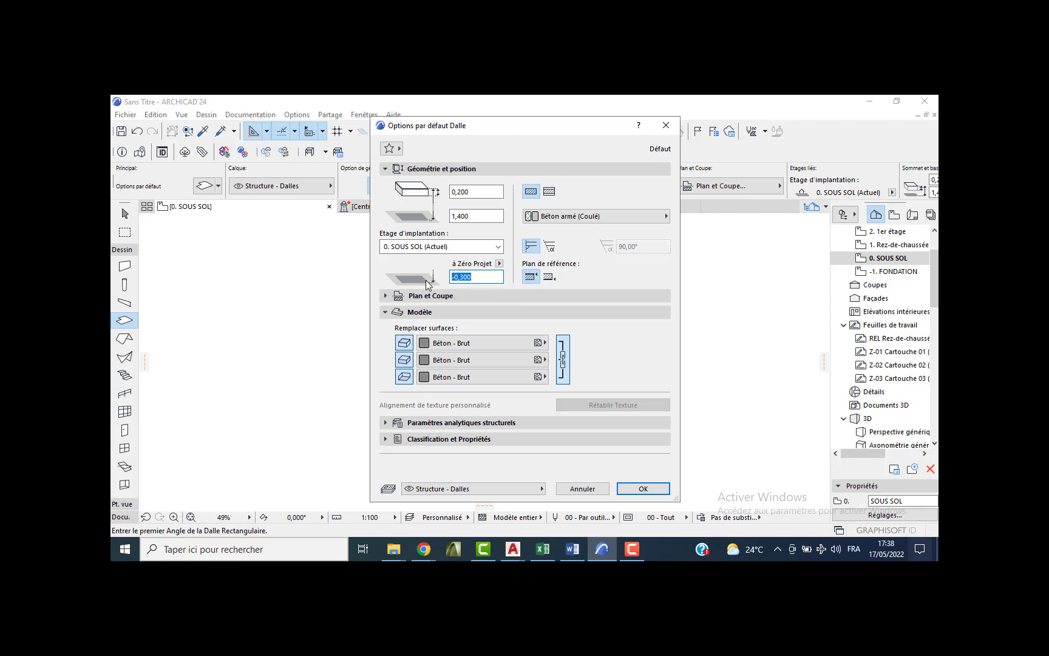
left_click(476, 215)
type("2")
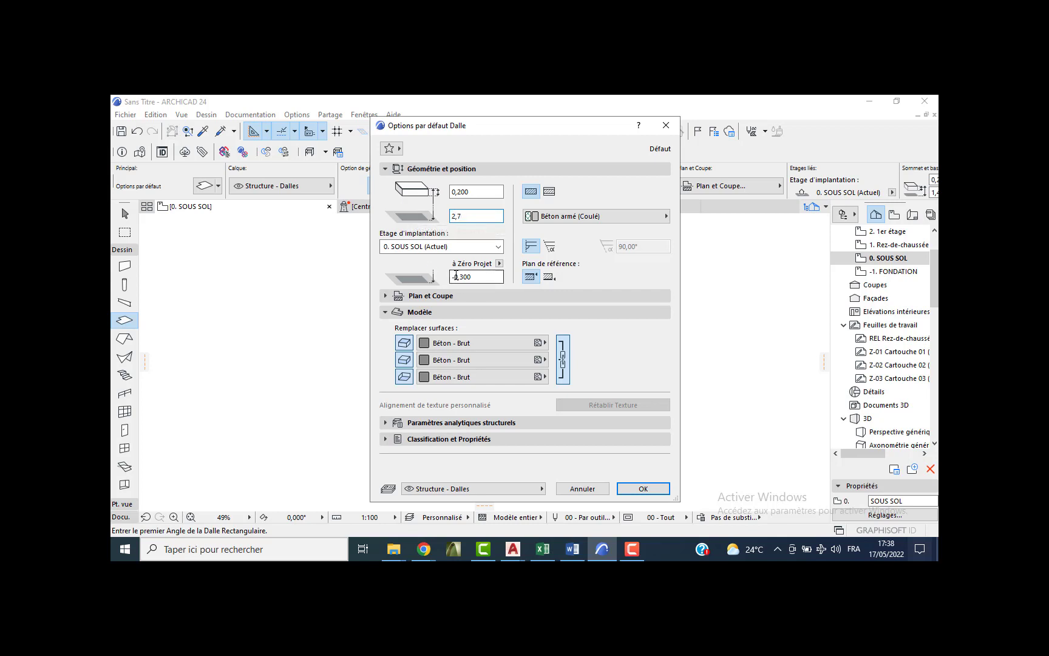
type(",7")
left_click(644, 488)
Draw a rectangular slab on SOUS SOL between the outer corners of the diagonally opposite corner columns.
scroll(413, 386, "up", 1)
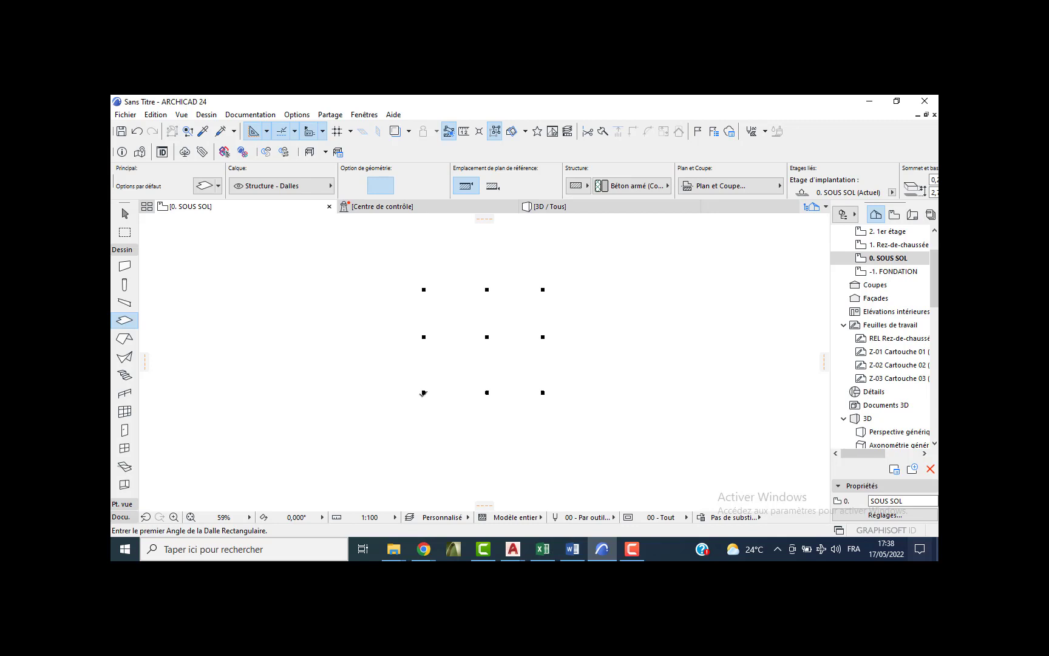
left_click(423, 392)
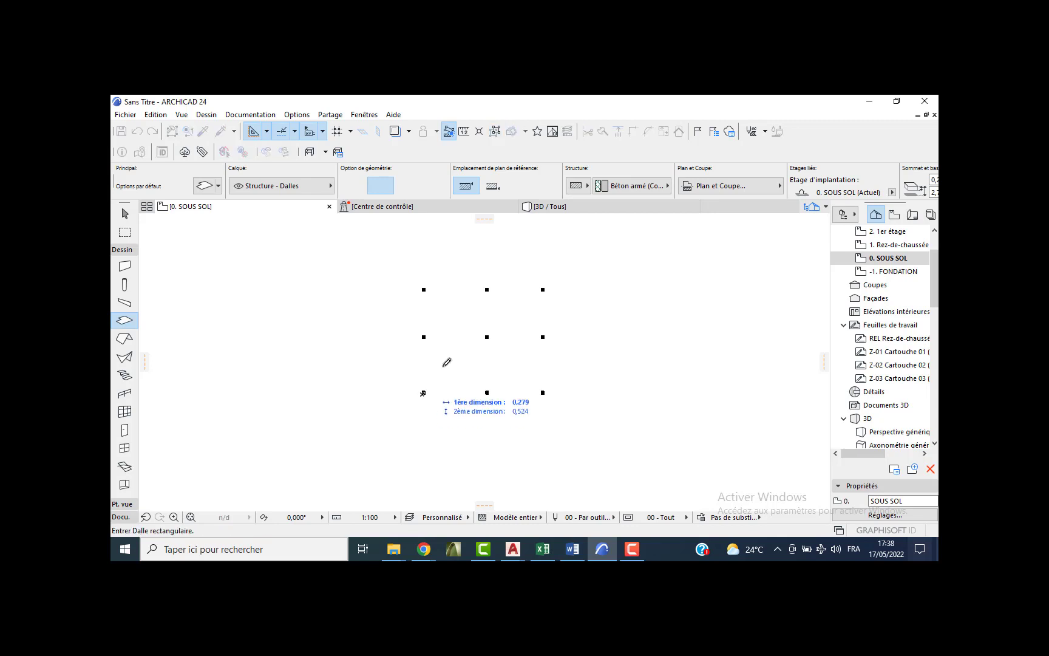
left_click(549, 296)
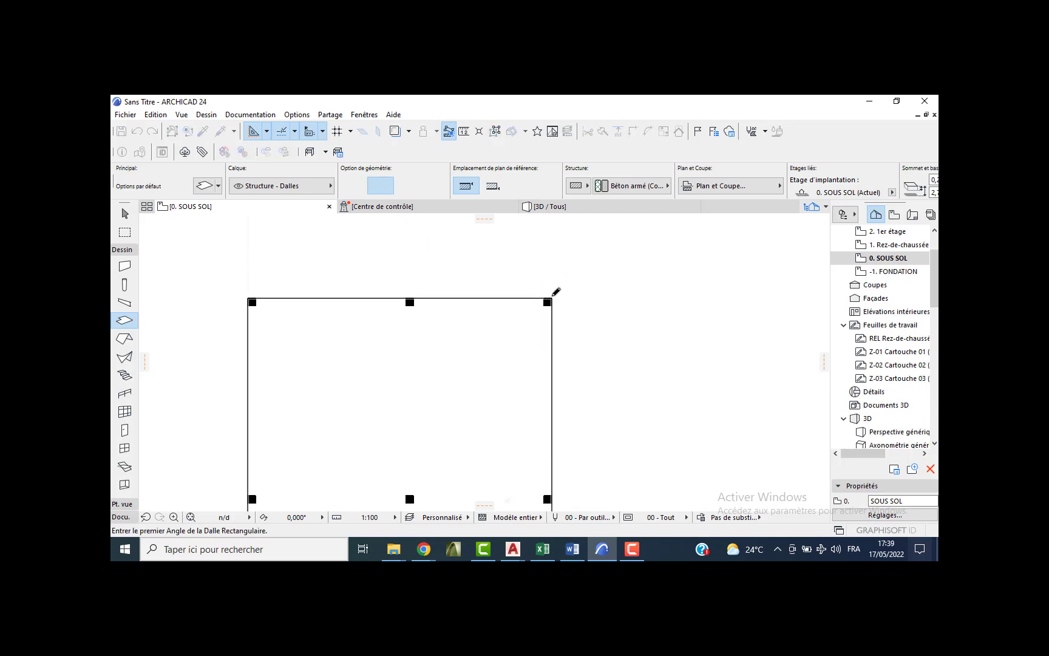
Copy all SOUS SOL columns and paste them at their original location on the Rez-de-chaussée storey.
left_click(125, 286)
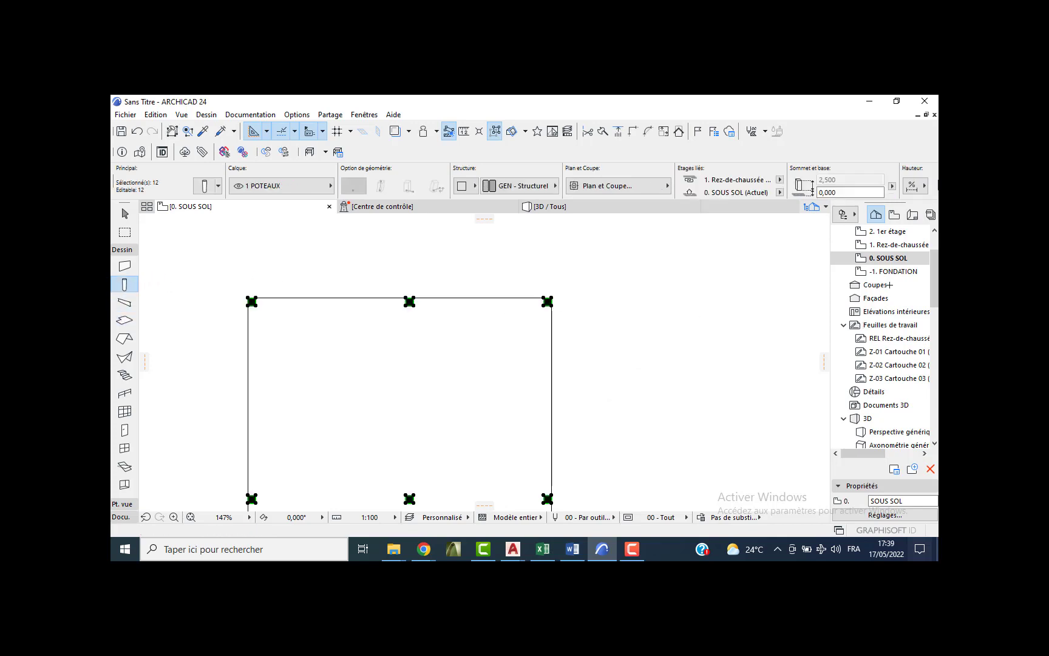
double_click(890, 244)
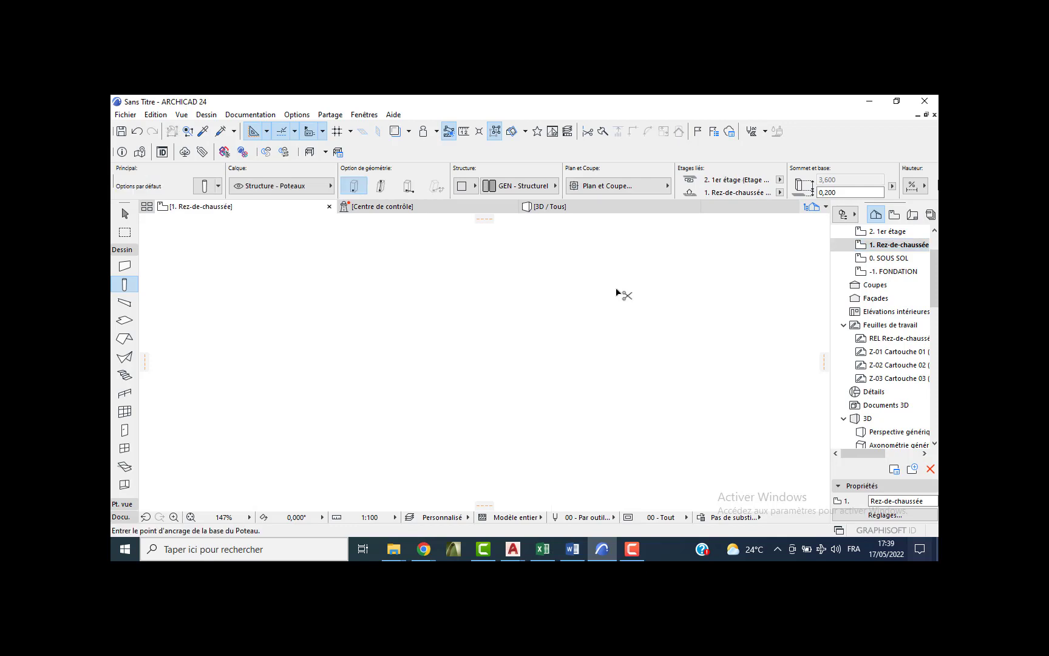
key("ctrl+v")
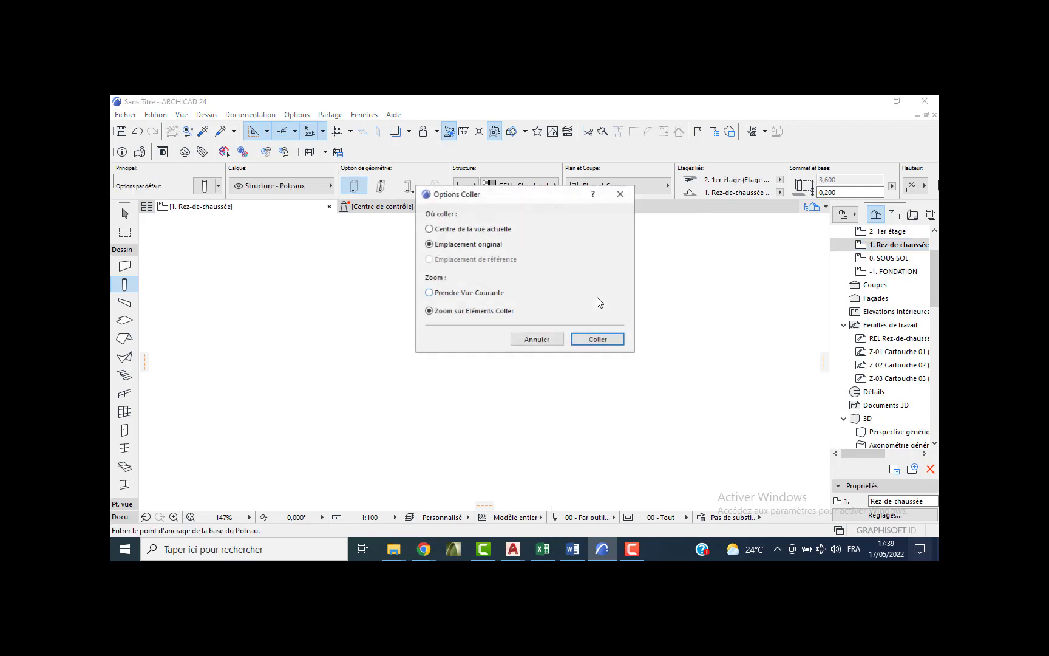
left_click(598, 339)
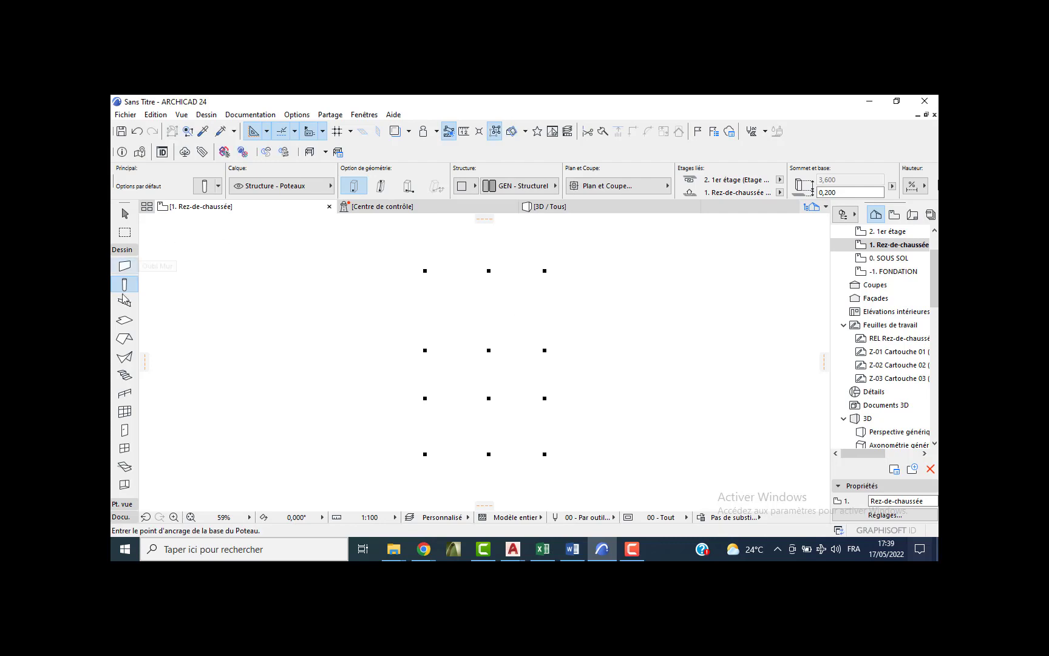
Set the default slab's elevation to 4,2 above the Rez-de-chaussée storey.
double_click(125, 320)
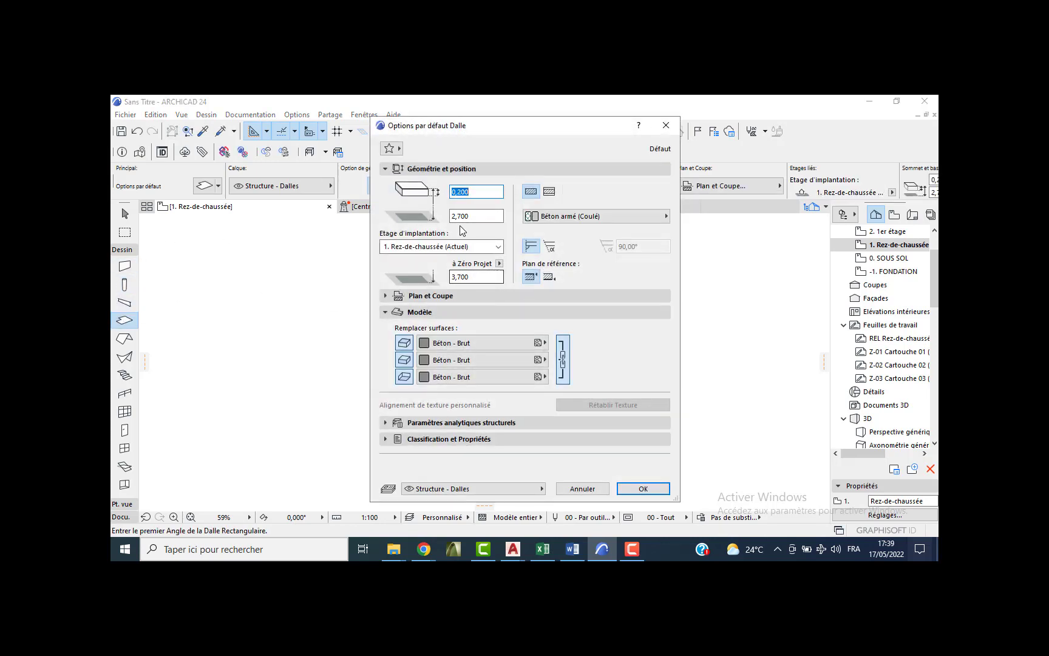
key("Tab")
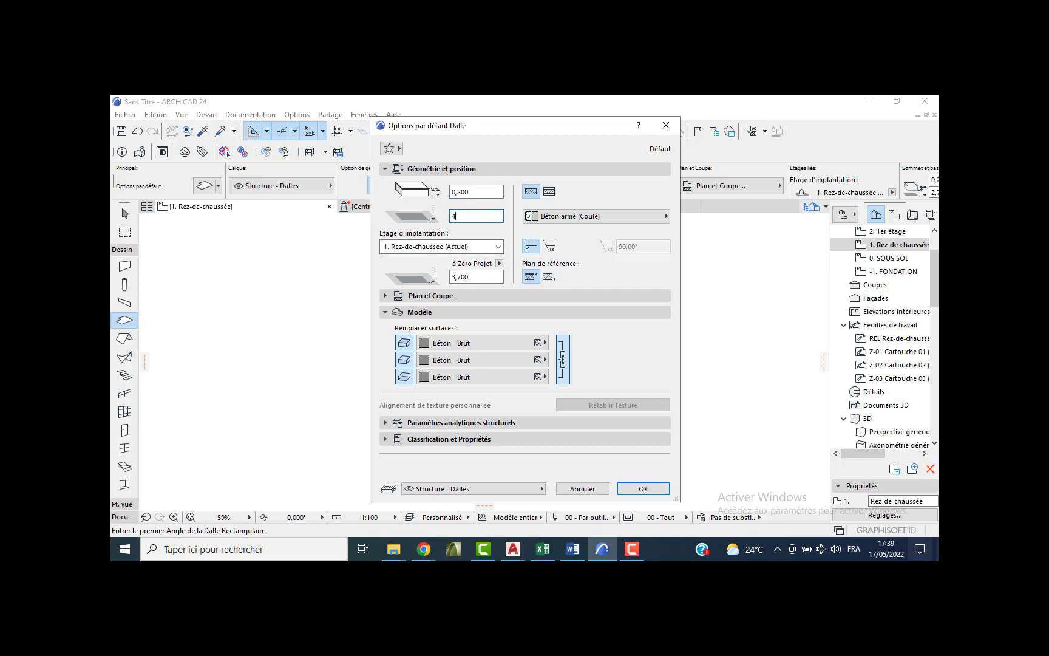
left_click(641, 490)
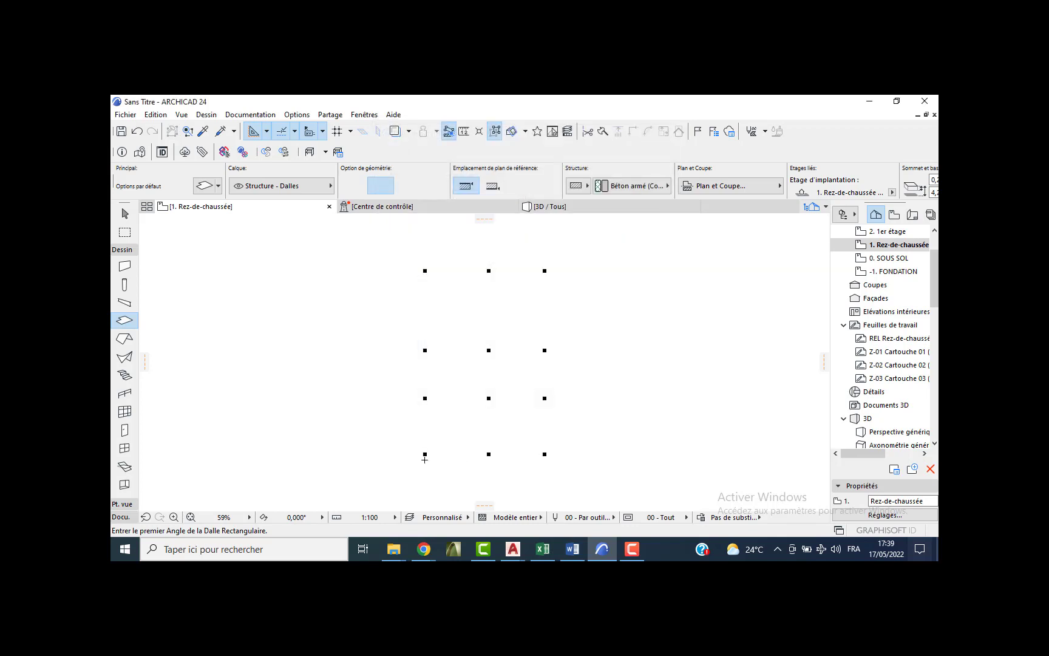
scroll(425, 460, "up", 2)
left_click(424, 453)
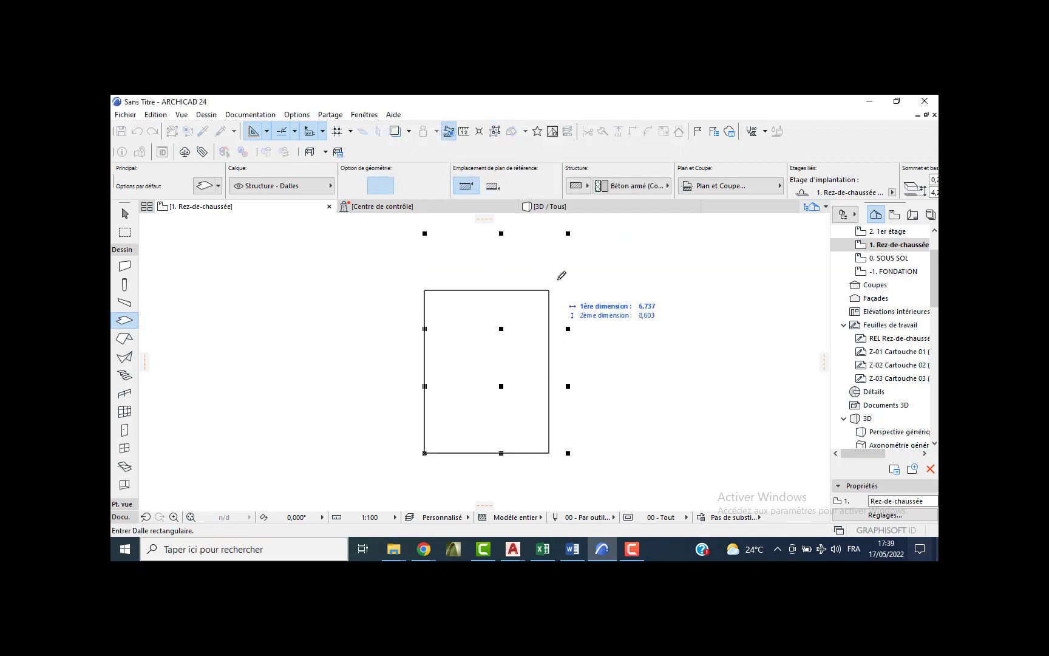
left_click(557, 244)
key("Escape")
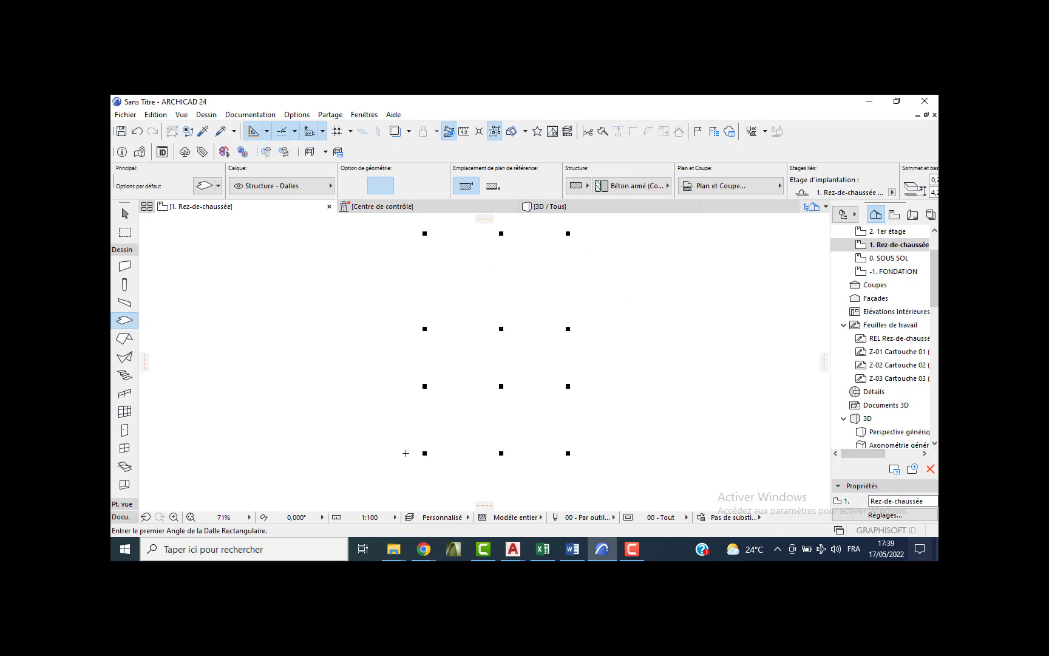
Draw a rectangular slab on Rez-de-chaussée between the outer corners of the diagonally opposite corner columns.
scroll(409, 453, "up", 2)
left_click(431, 453)
scroll(556, 308, "down", 3)
middle_click_drag(588, 297, 584, 302)
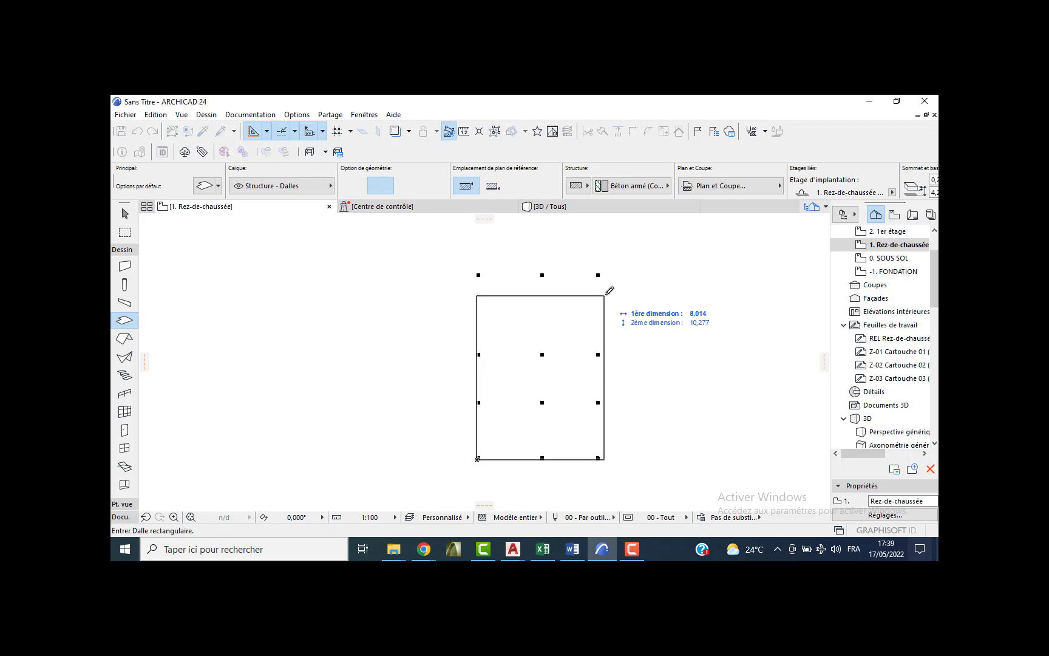
left_click(600, 274)
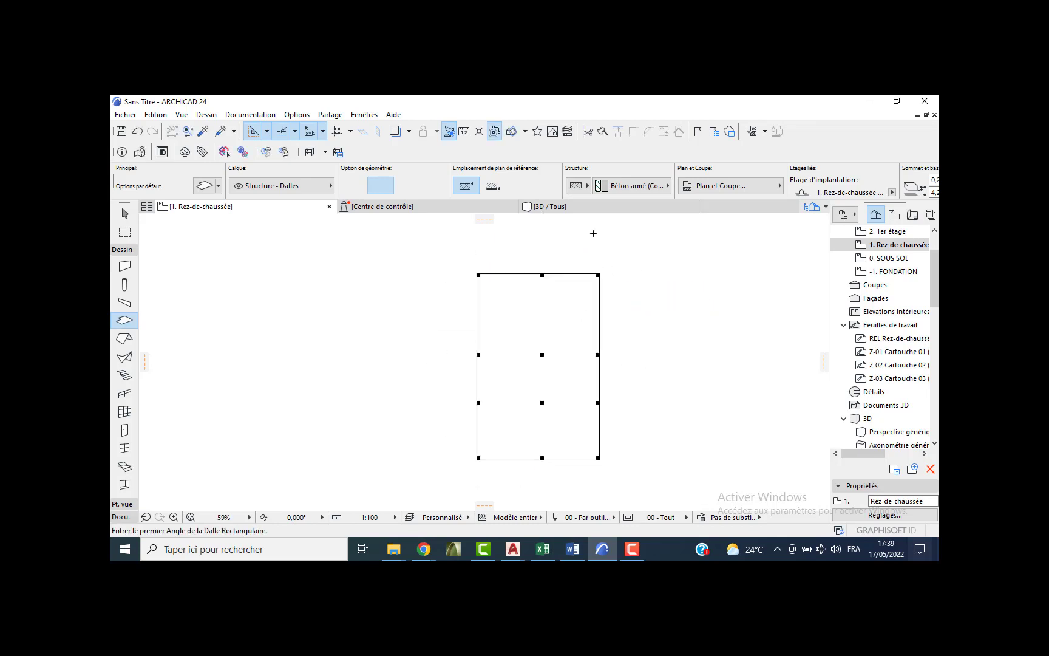
Examine the columns and slabs of the stacked storeys in the 3D view, and return to the Rez-de-chaussée plan.
left_click(565, 212)
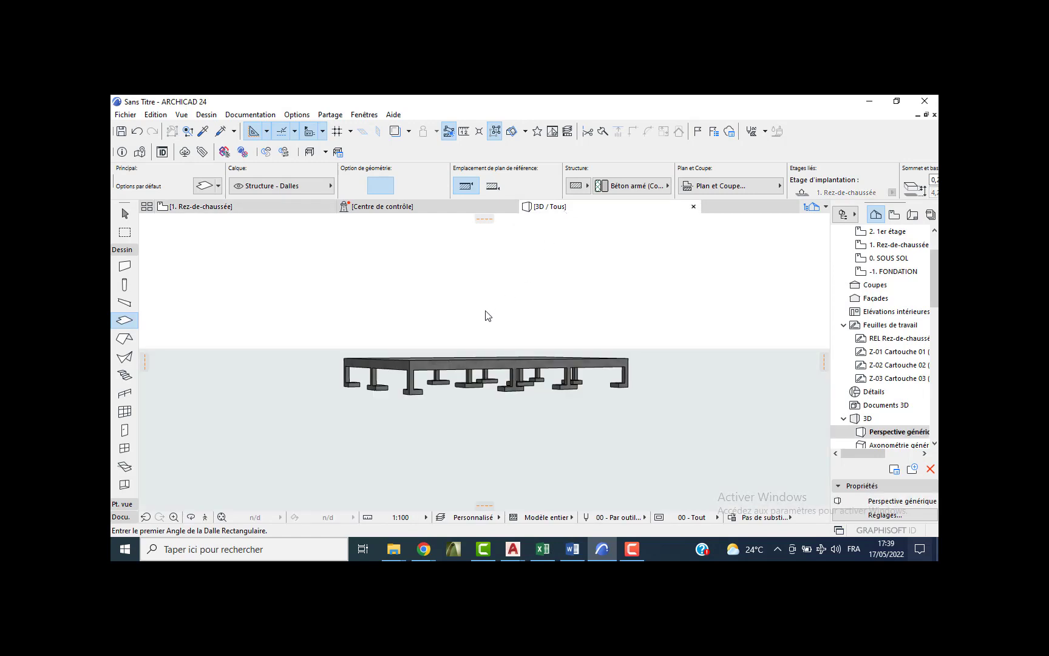
middle_click_drag(486, 316, 341, 319, "shift")
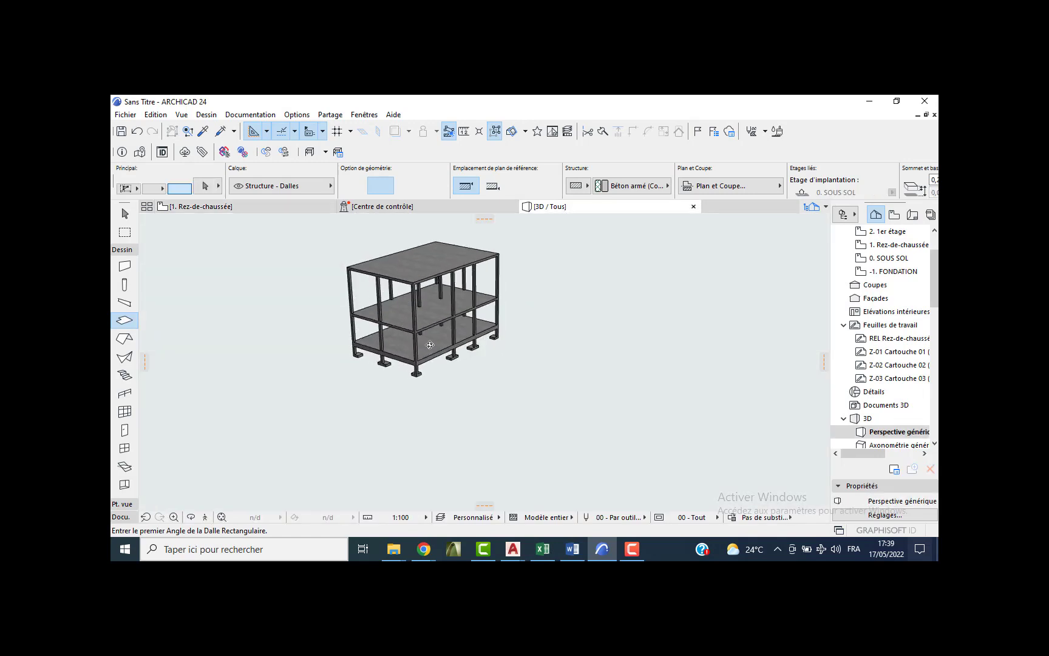
middle_click_drag(430, 345, 499, 323, "shift")
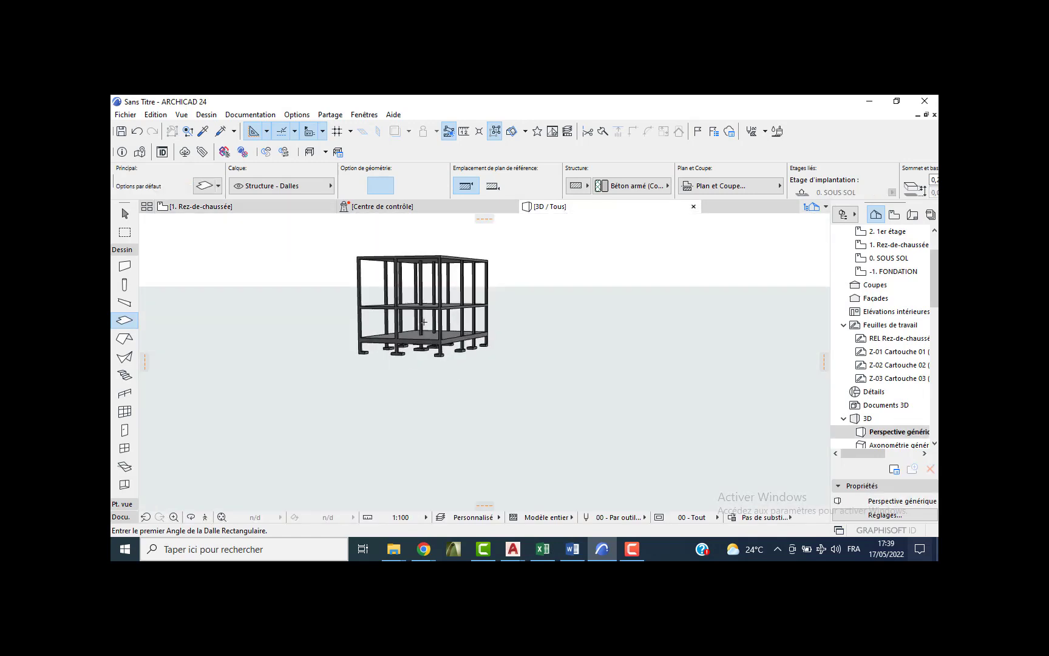
scroll(423, 322, "up", 10)
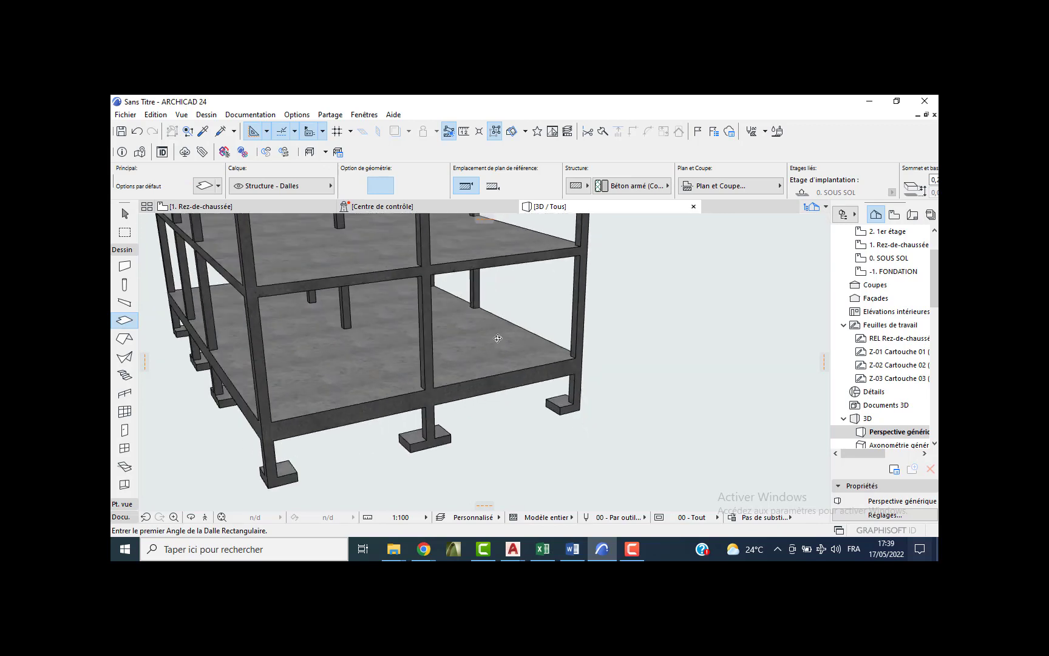
middle_click_drag(498, 339, 564, 383, "shift")
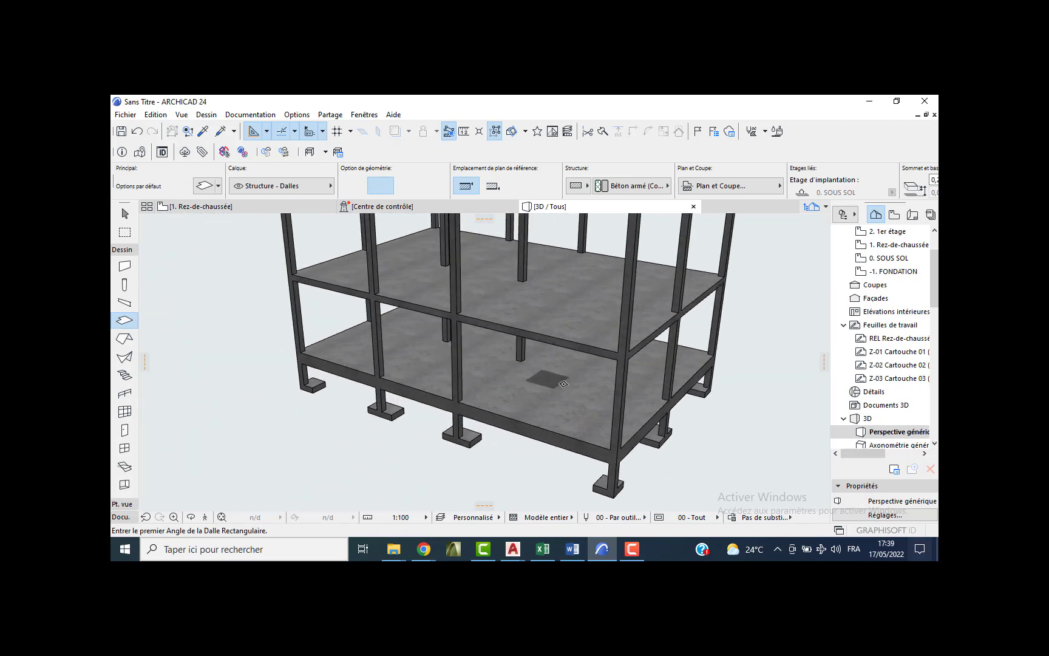
key("F2")
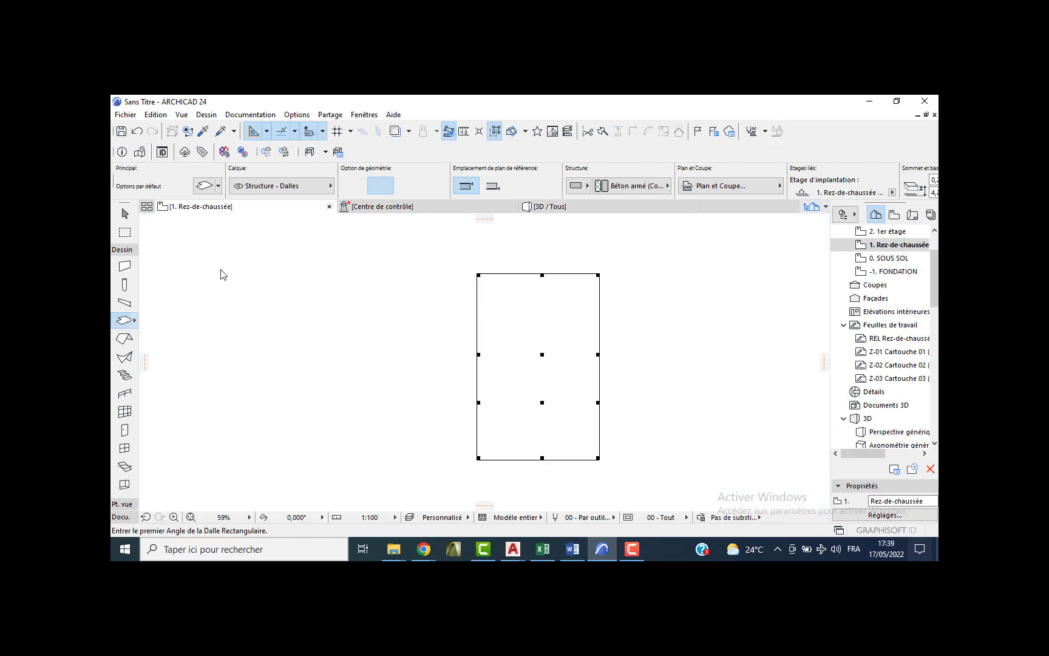
Set the default slab's elevation to -1,000 relative to the Rez-de-chaussée storey.
key("ctrl+t")
left_click(469, 277)
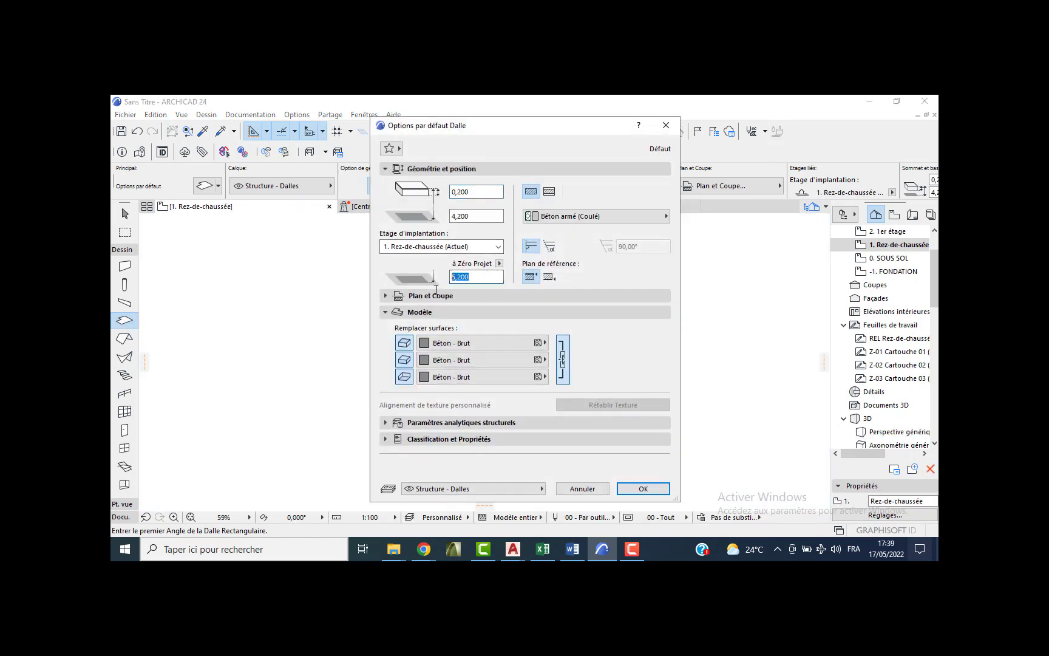
key("Return")
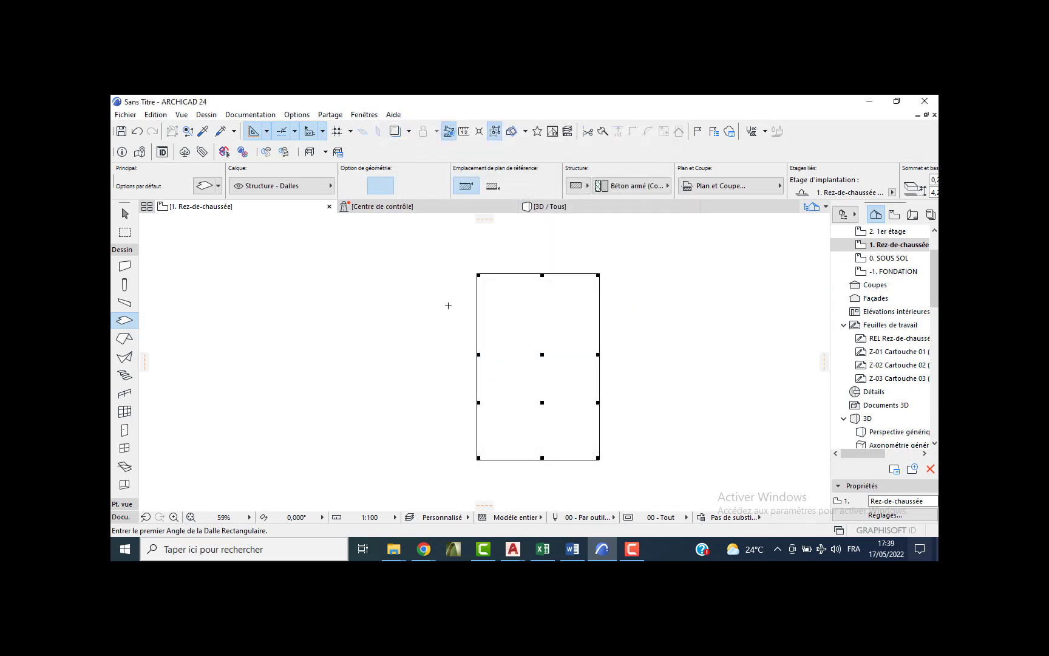
Draw a 7,7 by 2 rectangular slab projecting outward from the lower edge of the Rez-de-chaussée slab, starting at its lower-left corner.
scroll(456, 379, "up", 3)
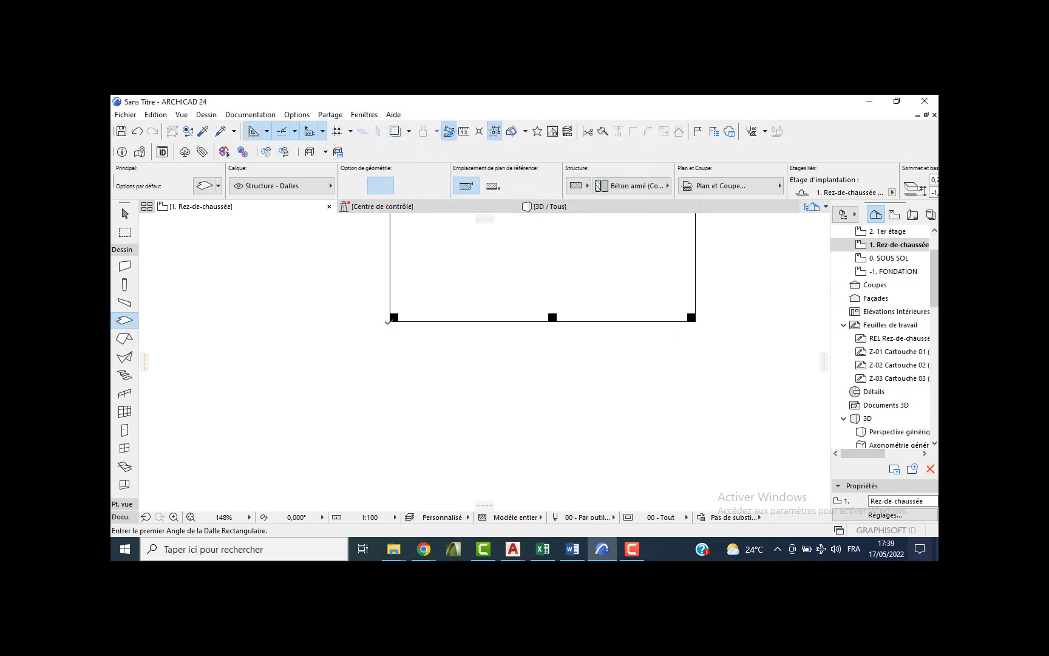
left_click(390, 321)
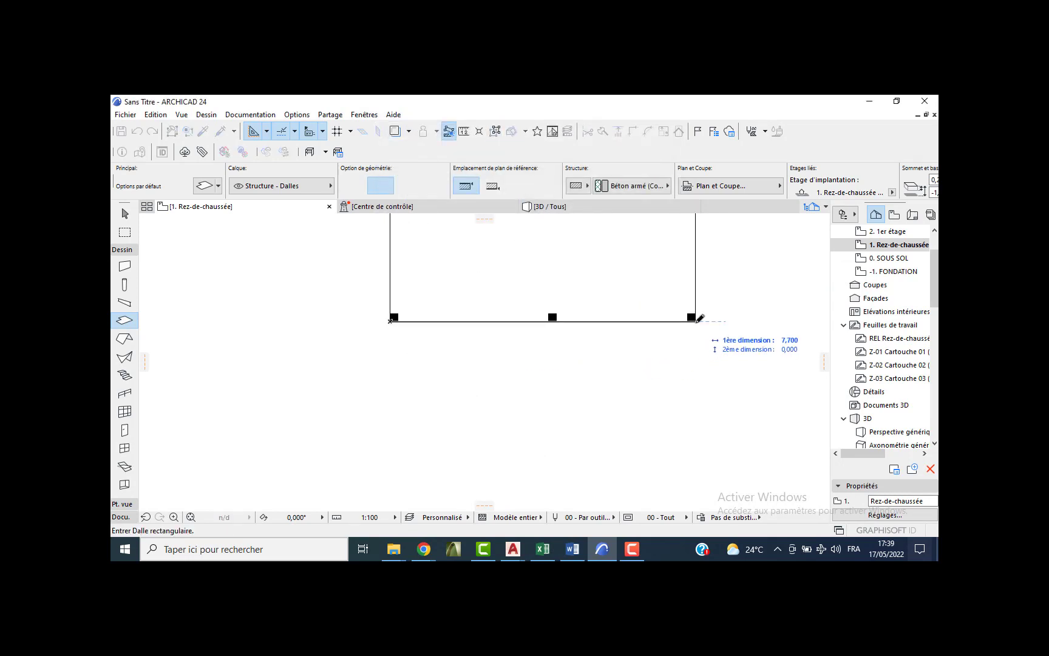
type("7")
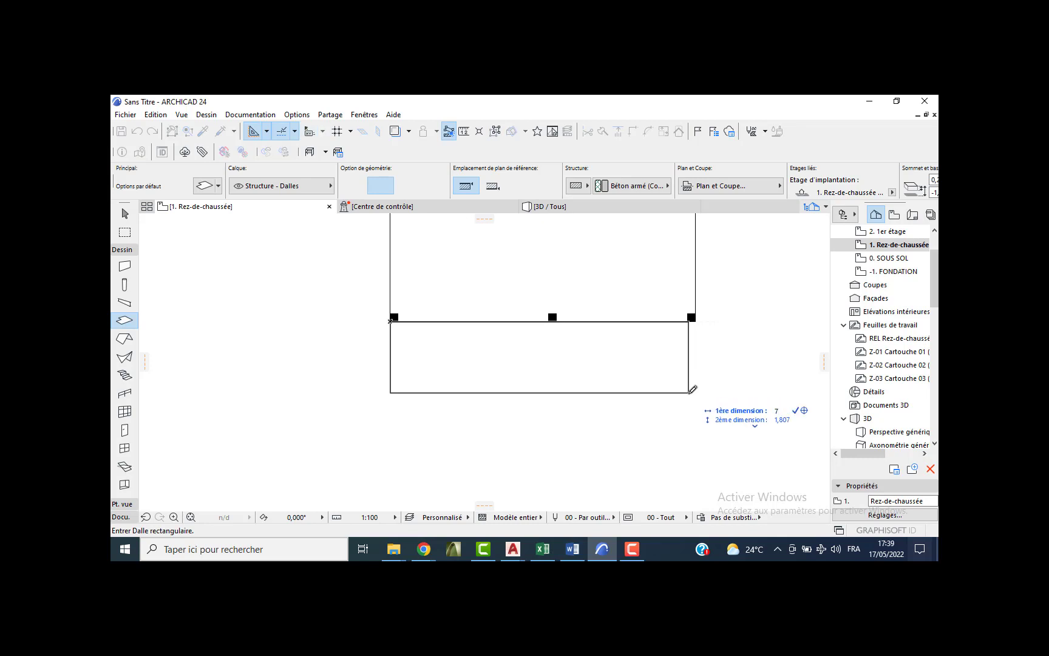
type(",7")
key("Tab")
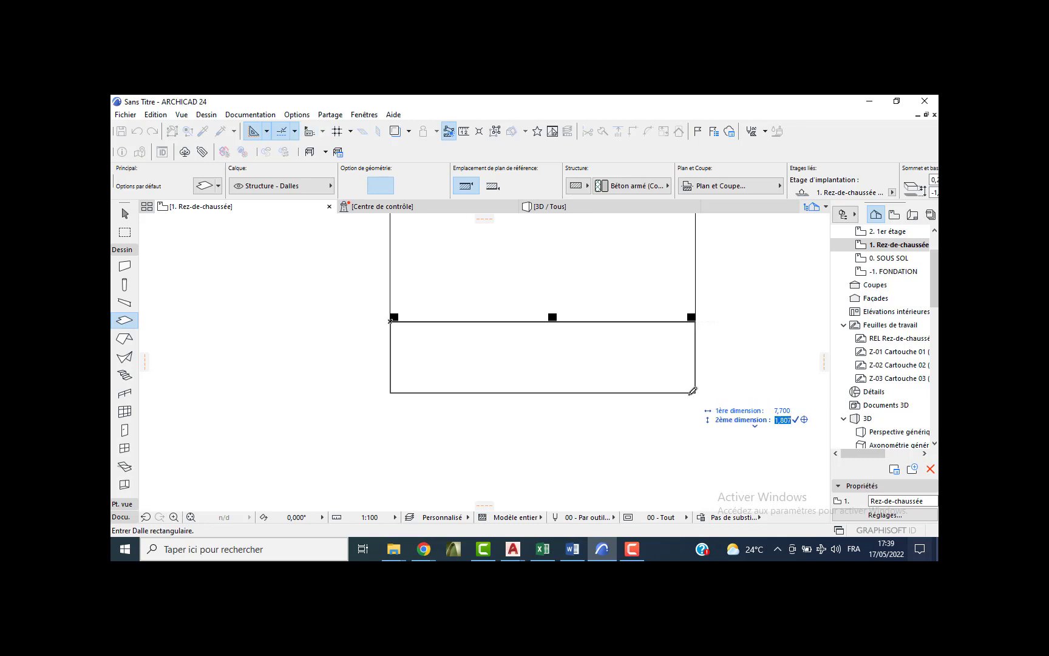
type("2")
key("Return")
key("Escape")
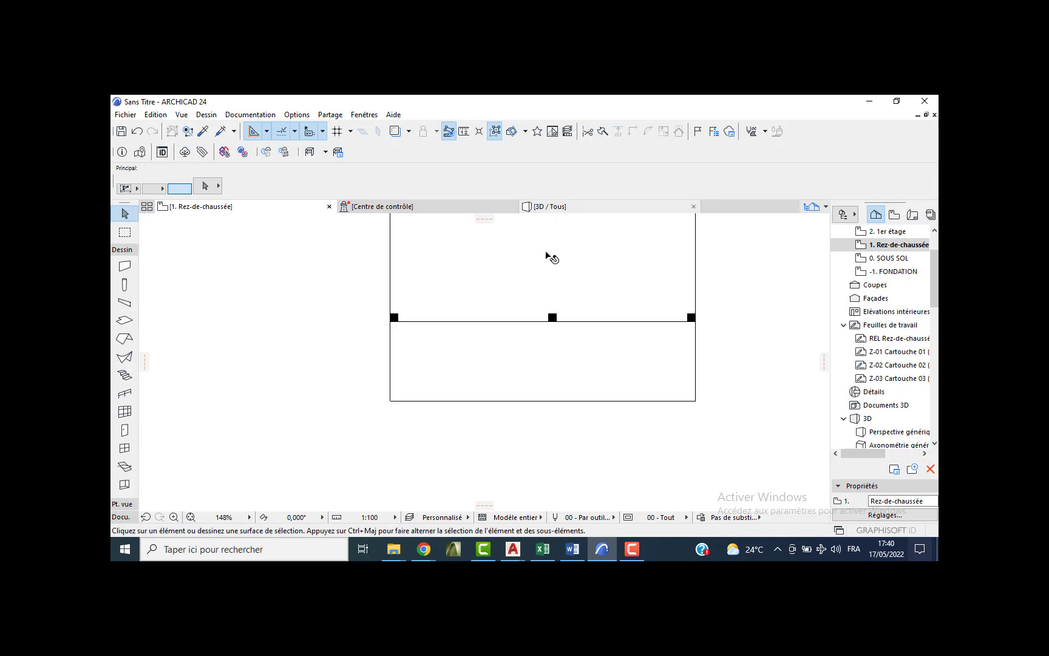
Check the projecting slab's settings and examine its height against the building in the 3D view.
left_click(527, 345)
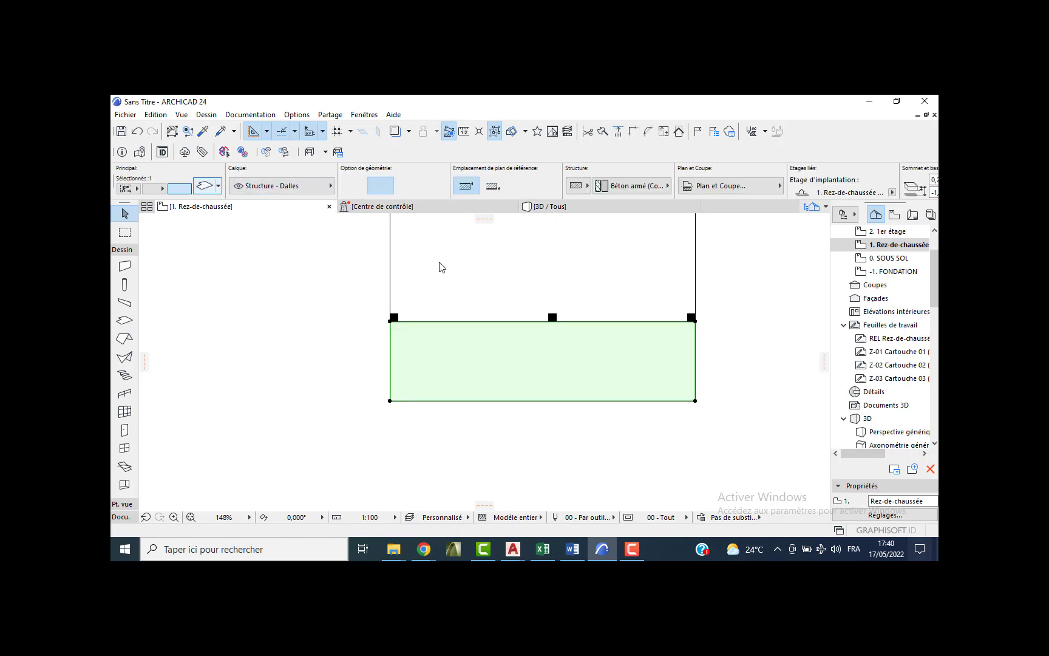
key("ctrl+t")
key("Escape")
left_click(550, 208)
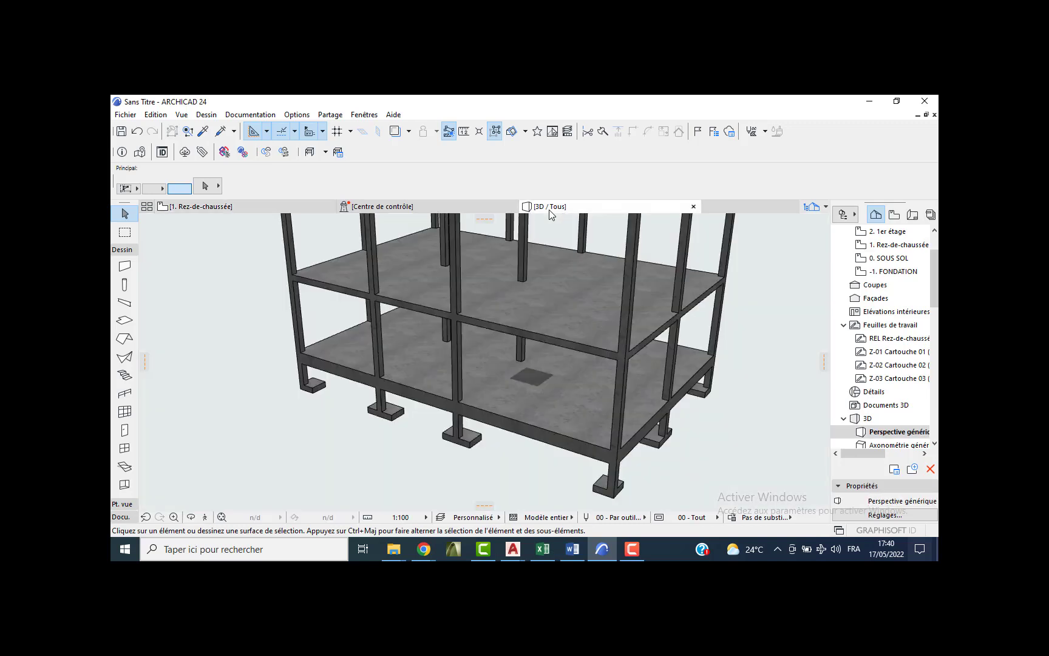
middle_click_drag(335, 351, 458, 328, "shift")
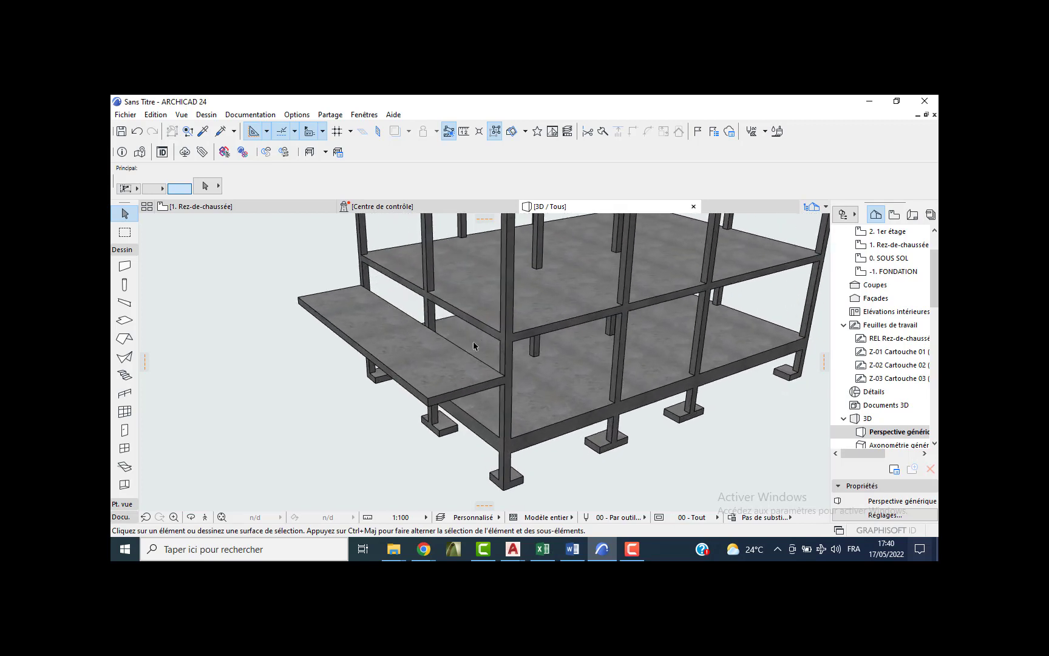
middle_click_drag(469, 326, 463, 344, "shift")
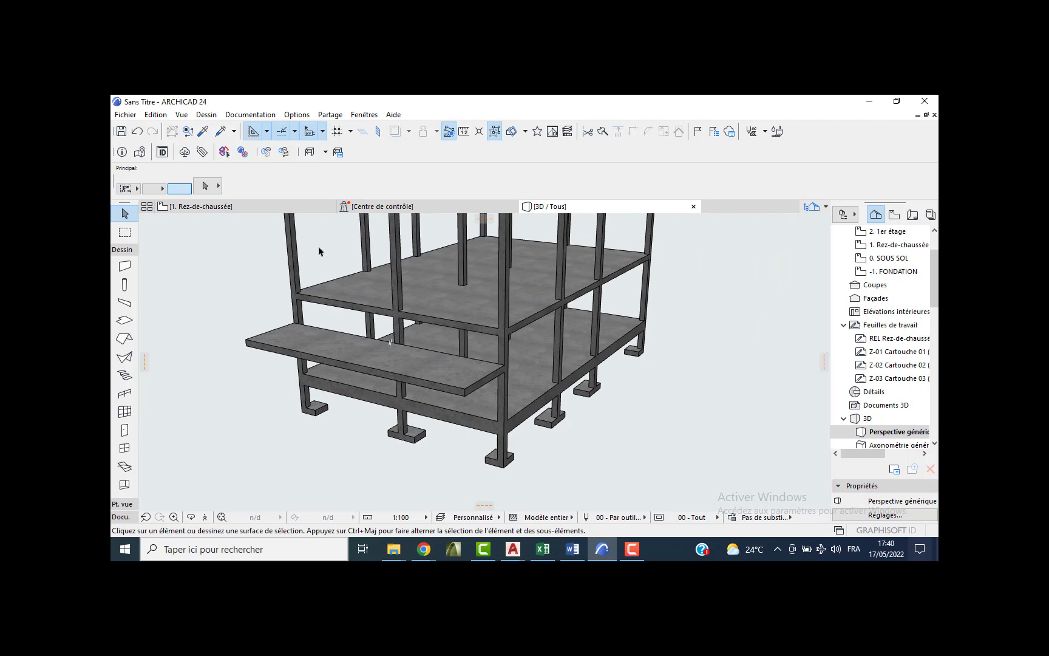
Paste the copied columns onto the 1er étage storey and check their top and base offsets.
double_click(891, 244)
key("ctrl+Up")
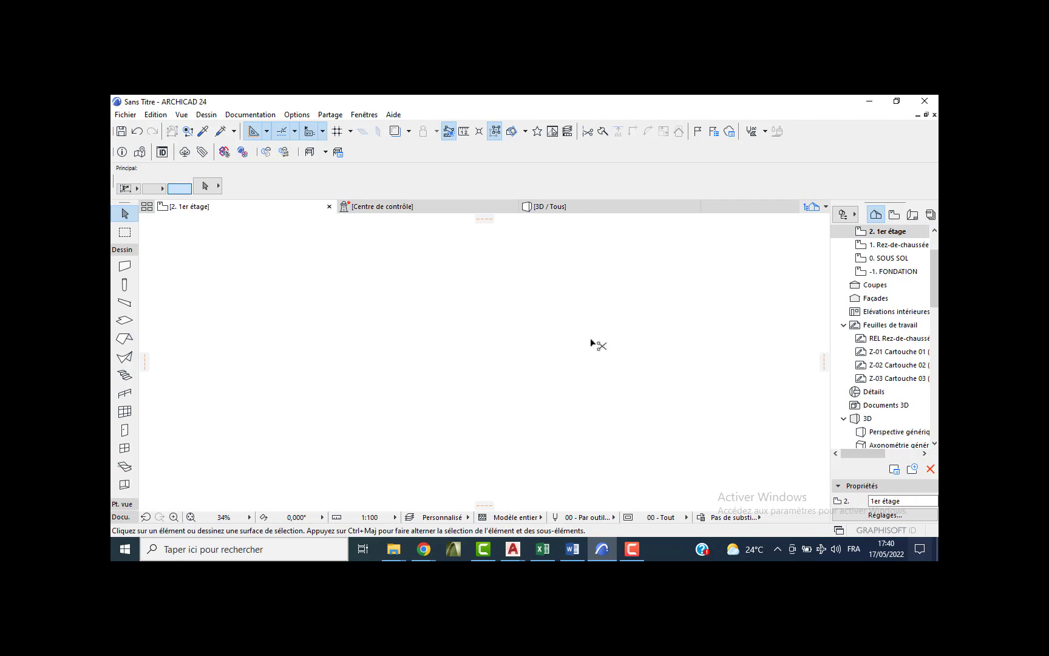
key("ctrl+v")
left_click(601, 308)
left_click_drag(583, 284, 510, 413)
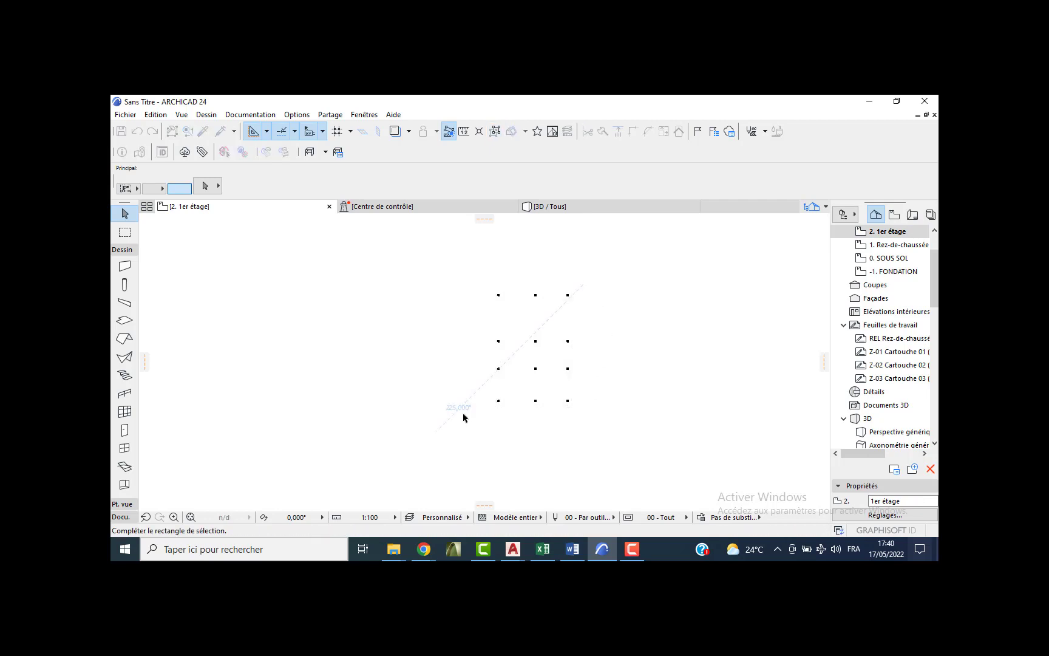
key("ctrl+t")
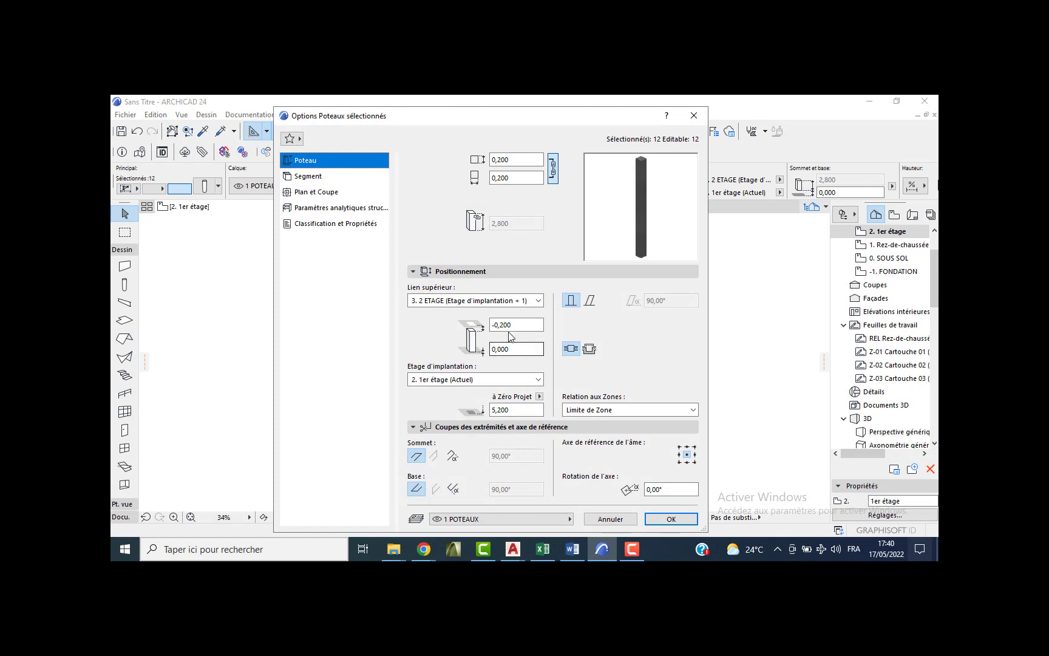
left_click(652, 519)
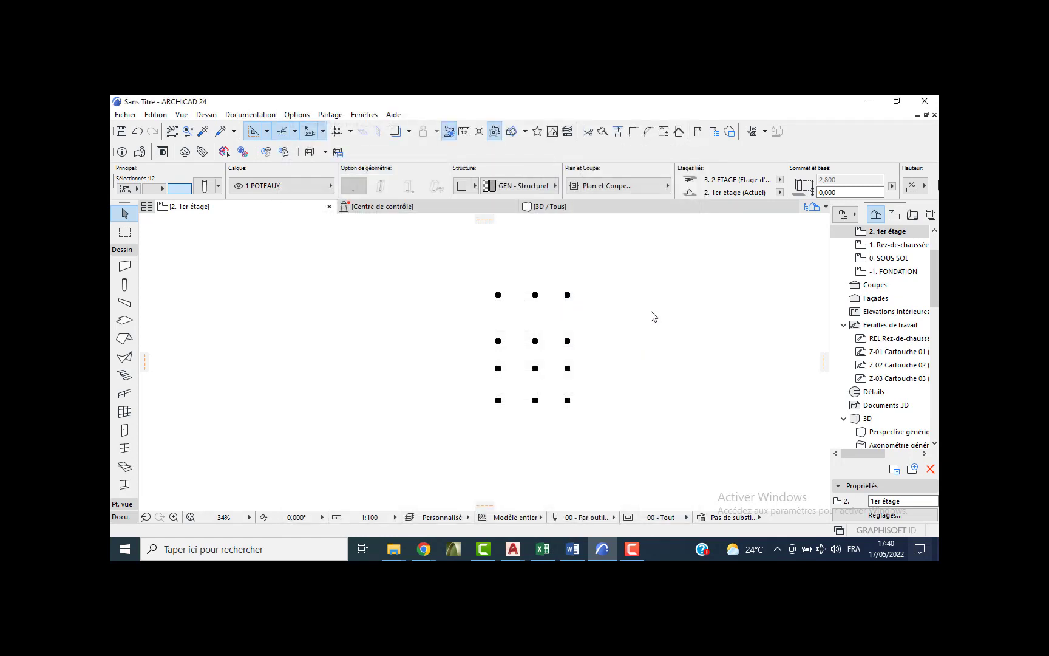
Set the default slab's elevation to 3,000 above the 1er étage storey.
left_click(127, 320)
key("ctrl+t")
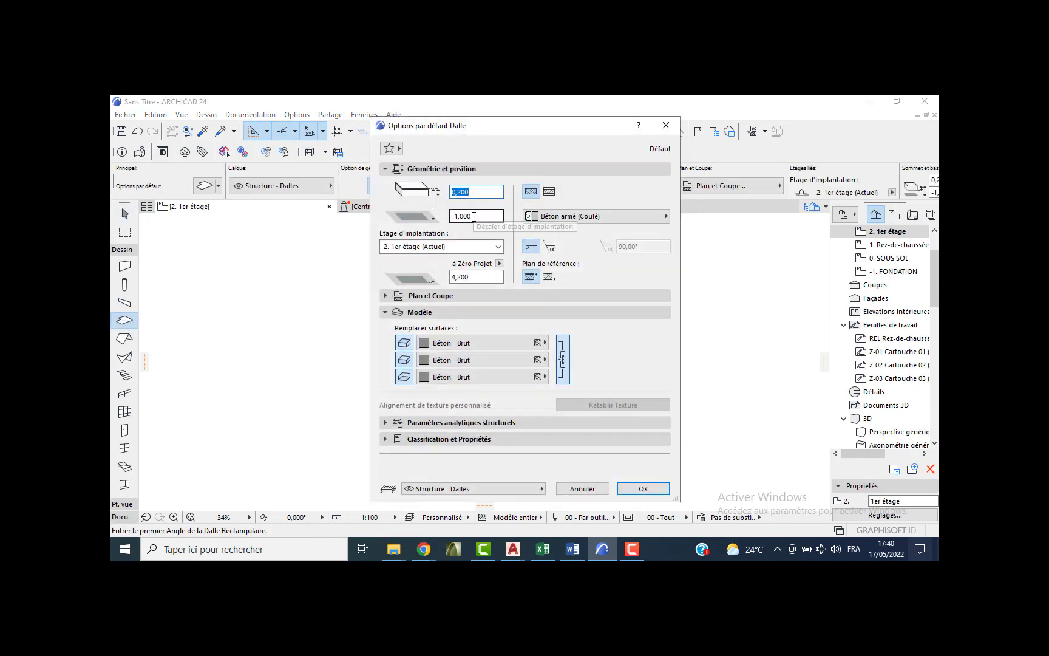
left_click(476, 216)
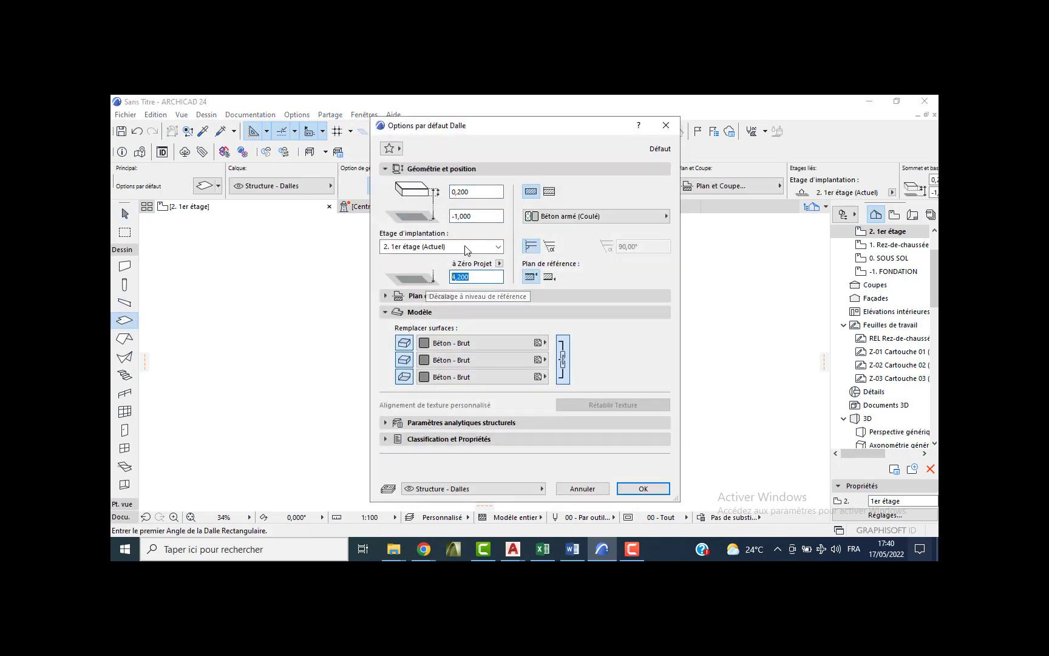
left_click_drag(477, 217, 403, 216)
type("3")
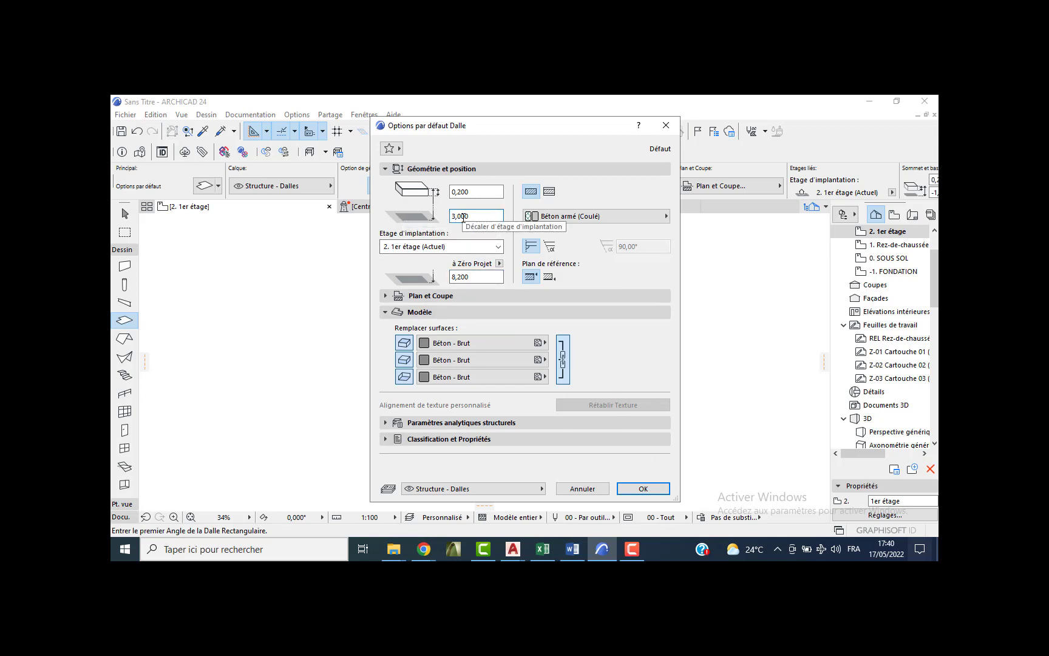
left_click(634, 487)
Check the altitudes and heights of the building's storeys in the storey settings.
left_click(886, 258)
right_click(887, 259)
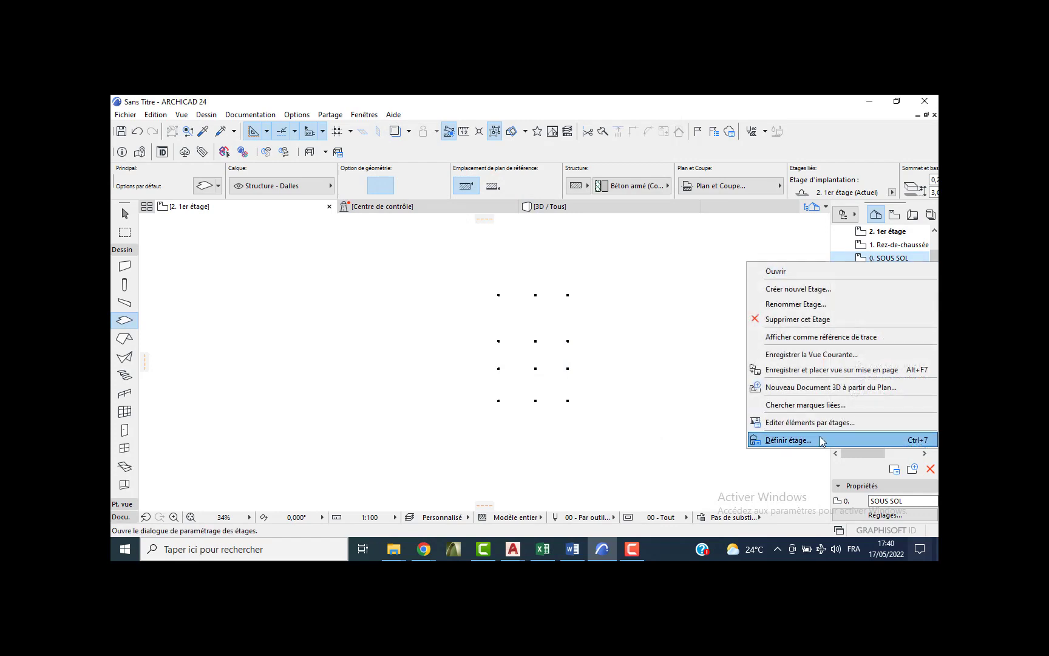
left_click(812, 442)
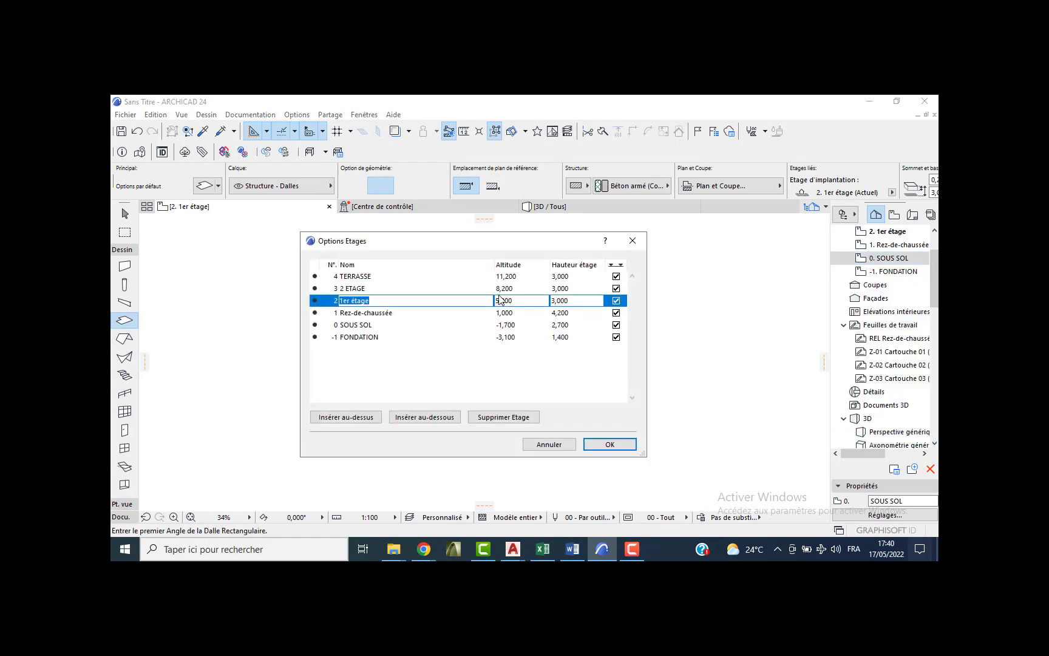
left_click(590, 449)
Draw a rectangular slab over all the columns of the 1er étage storey, between opposite outer corners, and check it in the 3D view.
left_click(499, 398)
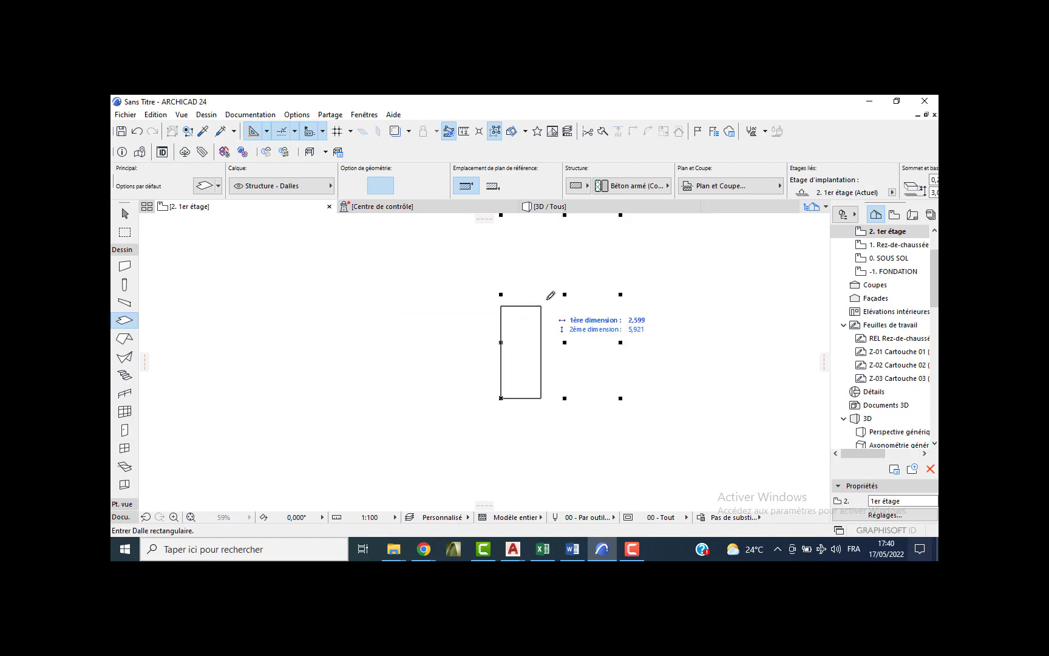
left_click(533, 405)
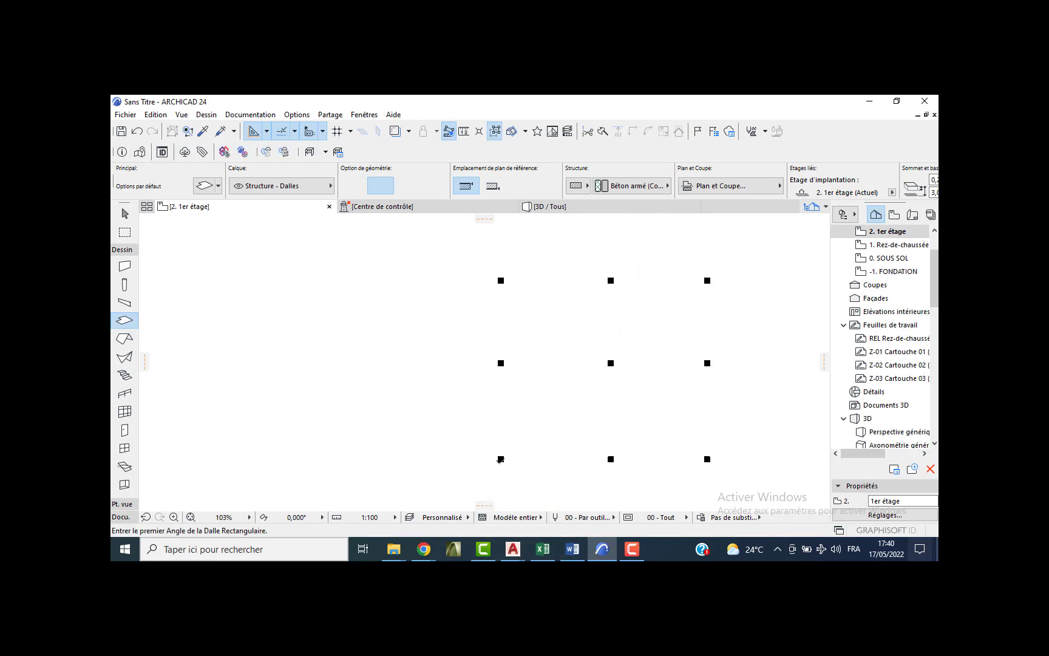
left_click(500, 459)
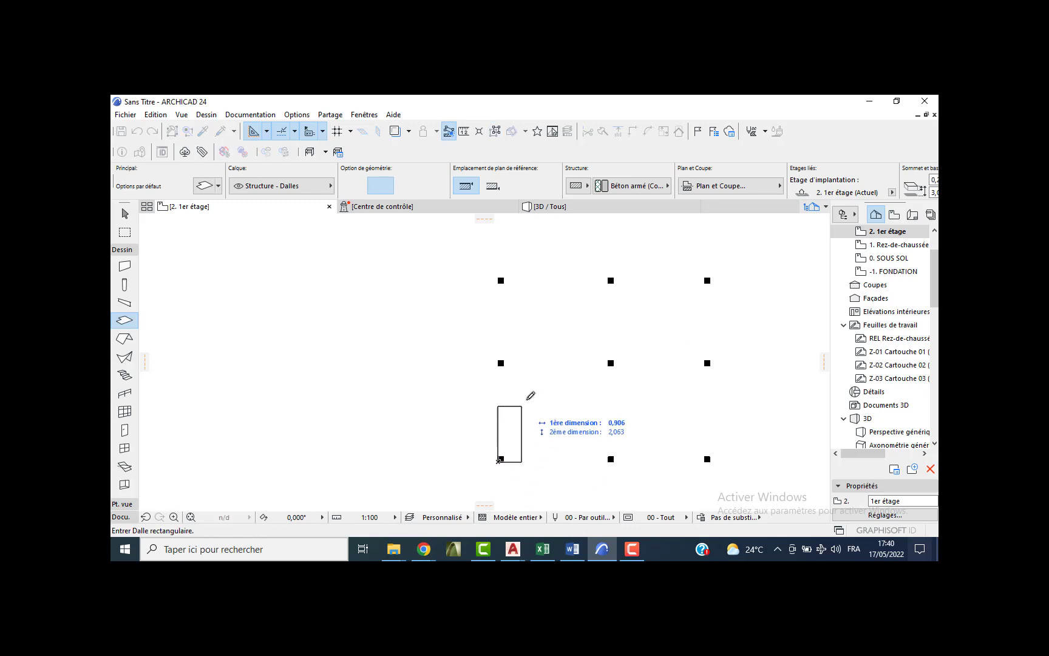
left_click(688, 253)
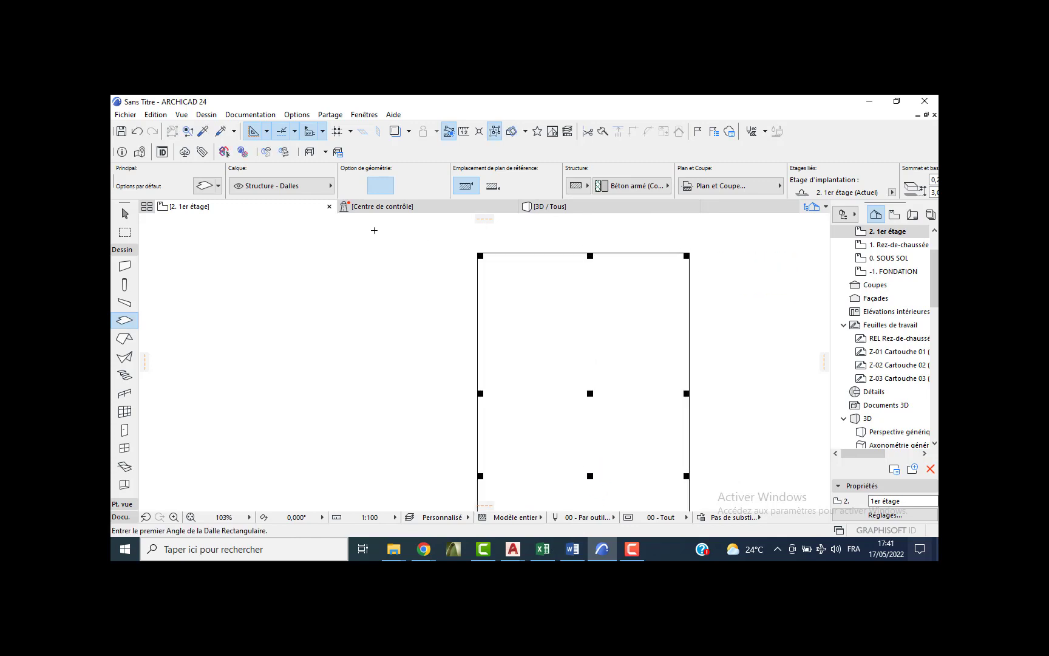
left_click(535, 207)
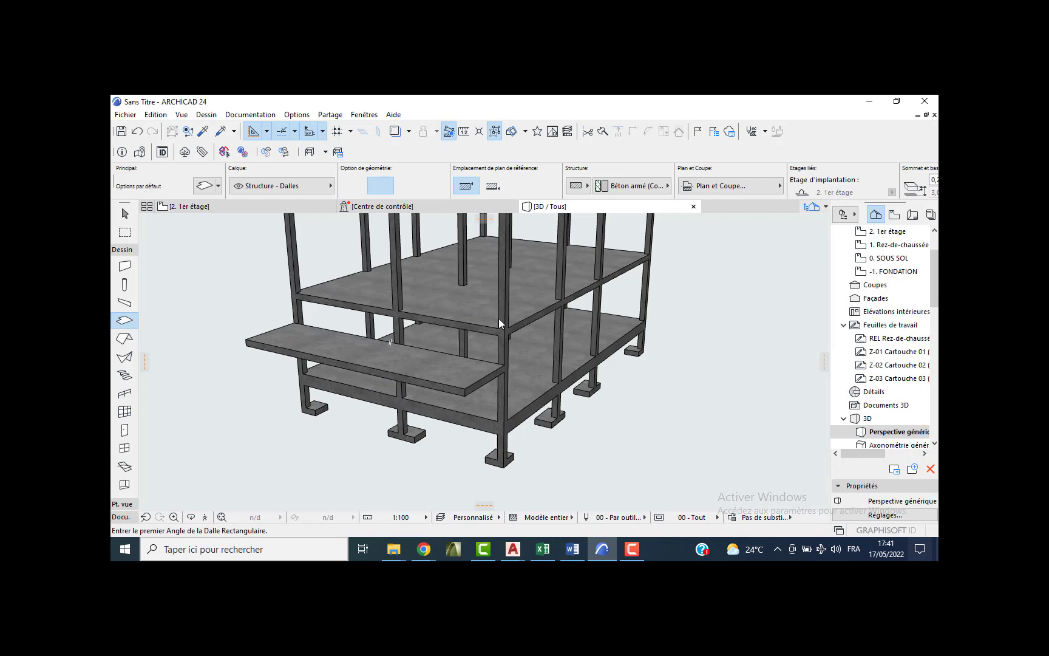
scroll(431, 346, "down", 6)
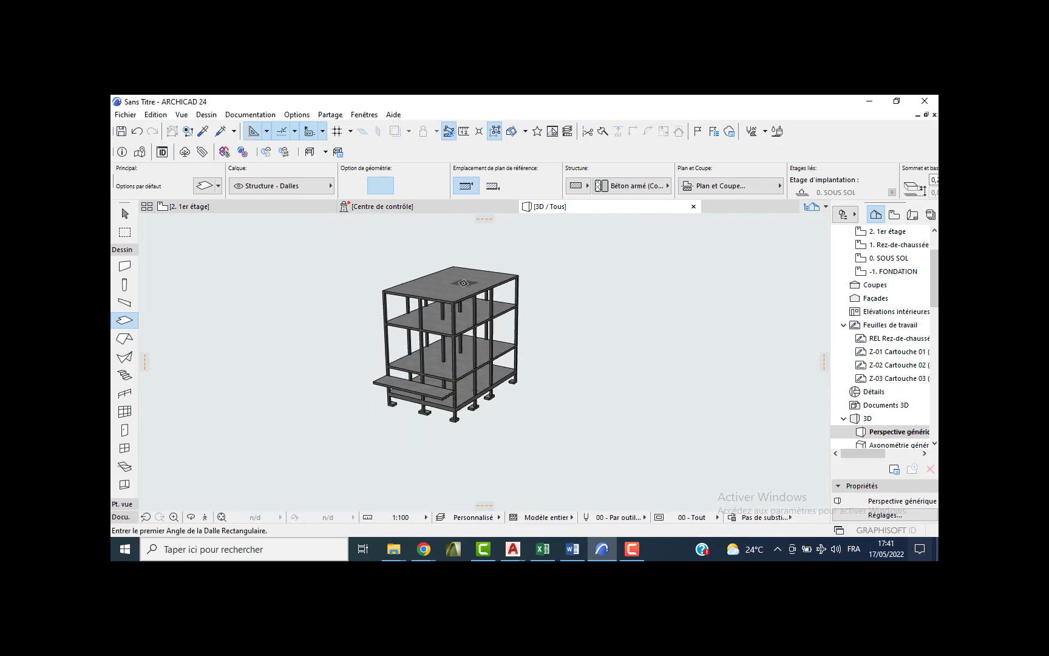
Paste the copied columns onto the 2 ETAGE storey at their original location.
scroll(890, 275, "up", 3)
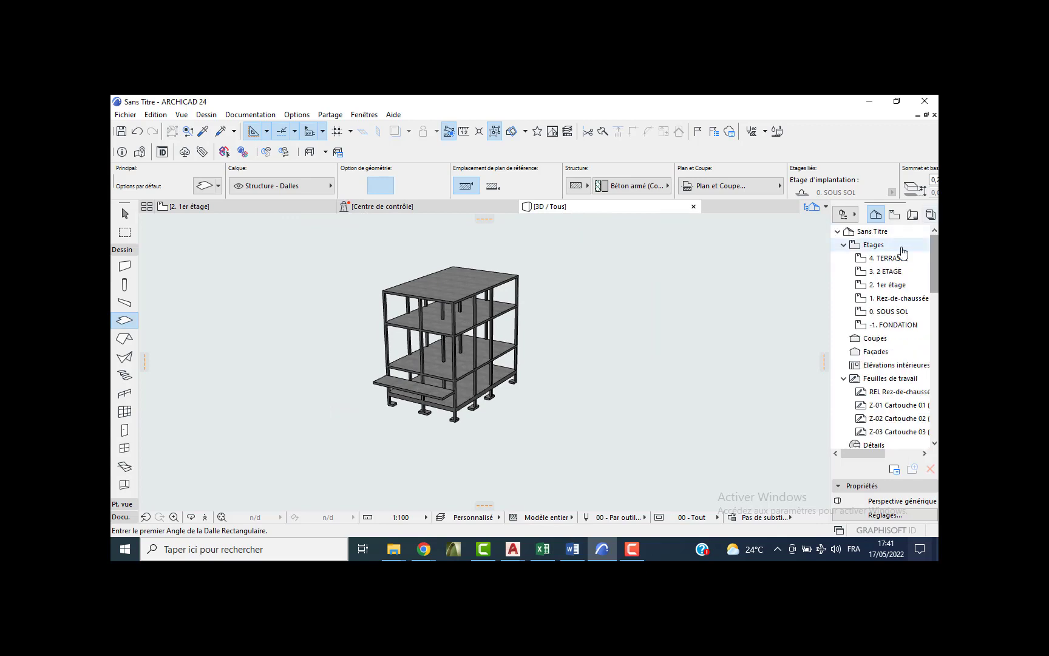
key("F2")
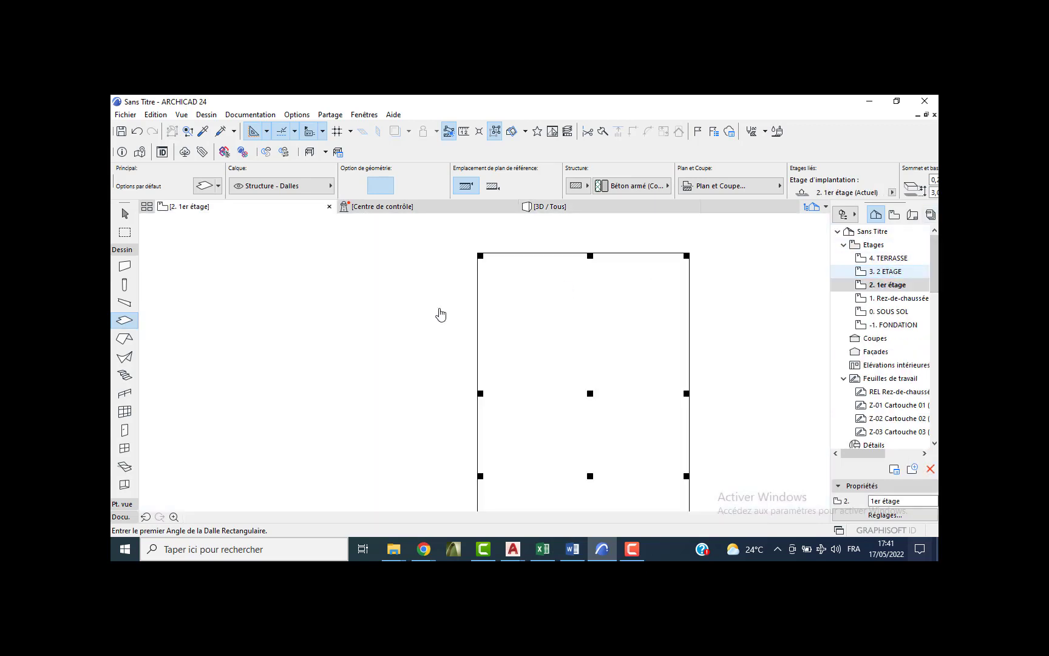
key("ctrl+Up")
key("ctrl+v")
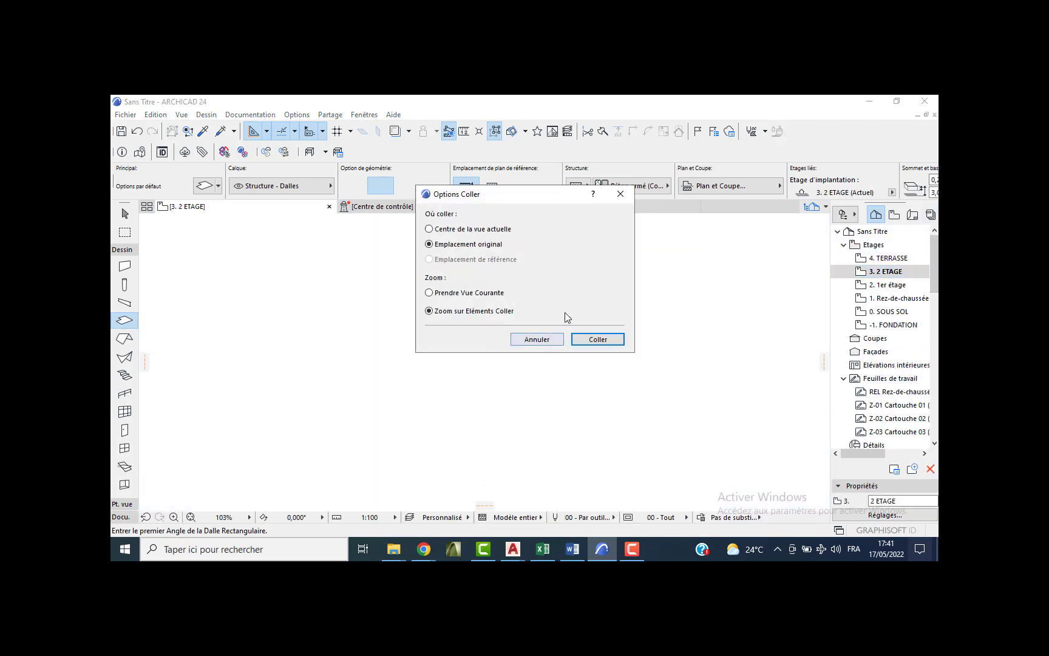
left_click(595, 340)
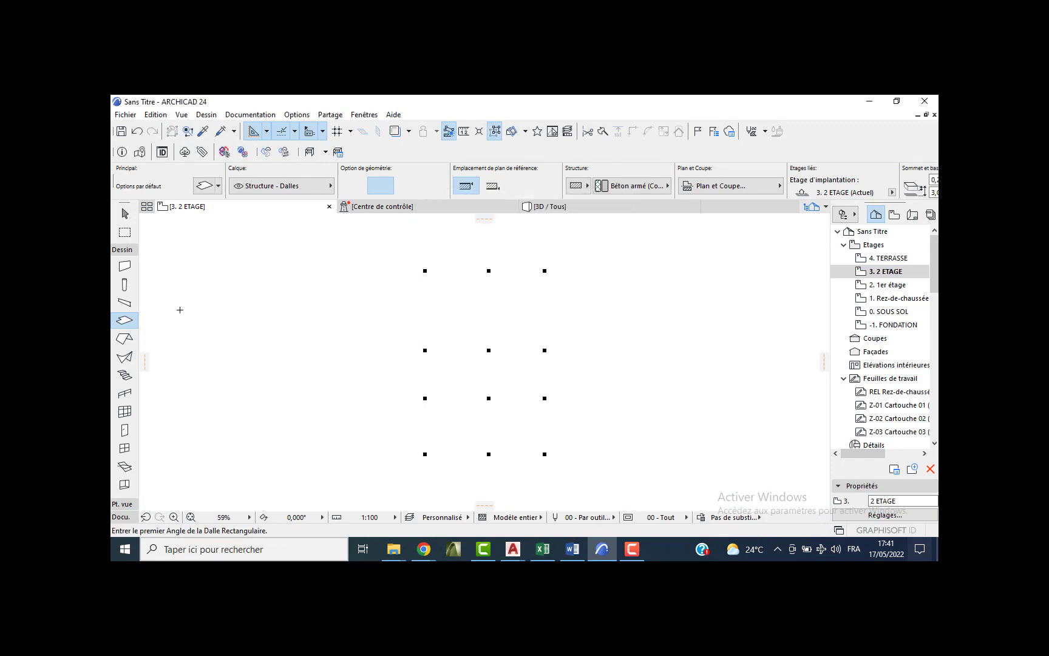
Check the default slab settings and draw a rectangular slab covering all the columns of the 2 ETAGE storey.
key("ctrl+t")
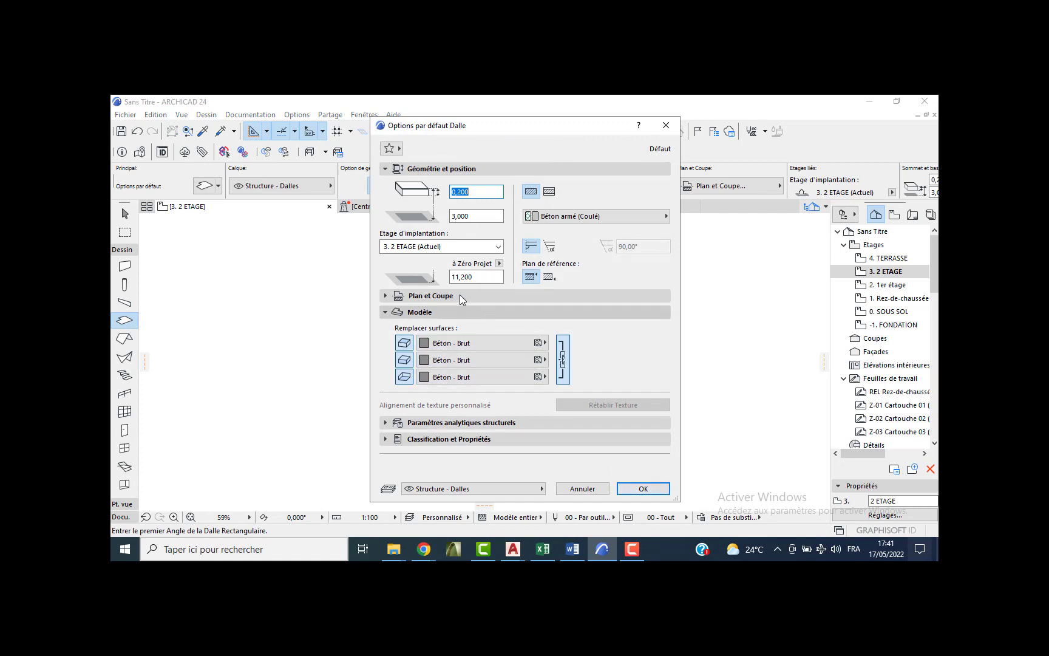
left_click(644, 489)
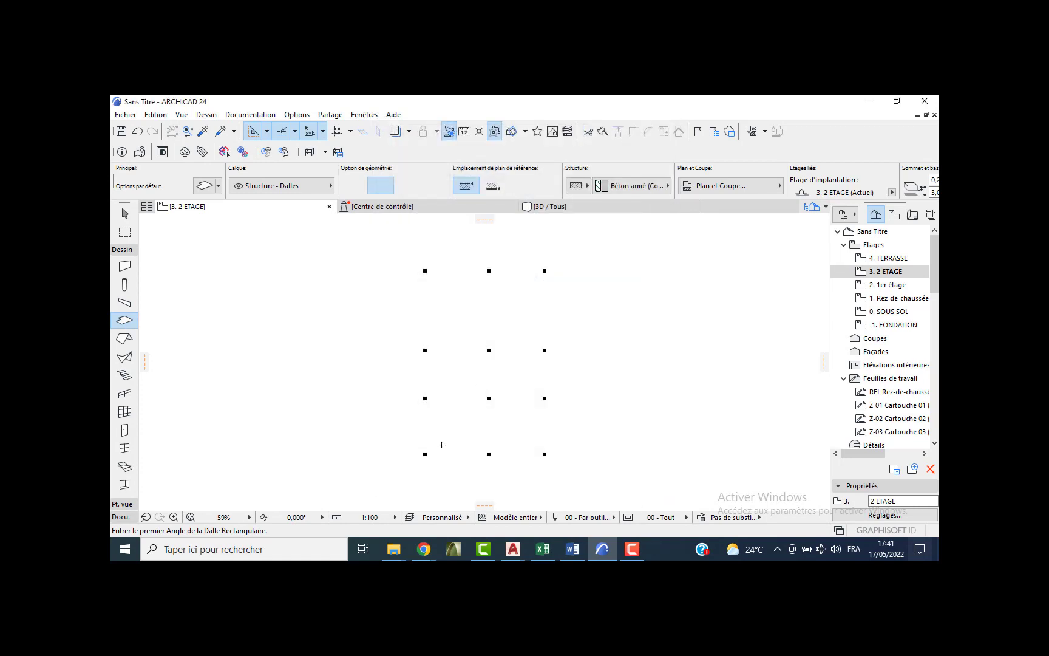
scroll(424, 451, "up", 4)
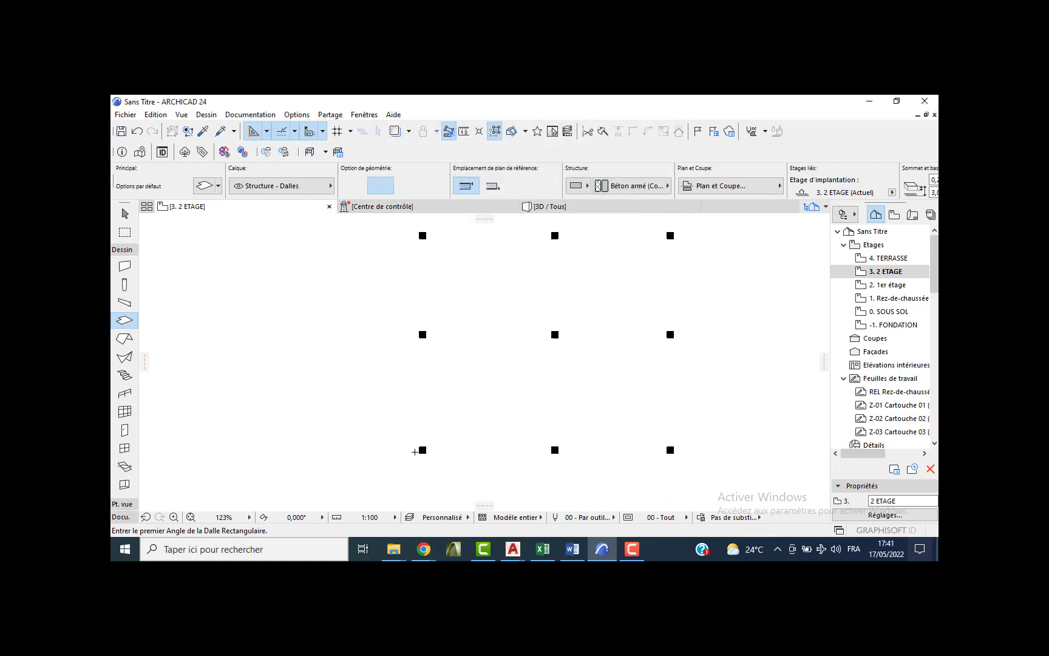
left_click(476, 464)
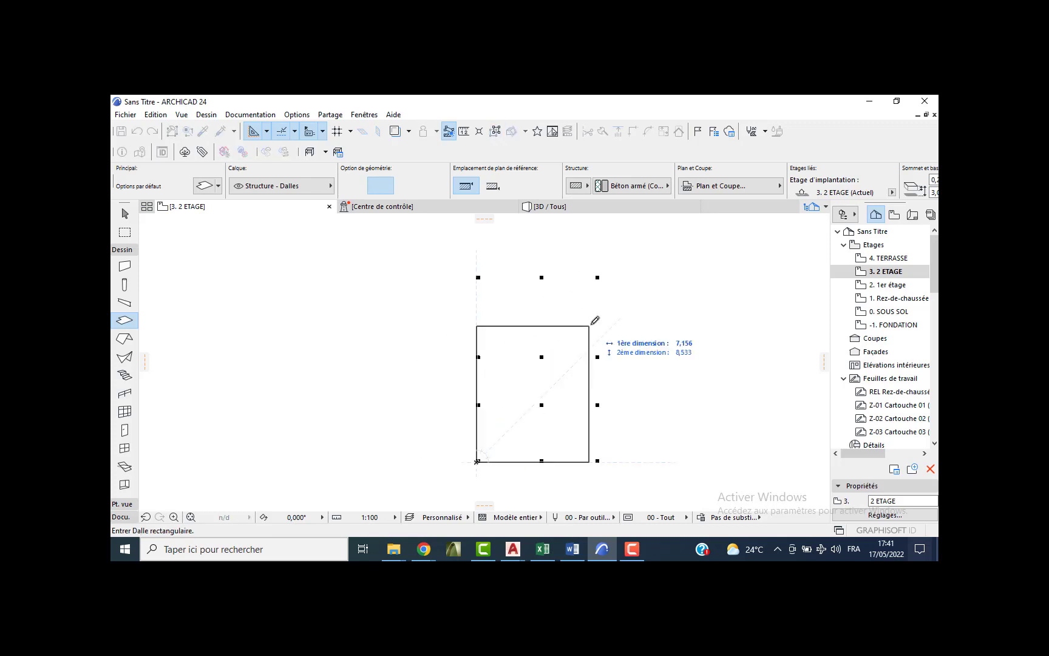
left_click(600, 271)
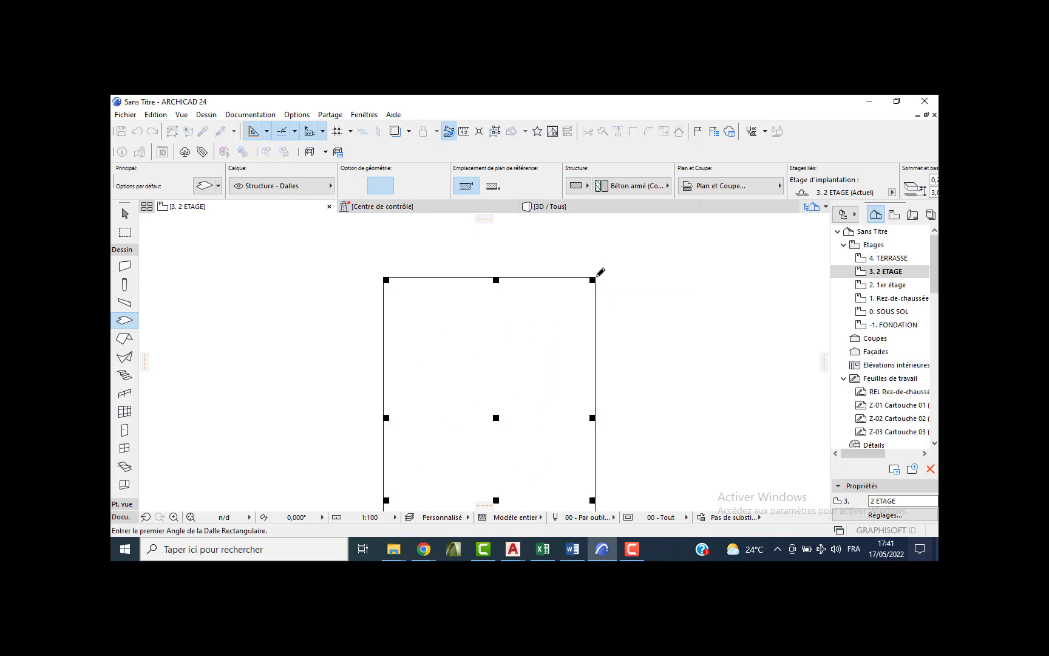
Paste the copied columns onto the TERRASSE storey at their original location and leave the Slab tool.
double_click(886, 258)
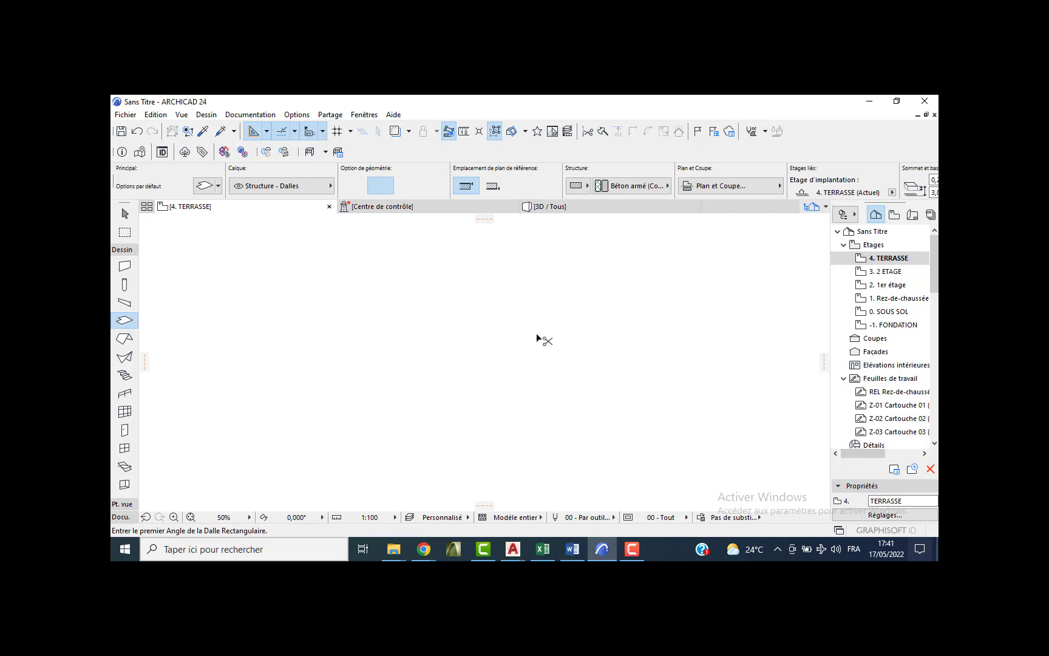
key("ctrl+v")
left_click(653, 317)
scroll(583, 353, "up", 3)
scroll(610, 346, "up", 3)
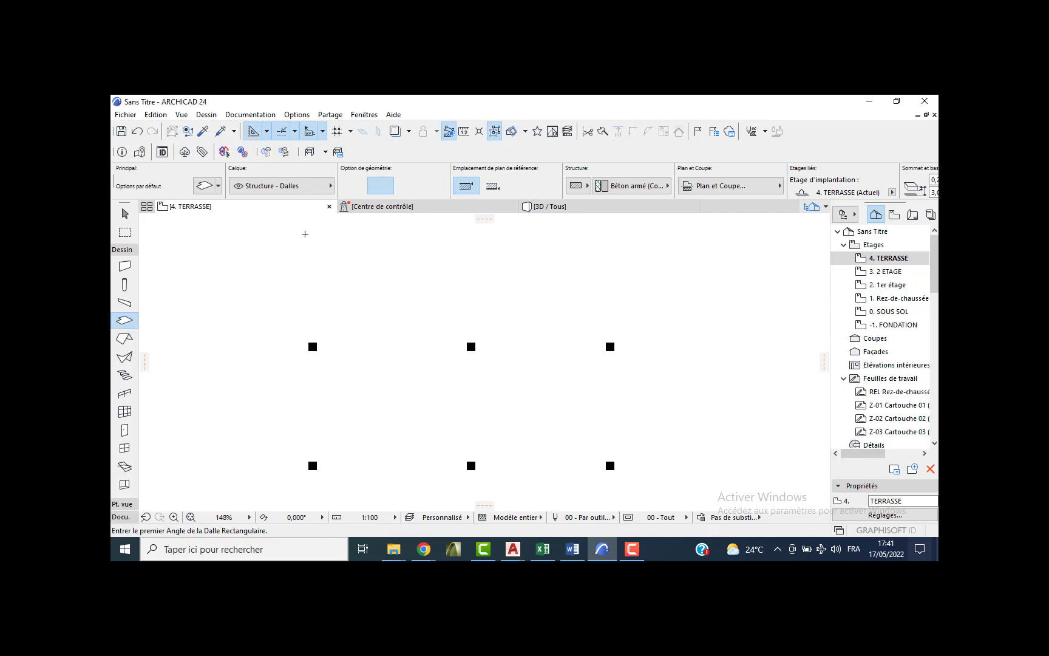
left_click(209, 190)
key("Escape")
key("Escape")
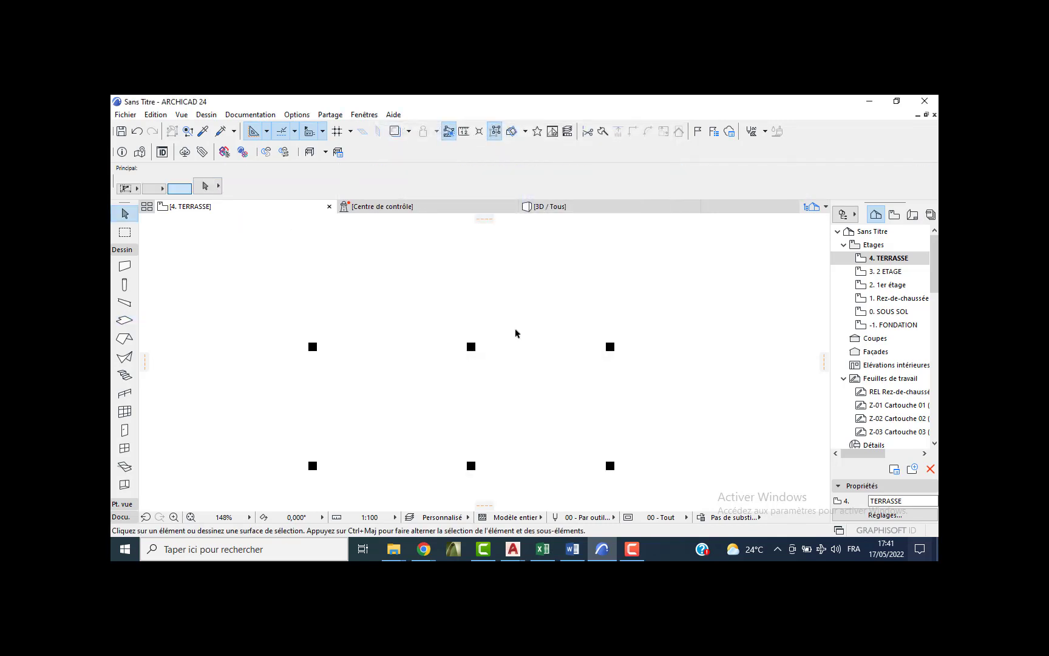
Set the height to 1,2 for the TERRASSE columns in the upper row, the left column line and the lower row.
scroll(520, 327, "down", 7)
left_click(559, 253)
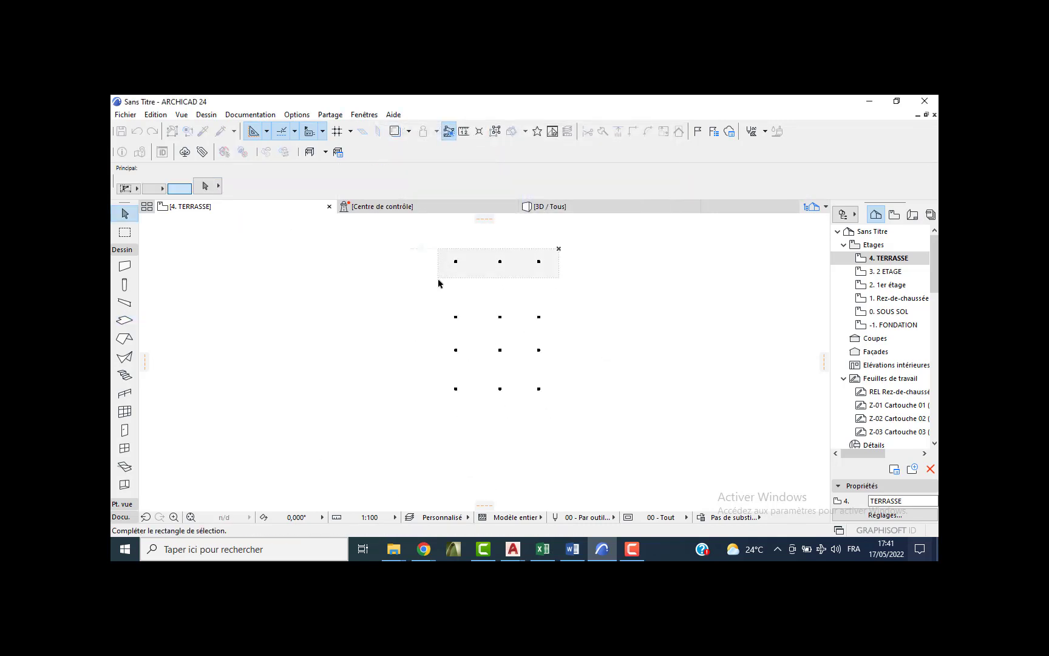
left_click(438, 278)
left_click(462, 298)
left_click(447, 392, "shift")
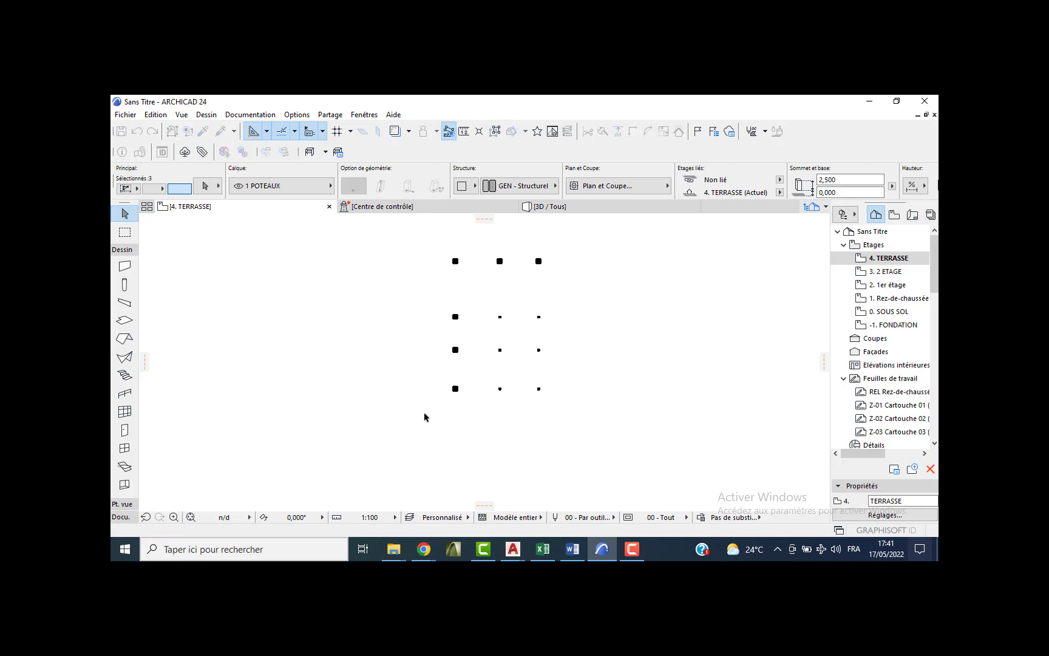
left_click(556, 376, "shift")
left_click(482, 411, "shift")
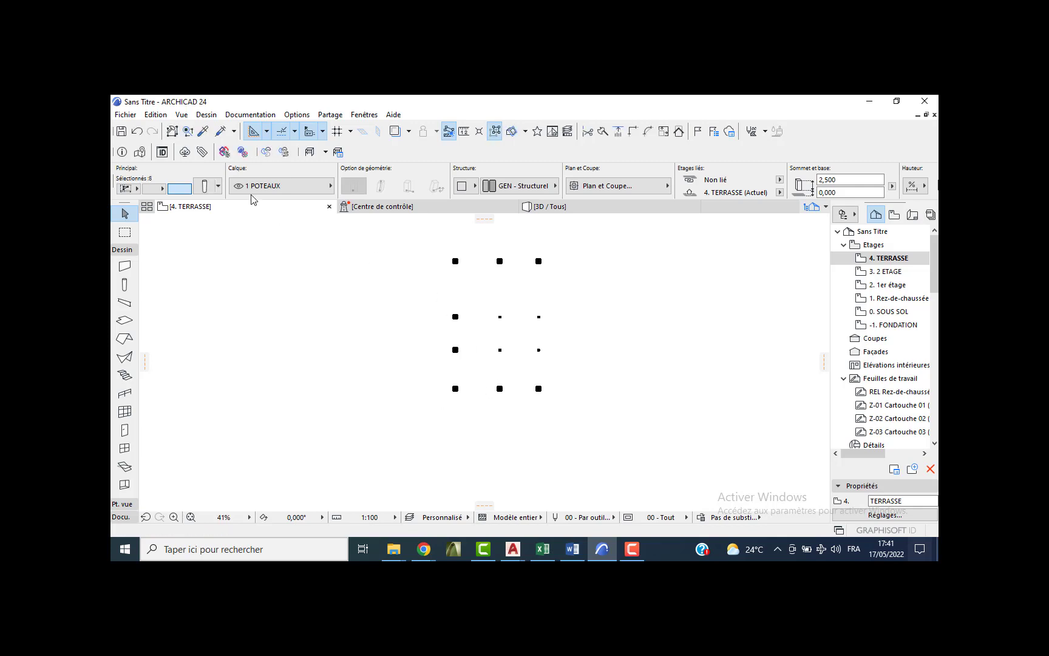
key("ctrl+t")
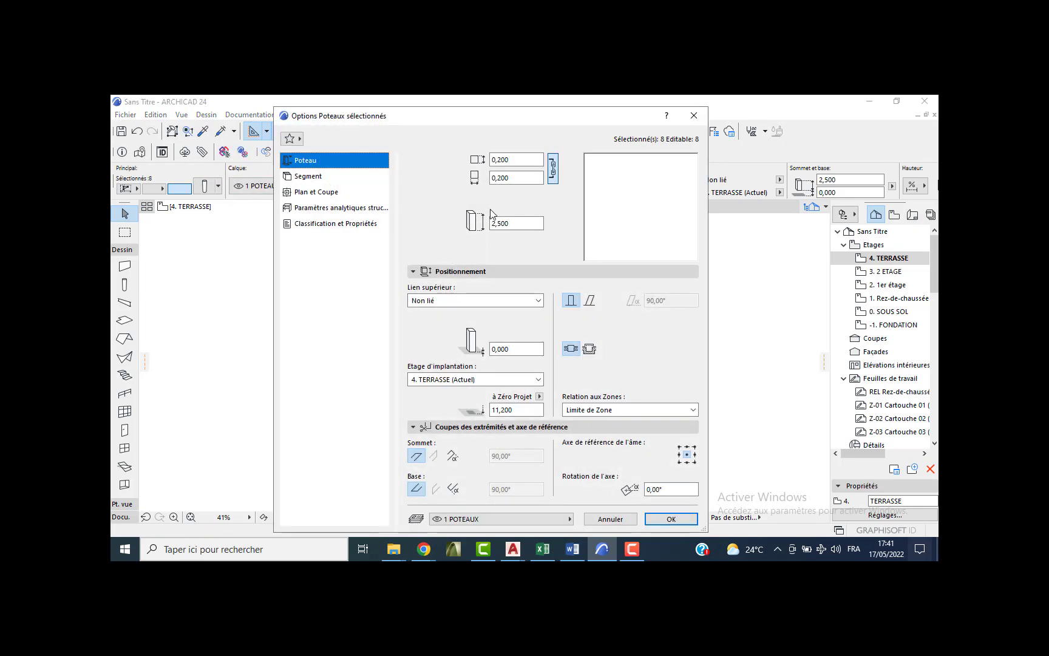
double_click(495, 223)
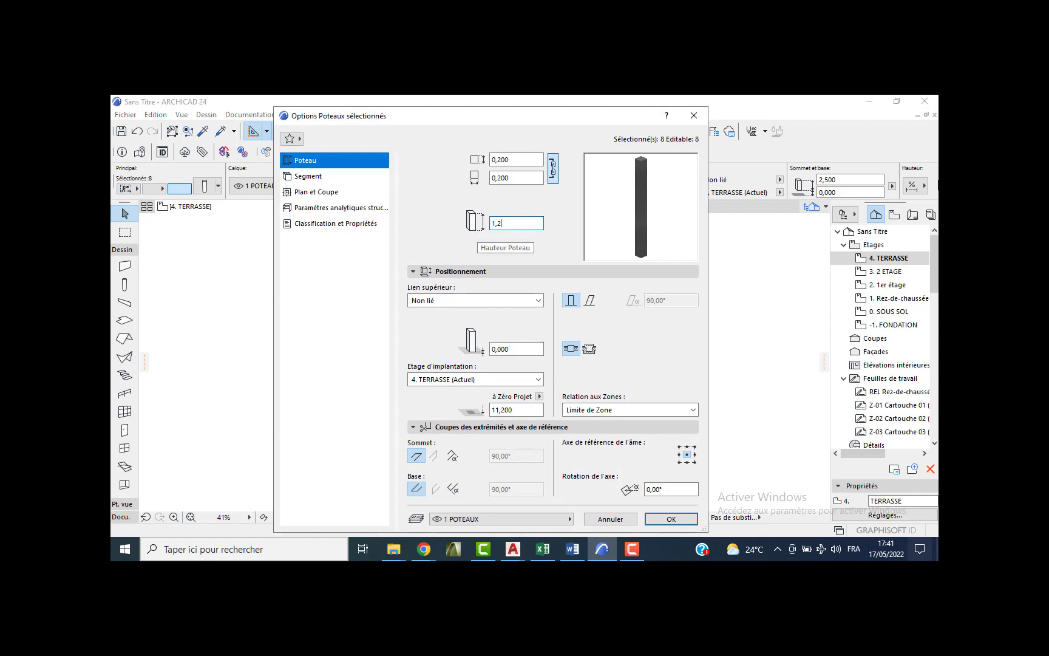
key("Return")
left_click(559, 312)
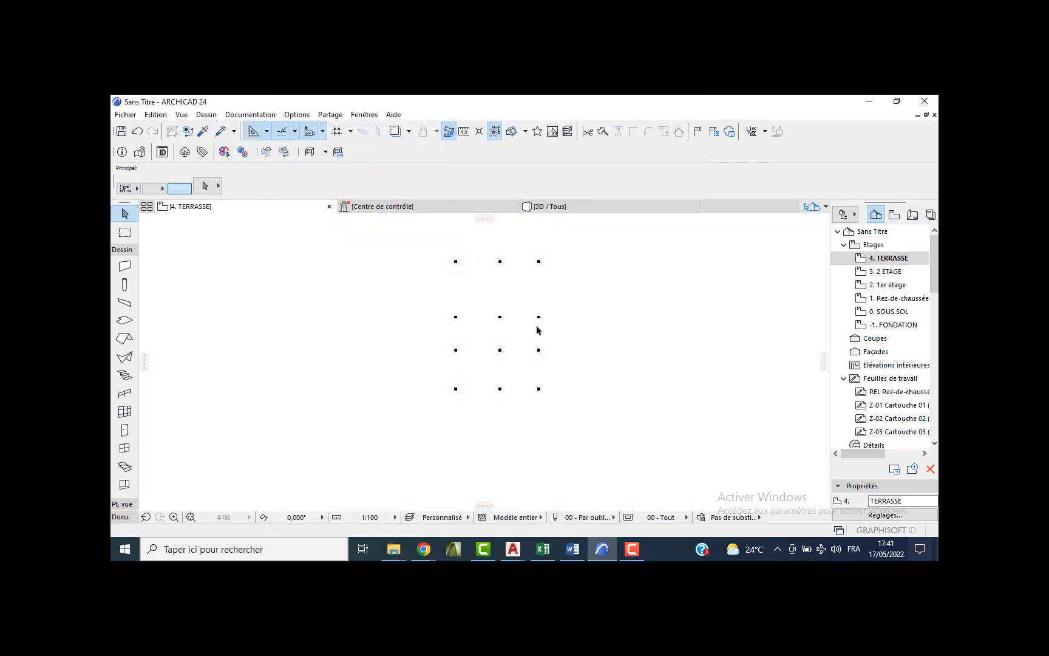
Select the remaining four columns at the middle and right of the TERRASSE plan and check their height settings.
left_click_drag(563, 306, 487, 372)
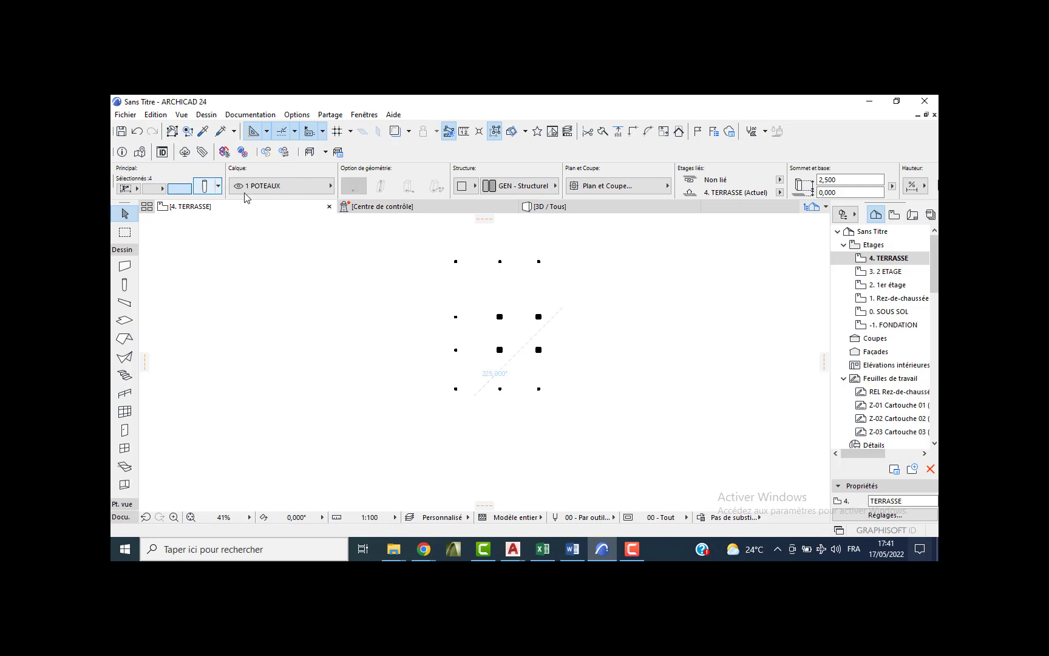
key("ctrl+t")
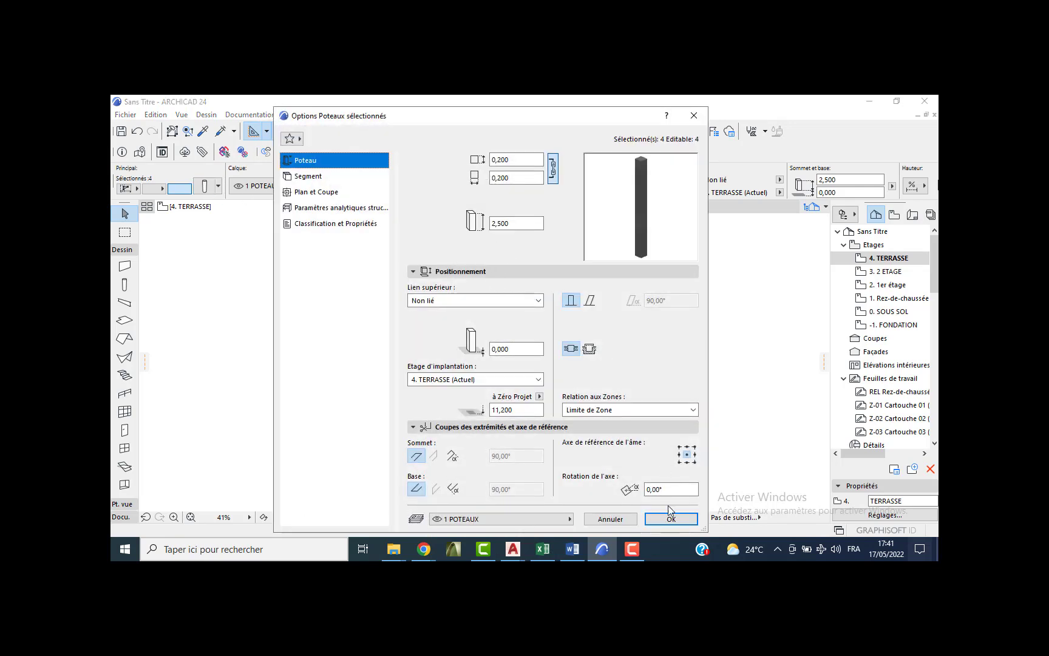
left_click(670, 512)
left_click(202, 311)
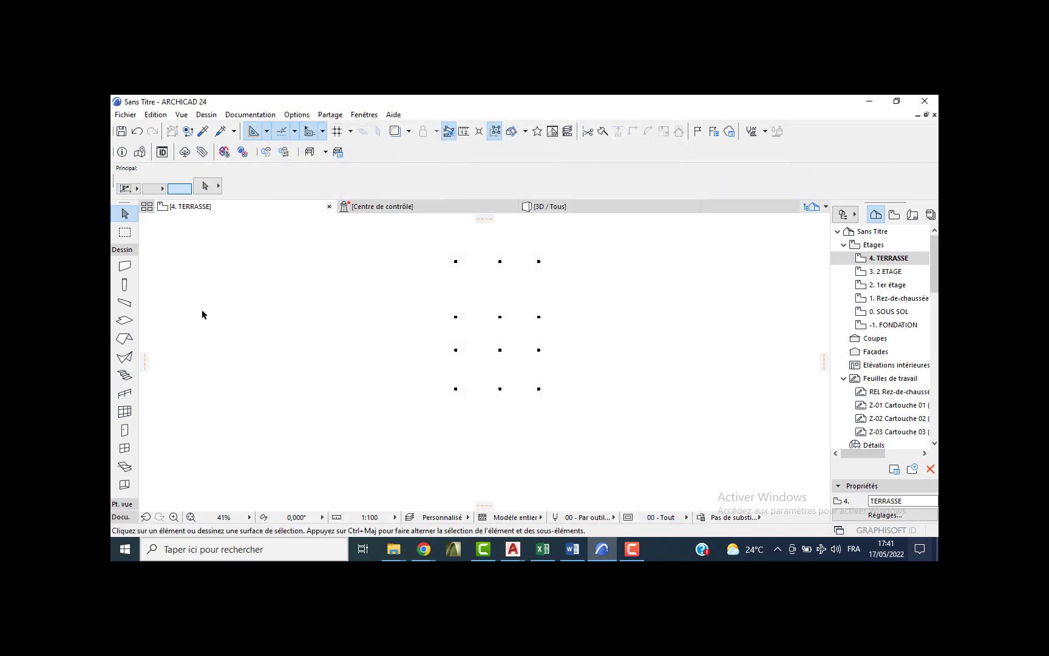
Set the default slab to a thickness of 0,1 and an elevation of 2,600 above the TERRASSE storey.
left_click(125, 321)
key("ctrl+t")
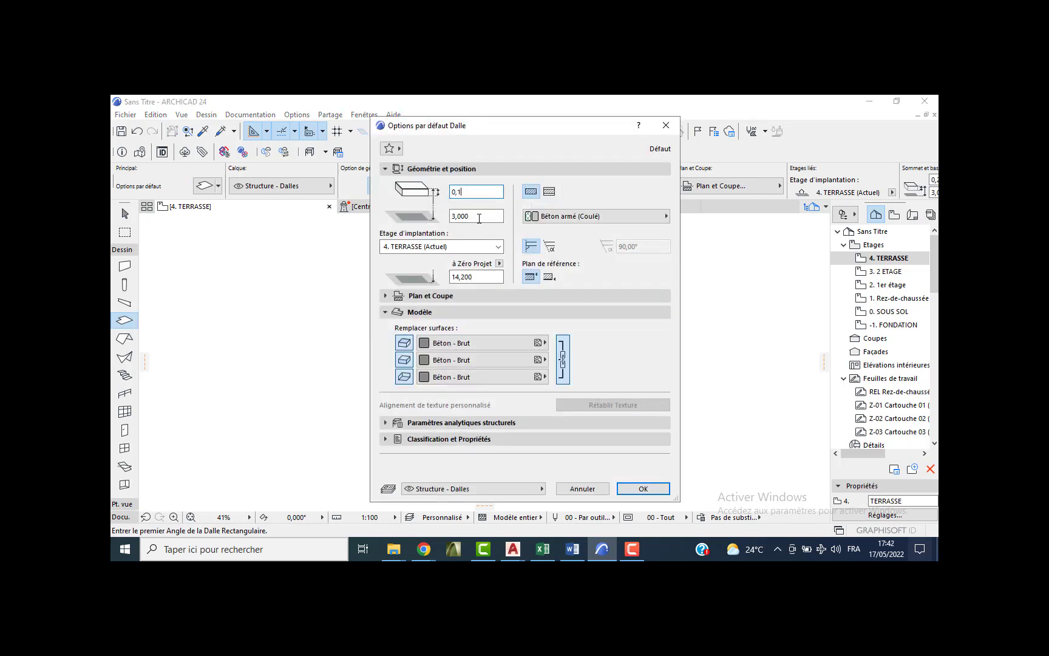
left_click(475, 218)
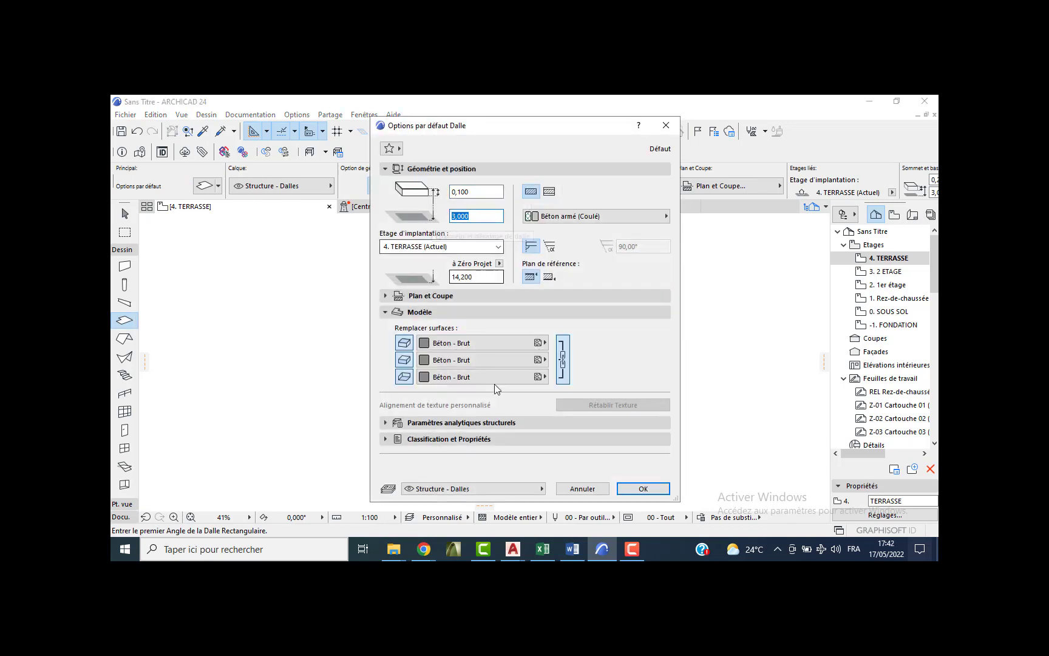
type("2")
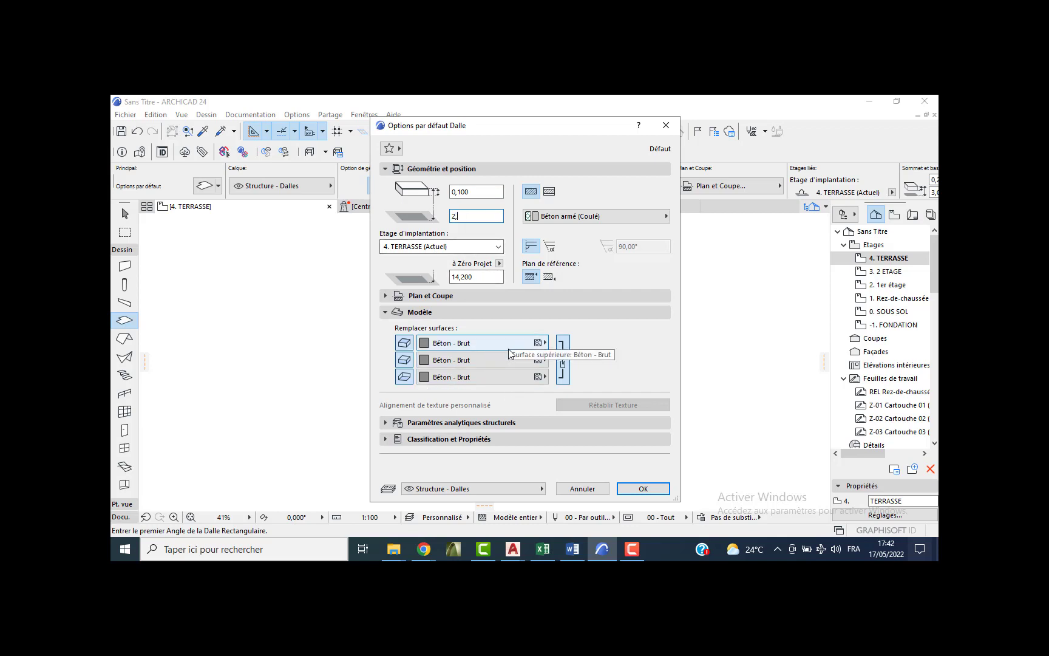
type(",600")
key("Return")
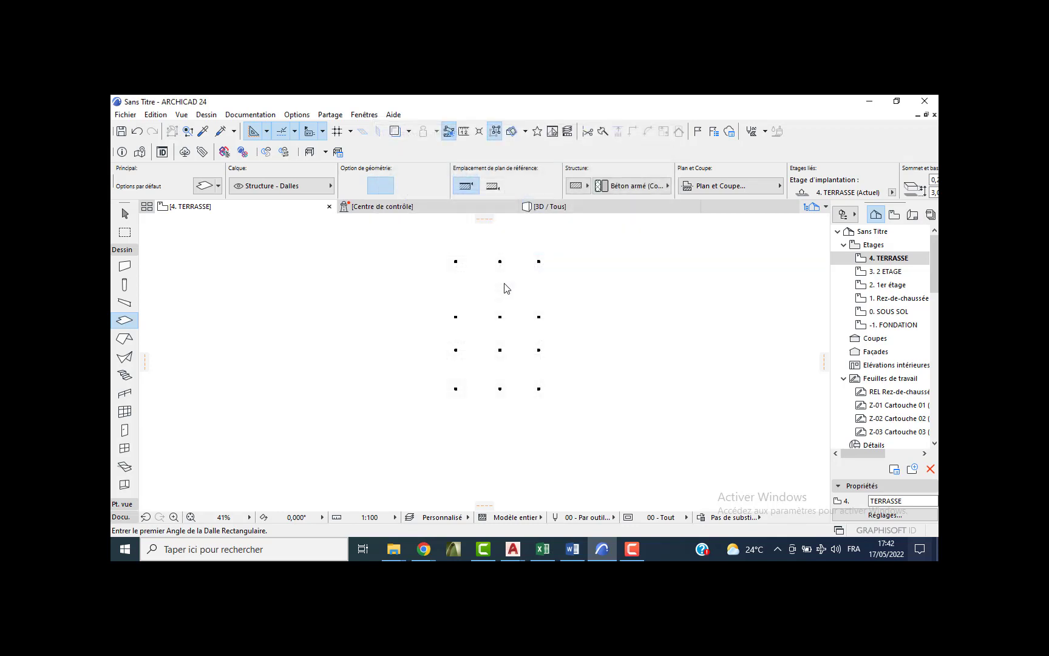
Draw a rectangular slab across the four tall TERRASSE columns and examine the whole structure in the 3D view.
scroll(491, 321, "up", 1)
right_click(492, 321)
left_click(540, 334)
scroll(538, 337, "up", 2)
left_click(557, 281)
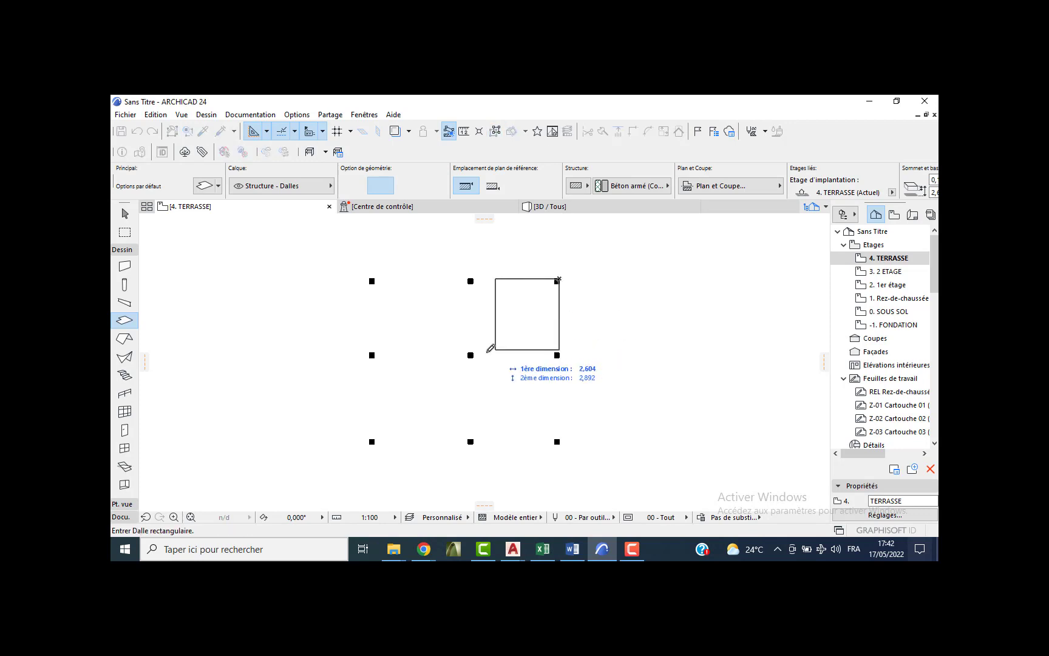
left_click(470, 355)
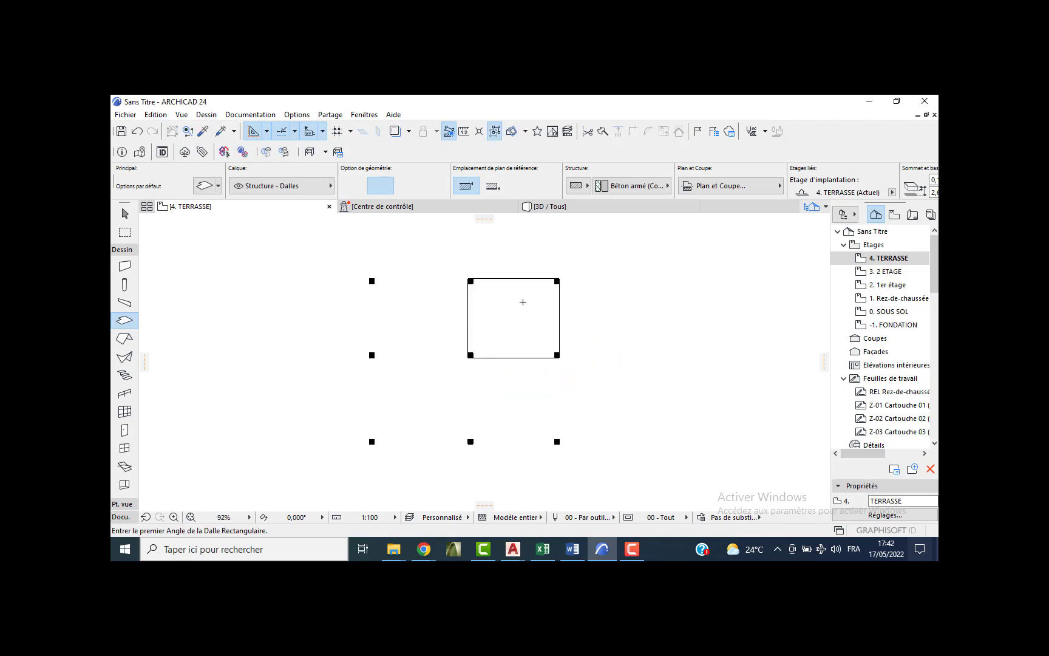
left_click(544, 208)
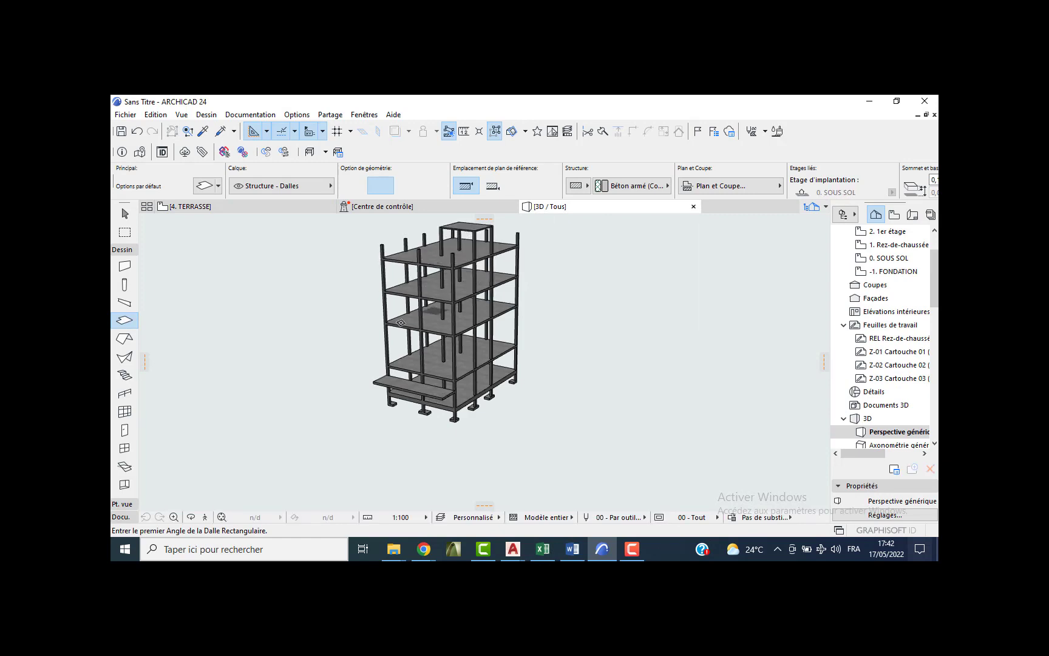
middle_click_drag(338, 292, 524, 263, "shift")
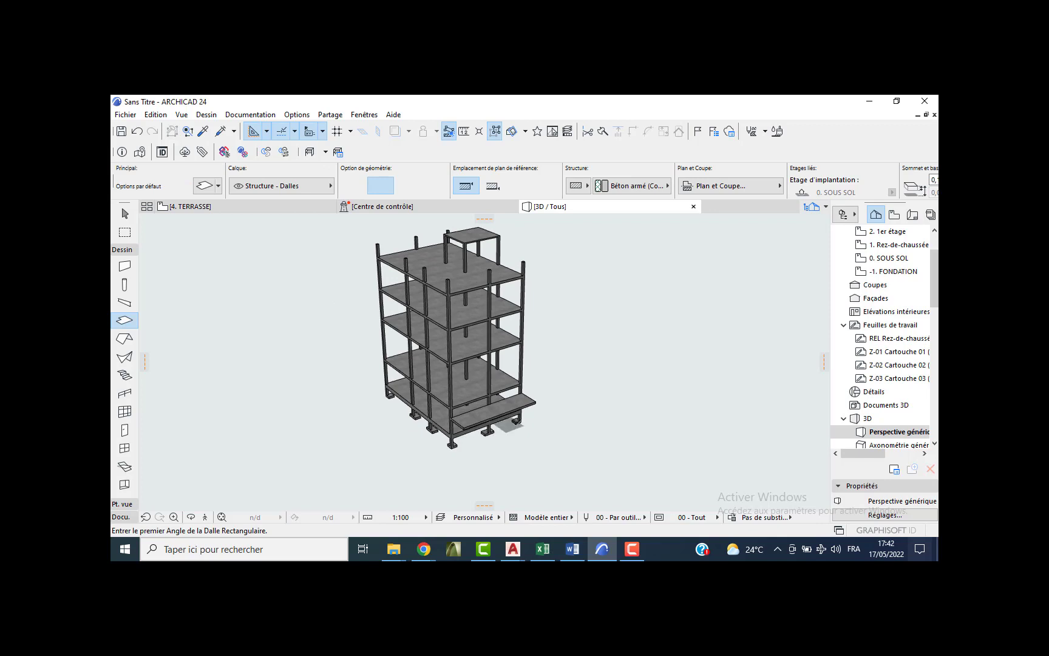
Look at the front of the structure in 3D and open the -1. FONDATION floor plan.
middle_click_drag(509, 425, 451, 398, "shift")
scroll(534, 372, "down", 1)
middle_click_drag(578, 352, 423, 370)
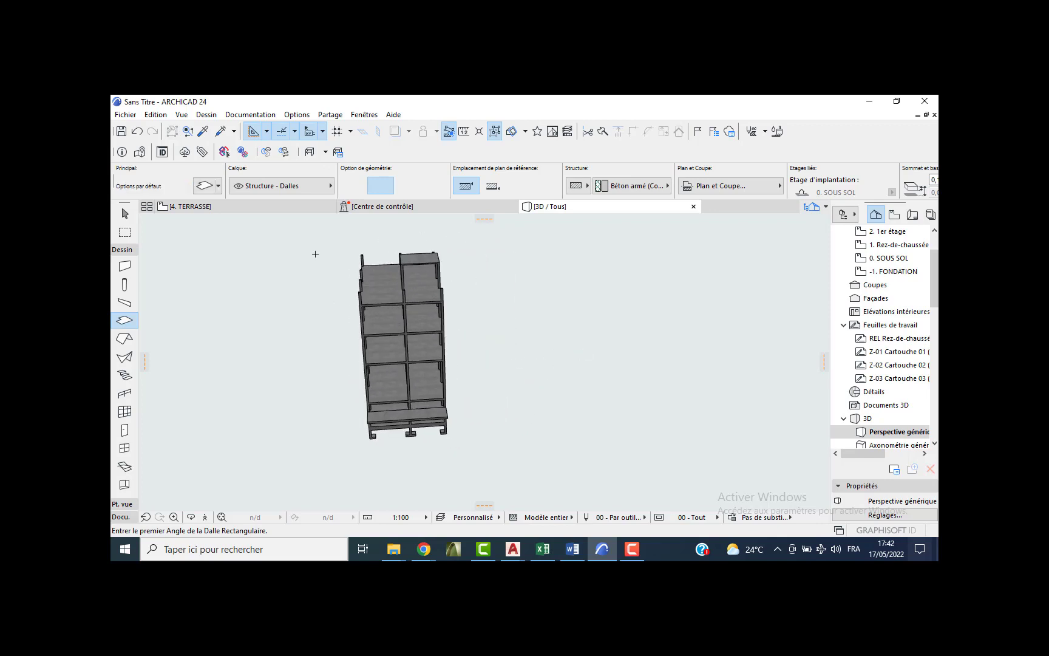
left_click(276, 207)
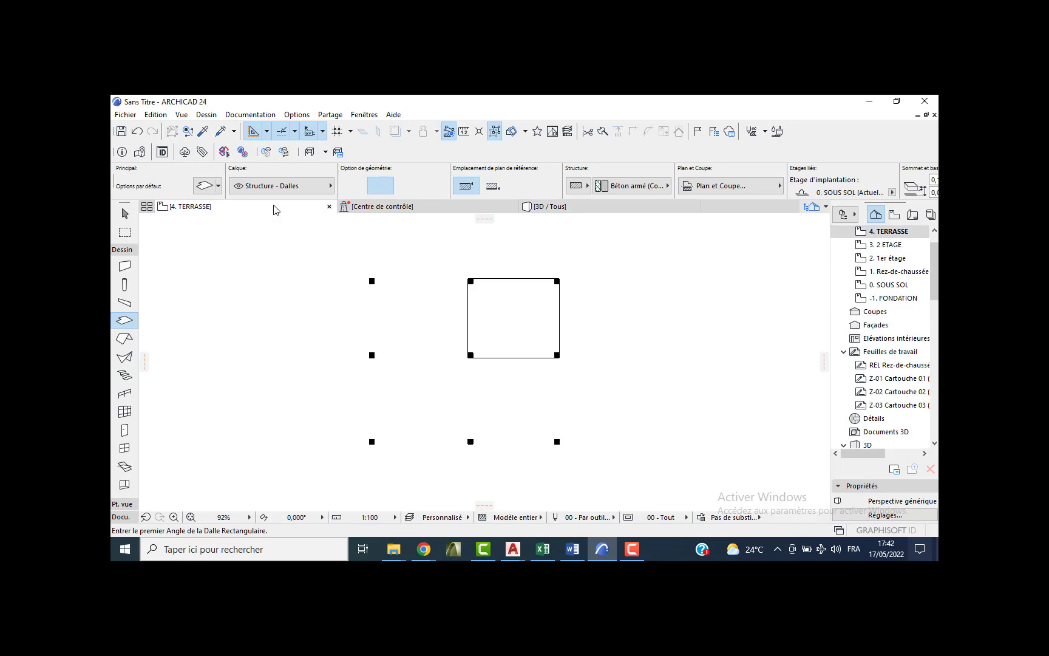
double_click(894, 298)
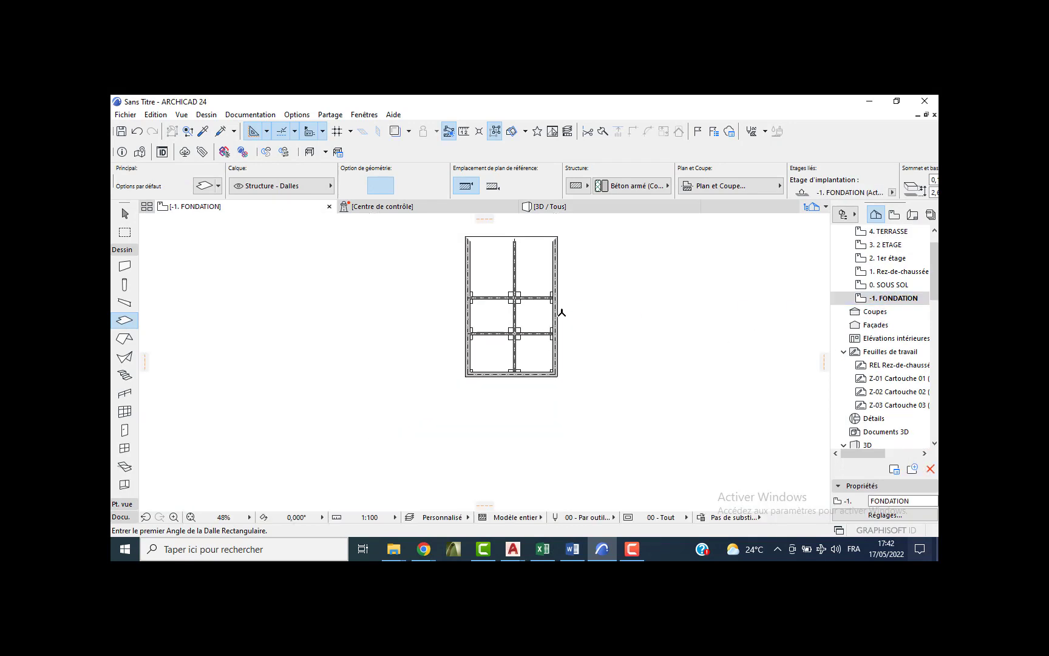
scroll(562, 312, "down", 2)
middle_click_drag(621, 316, 404, 311)
scroll(283, 273, "up", 2)
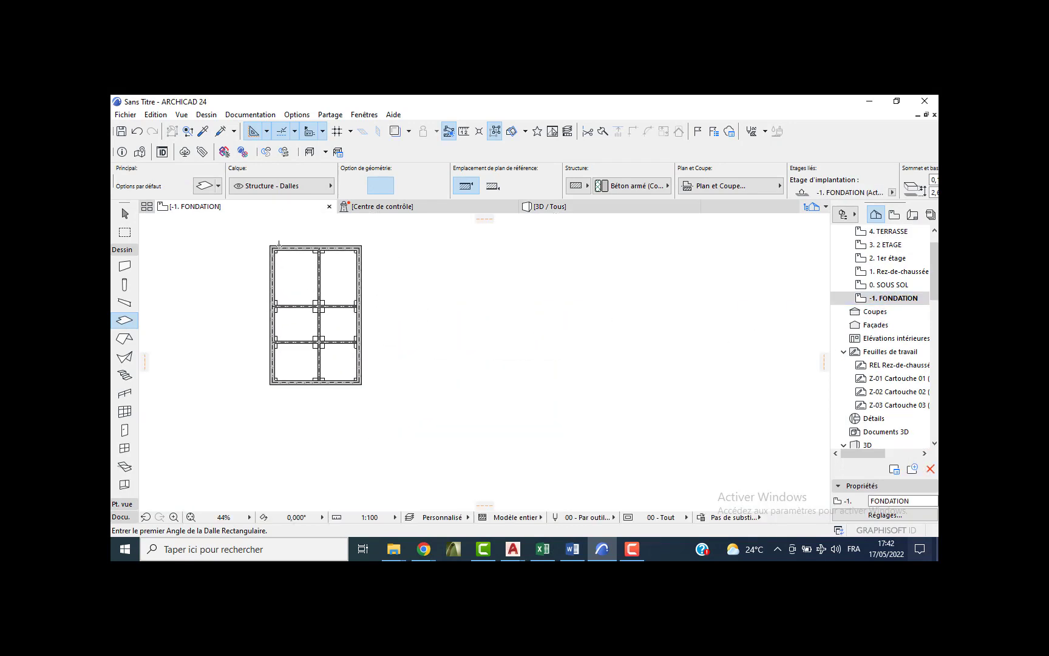
Try to create automatic exterior dimensions for all the elements selected in the FONDATION plan.
key("Escape")
left_click_drag(243, 234, 357, 394)
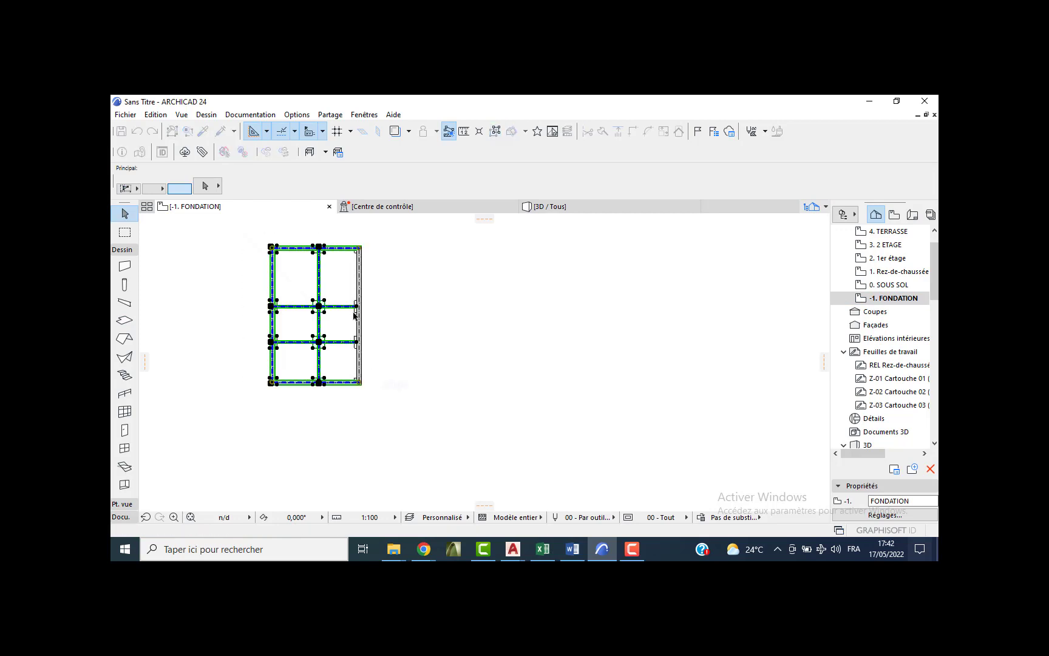
left_click(382, 238)
left_click_drag(382, 238, 246, 409)
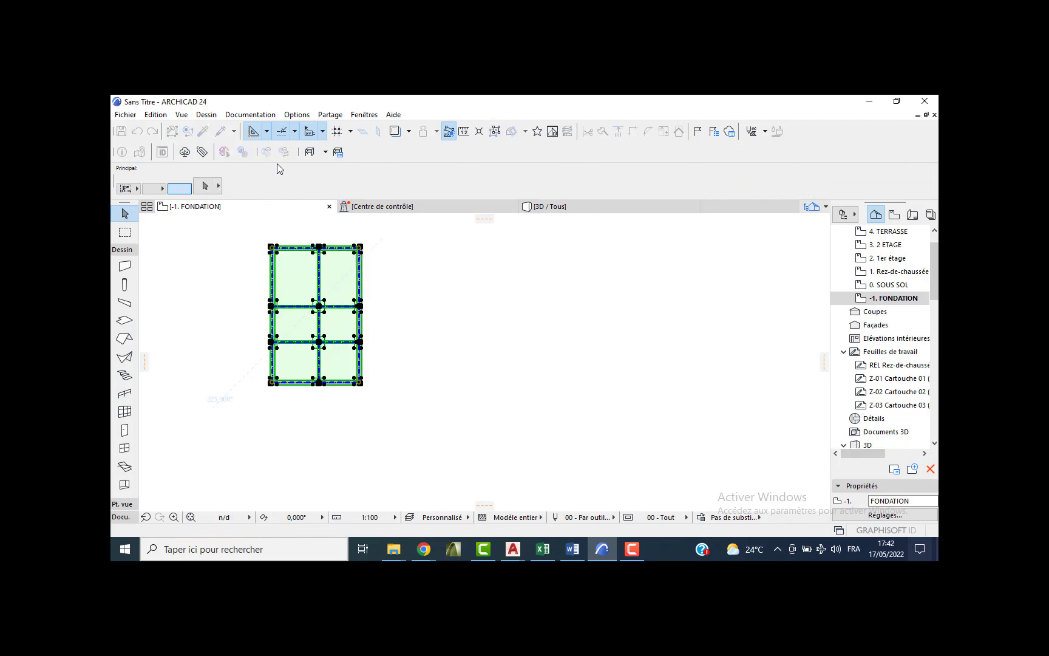
left_click(265, 115)
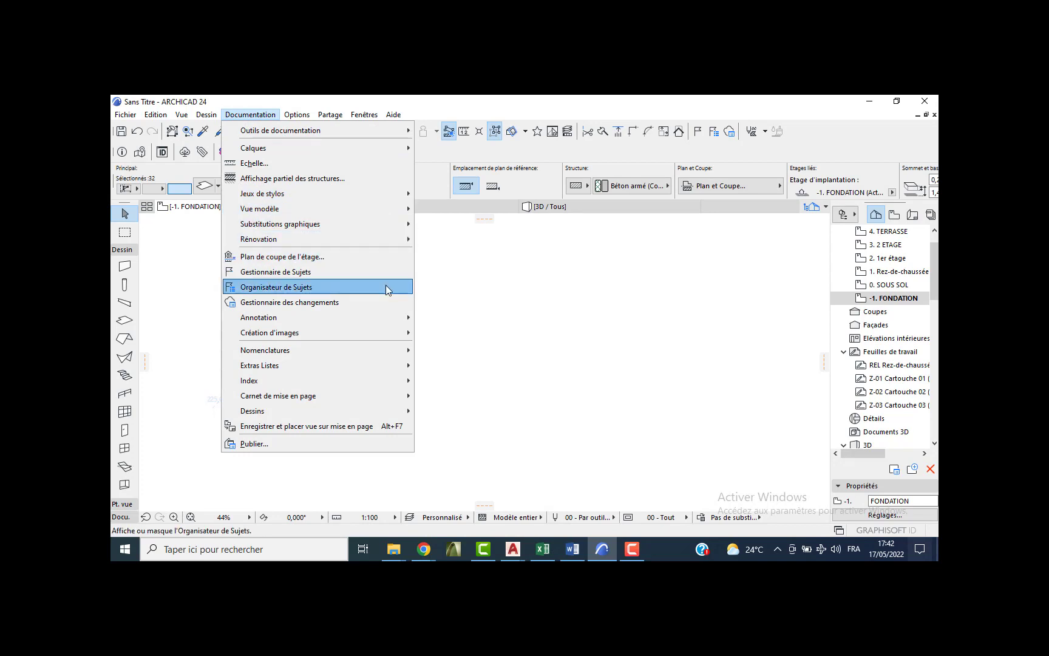
mouse_move(396, 317)
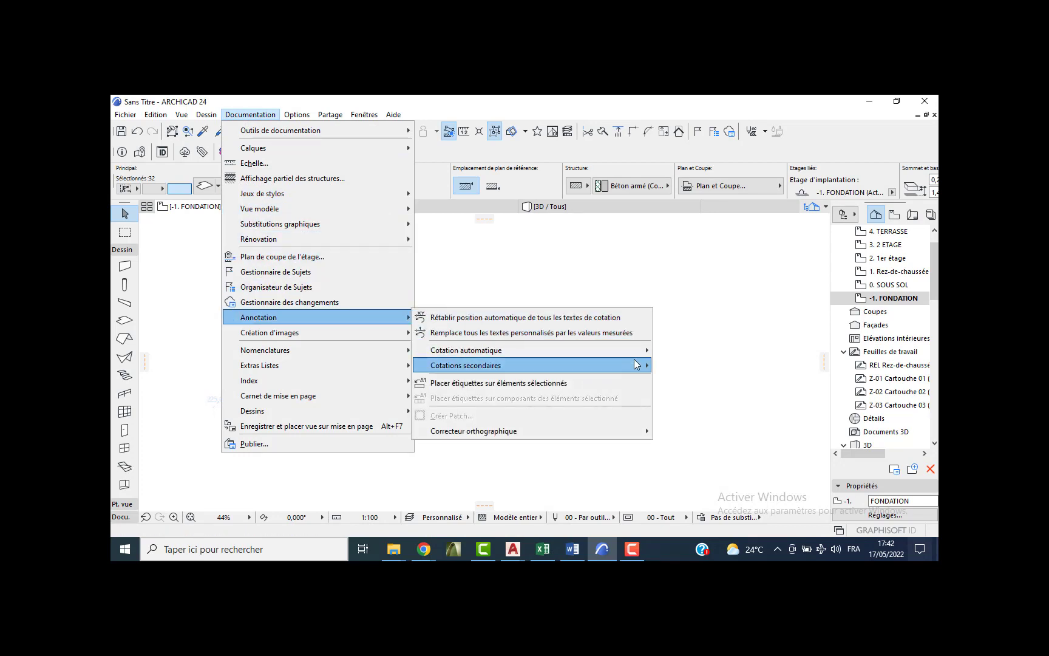
mouse_move(644, 351)
left_click(677, 350)
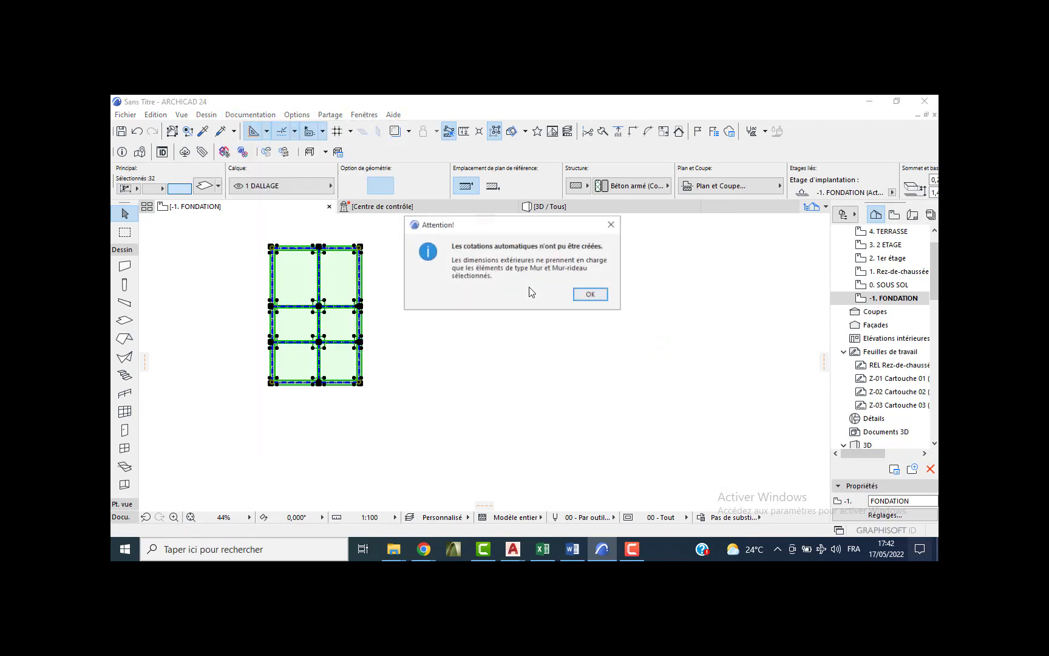
left_click(588, 296)
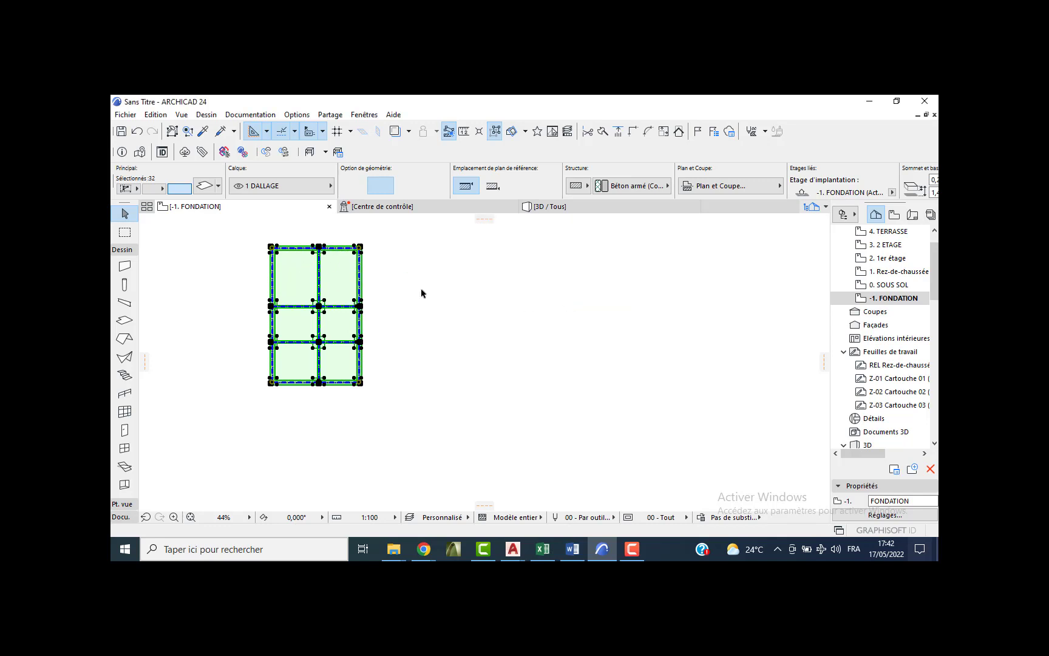
key("Escape")
Try to create automatic exterior dimensions for all the columns in the FONDATION plan.
left_click(124, 284)
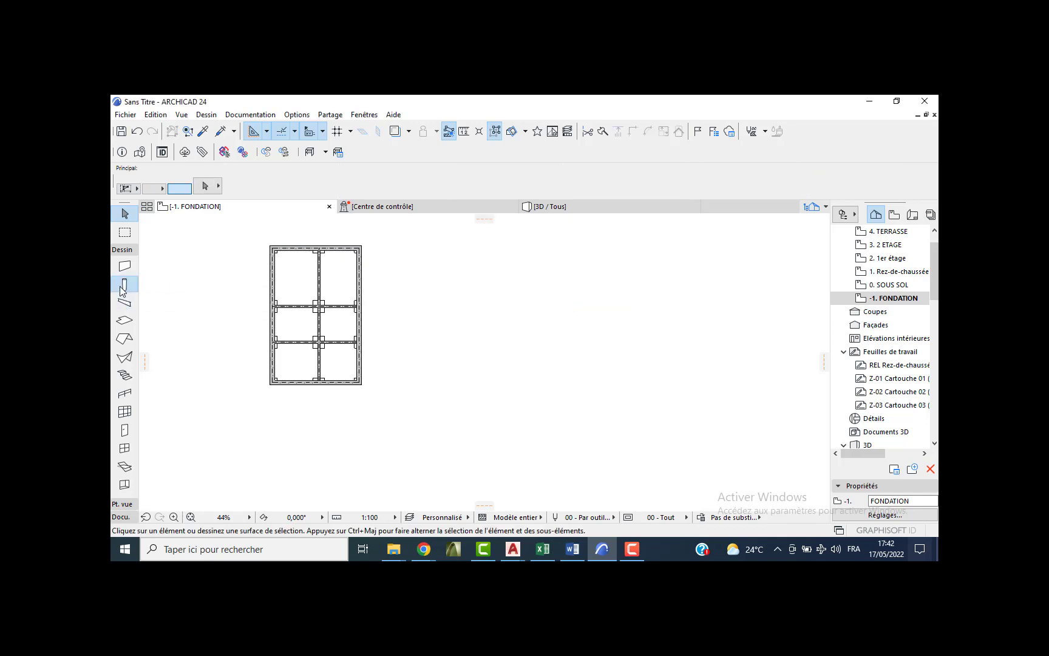
key("ctrl+a")
left_click(250, 114)
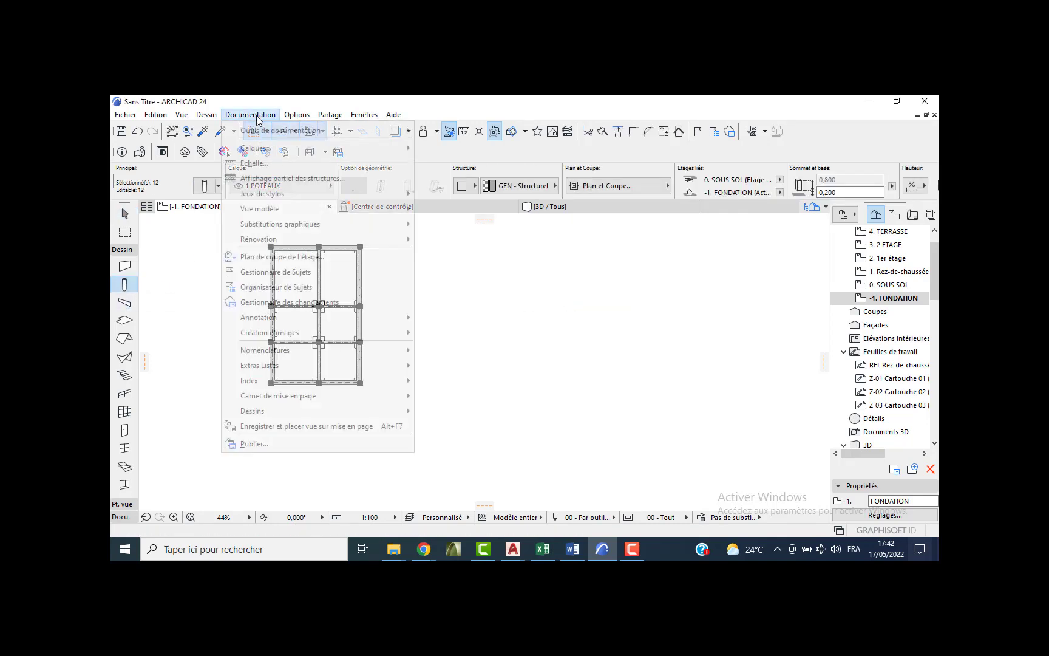
mouse_move(379, 319)
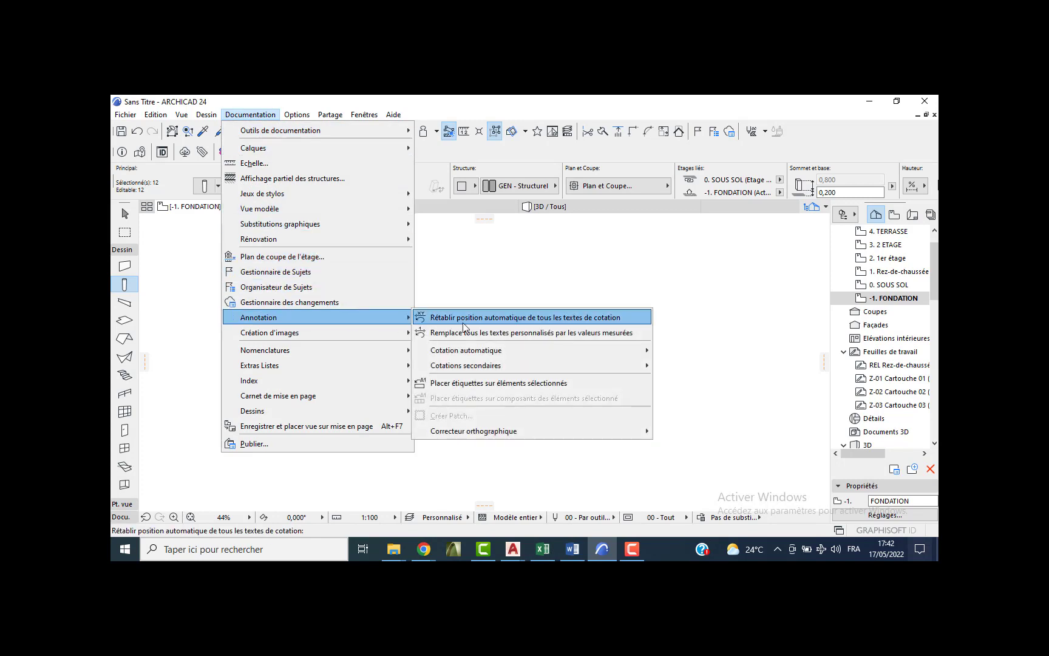
mouse_move(607, 350)
left_click(686, 350)
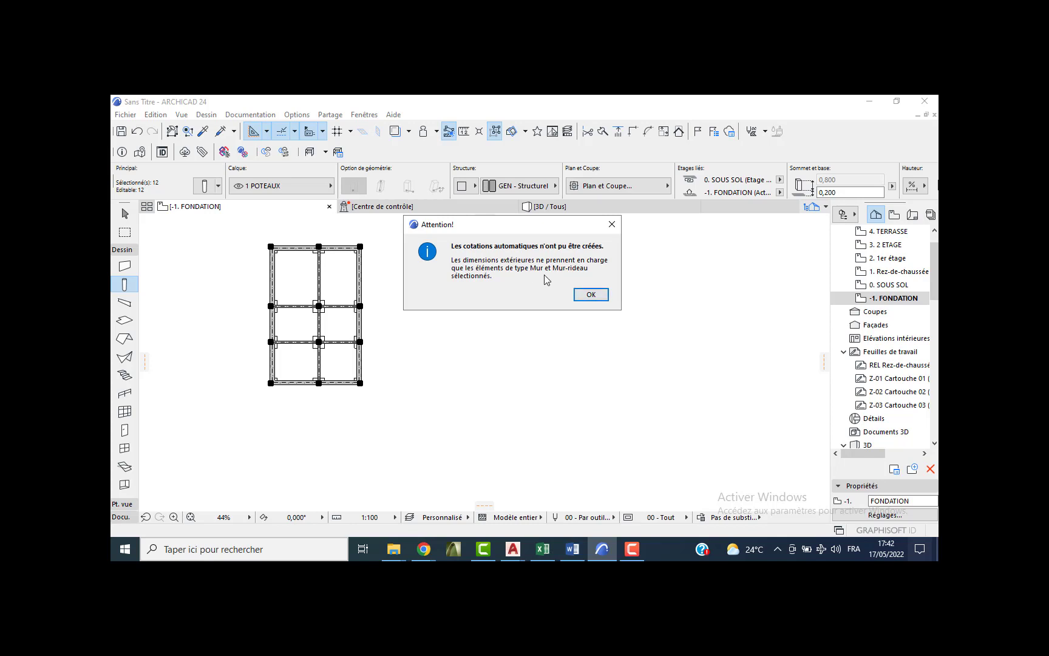
left_click(591, 295)
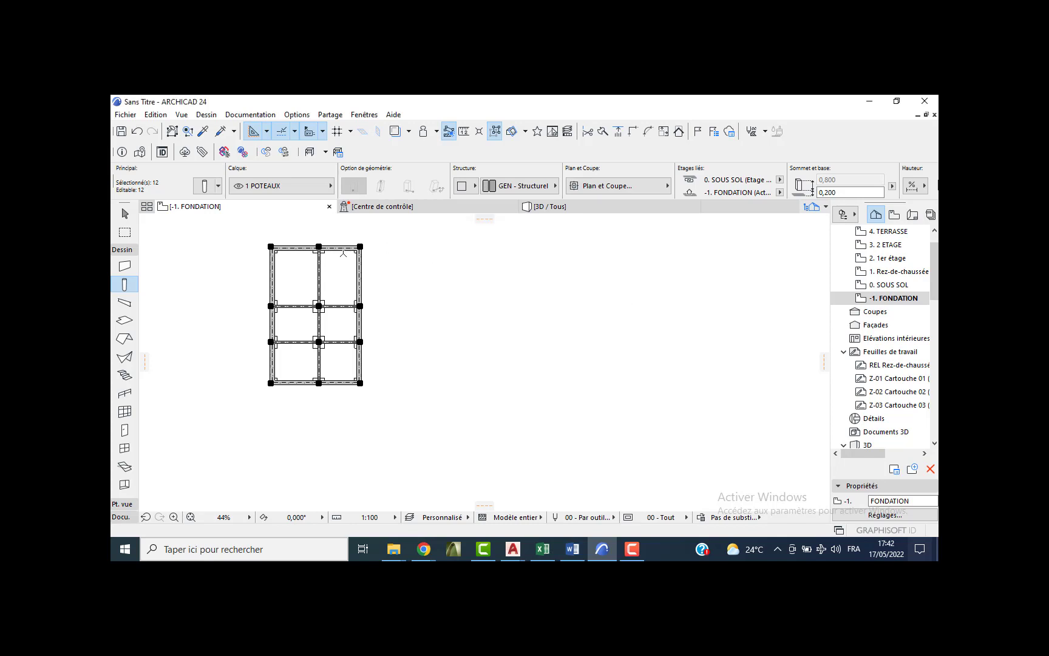
key("Escape")
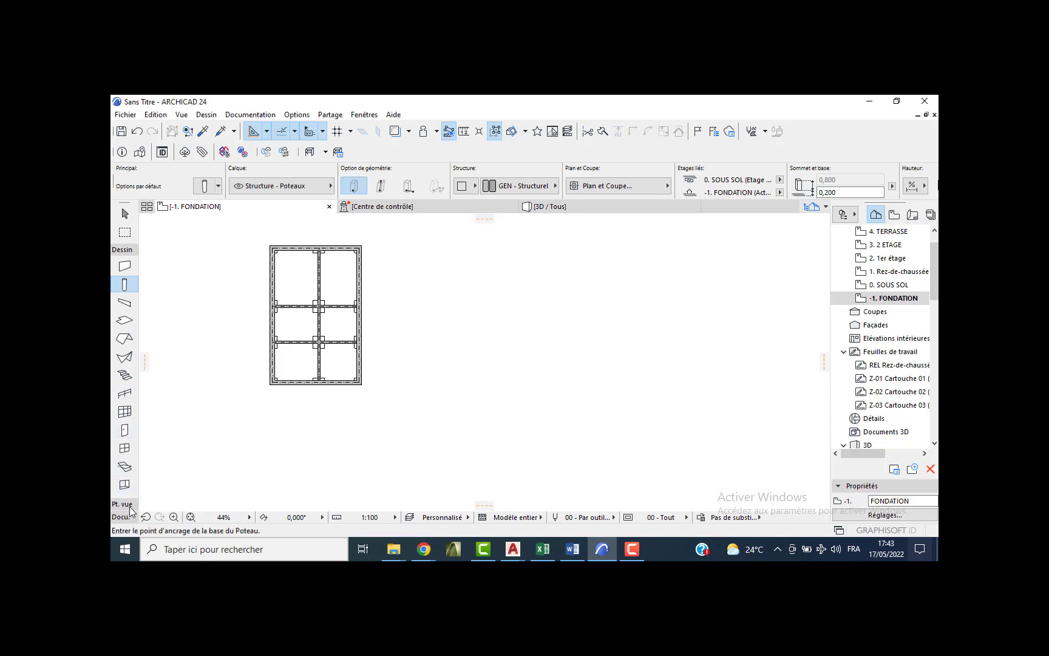
Place a horizontal dimension chain below the foundation, covering both outer corners, the points just inside them and the middle beam.
left_click(122, 504)
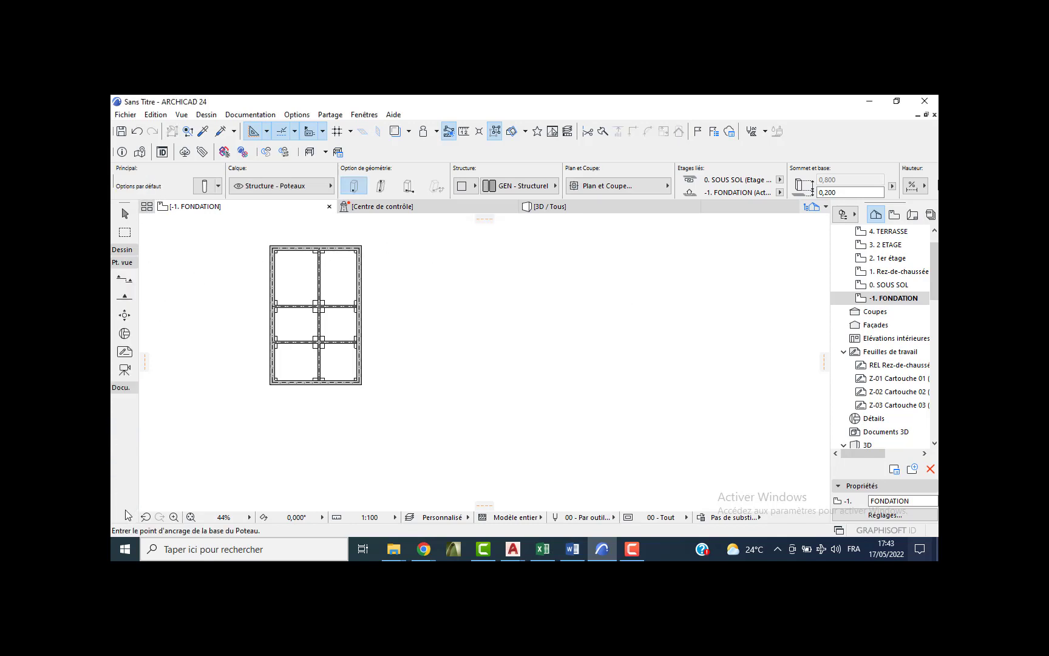
left_click(121, 387)
left_click(121, 405)
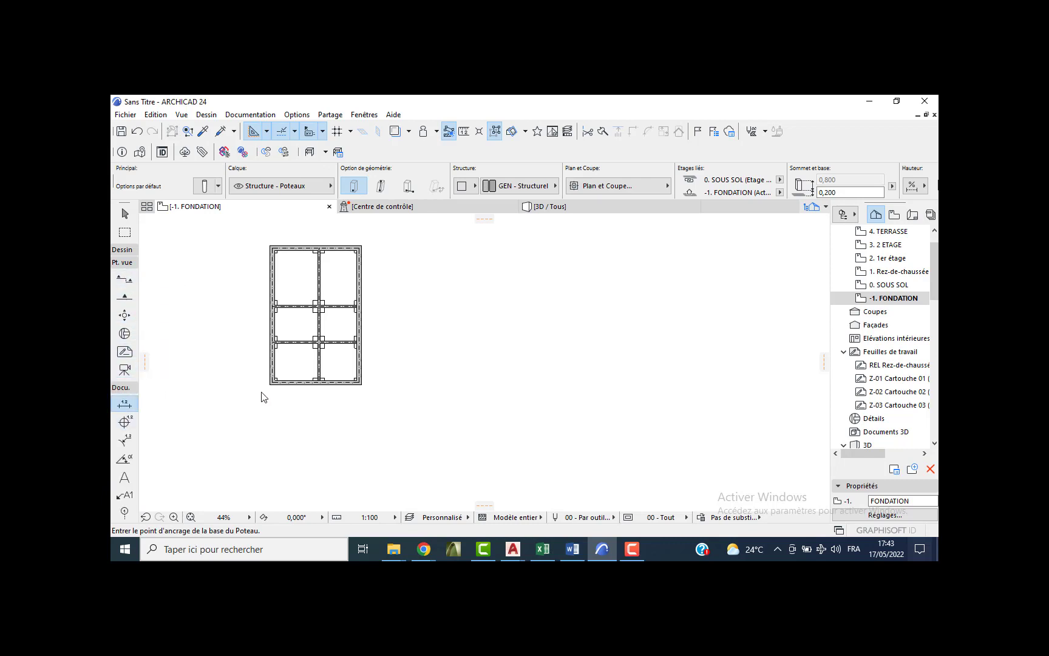
scroll(283, 389, "up", 5)
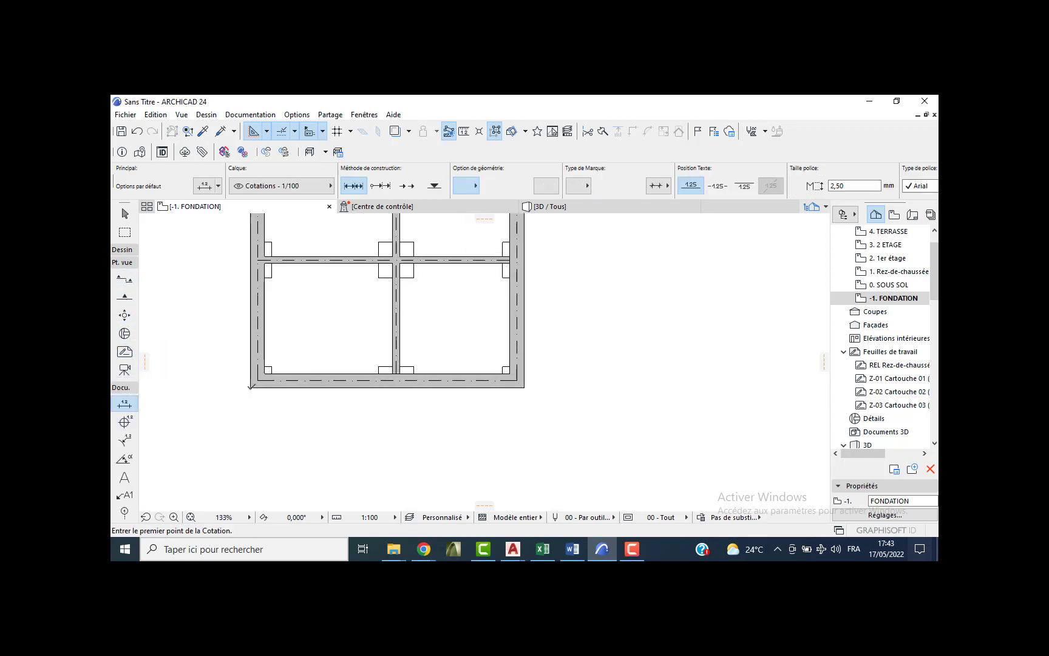
left_click(251, 388)
scroll(253, 386, "up", 3)
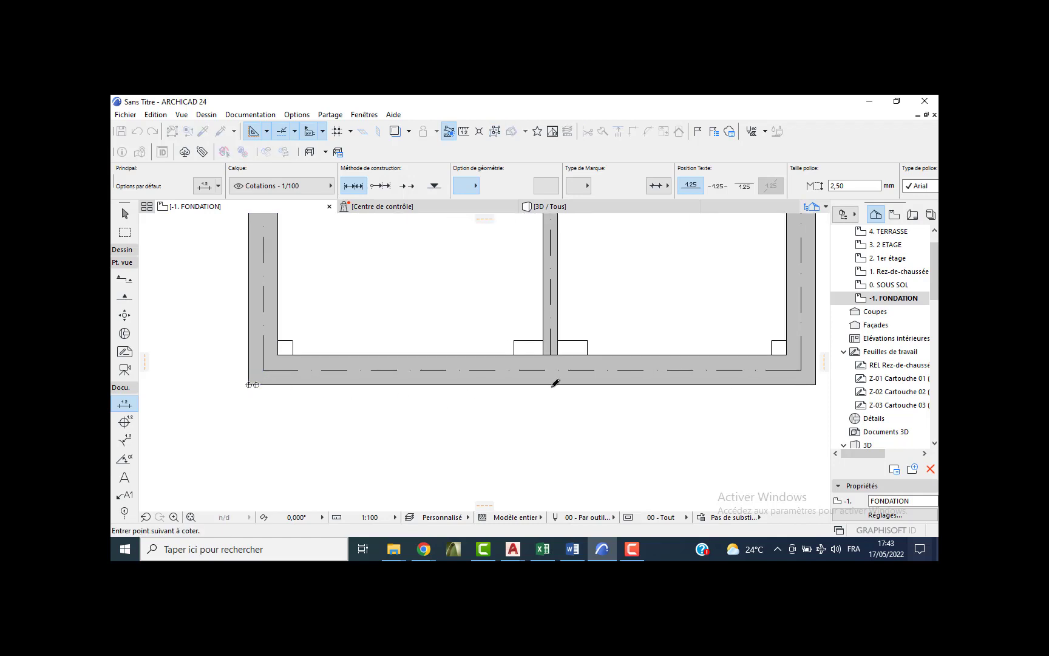
left_click(552, 384)
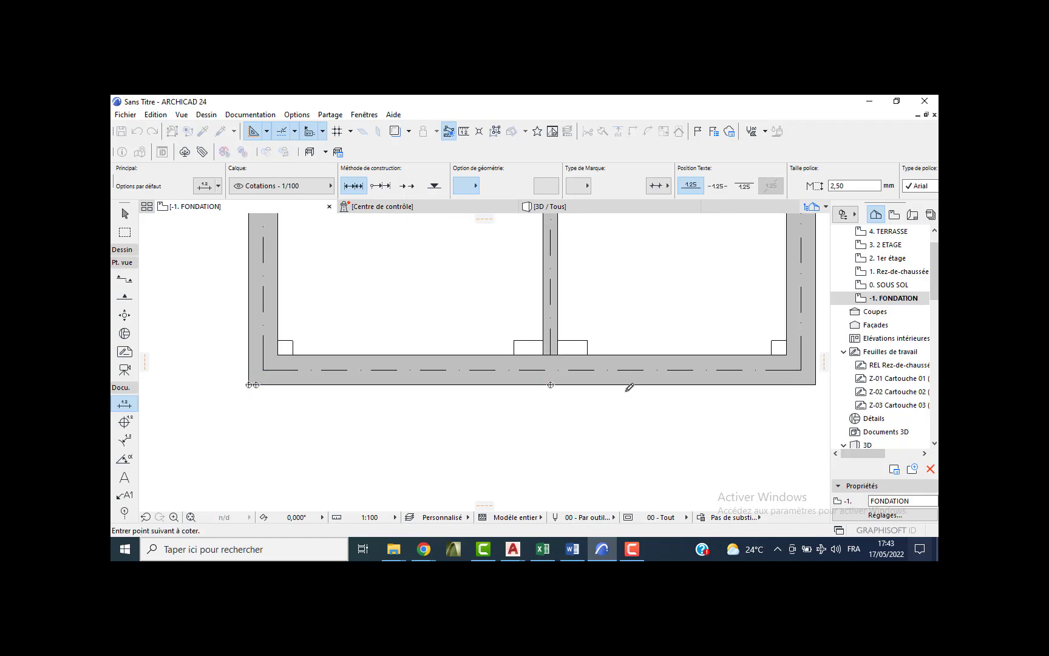
left_click(809, 385)
double_click(818, 383)
left_click(502, 418)
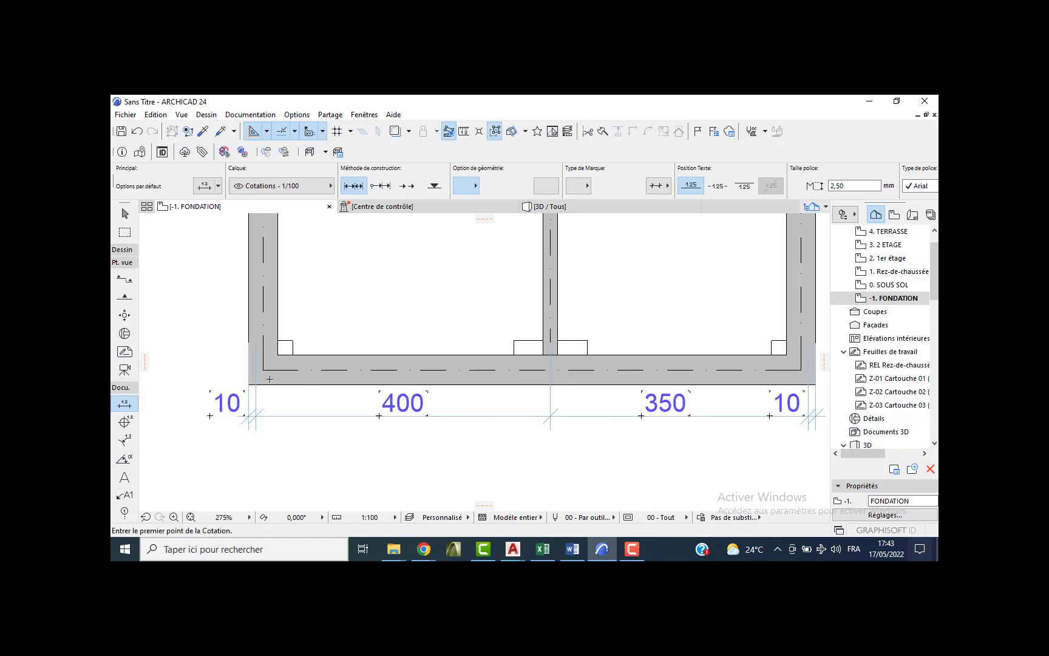
Place a vertical dimension beside the foundation's lower-left corner, from the outer corner to the point just above it.
left_click(249, 385)
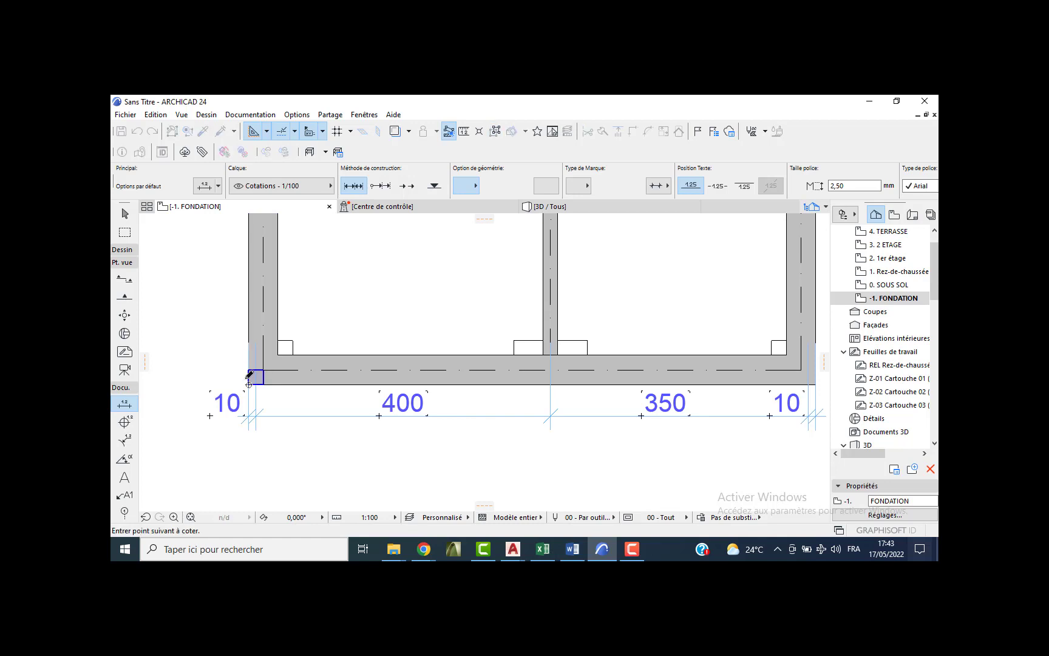
left_click(249, 378)
double_click(202, 373)
left_click(202, 372)
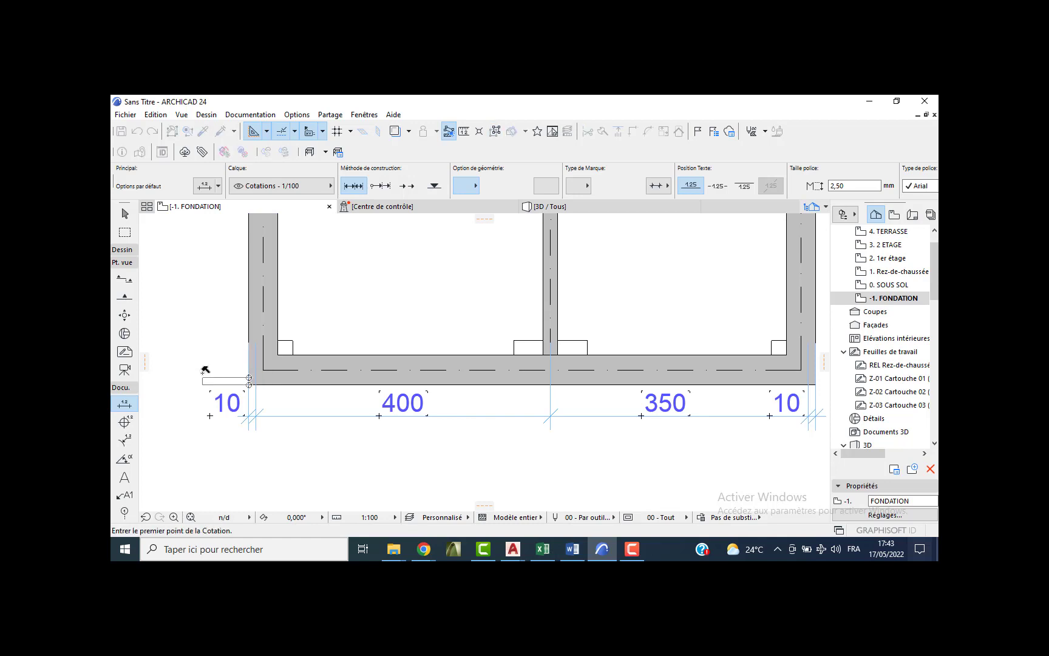
key("Escape")
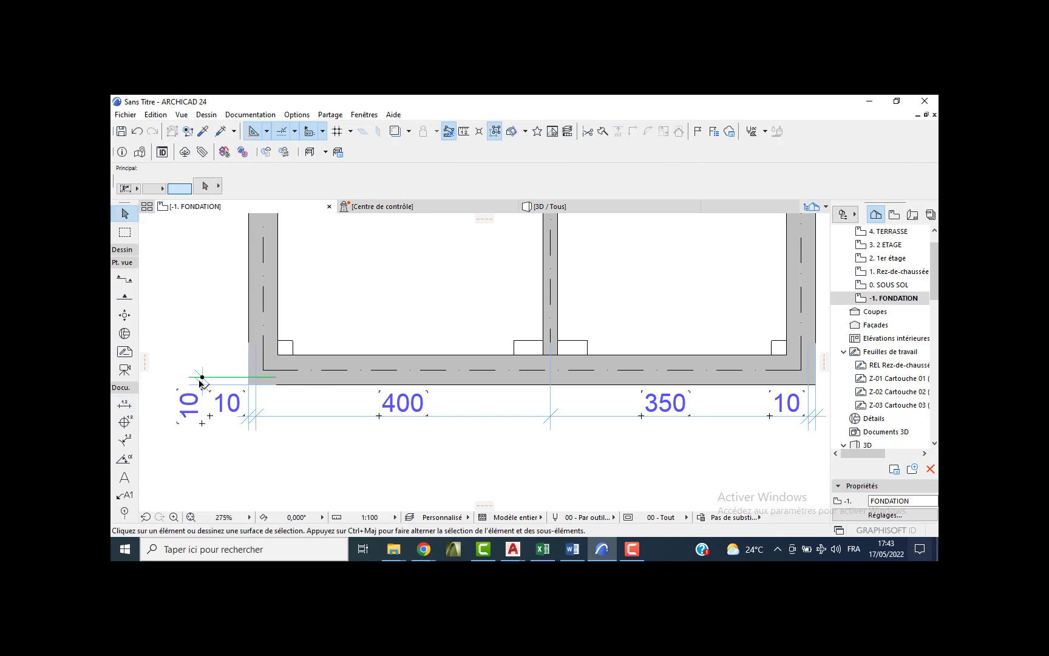
Extend the vertical dimension line up to the lower and upper cross beams of the foundation.
scroll(201, 381, "up", 5)
left_click(204, 382)
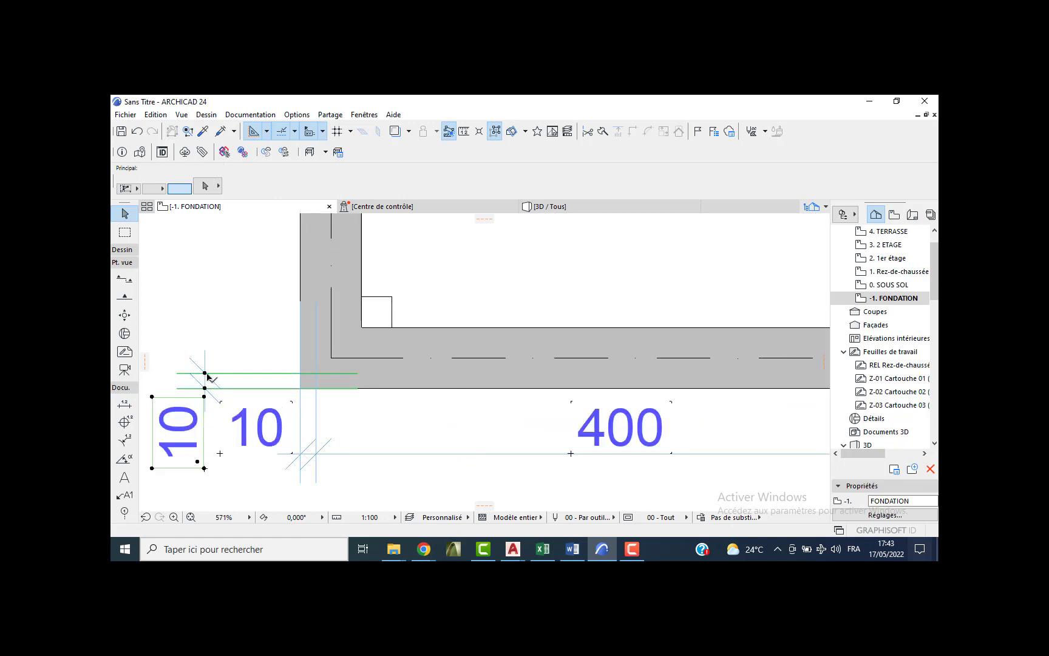
scroll(207, 376, "down", 5)
middle_click_drag(307, 223, 336, 366)
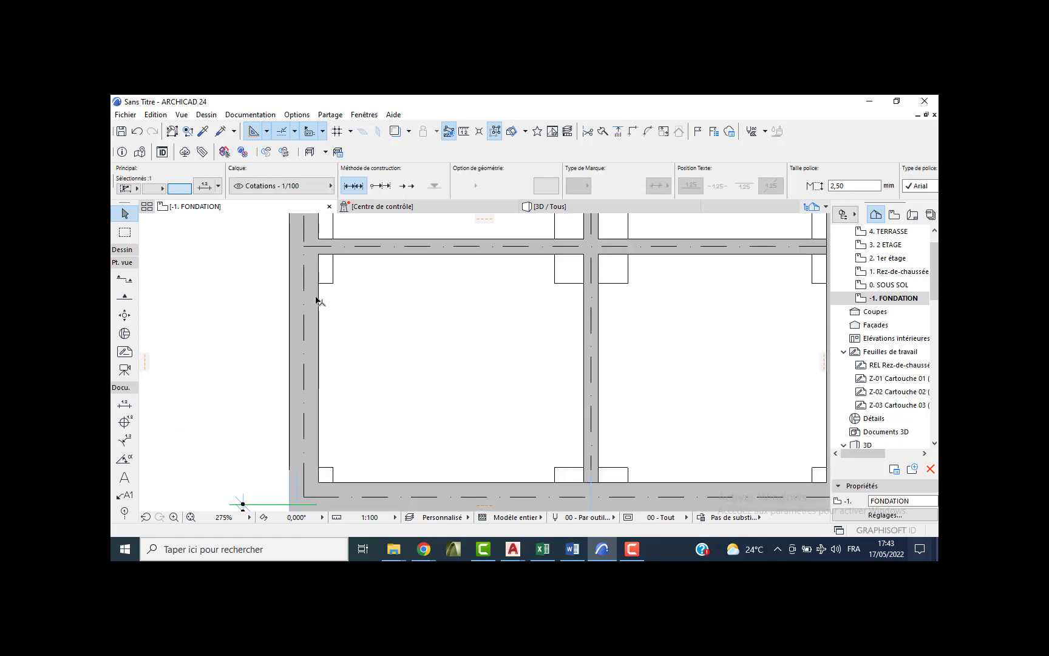
scroll(316, 301, "down", 3)
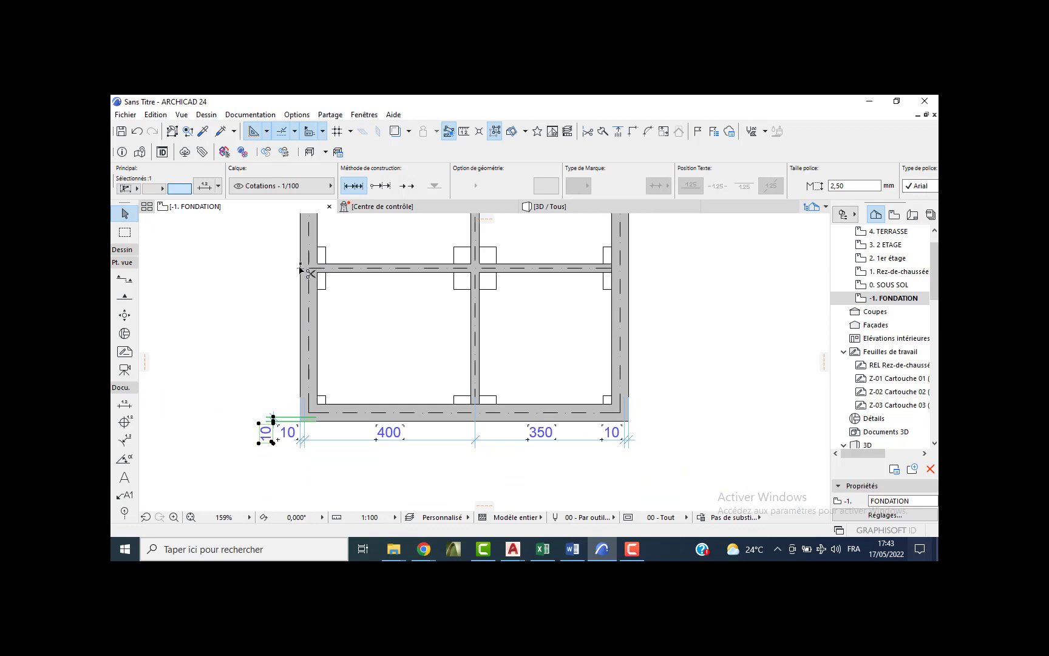
left_click(299, 267, "ctrl")
middle_click_drag(277, 237, 296, 371)
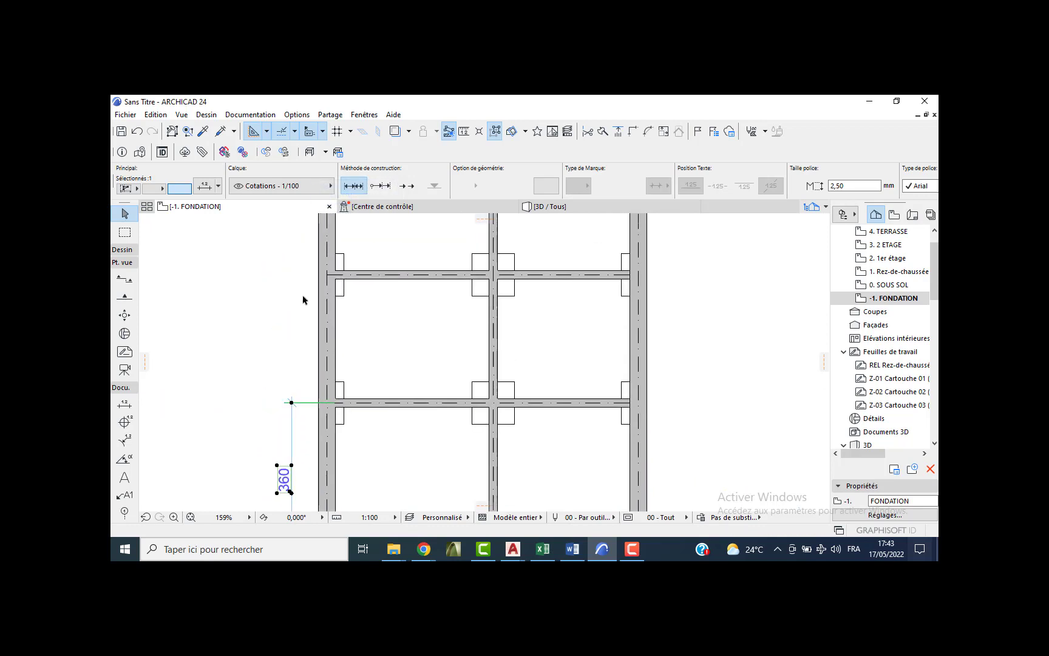
left_click(306, 274, "ctrl")
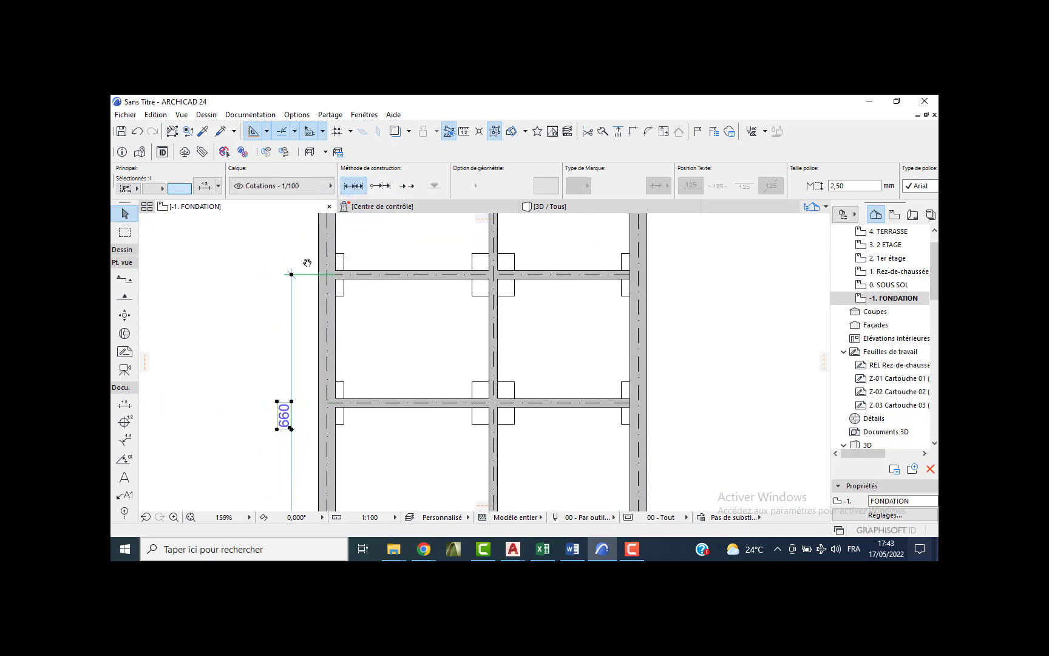
scroll(311, 316, "down", 3)
scroll(303, 407, "up", 3)
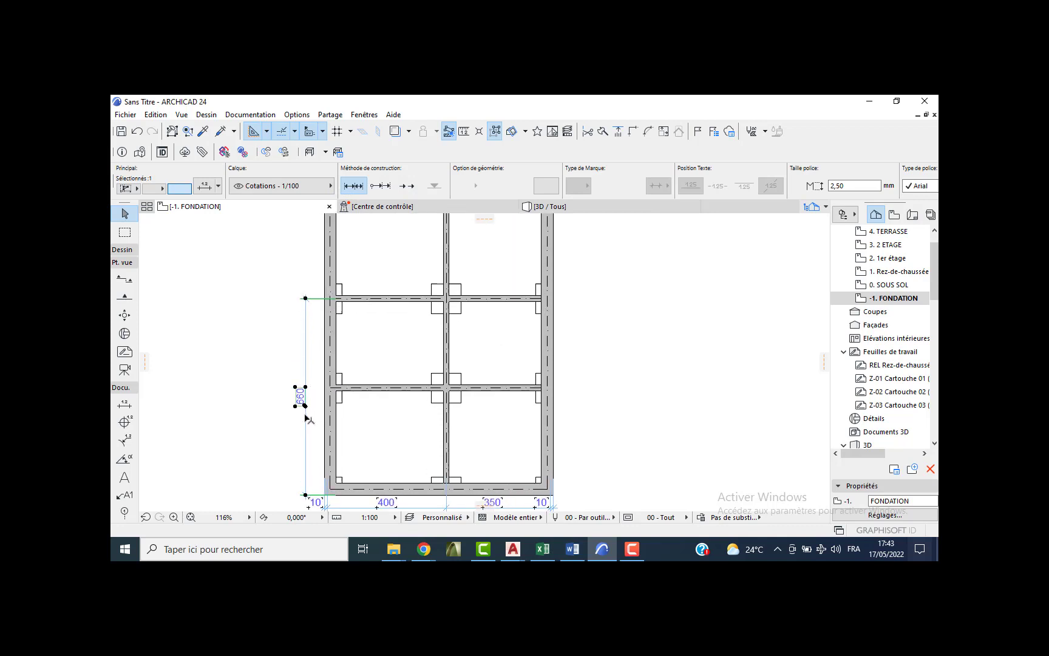
Add the foundation's upper-left outer corner and the point just below it to the vertical dimension line.
middle_click_drag(297, 289, 316, 459)
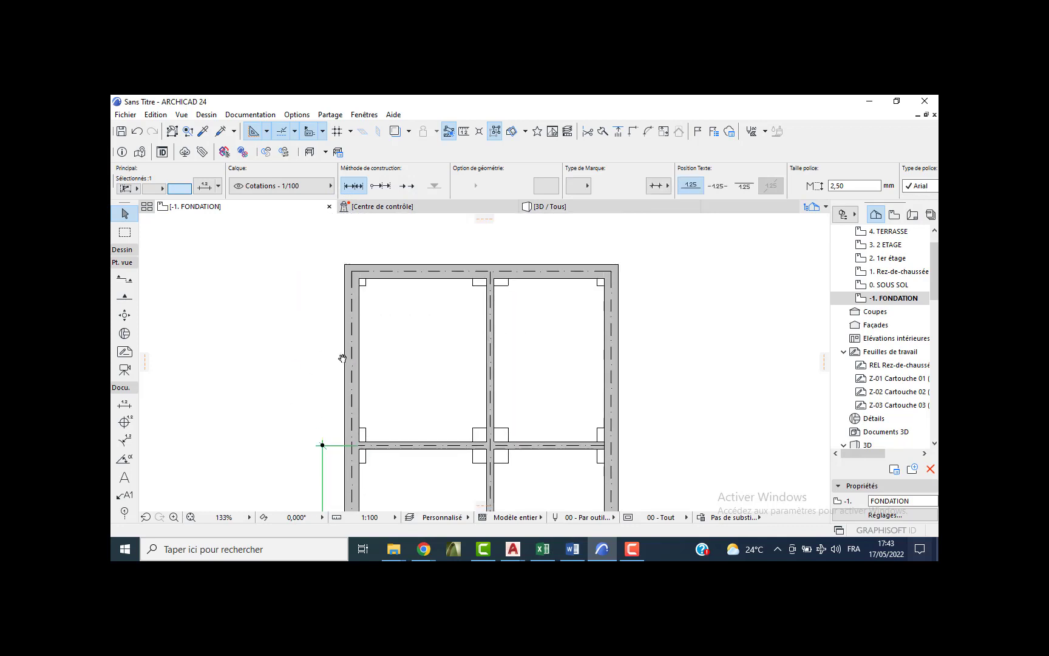
scroll(355, 279, "up", 3)
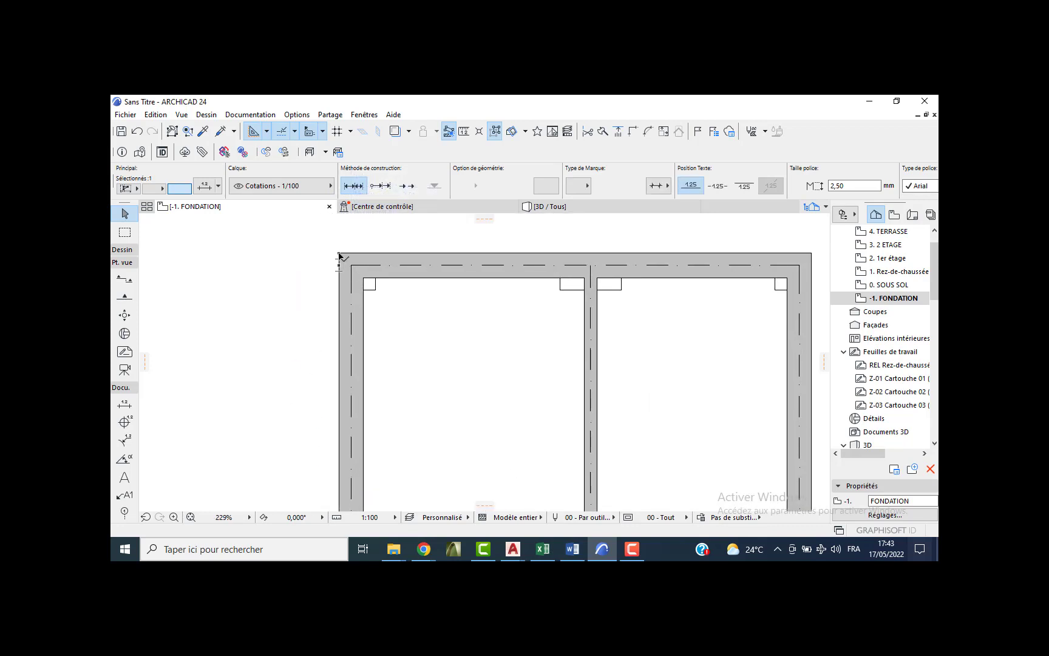
left_click(339, 253, "ctrl")
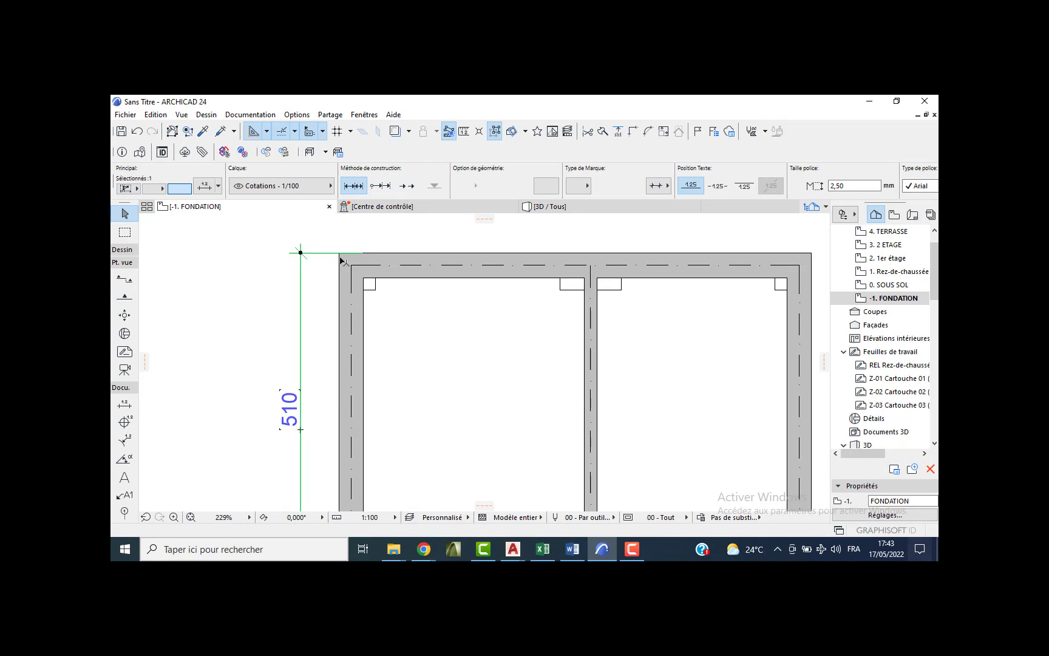
left_click(340, 261)
scroll(325, 264, "down", 3)
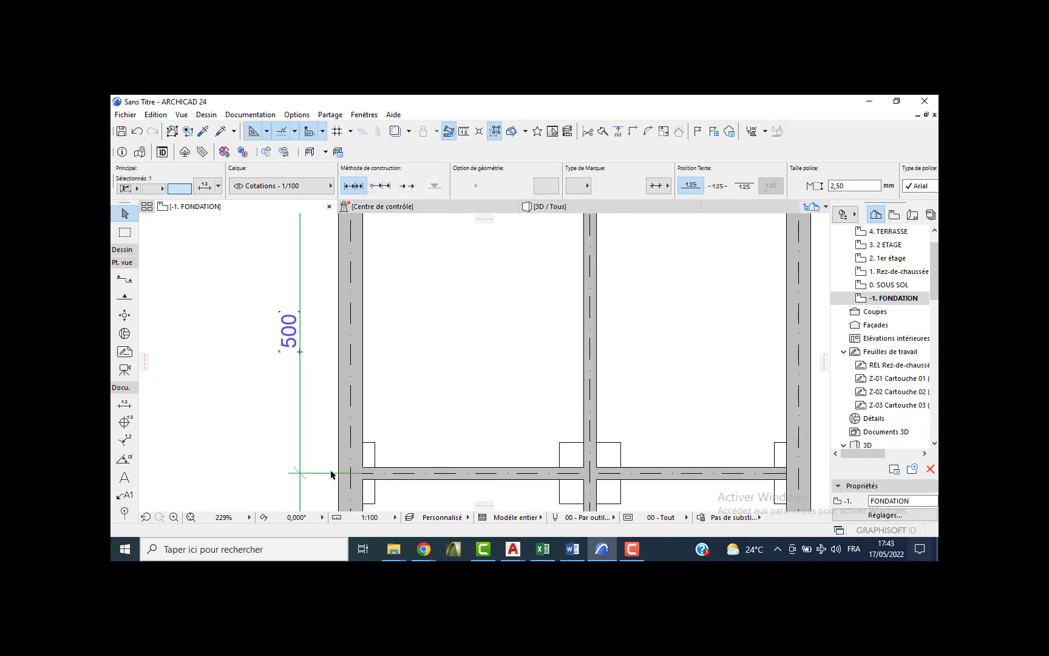
Add the foundation's lower cross beam as an intermediate point on the vertical dimension line and finish the dimension.
scroll(338, 476, "down", 5)
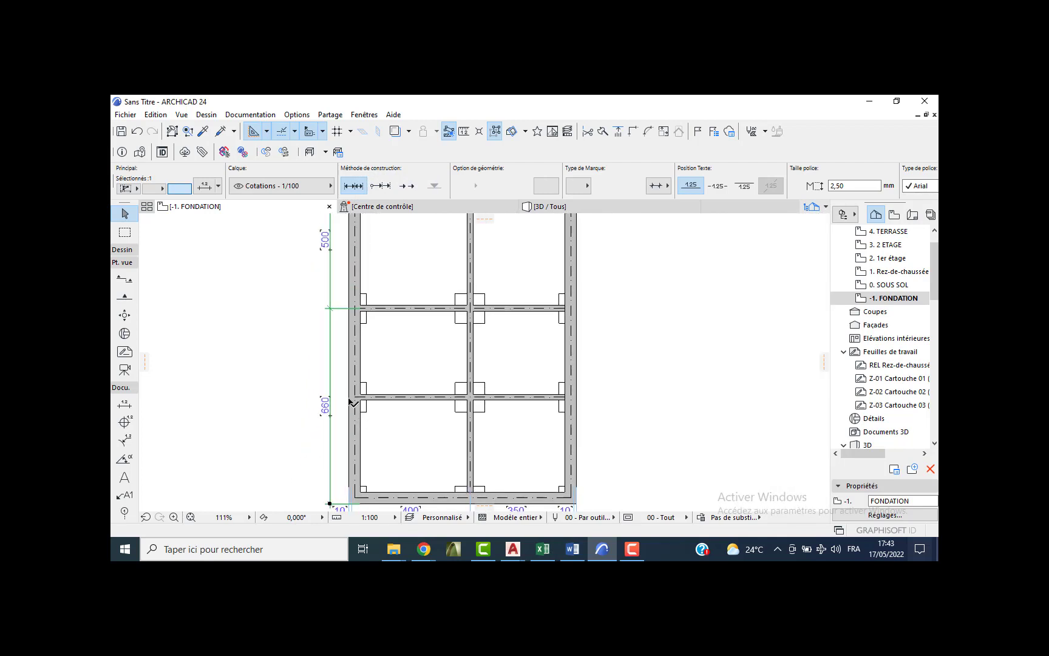
left_click(349, 400)
key("Escape")
scroll(472, 340, "down", 2)
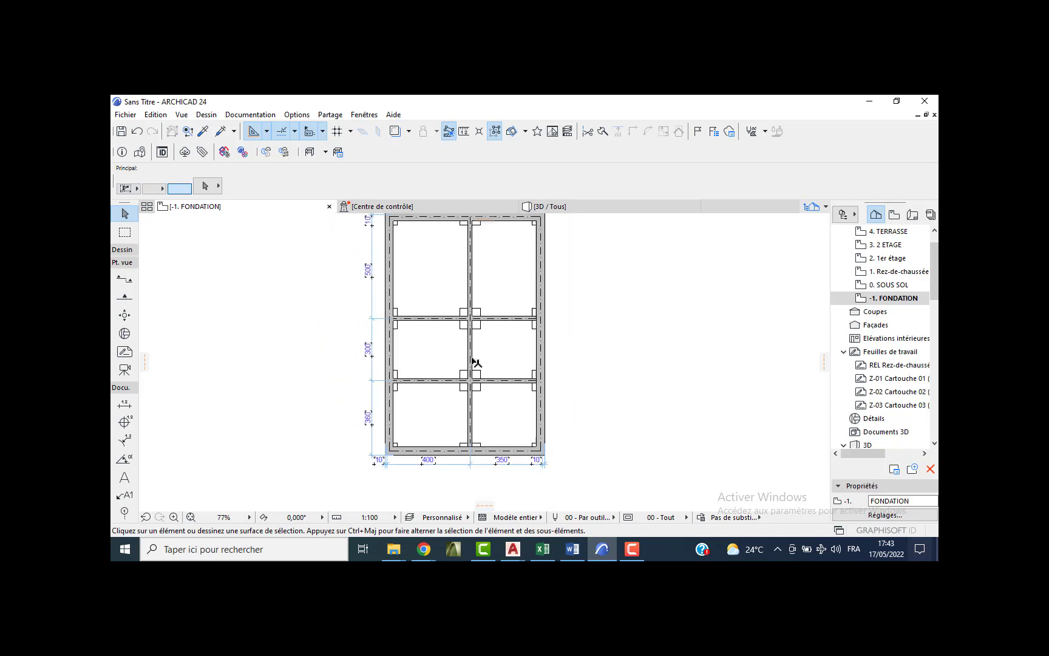
Open the grid system settings and set the distances of horizontal lines 2 and 3 to 5,000 and 3,000.
middle_click_drag(657, 351, 480, 330)
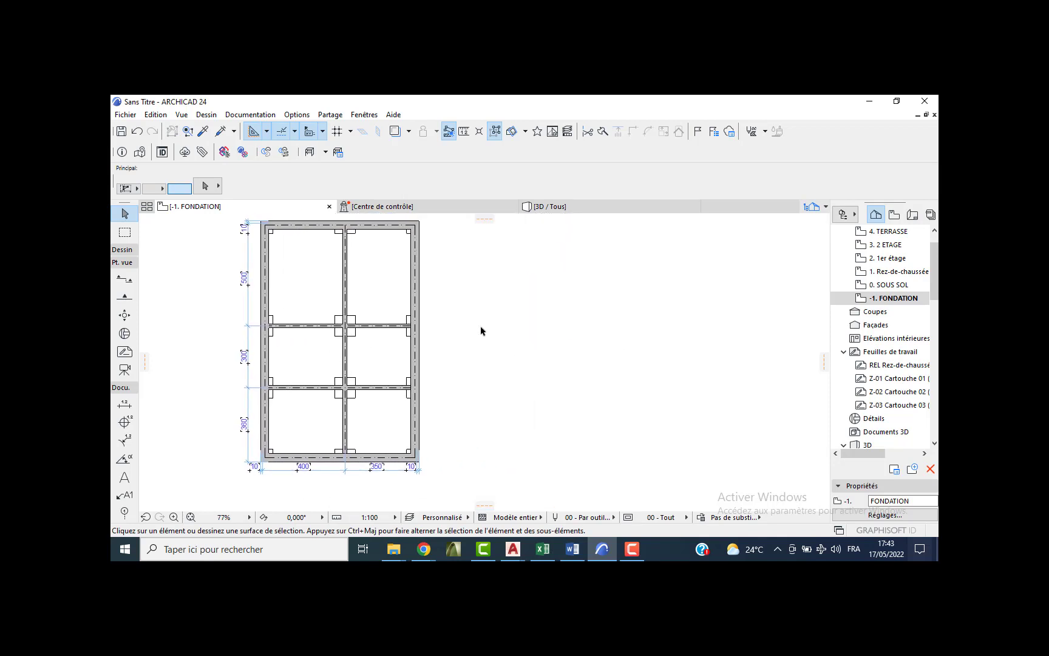
left_click(206, 115)
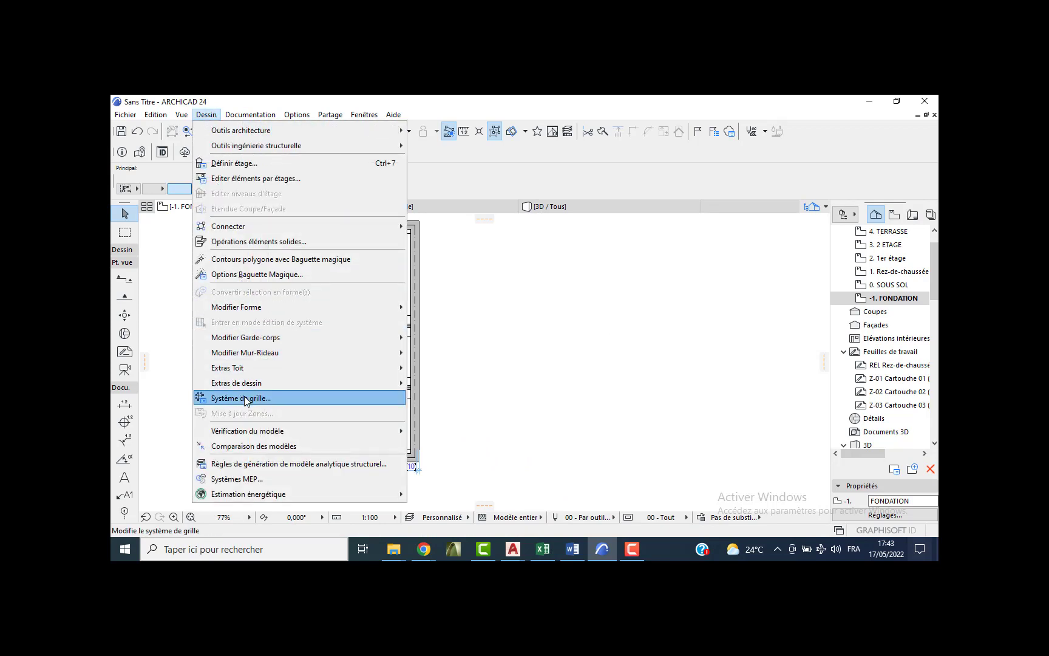
left_click(291, 398)
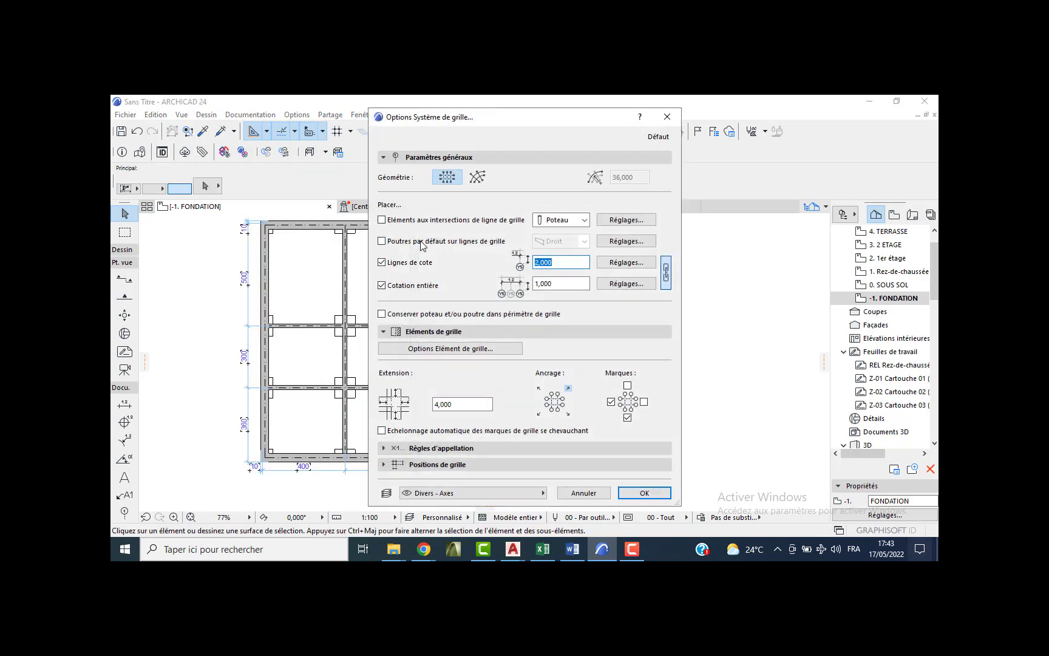
left_click(425, 465)
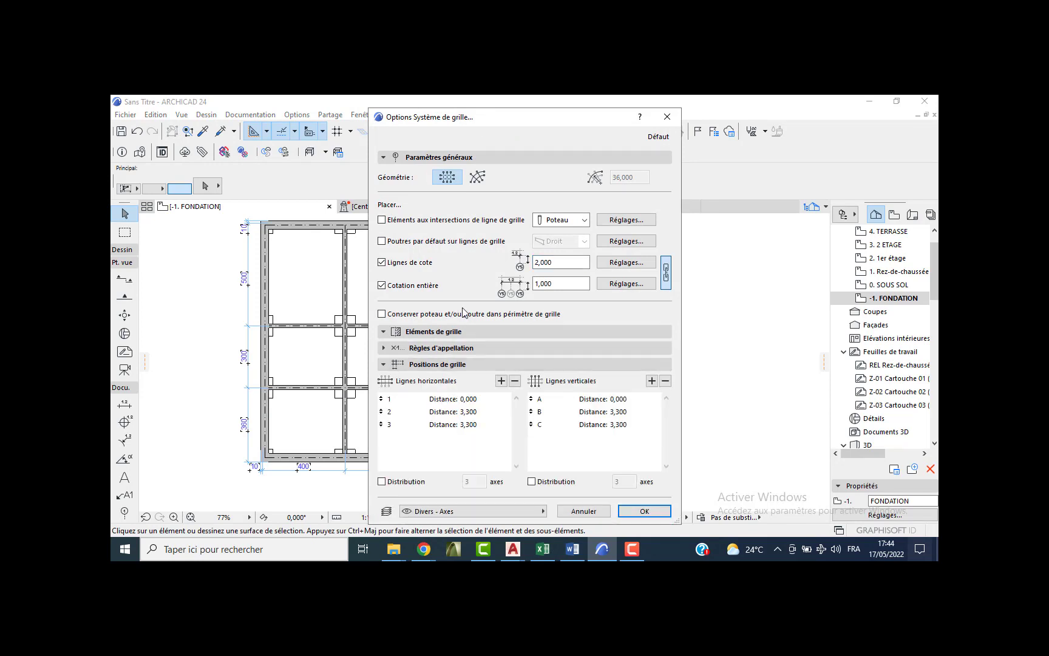
left_click_drag(527, 117, 639, 104)
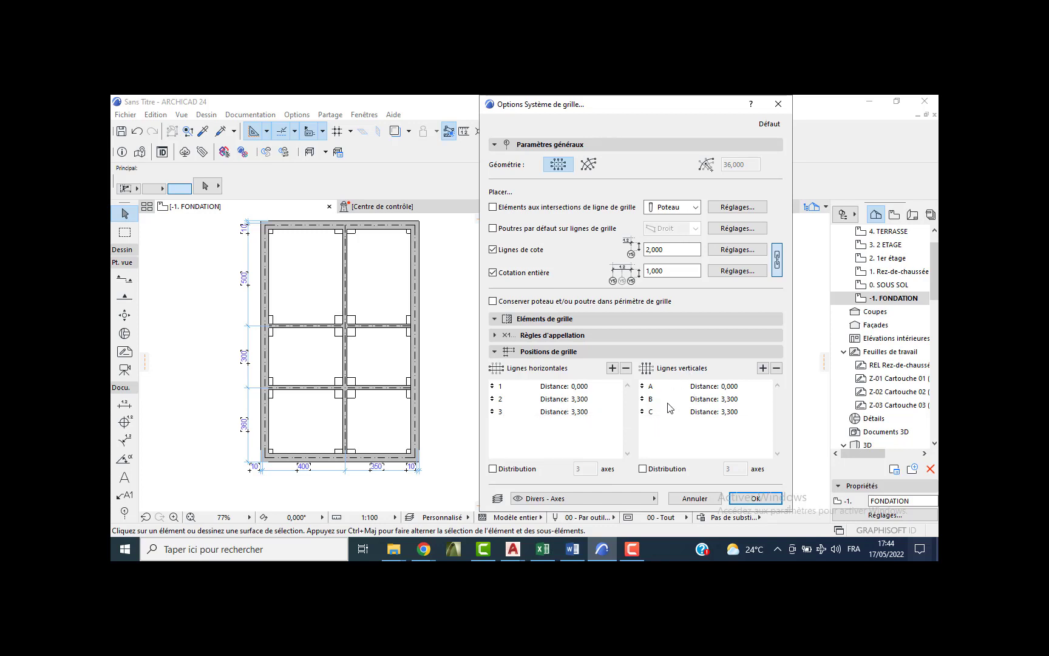
left_click(580, 401)
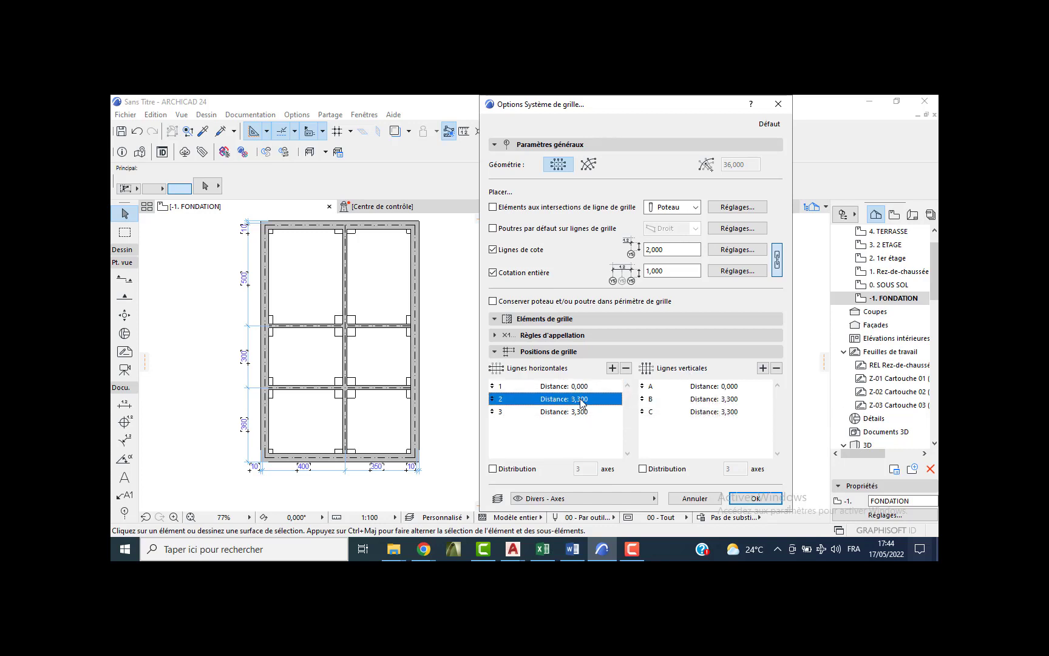
left_click(580, 400)
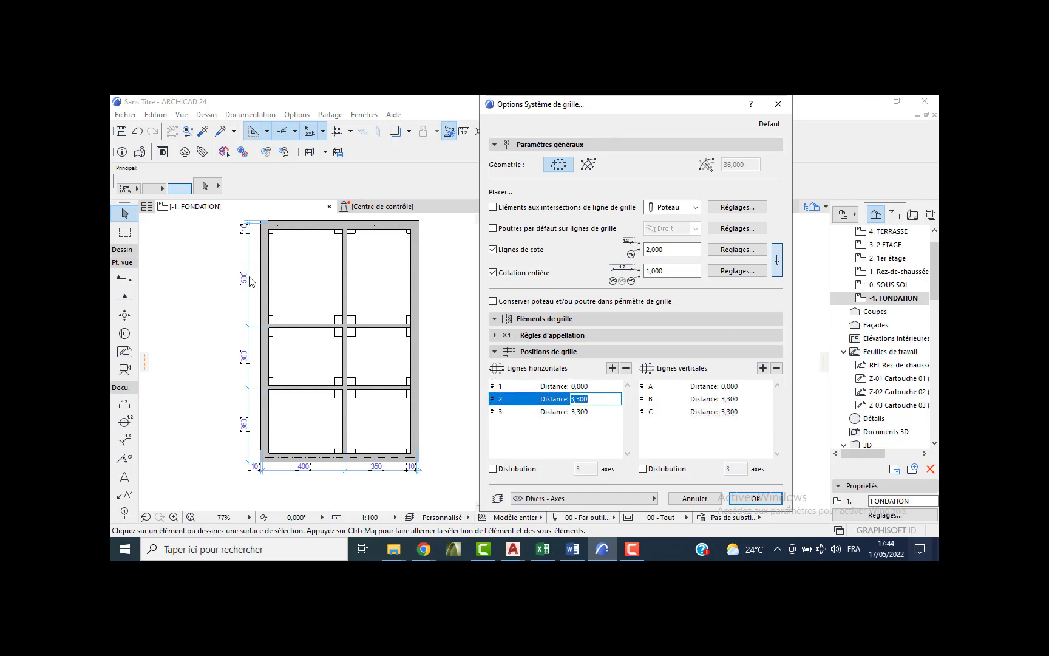
left_click(580, 413)
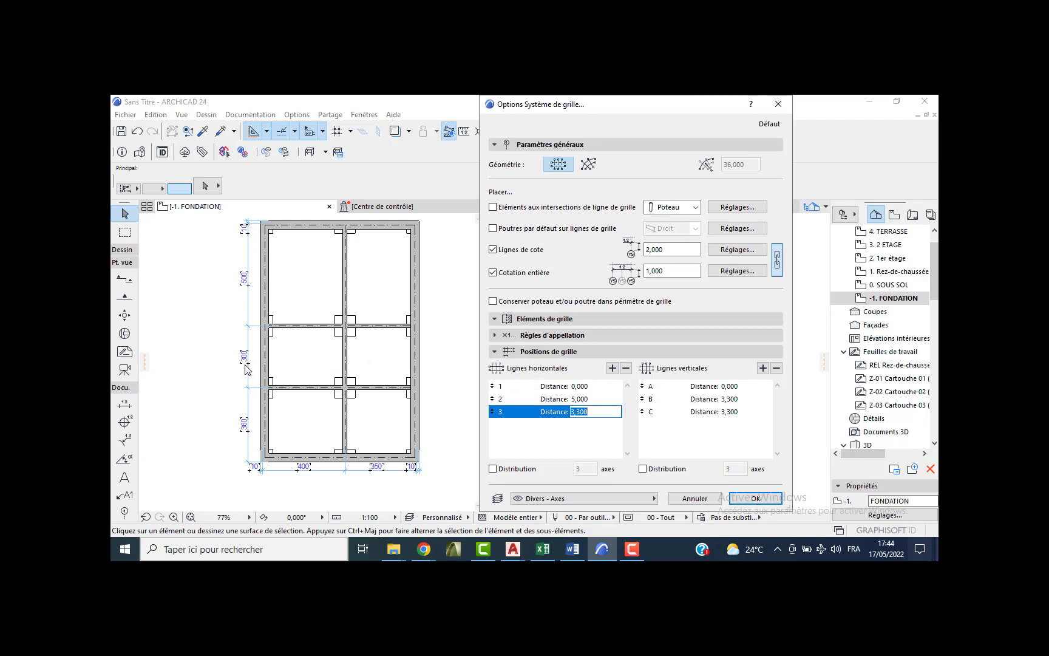
key("Return")
Add a fourth horizontal grid line and set its distance to 3,600.
left_click(612, 368)
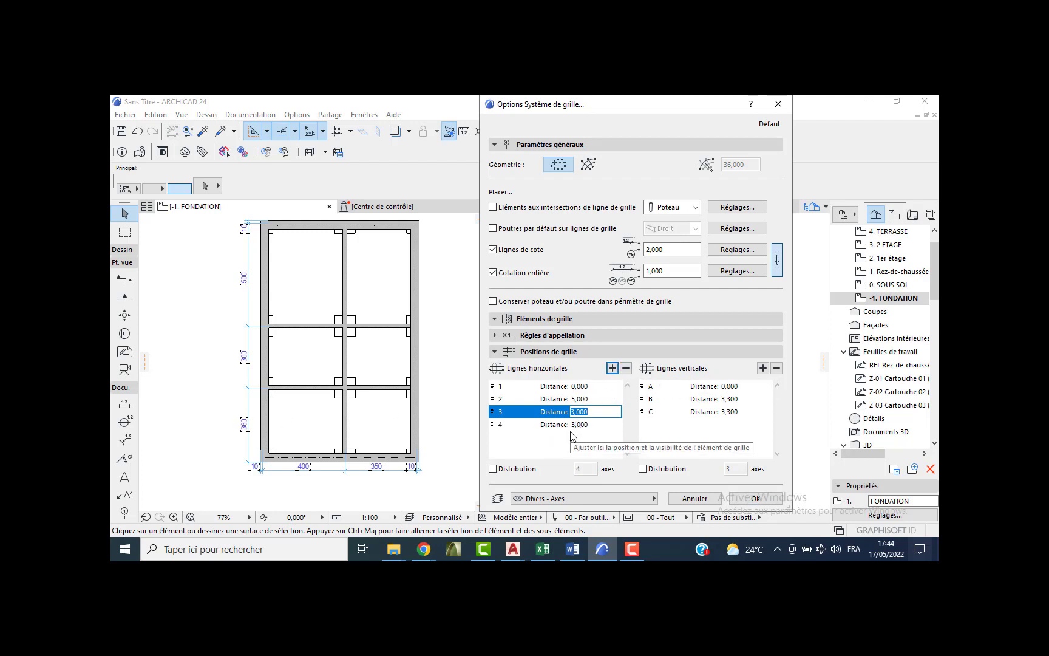
left_click(588, 425)
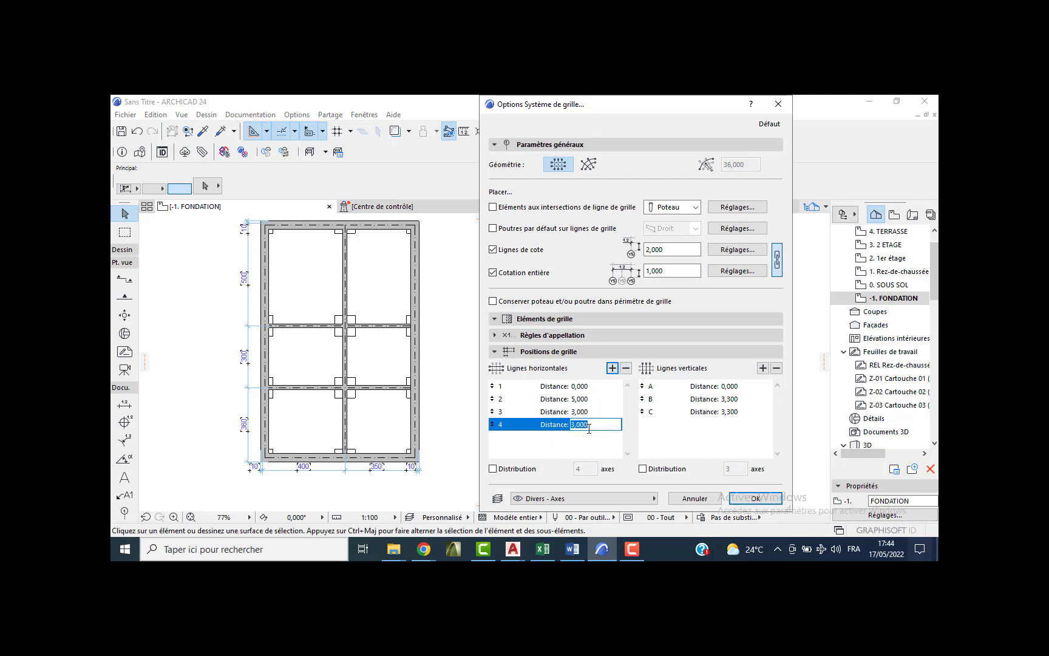
type("3,6")
key("Return")
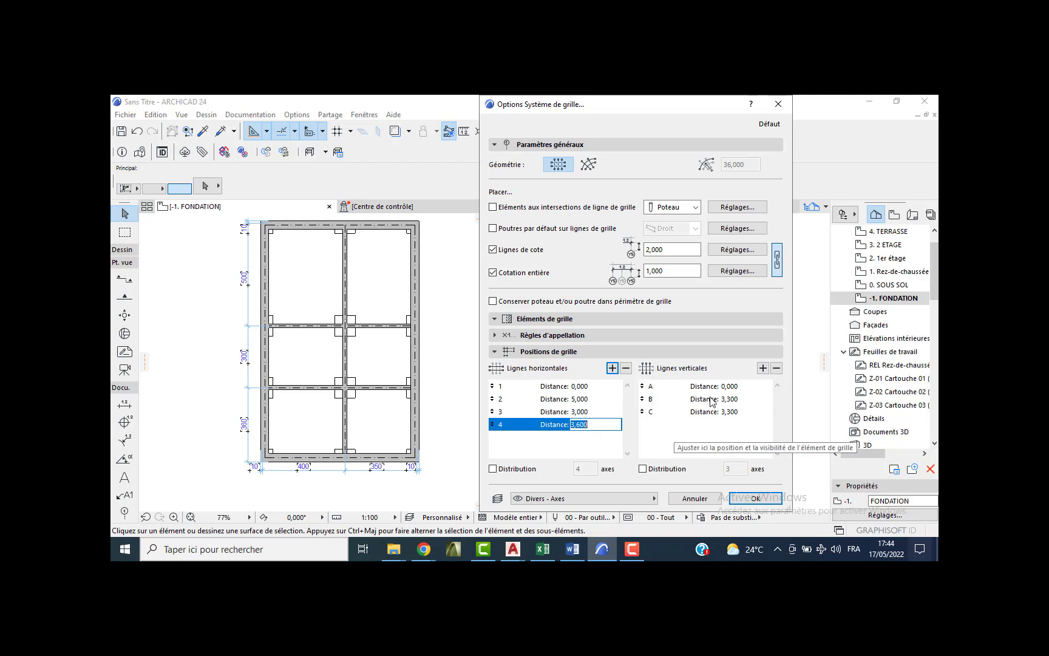
Set the distances of vertical grid lines B and C to 4,000 and 3,500.
left_click(720, 399)
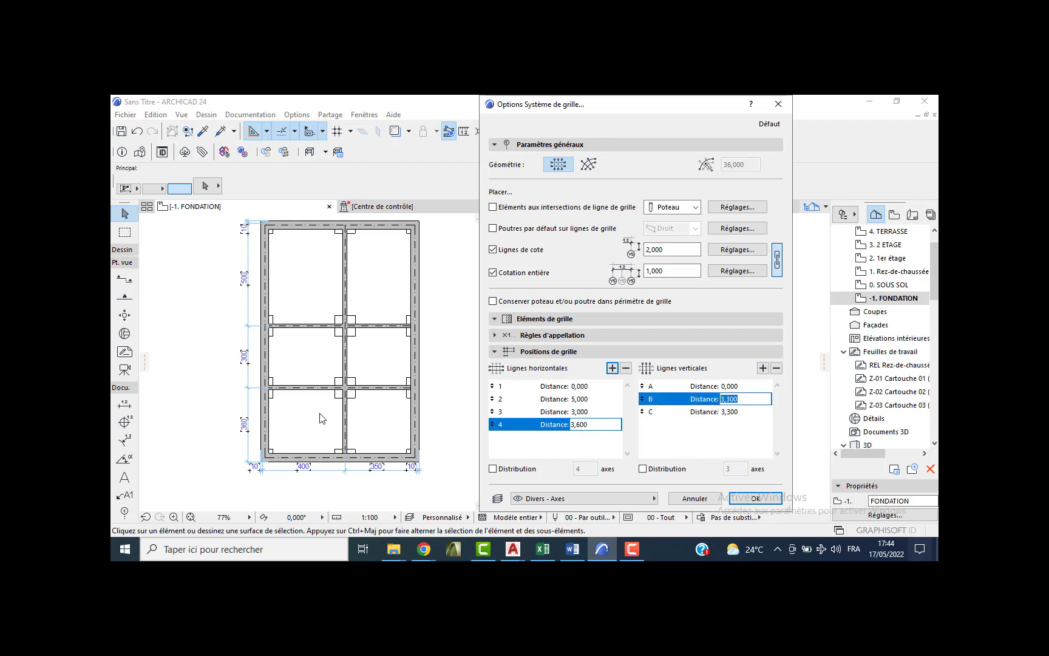
key("BackSpace")
left_click(740, 413)
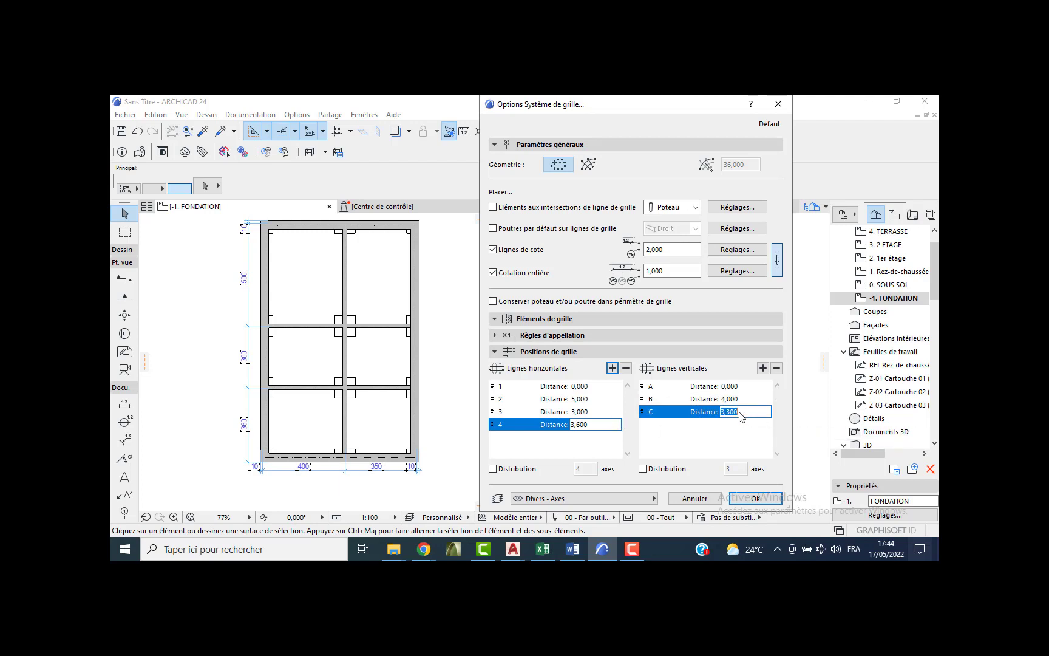
type("3")
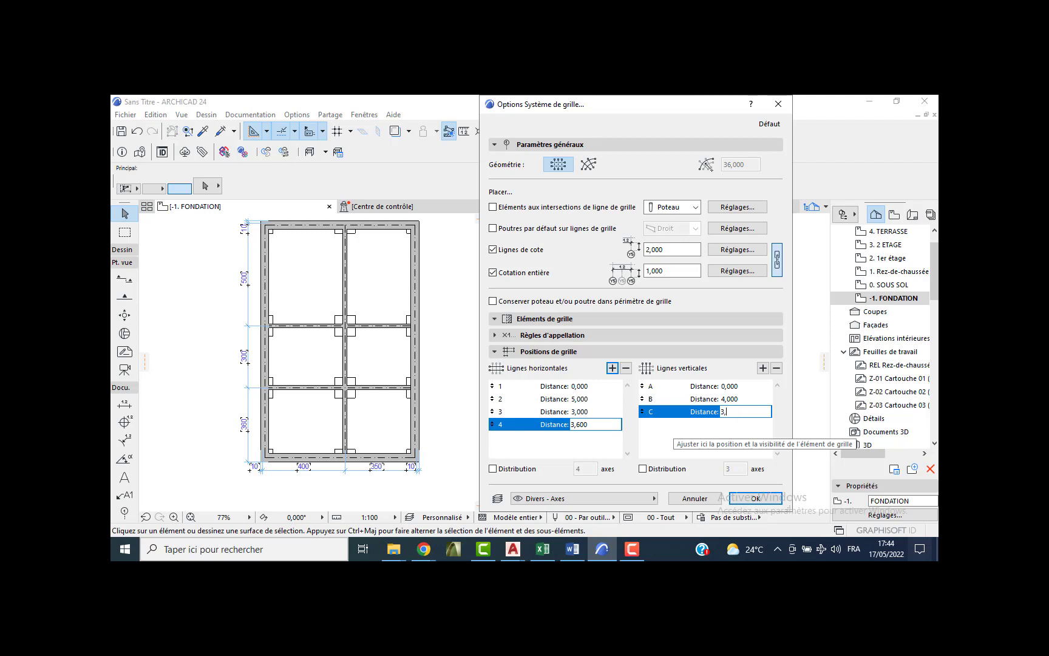
type(",5")
key("Return")
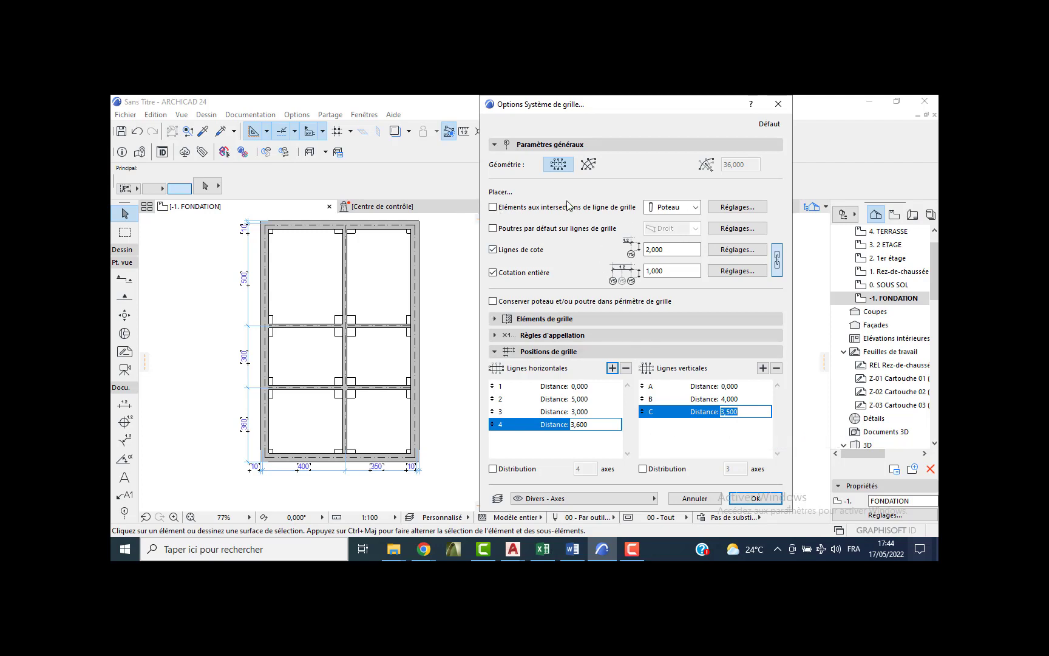
Enable placing columns (Poteau) at the grid line intersections and default beams along the grid lines.
left_click(493, 206)
left_click(493, 207)
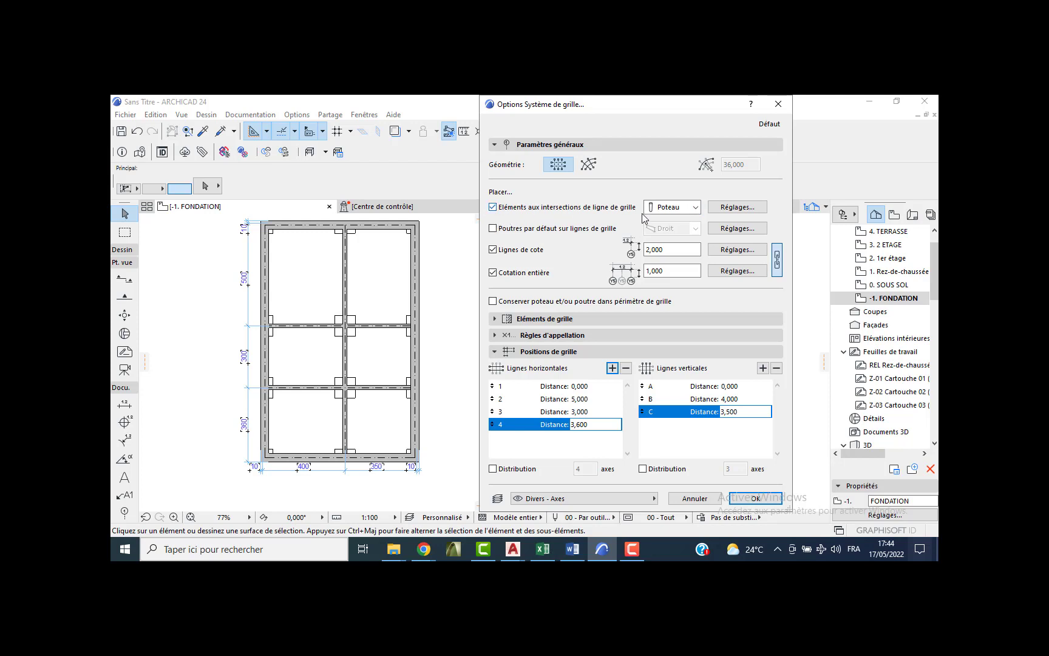
left_click(696, 208)
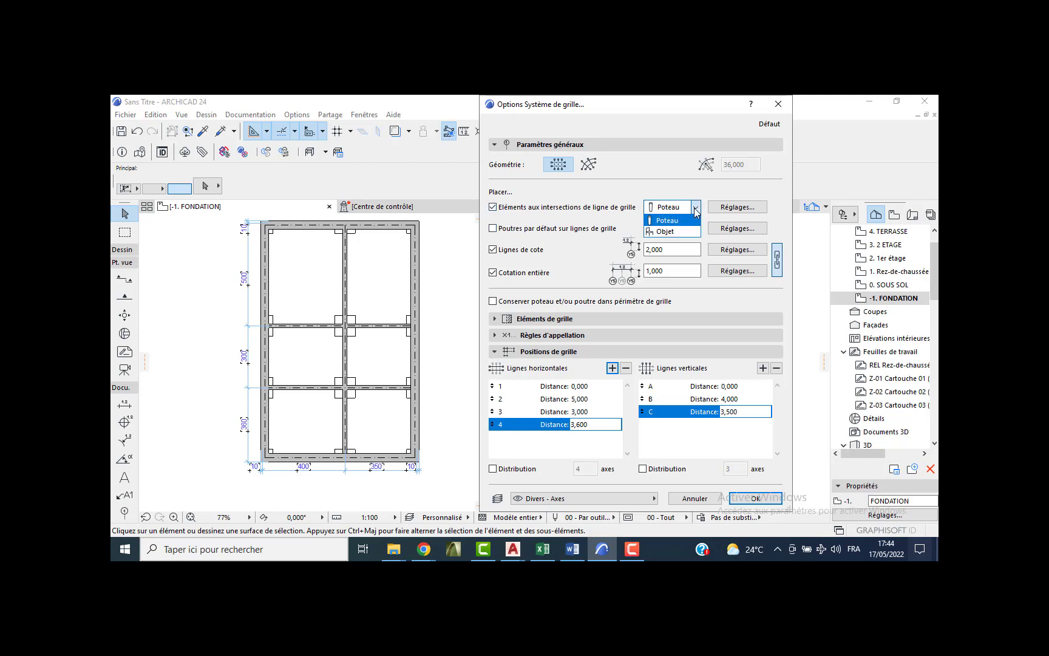
left_click(694, 210)
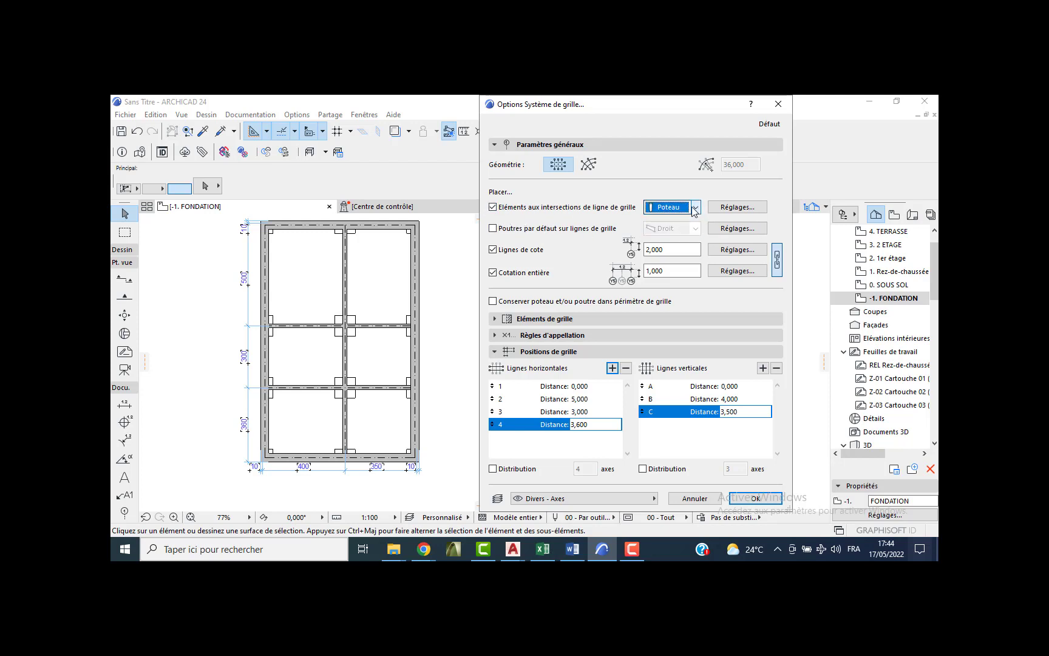
left_click(493, 229)
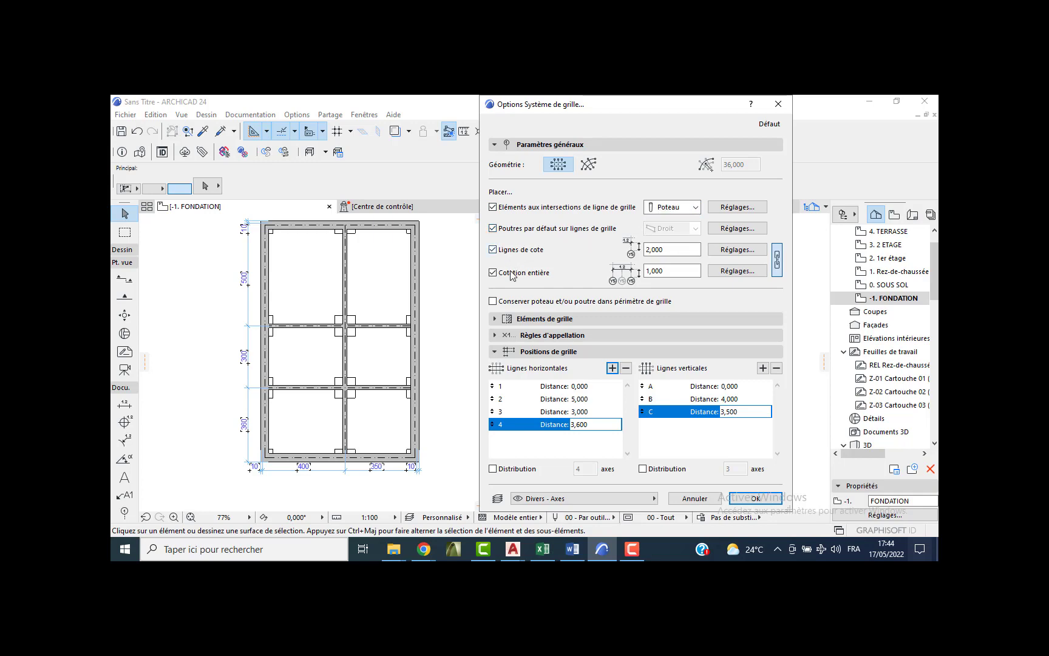
left_click(726, 255)
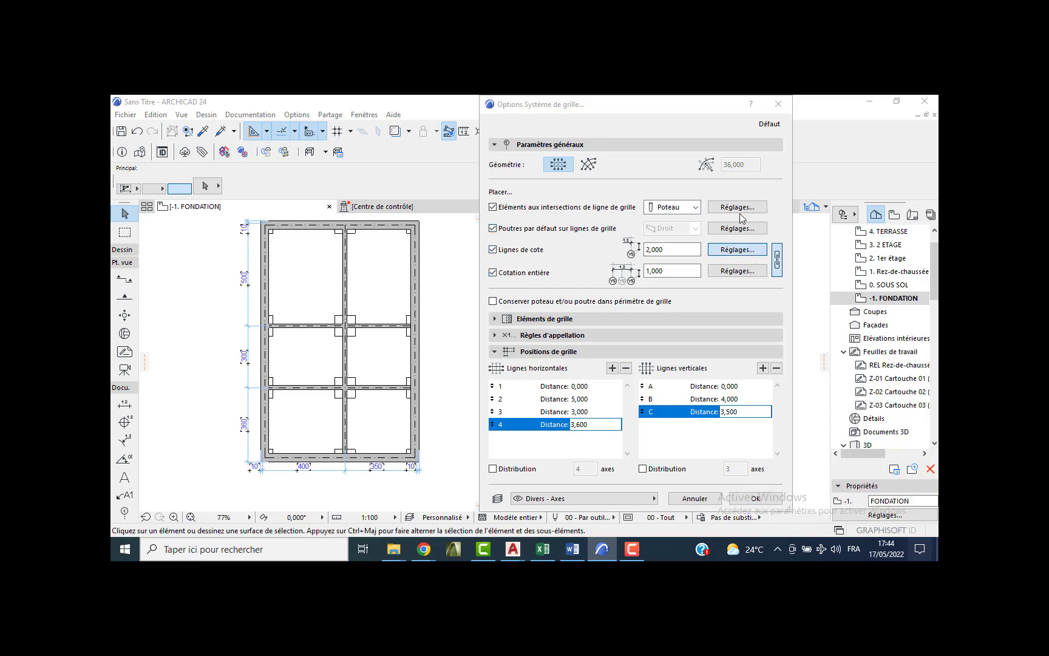
left_click(673, 124)
In the grid's column settings, set the top offset to -0,400 and the base offset to 0,200.
left_click(730, 209)
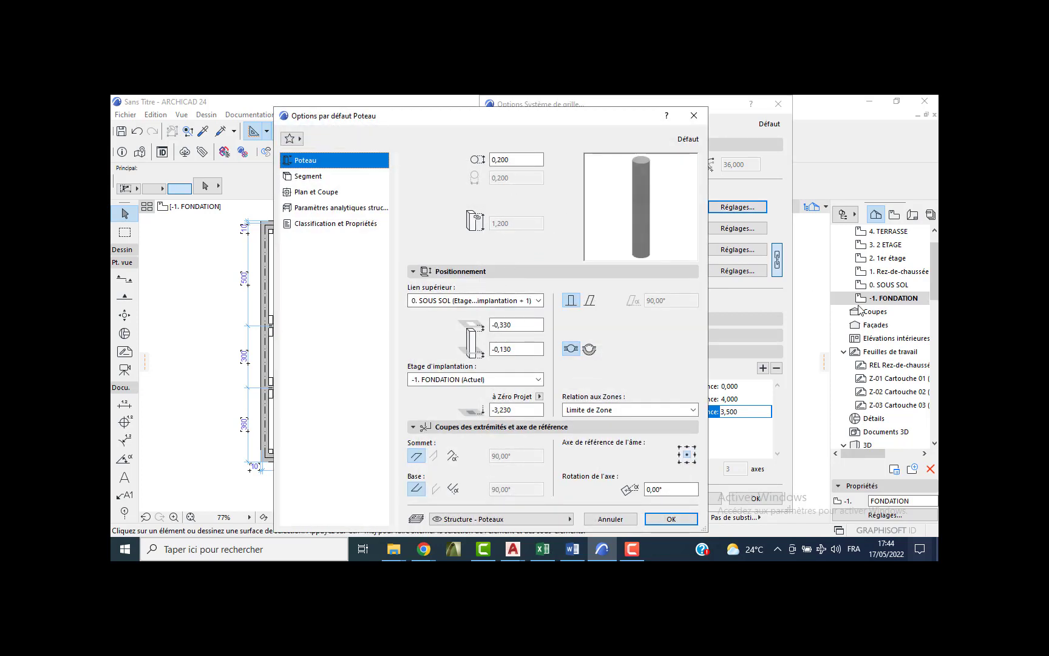
left_click_drag(525, 327, 503, 325)
left_click_drag(511, 350, 501, 352)
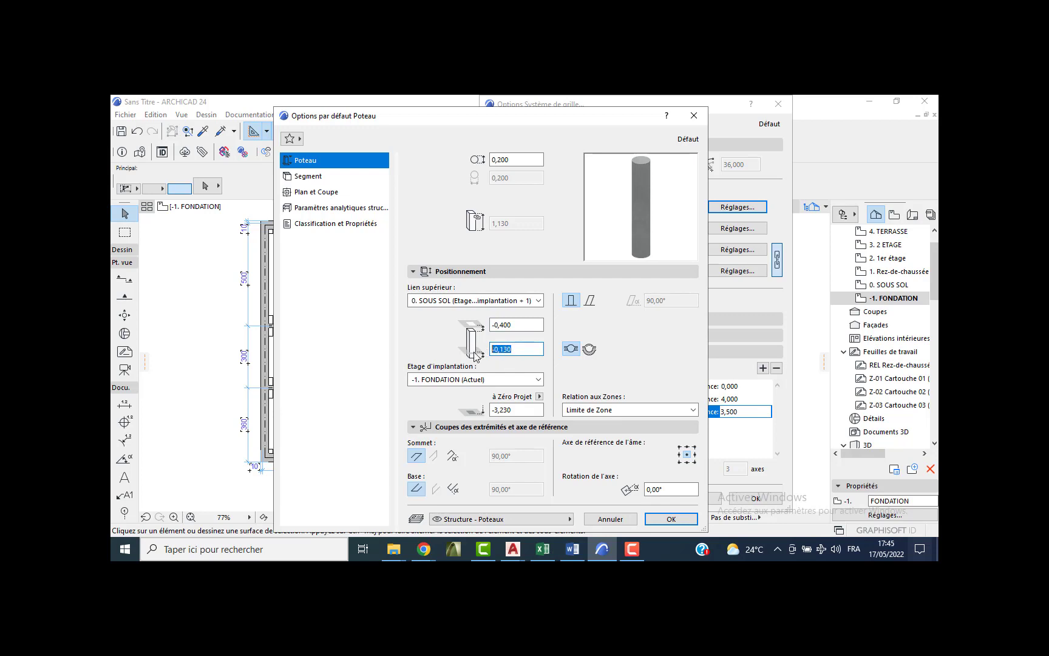
left_click(517, 410)
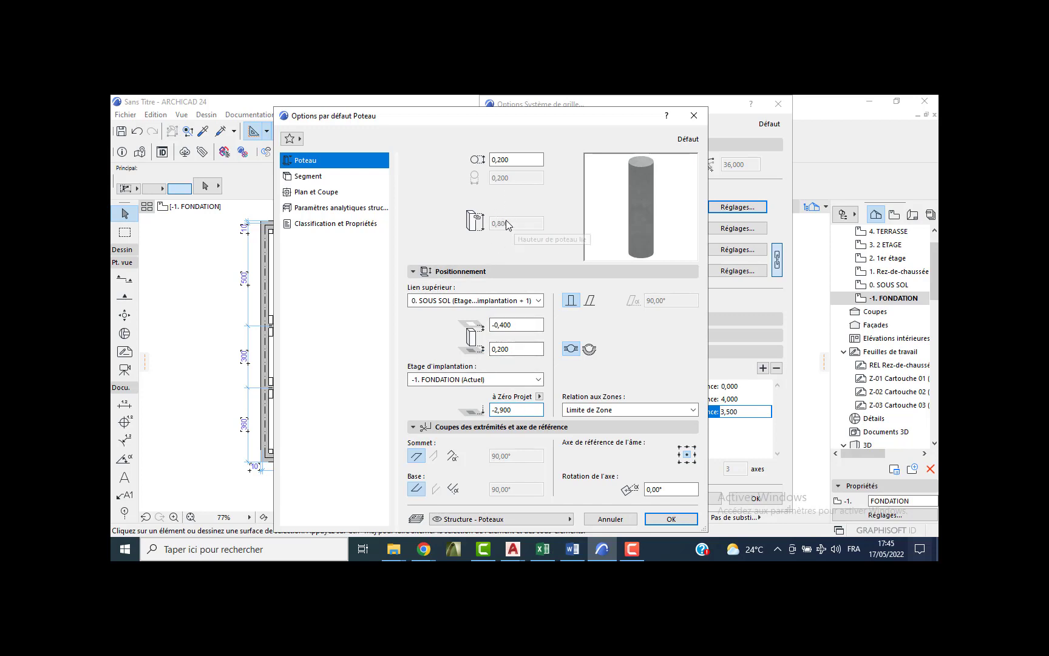
left_click(314, 178)
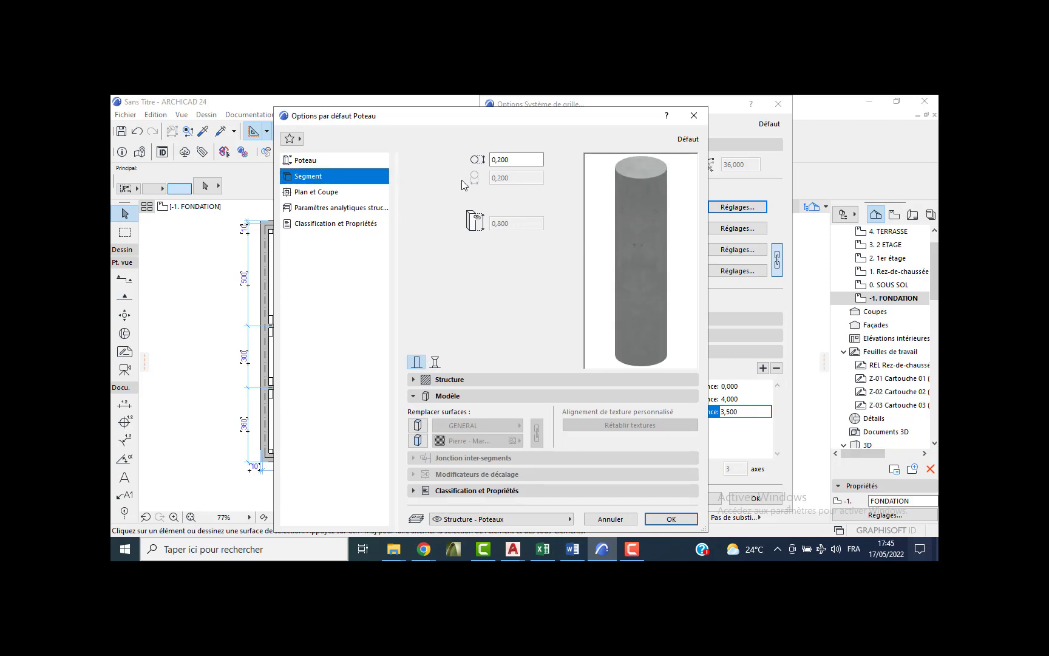
left_click(331, 161)
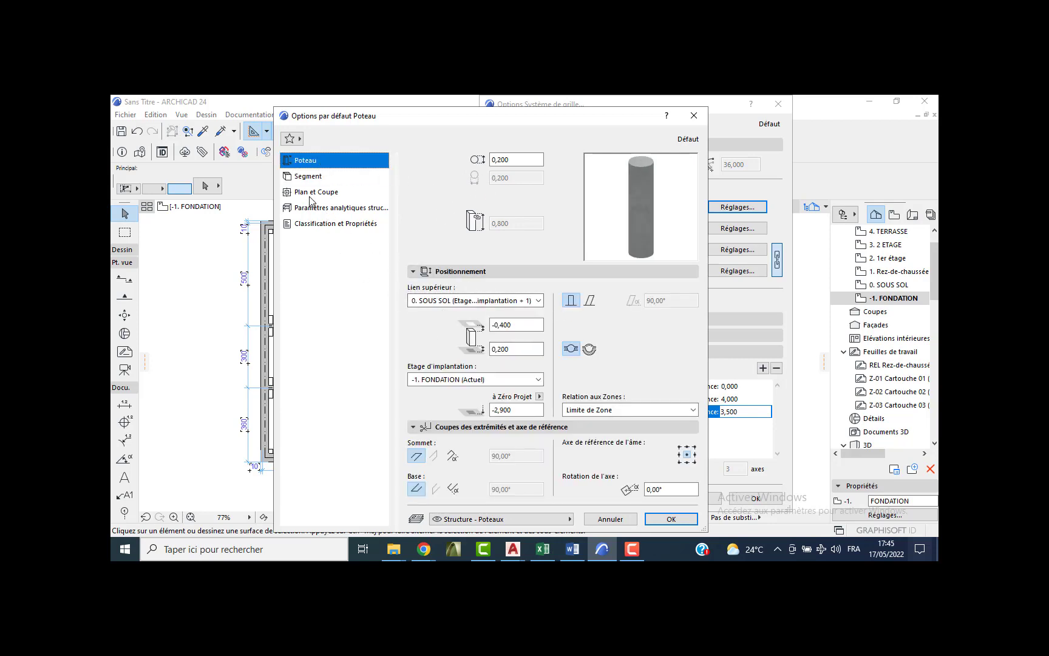
left_click(300, 176)
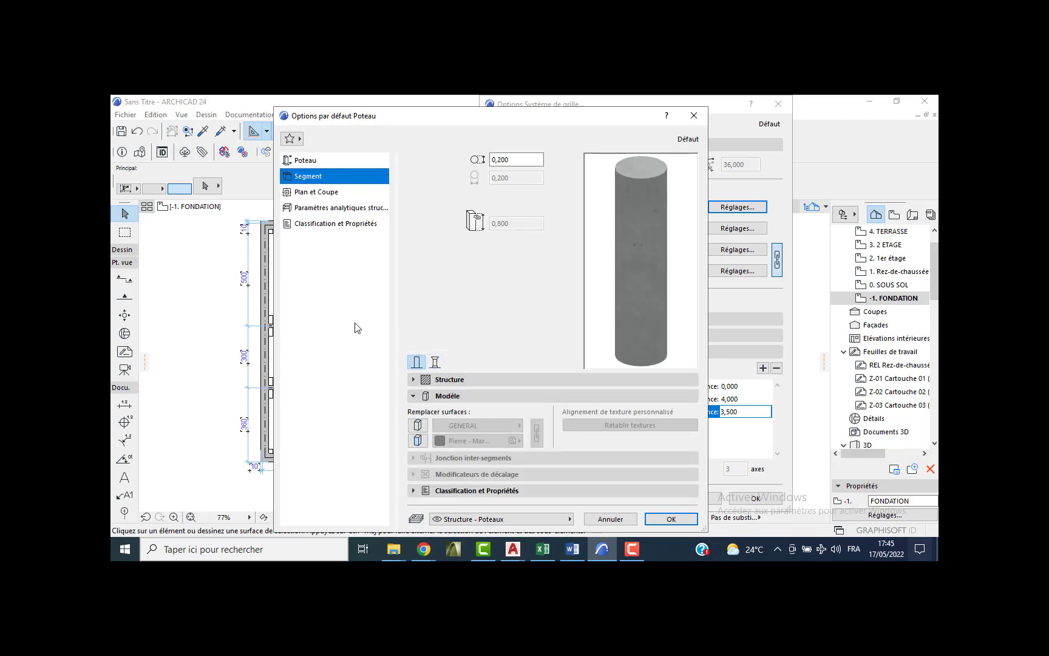
left_click(315, 193)
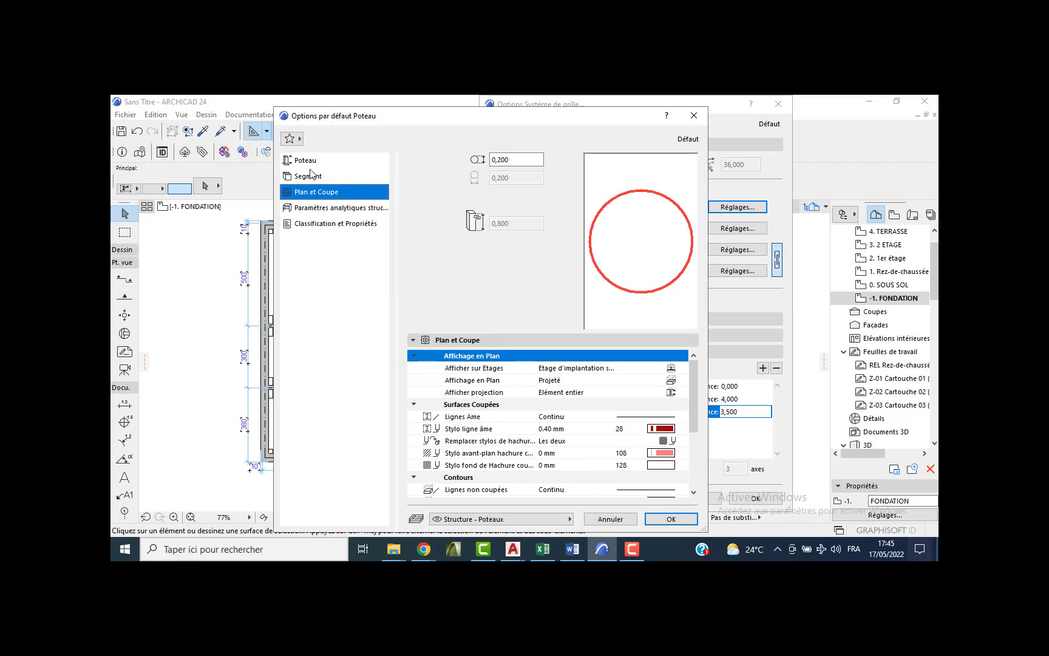
left_click(307, 160)
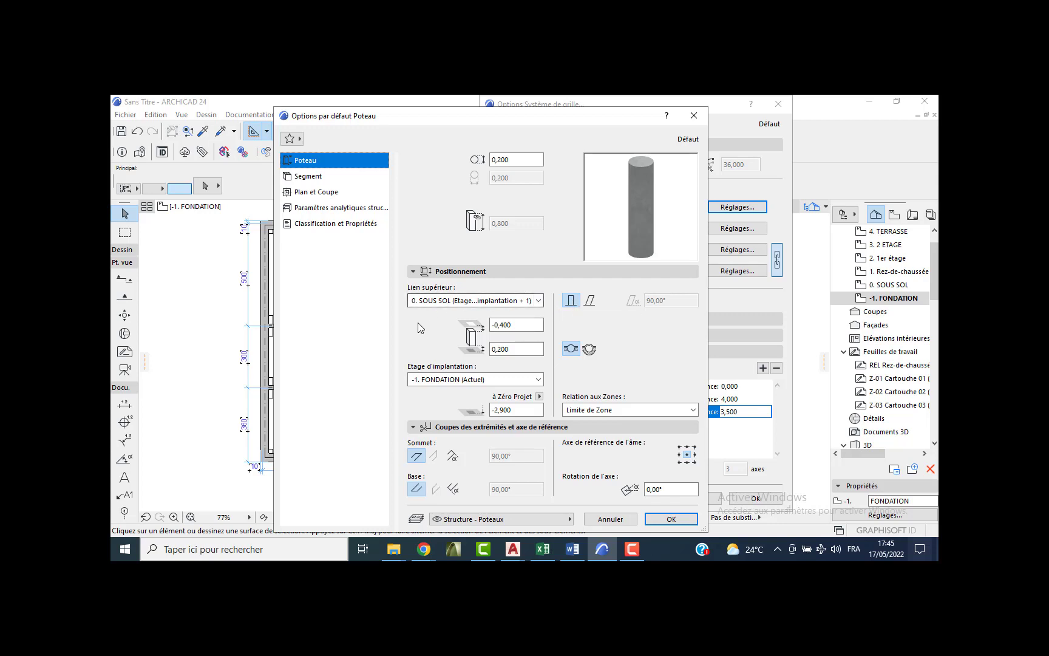
Override the column segment's surfaces, replacing GENERAL with Béton - Brut, and accept the column settings.
left_click(318, 180)
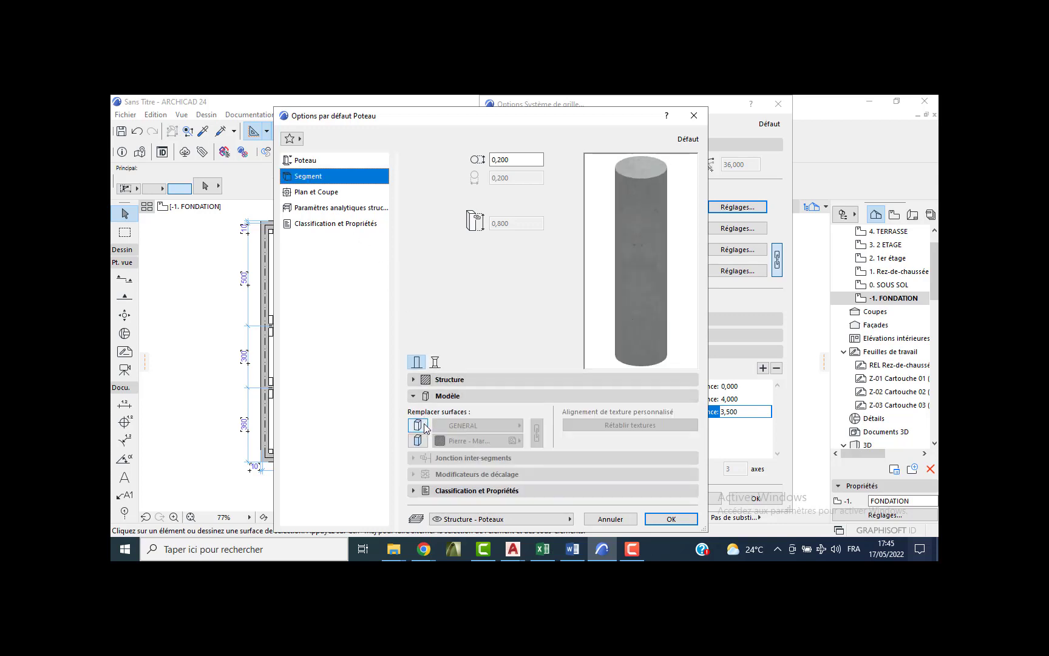
left_click(417, 440)
left_click(466, 428)
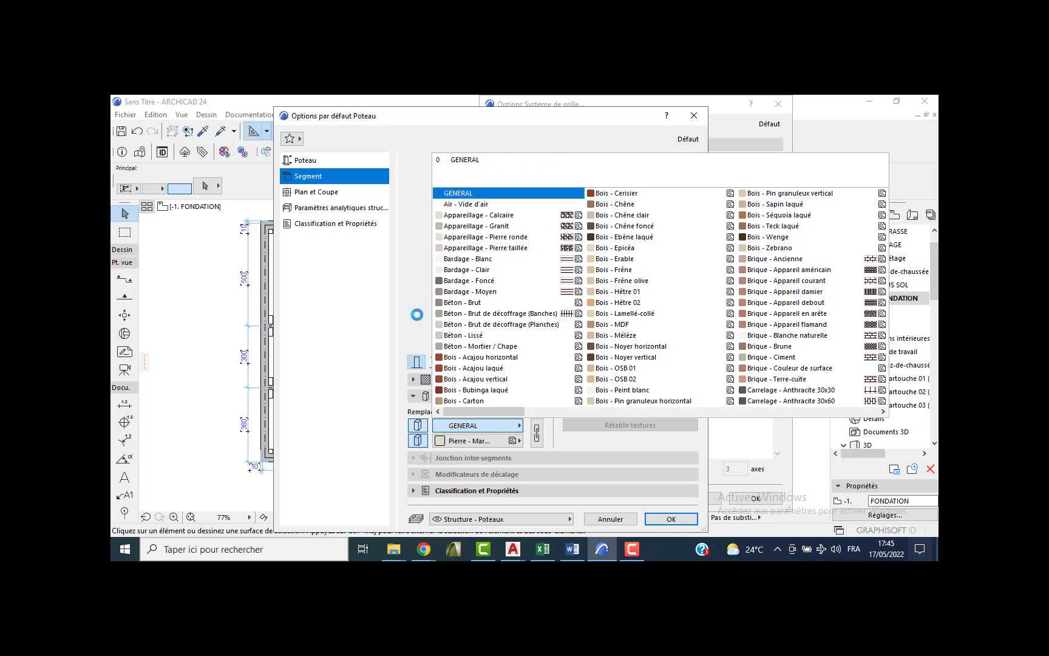
left_click(480, 302)
left_click(316, 193)
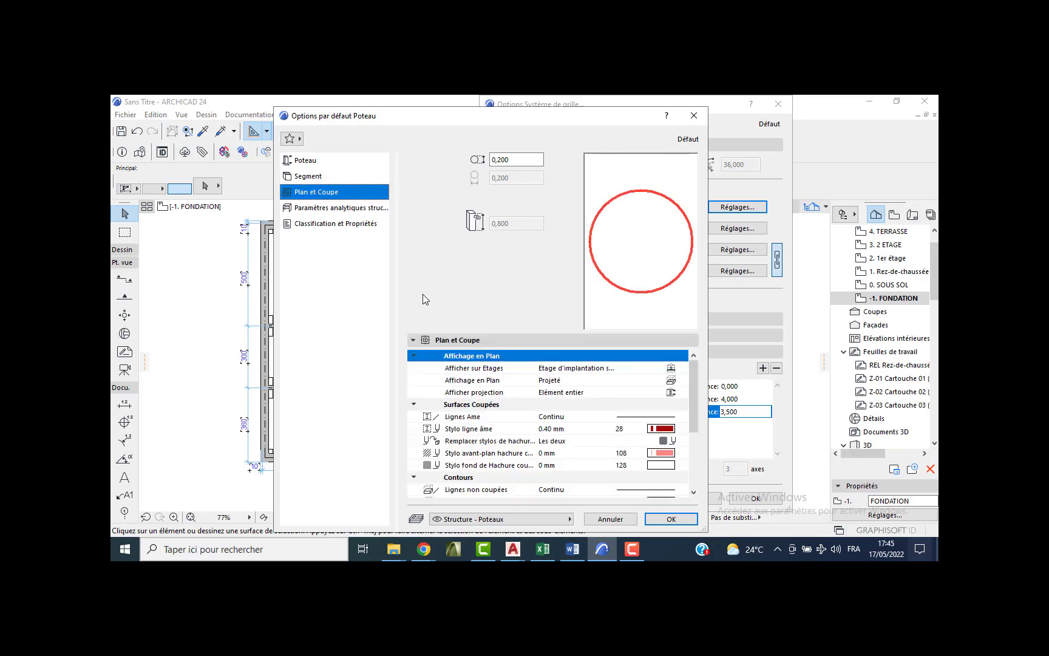
left_click(322, 164)
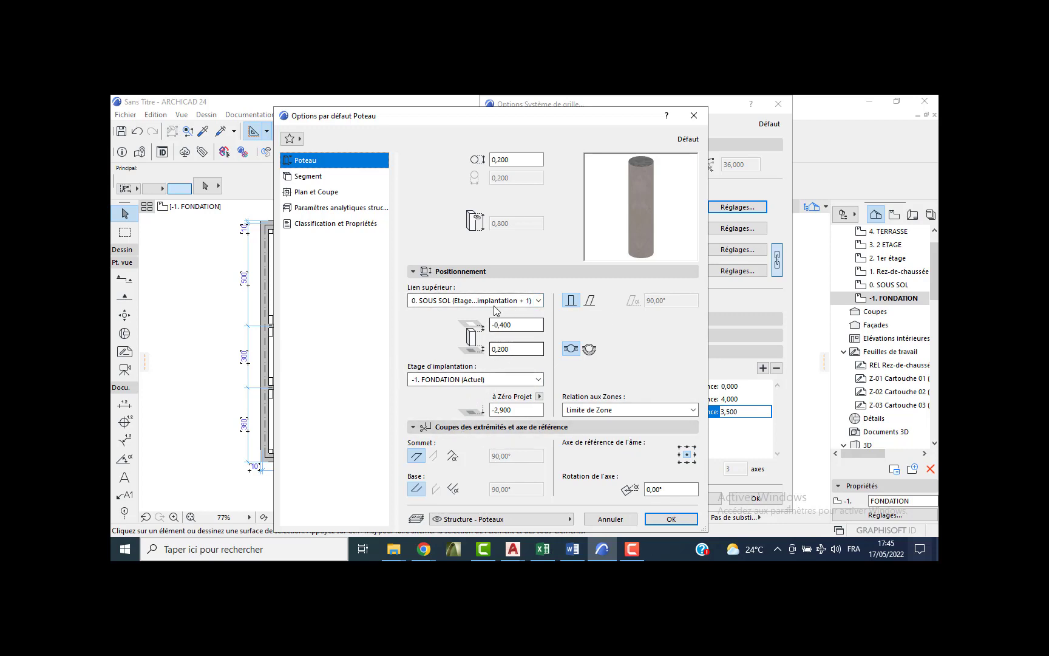
key("Return")
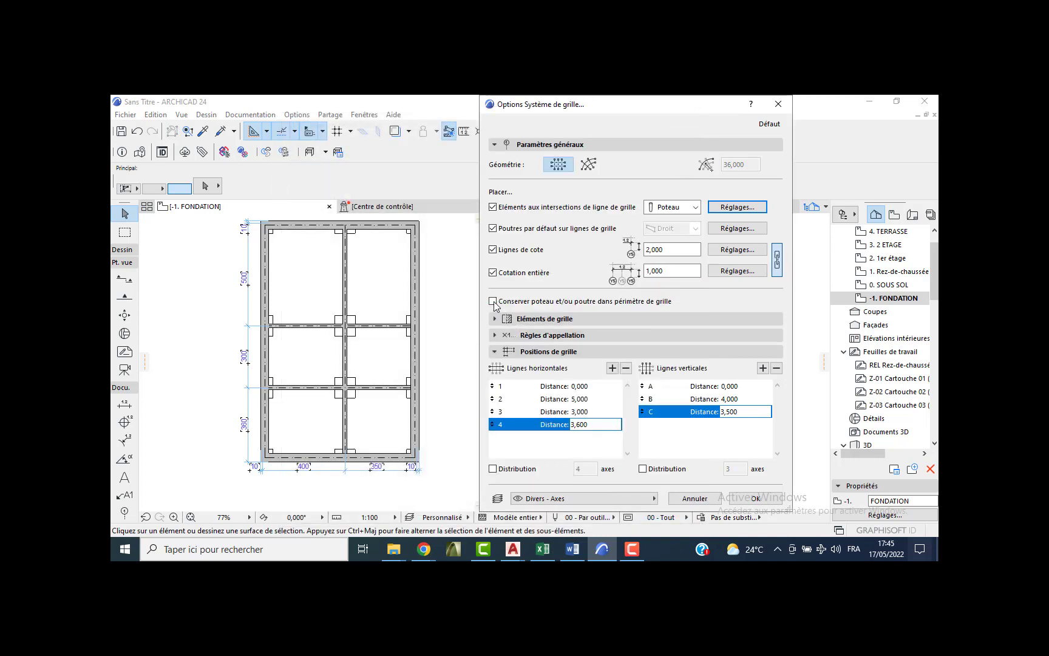
In the grid's column settings, override both segment surfaces with Béton - Brut and link them together.
left_click(716, 210)
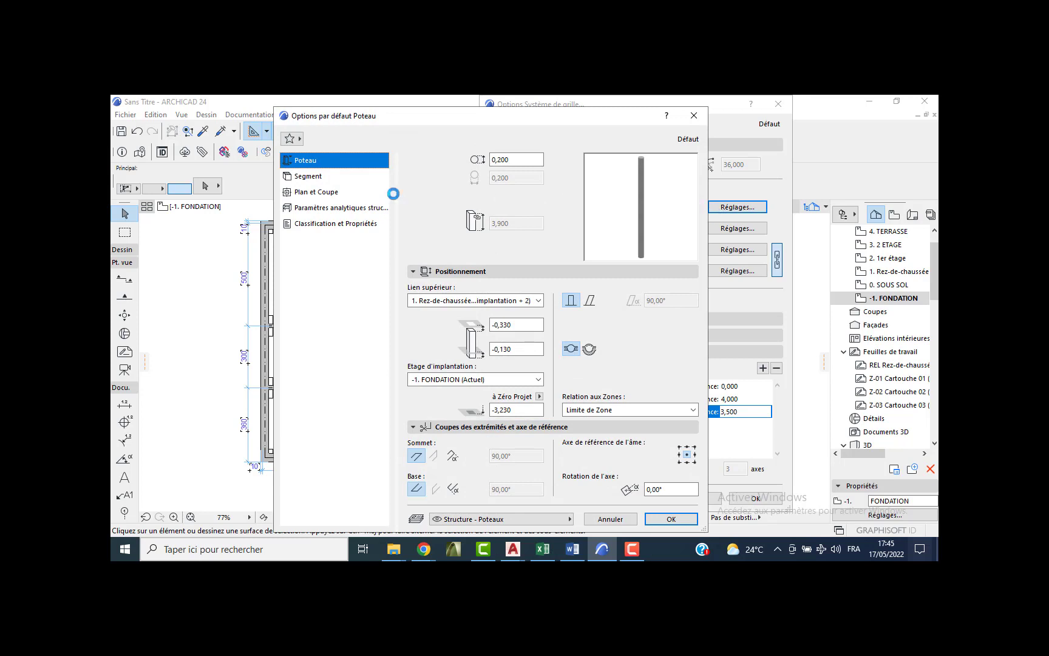
left_click(340, 193)
left_click(323, 210)
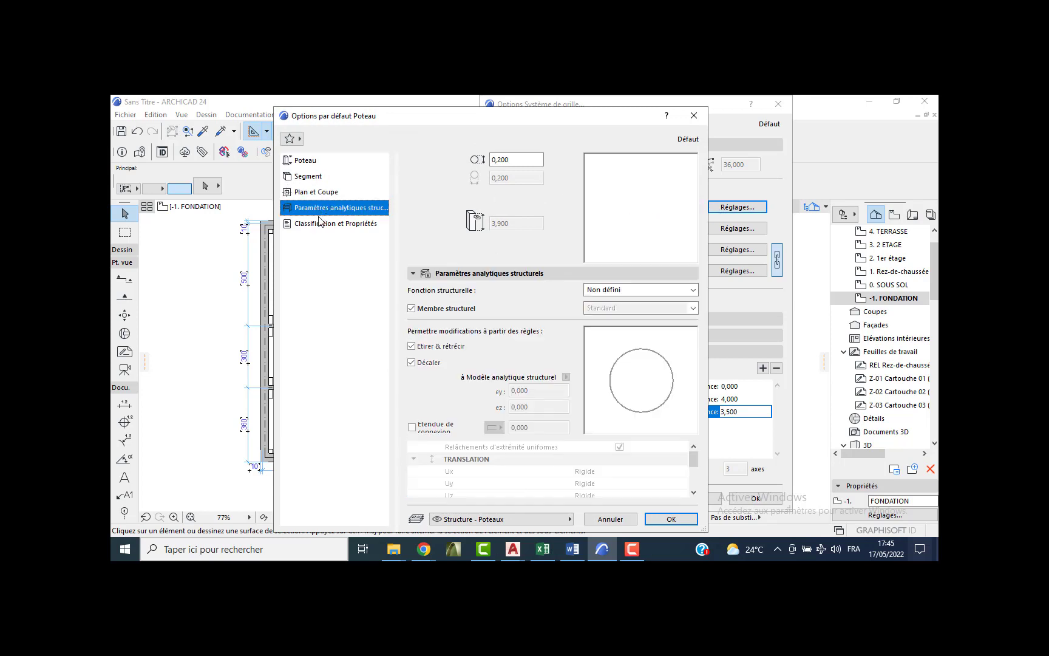
left_click(302, 160)
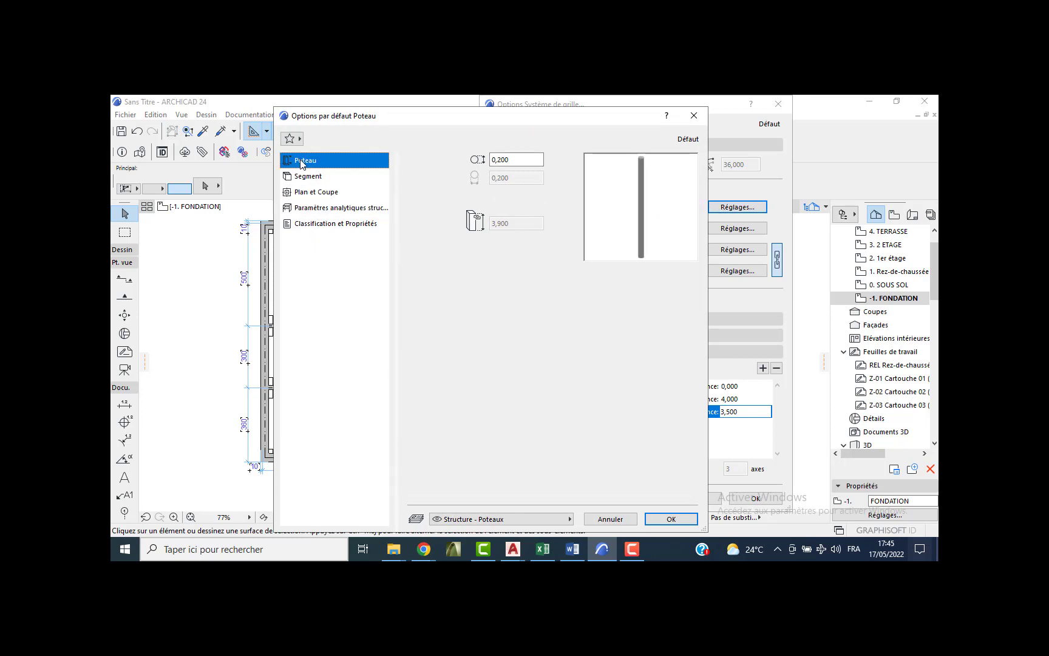
left_click(537, 300)
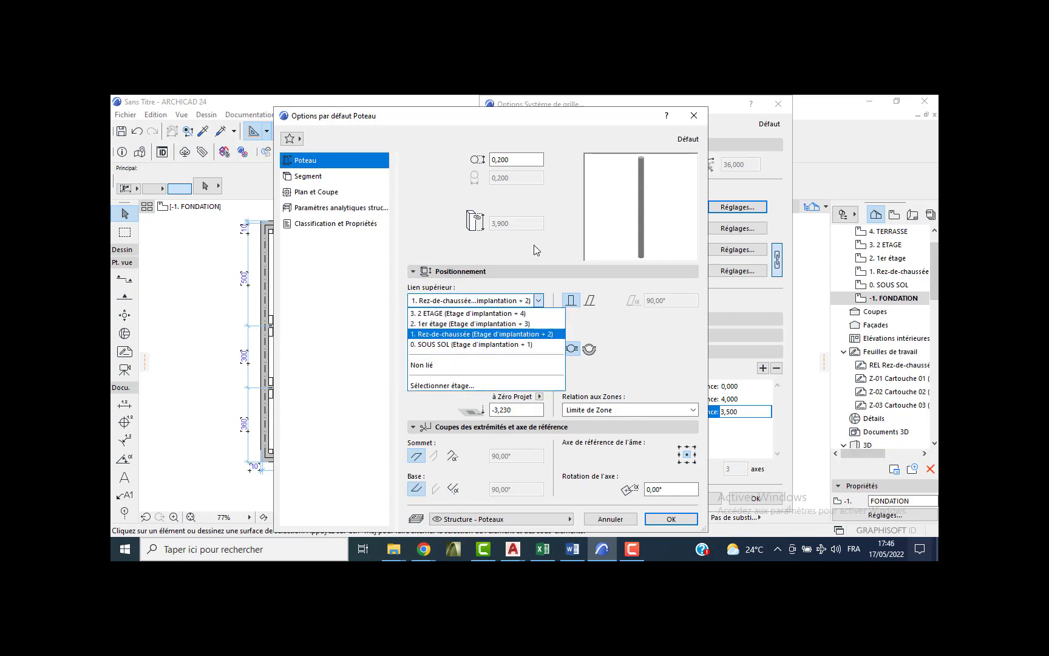
left_click(541, 218)
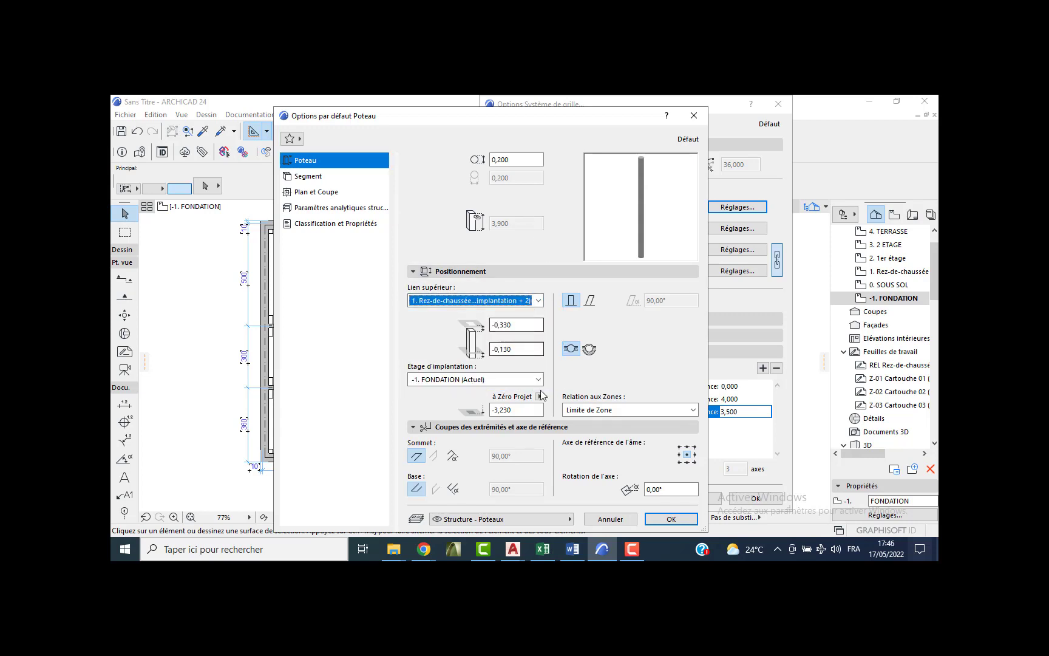
left_click(307, 177)
left_click(418, 427)
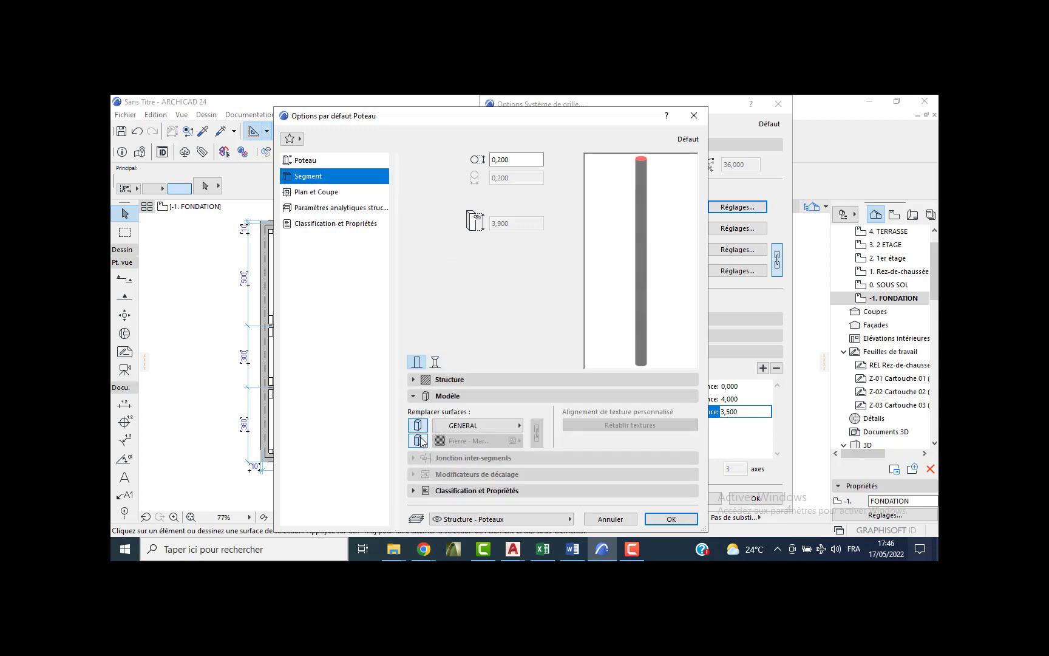
left_click(419, 440)
left_click(476, 425)
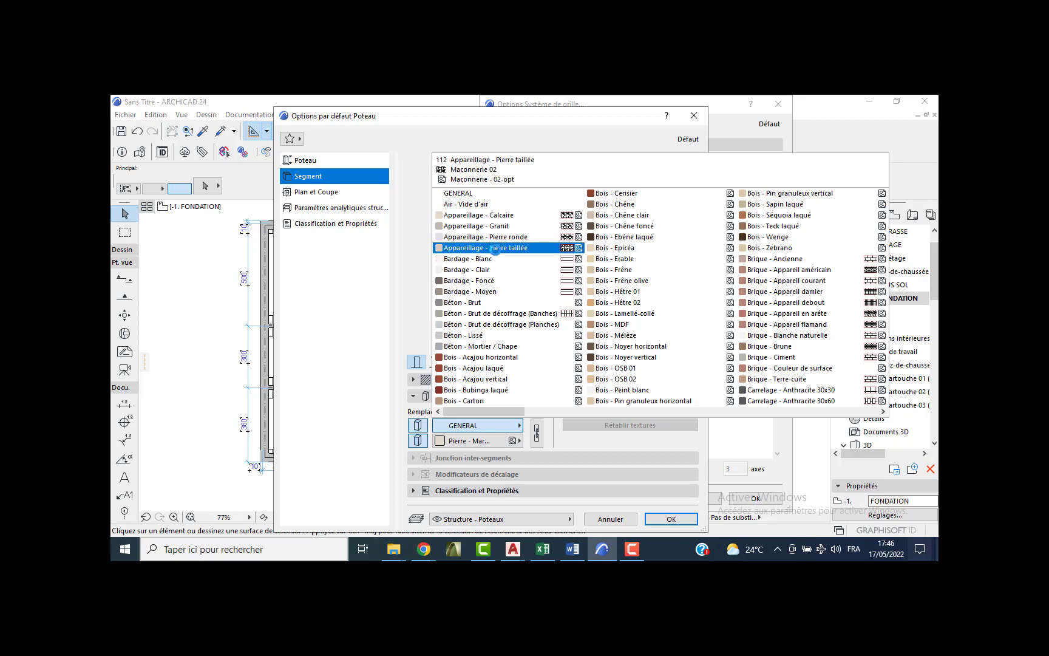
left_click(491, 302)
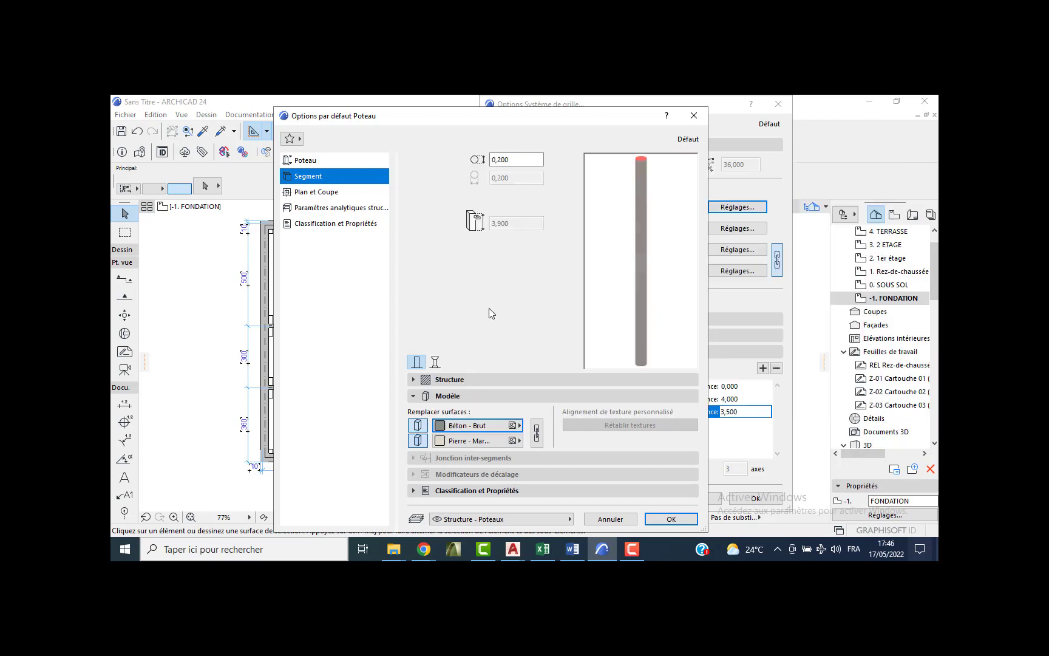
left_click(535, 435)
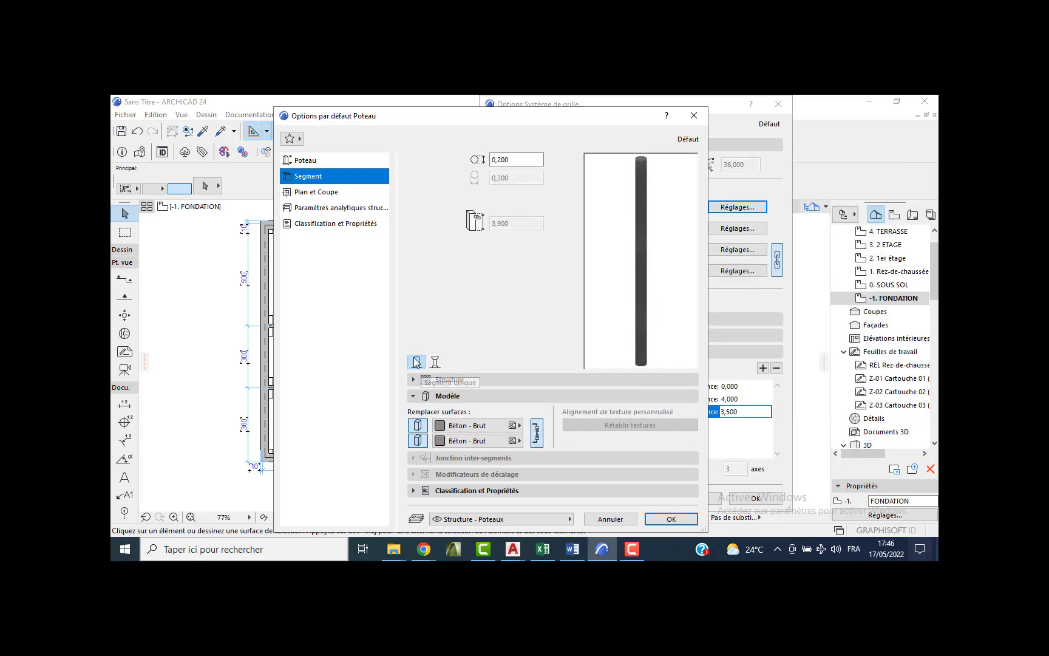
Set the column's relation to zones to Soustraire des Zones.
left_click(435, 362)
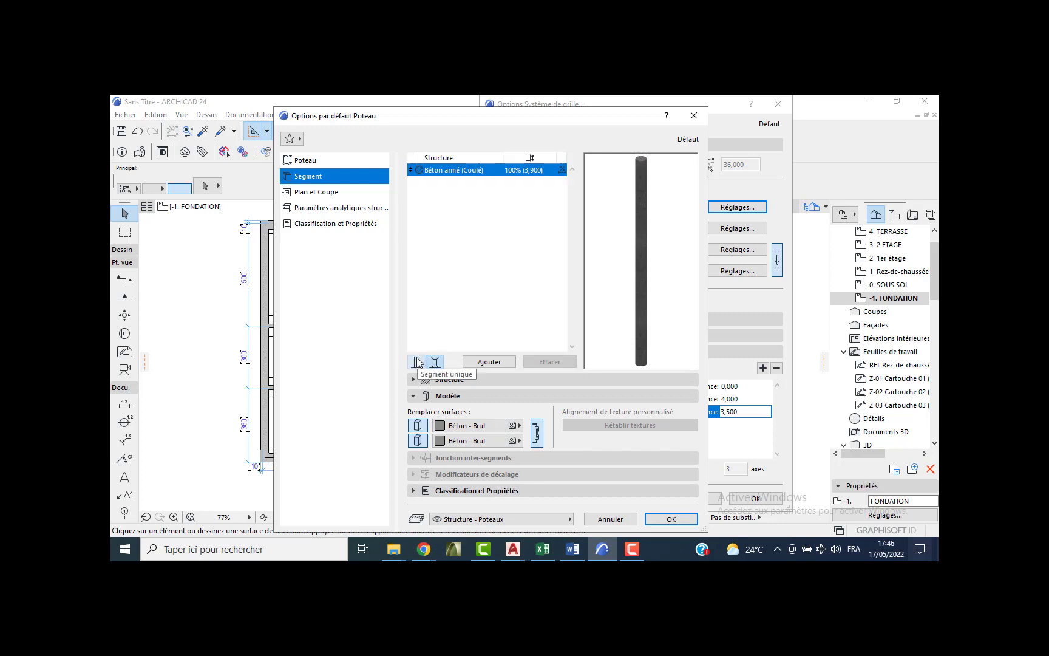
left_click(417, 362)
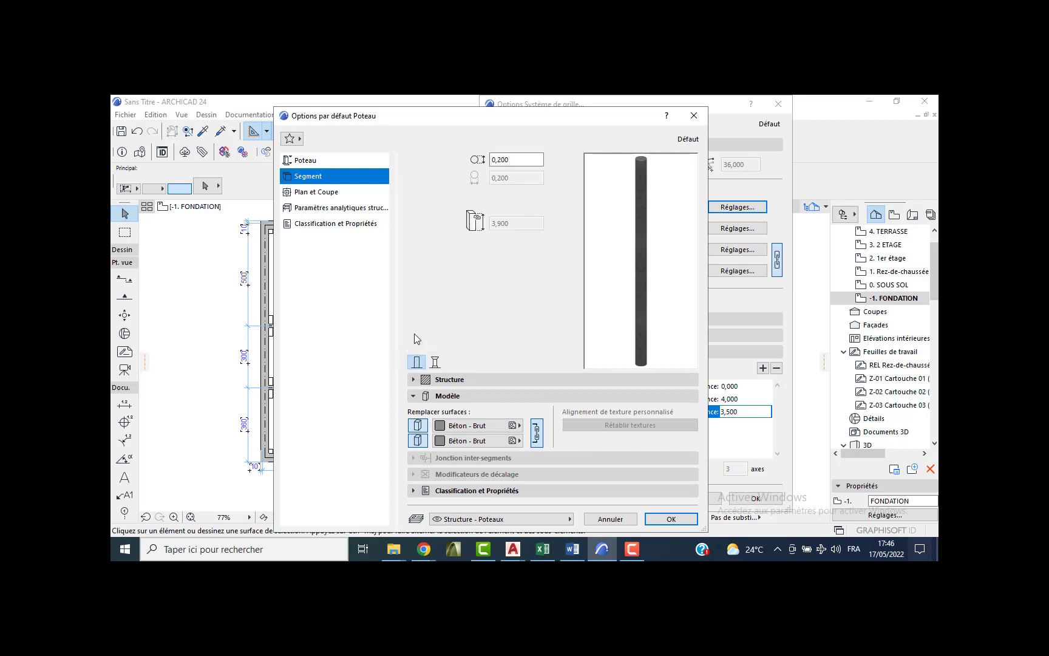
left_click(310, 160)
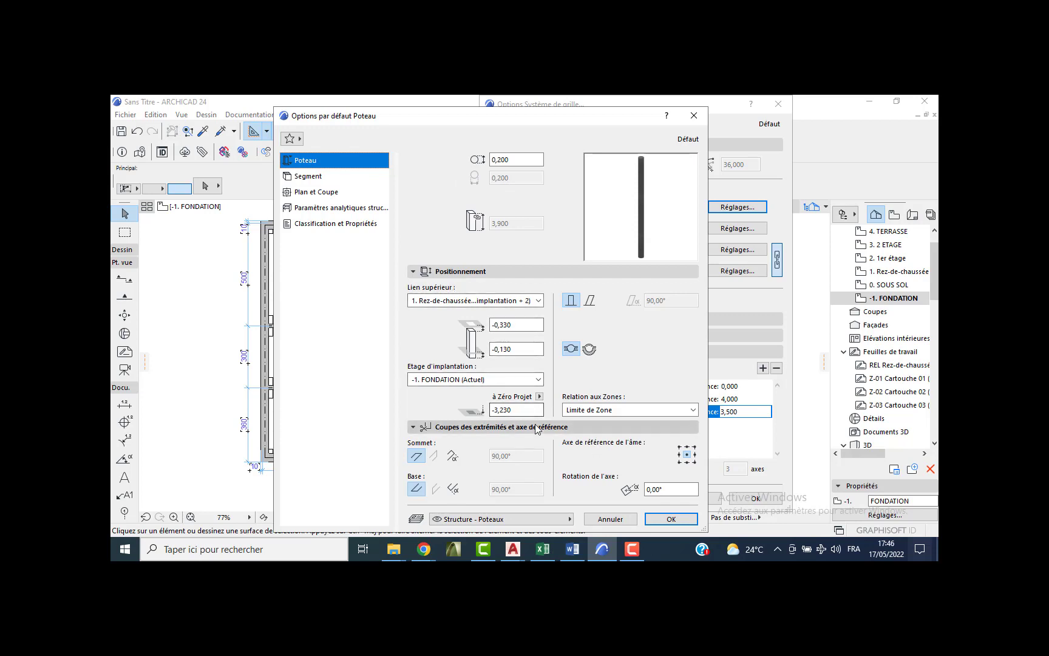
left_click(588, 305)
left_click(573, 303)
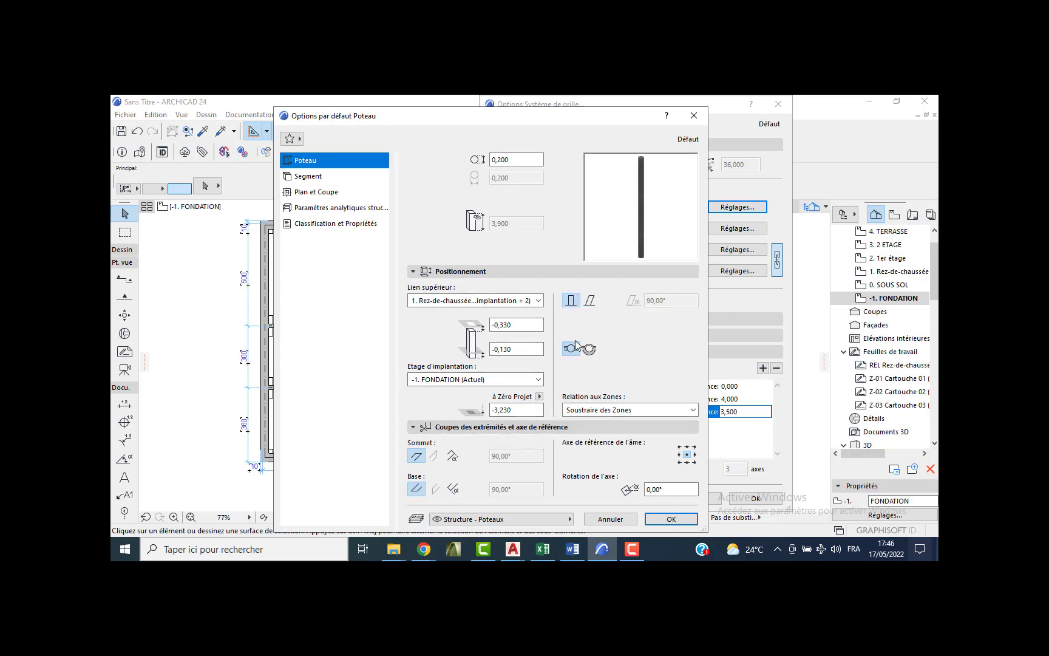
In the column's plan and section settings, set the core line, cut hatch foreground and uncut line pens to pen 1.
left_click(331, 176)
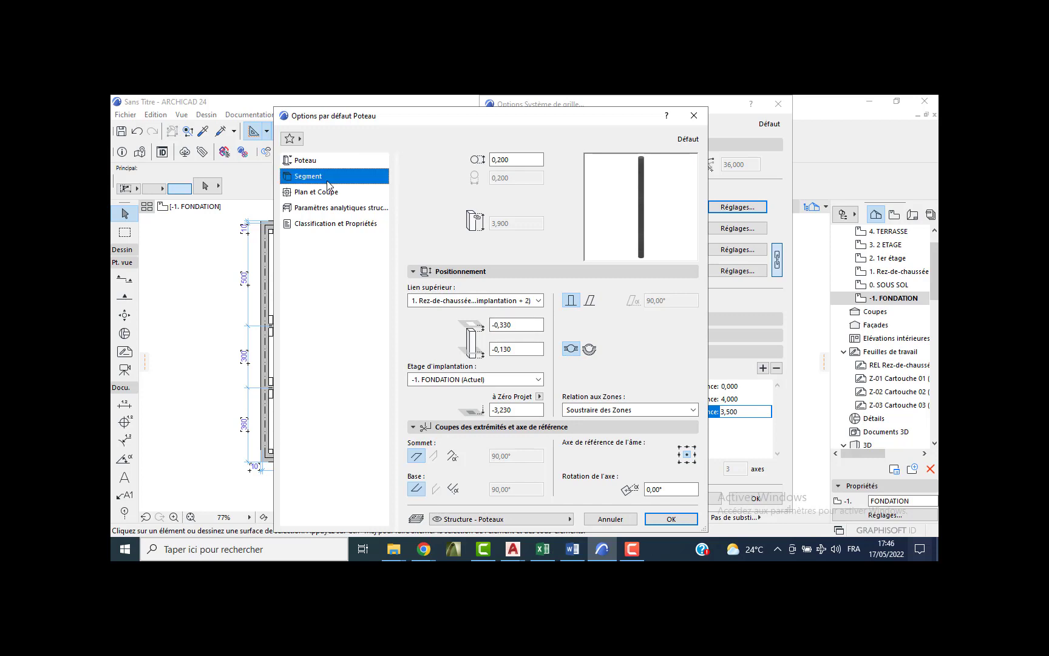
left_click(316, 191)
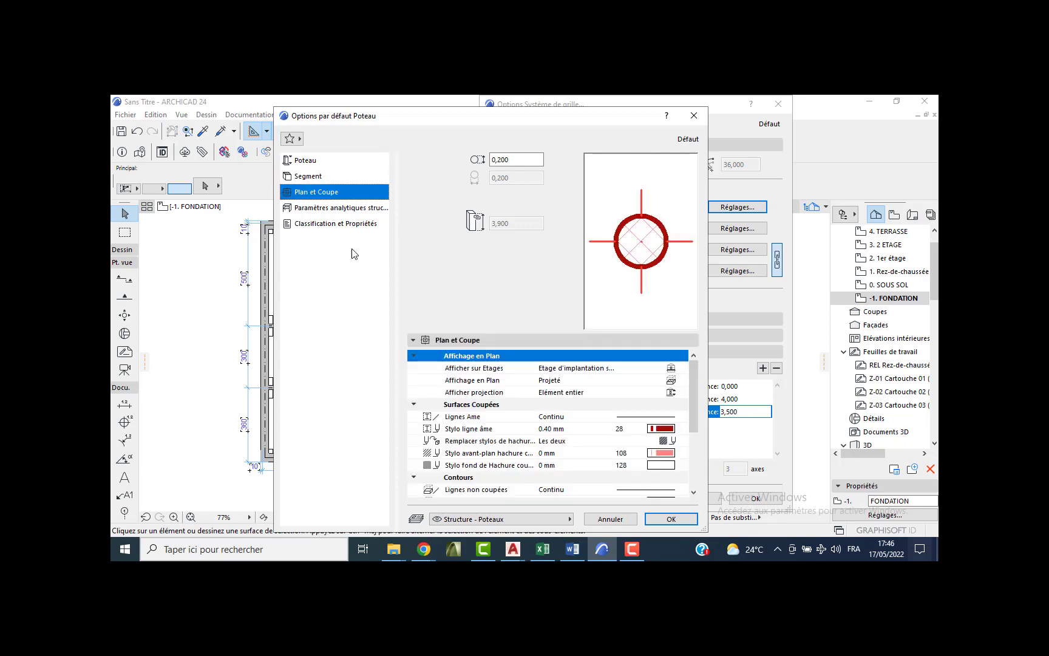
left_click(666, 430)
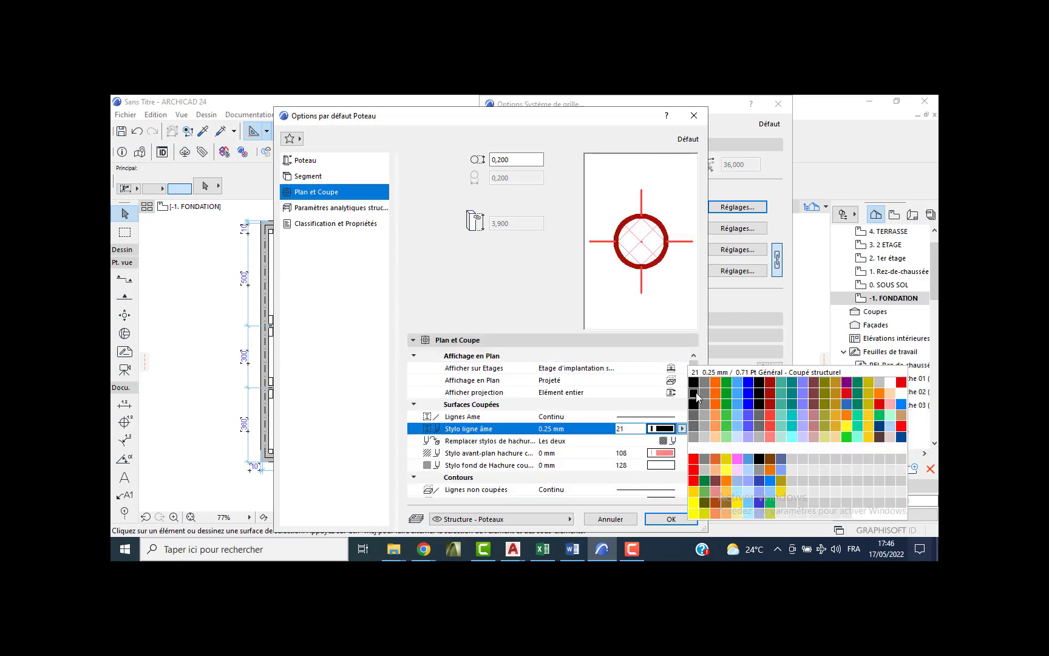
left_click(663, 428)
left_click(681, 428)
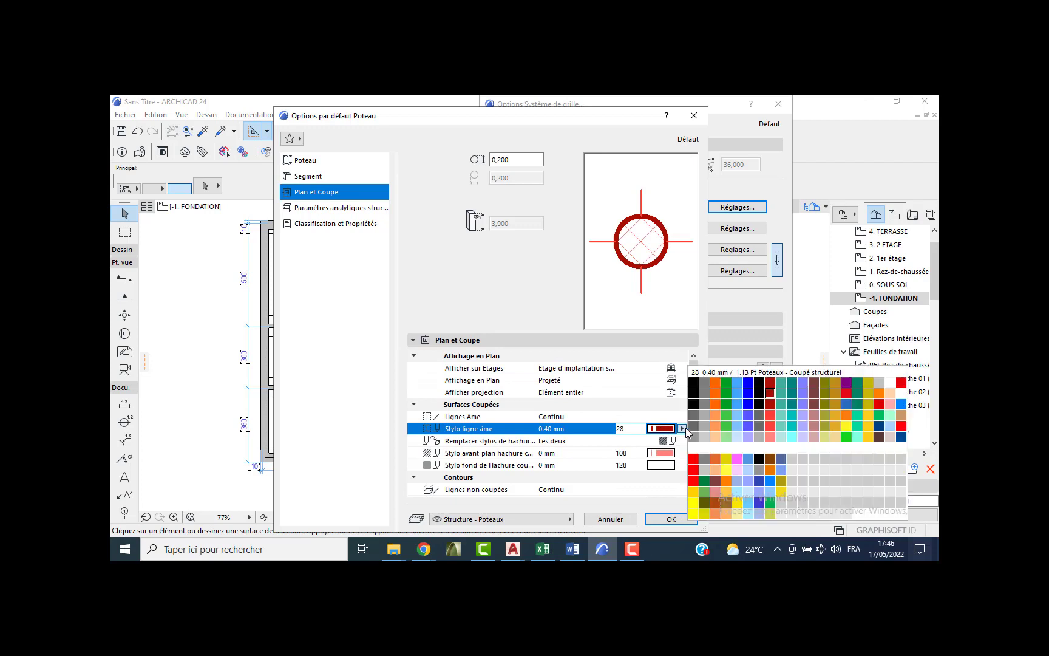
left_click(693, 383)
left_click(671, 452)
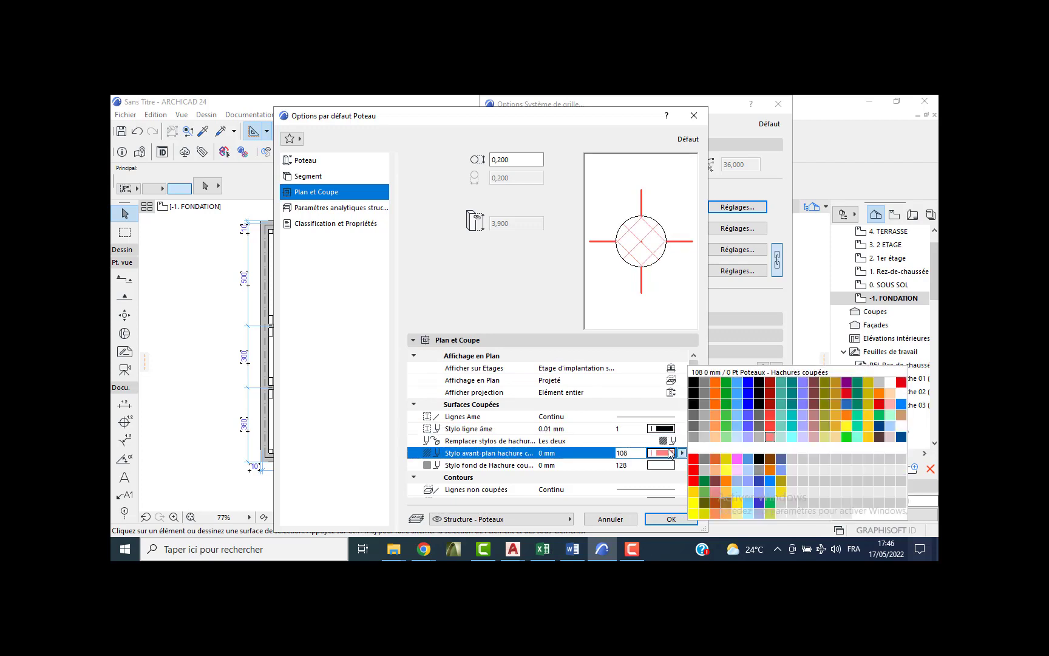
left_click(692, 410)
scroll(692, 409, "down", 3)
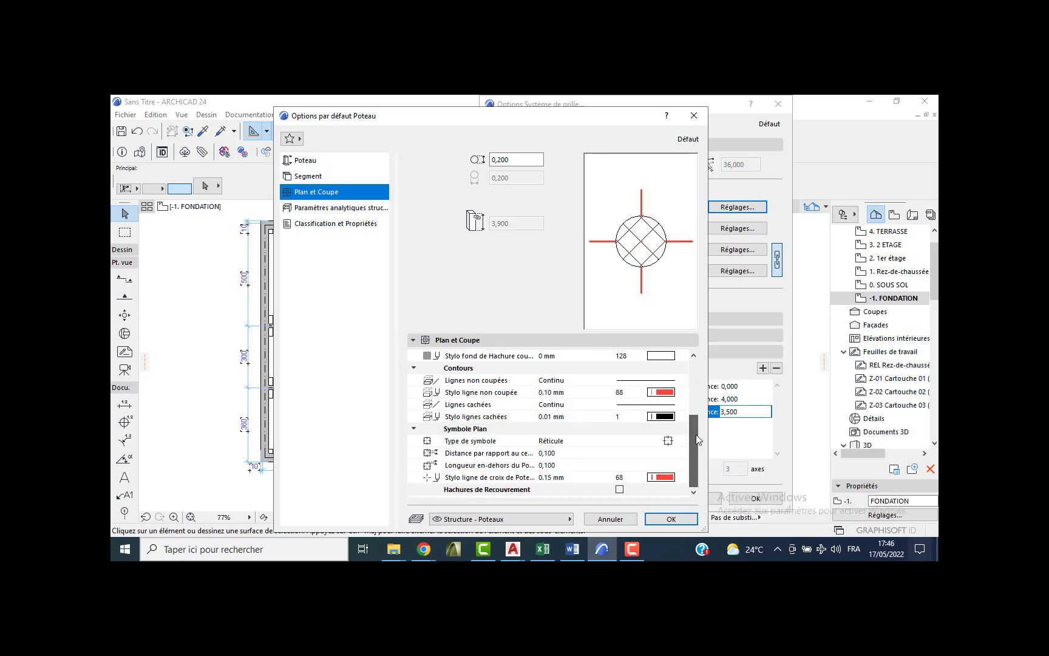
left_click(682, 391)
left_click(693, 383)
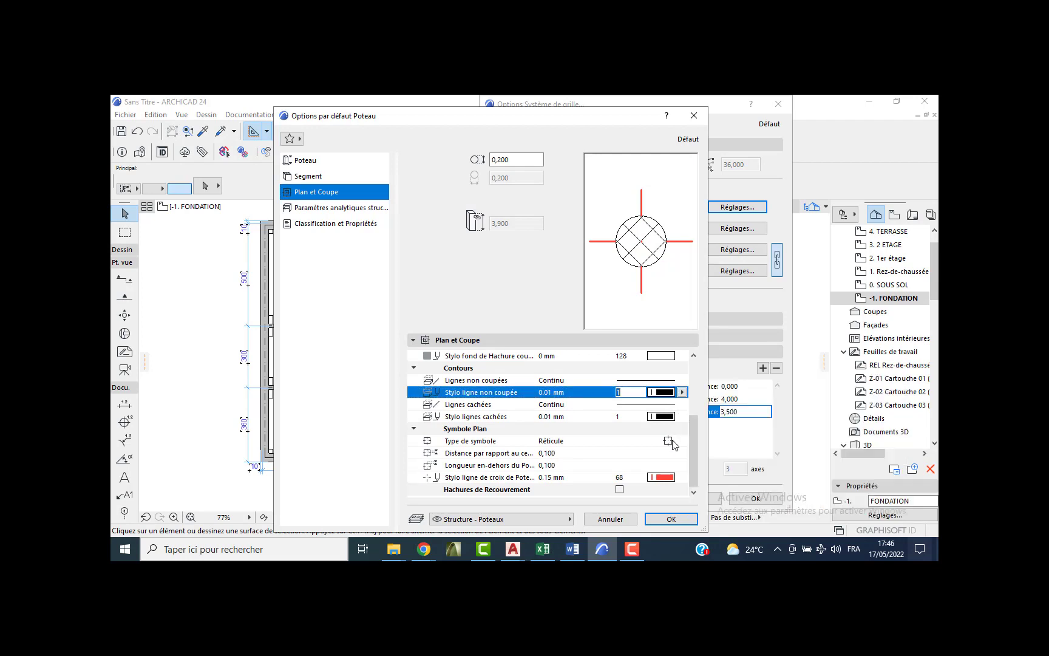
Set the column's plan symbol type to Simple with cross line pen 1, and accept the column settings.
left_click(669, 442)
left_click(698, 441)
left_click(682, 476)
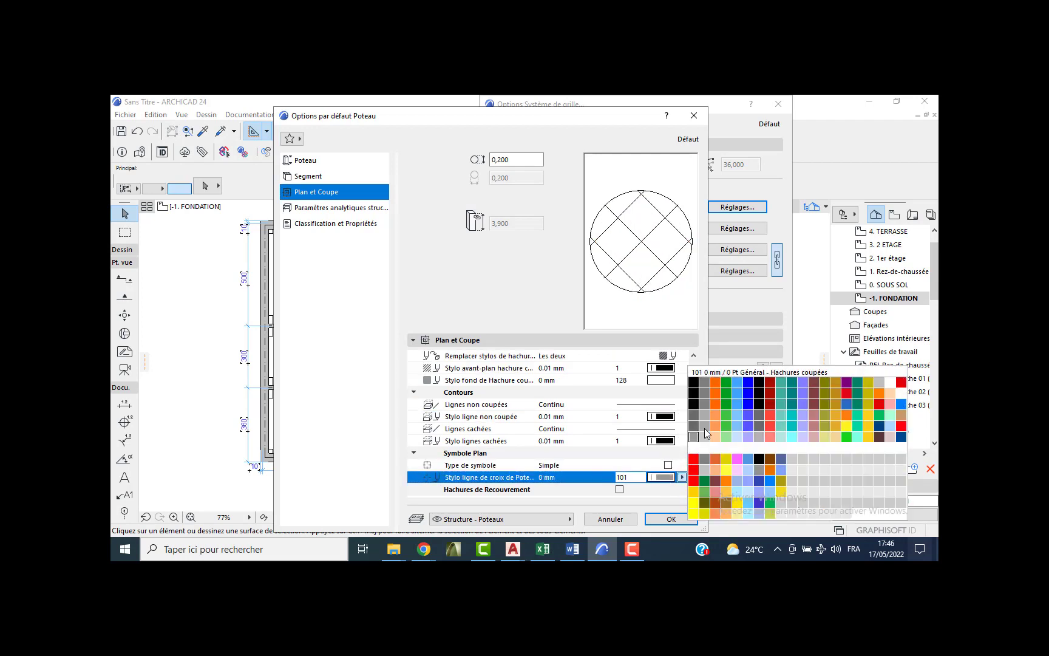
left_click(693, 382)
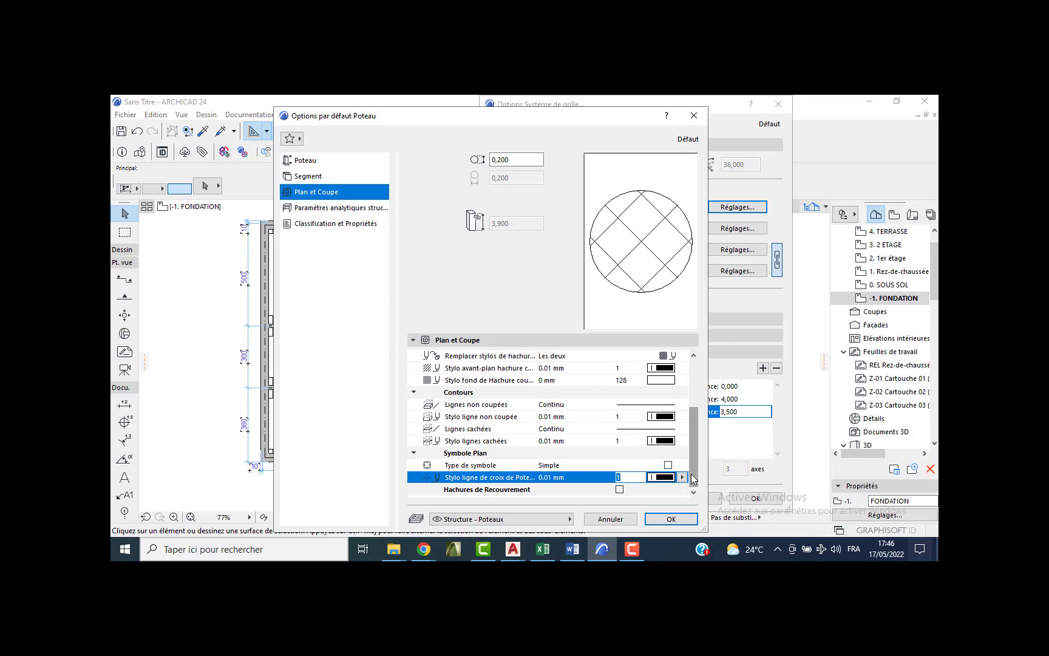
left_click(679, 520)
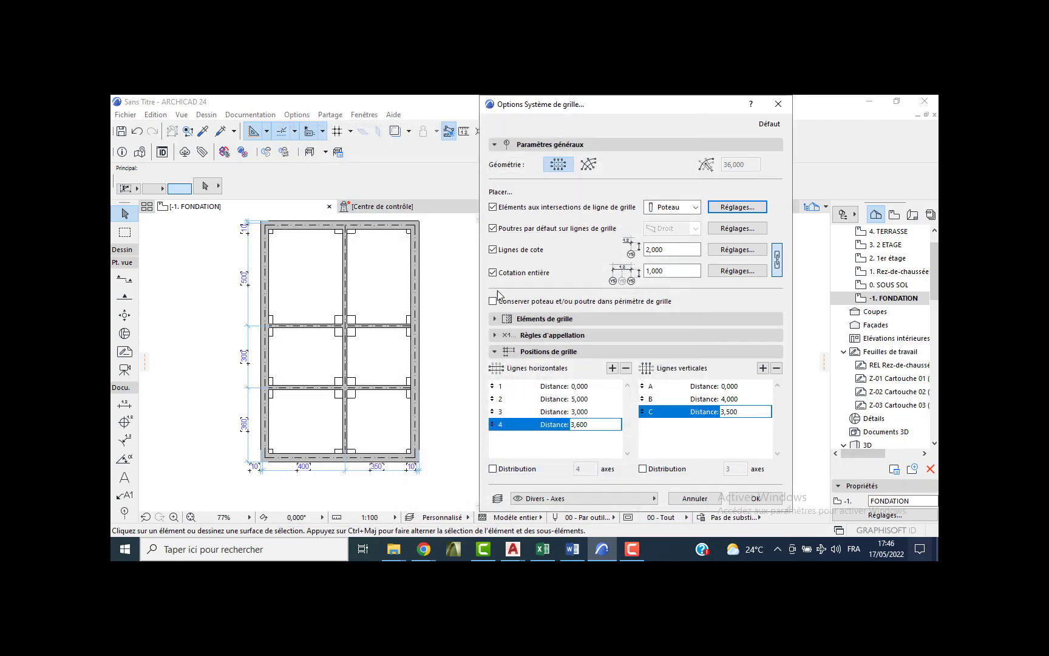
Check the surface overrides in the default grid beam's segment settings and accept the beam settings.
left_click(723, 231)
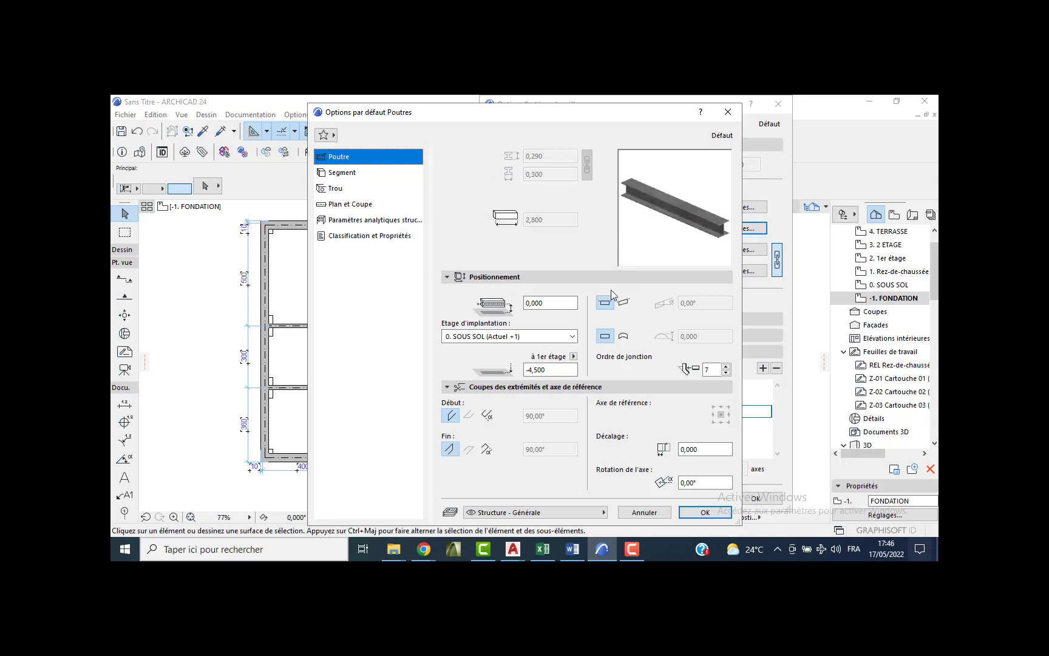
left_click(353, 175)
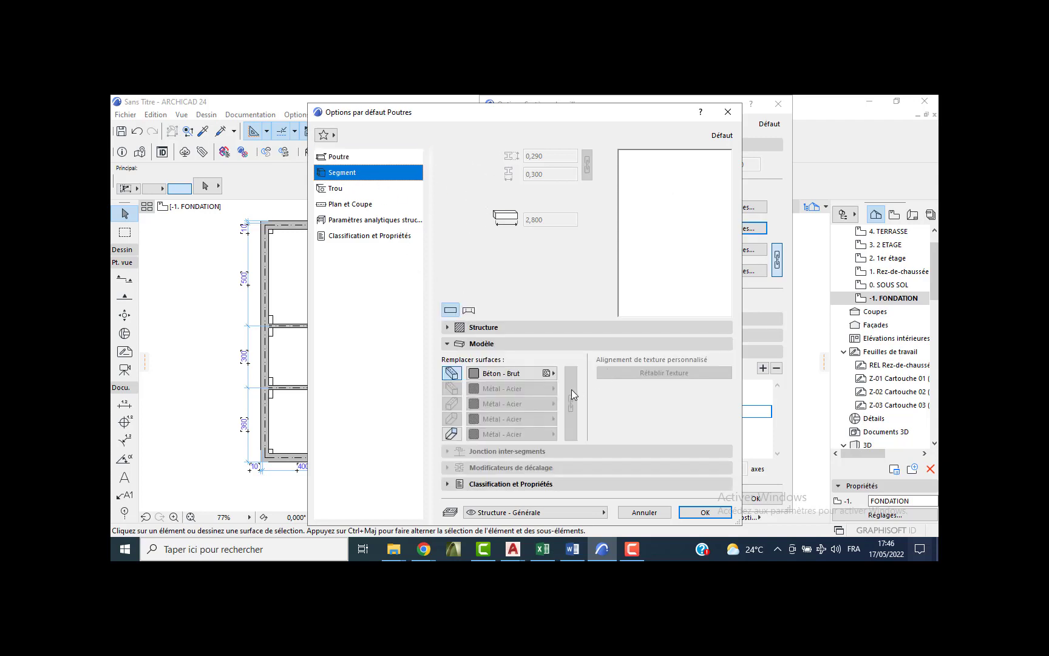
left_click(703, 513)
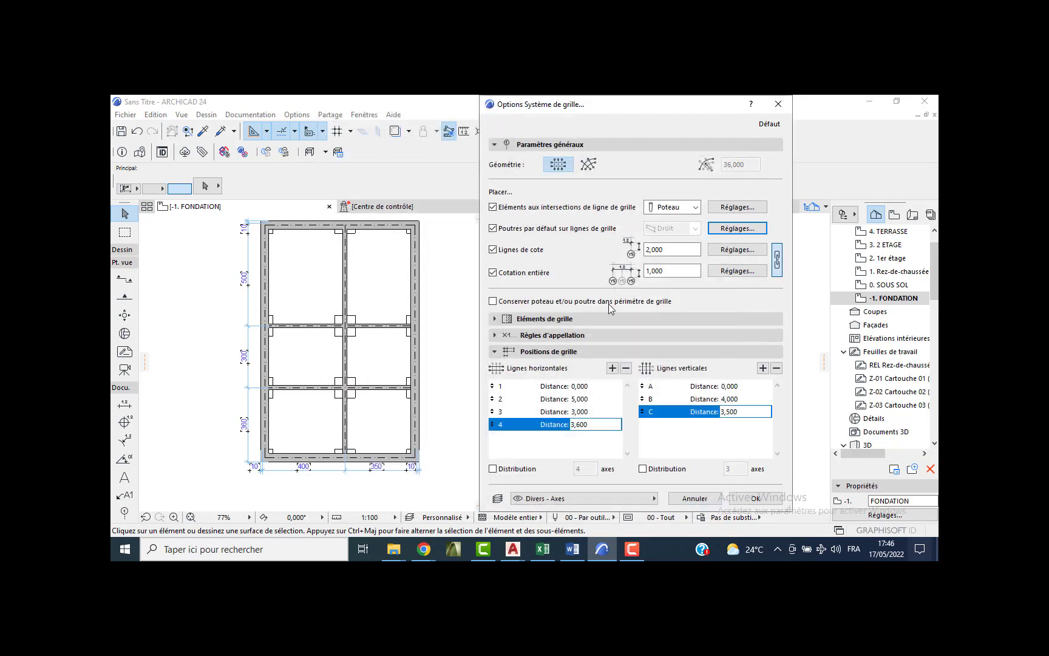
Review the grid dimension lines' type, extension line and text style settings, and accept them.
left_click(717, 251)
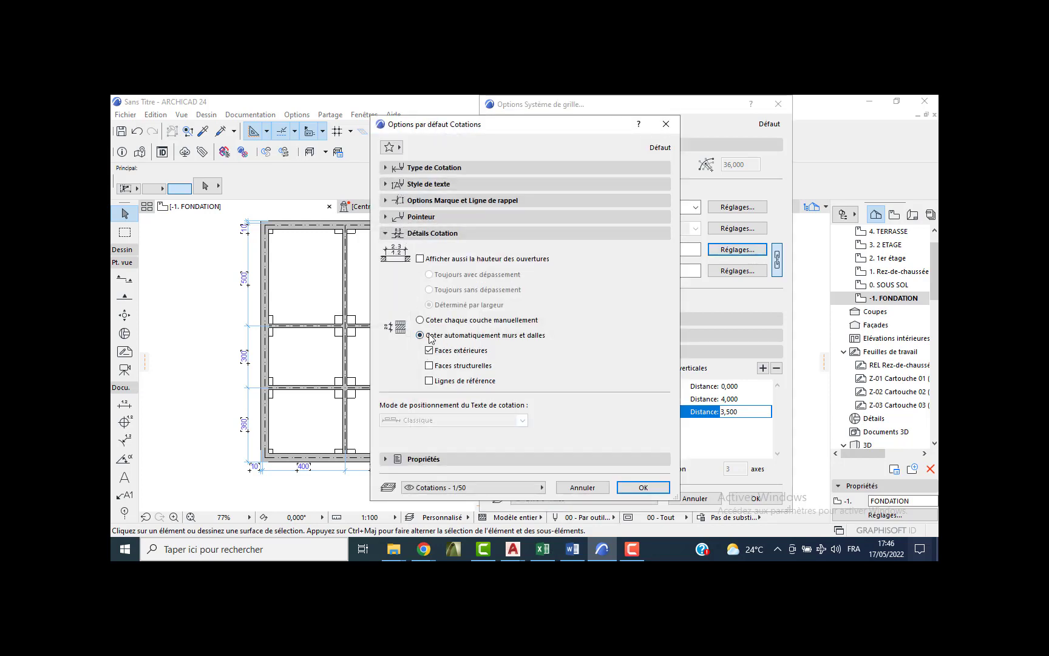
left_click(432, 167)
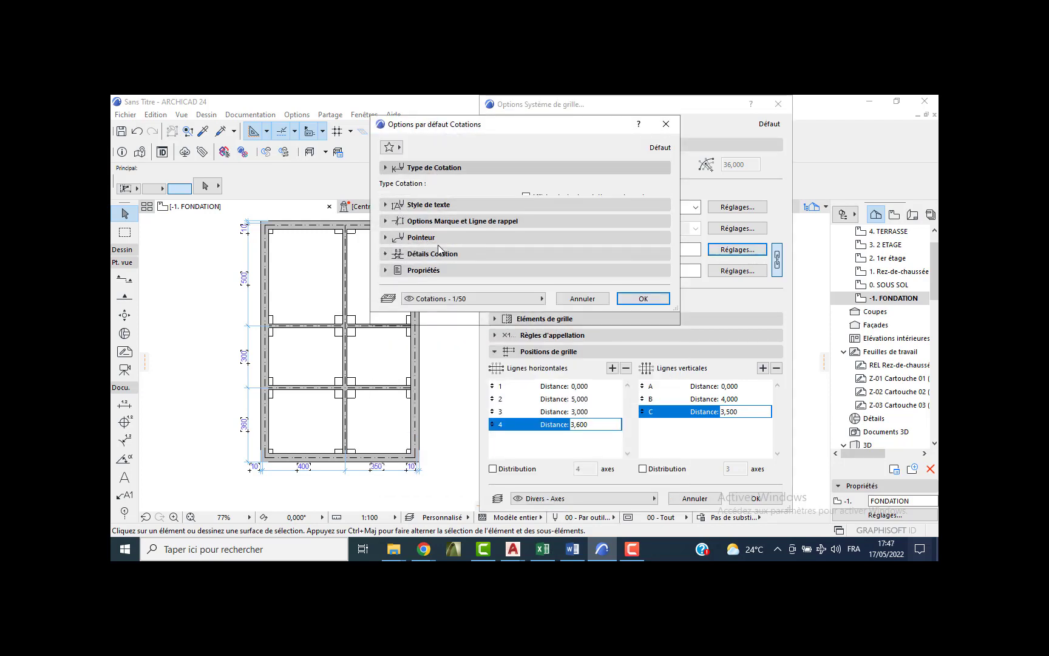
left_click(393, 268)
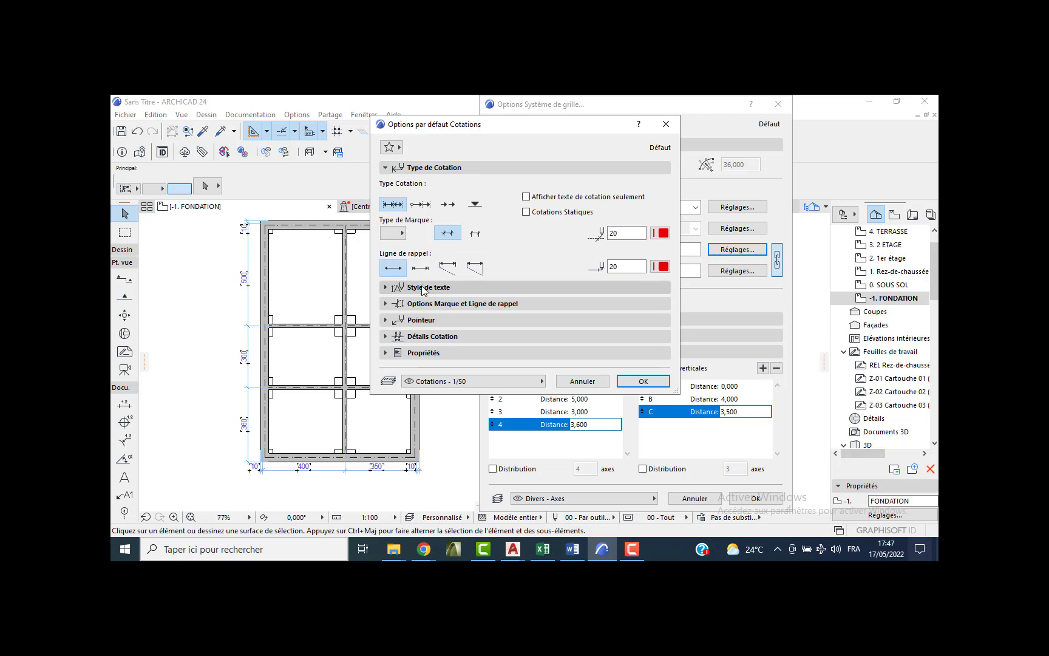
left_click(428, 287)
left_click(420, 340)
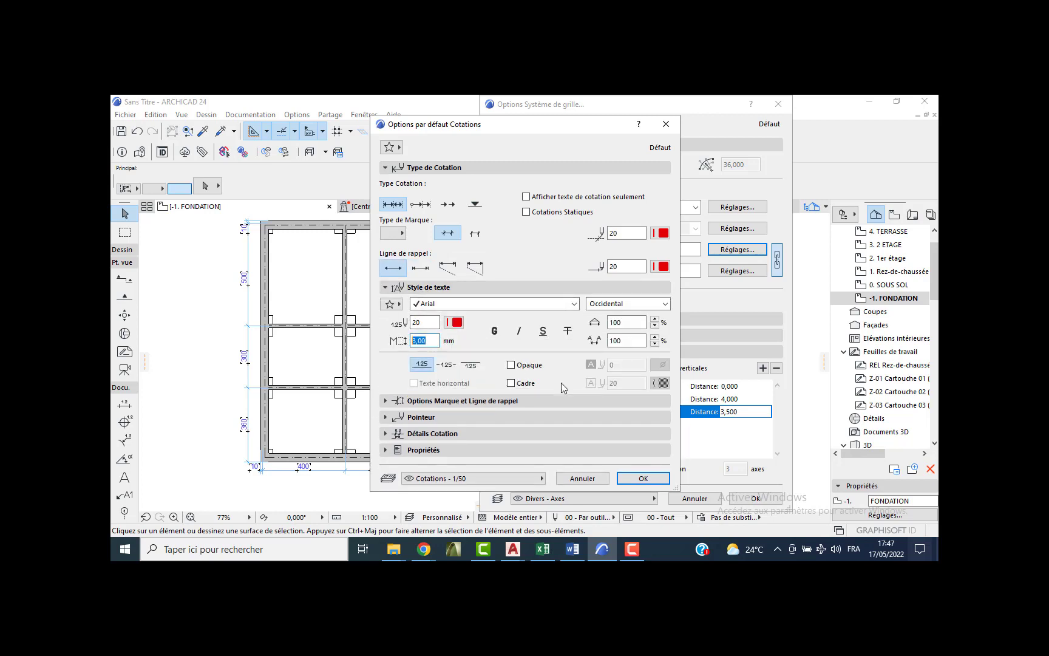
left_click(655, 479)
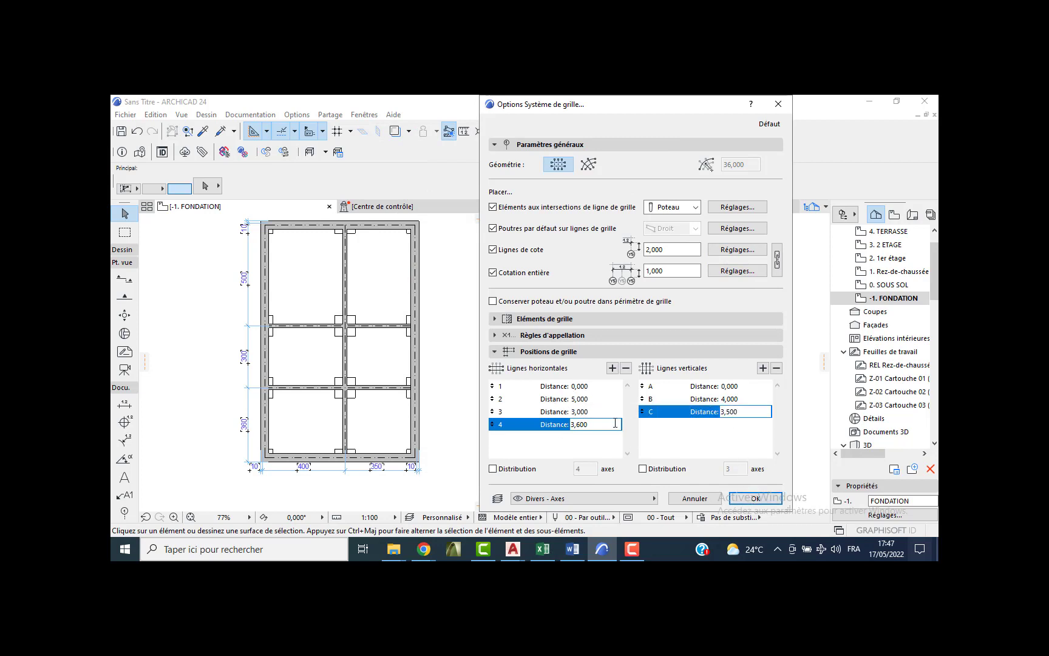
Accept the grid options and place the unrotated grid system with its columns and beams beside the foundation plan.
left_click(755, 499)
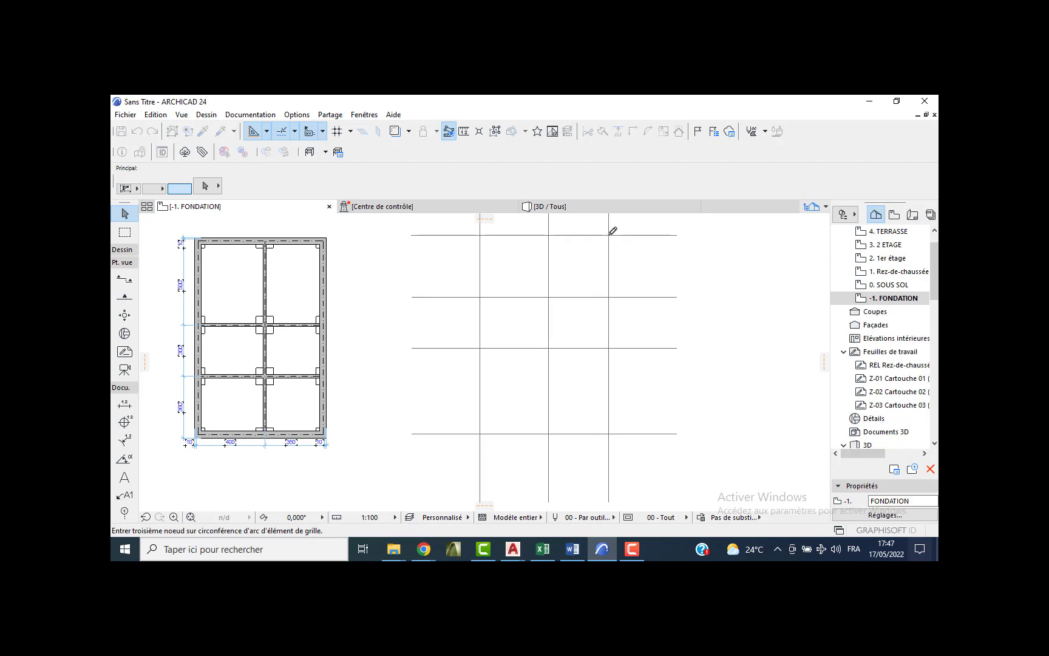
left_click(634, 255)
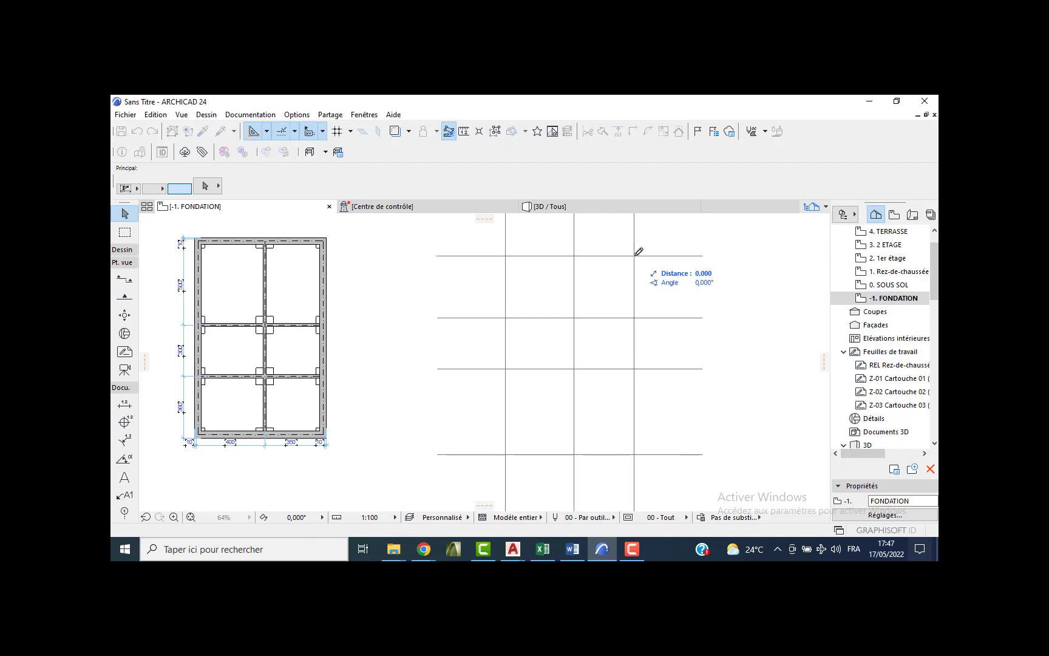
left_click(516, 252)
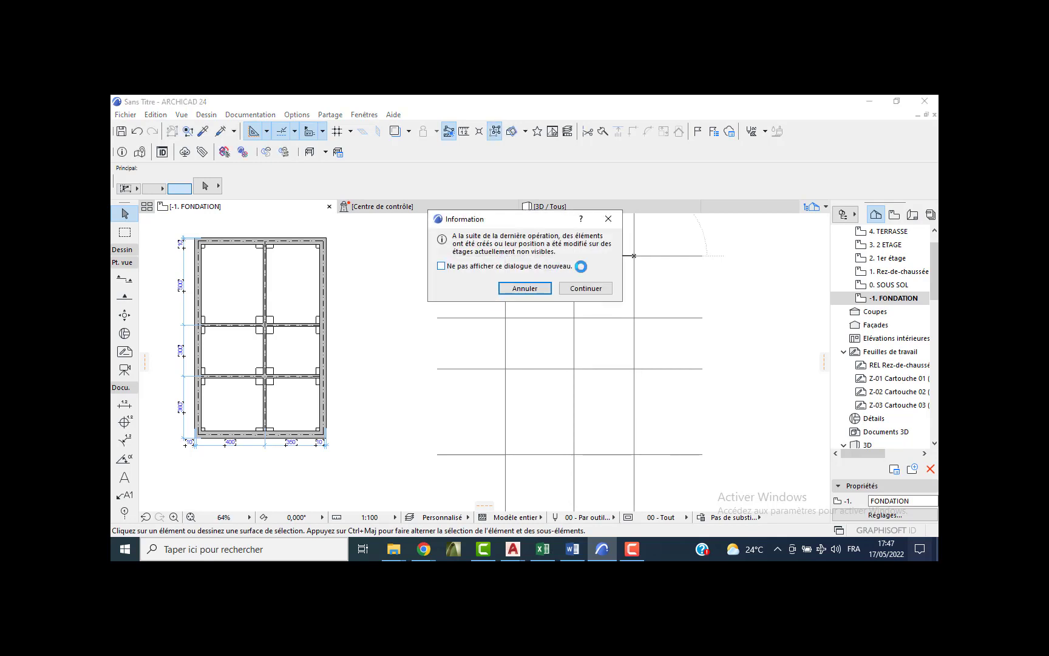
left_click(583, 289)
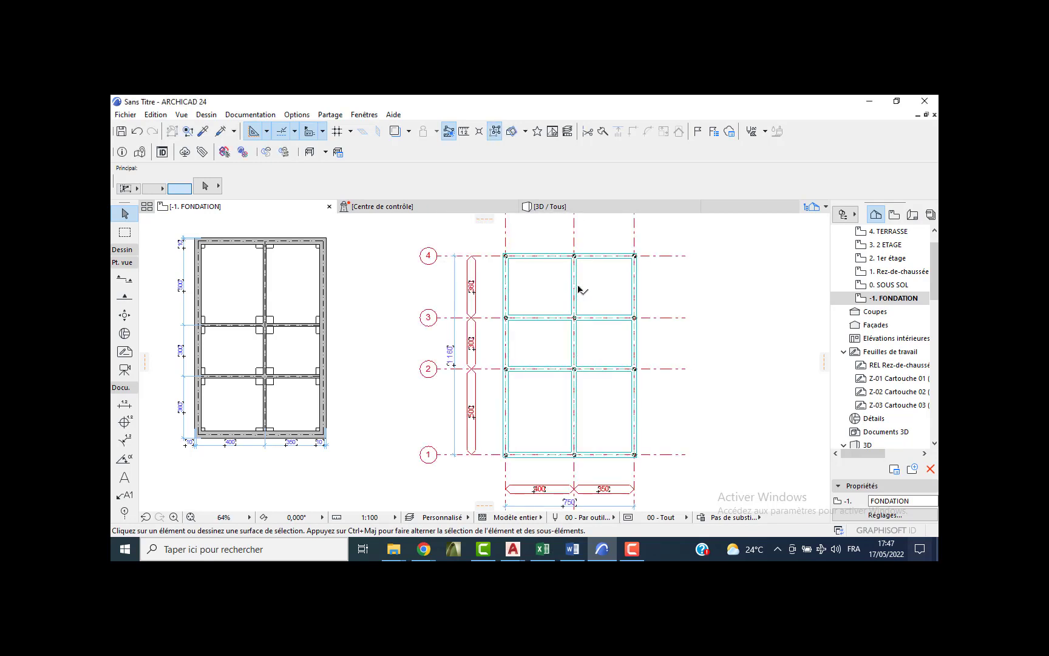
Select the whole new grid system with its columns and beams in the plan and display only this selection in 3D.
scroll(580, 290, "down", 2)
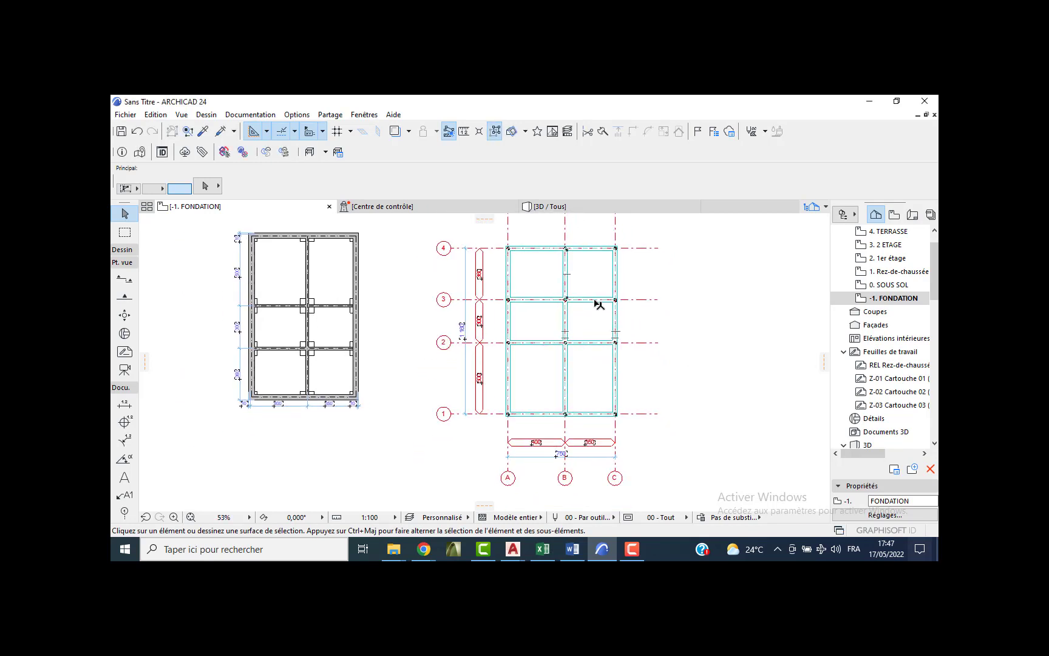
scroll(598, 304, "up", 4)
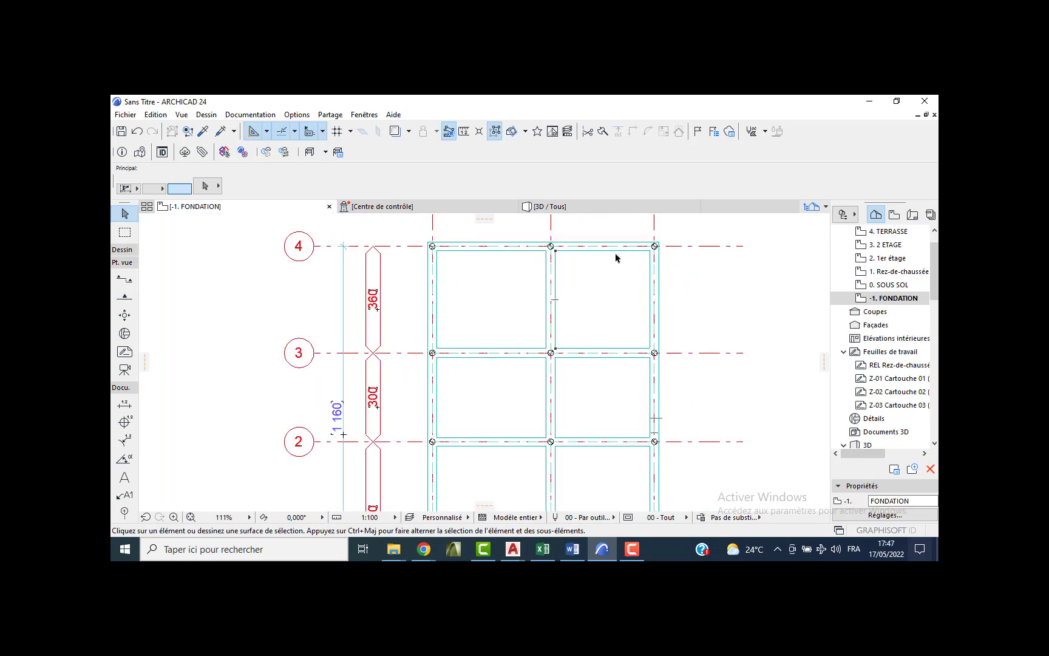
scroll(615, 257, "down", 3)
scroll(408, 286, "down", 3)
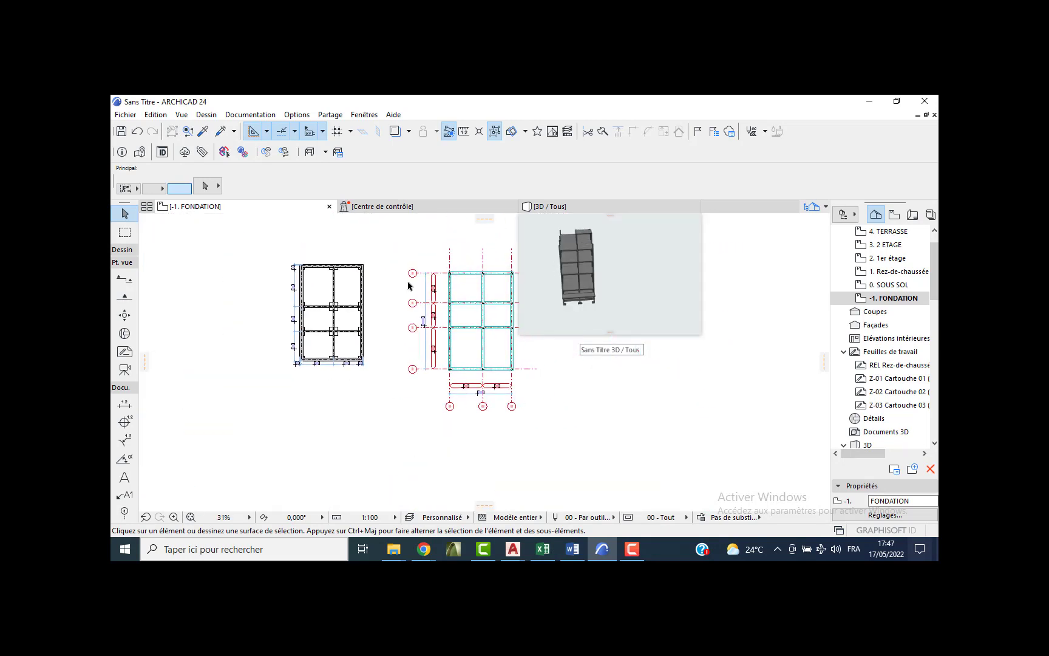
left_click_drag(557, 243, 395, 427)
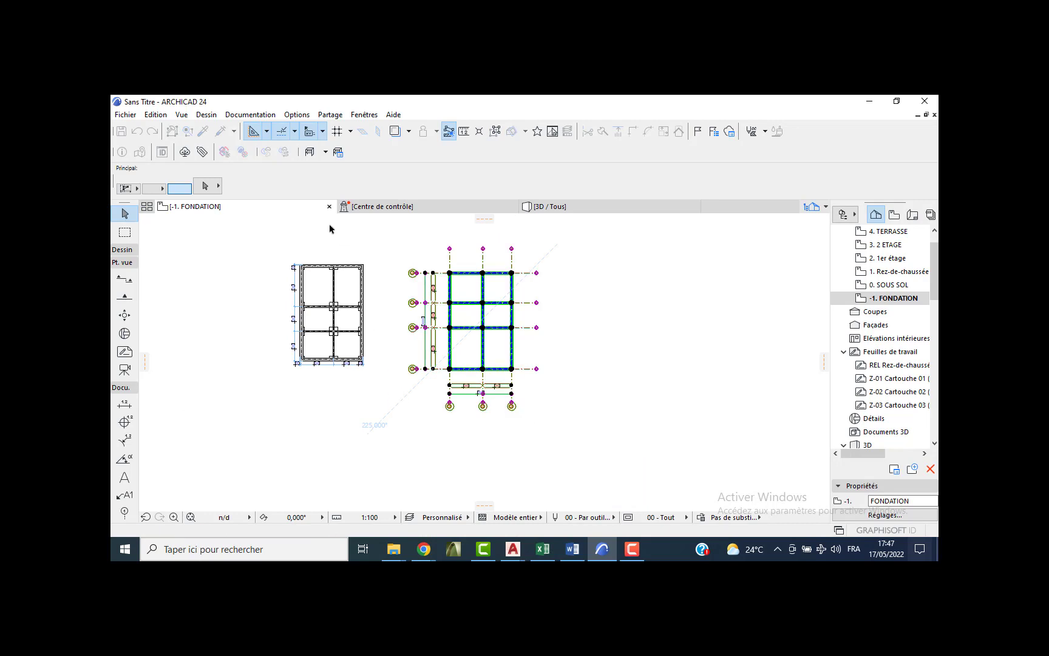
key("F3")
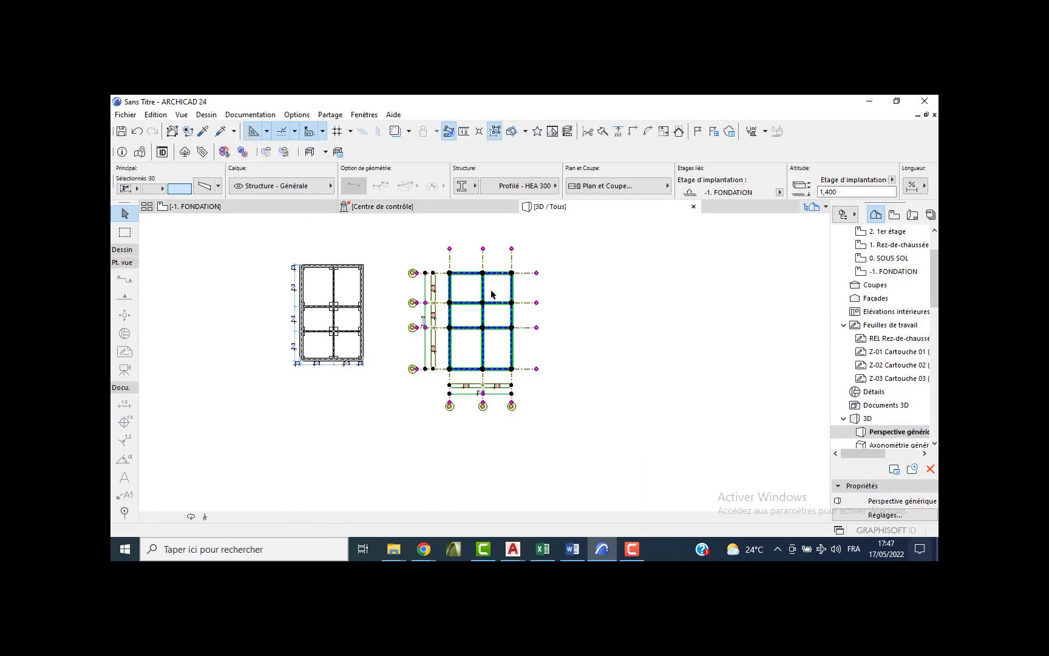
Examine the grid's columns and beams in 3D and select the front corner column to check its storey links and elevations.
scroll(566, 401, "up", 4)
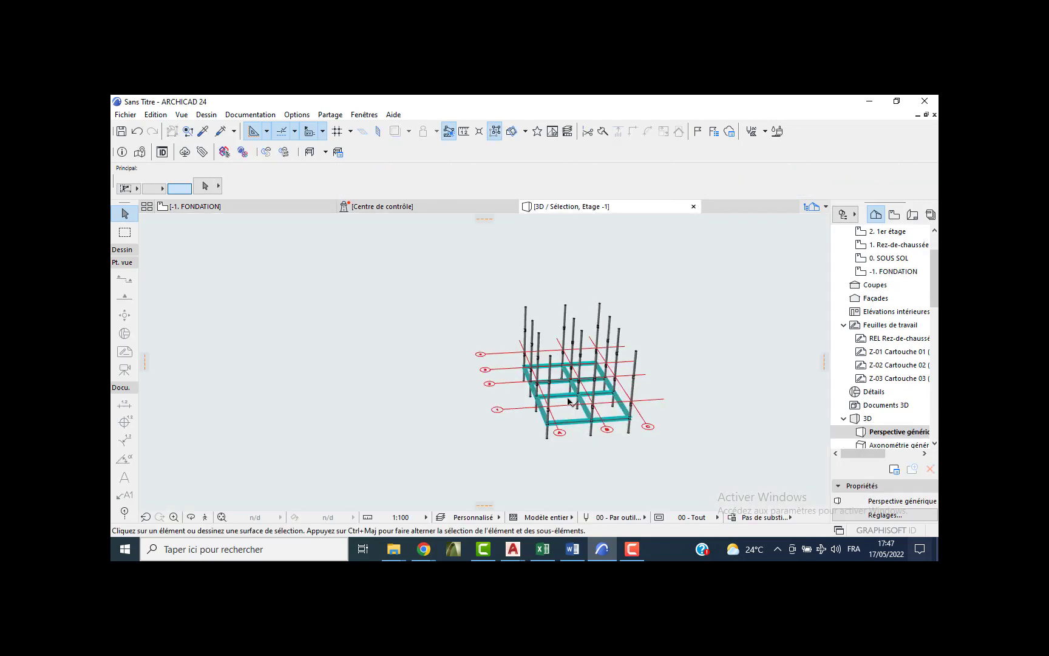
middle_click_drag(538, 442, 631, 422, "shift")
mouse_move(606, 411)
middle_mouse_down("shift")
mouse_move(597, 421)
mouse_move(630, 402)
mouse_move(623, 406)
middle_mouse_up("shift")
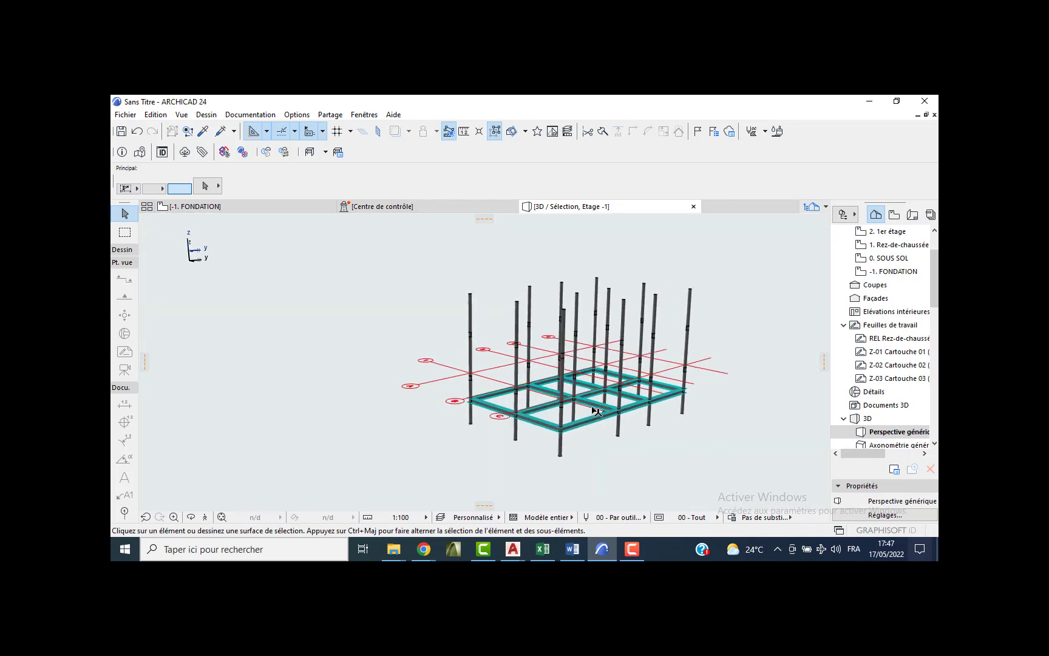
left_click(559, 449)
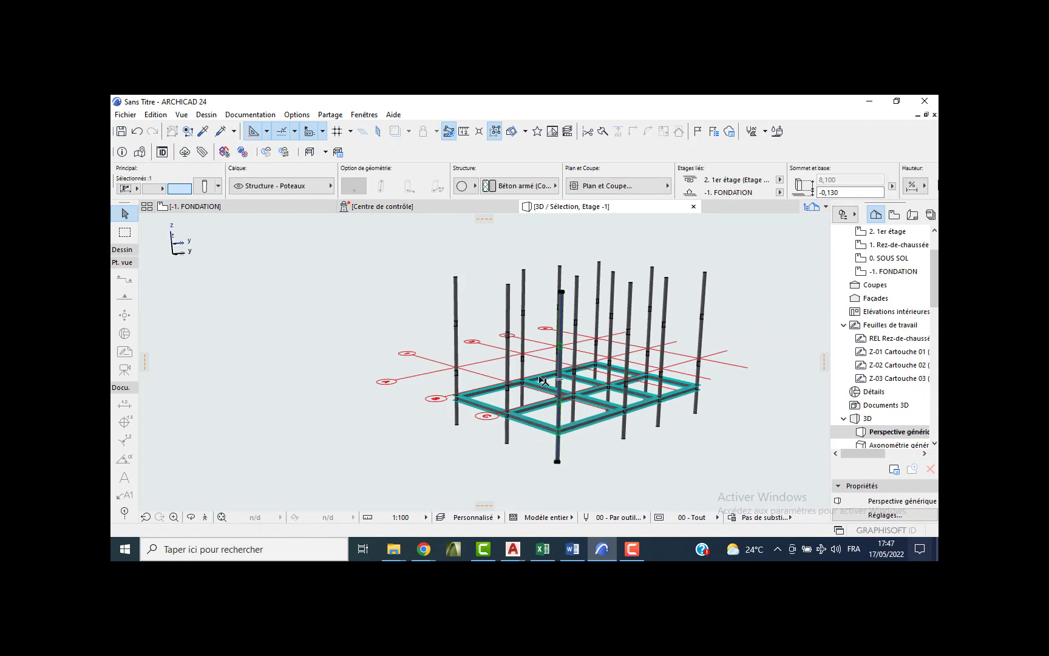
scroll(650, 381, "down", 2)
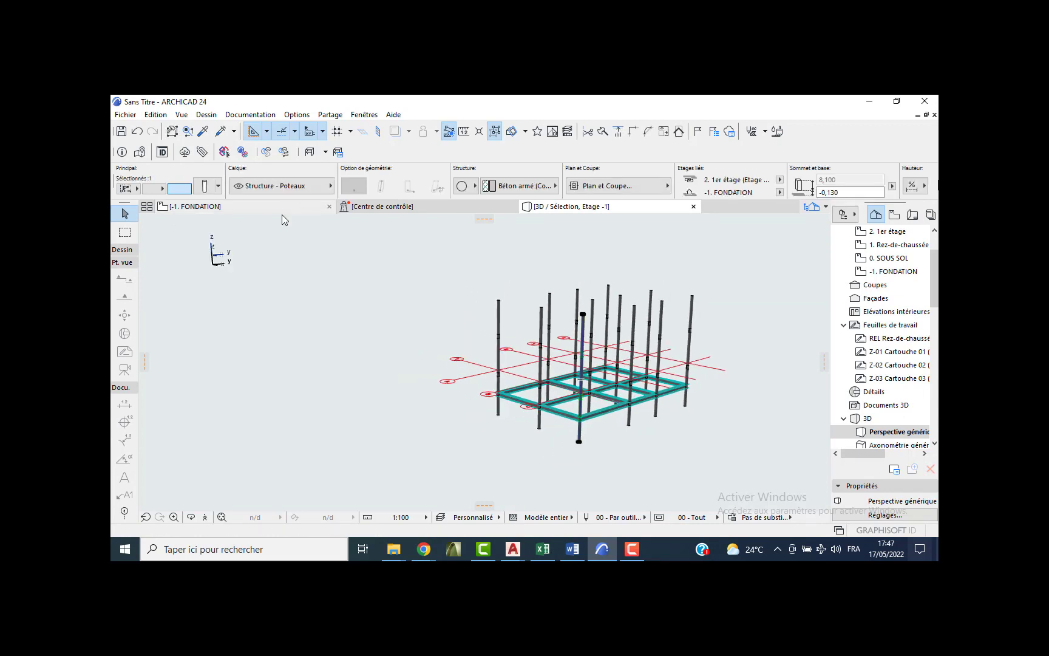